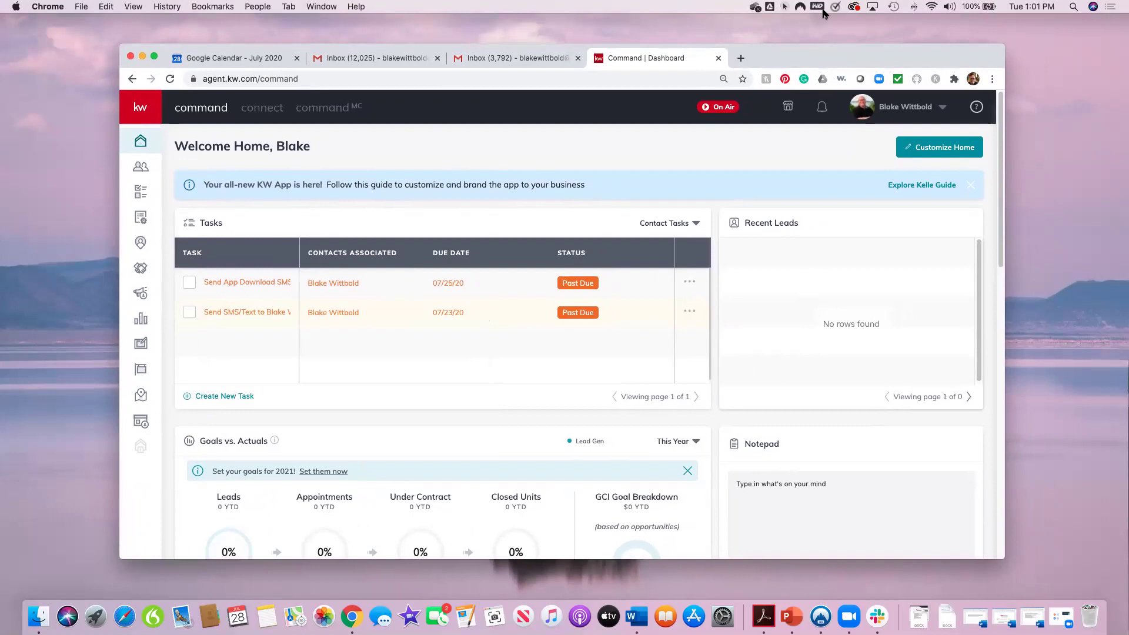
Step: Reposition and adjust the browser window on the desktop
left_click_drag(822, 53, 848, 70)
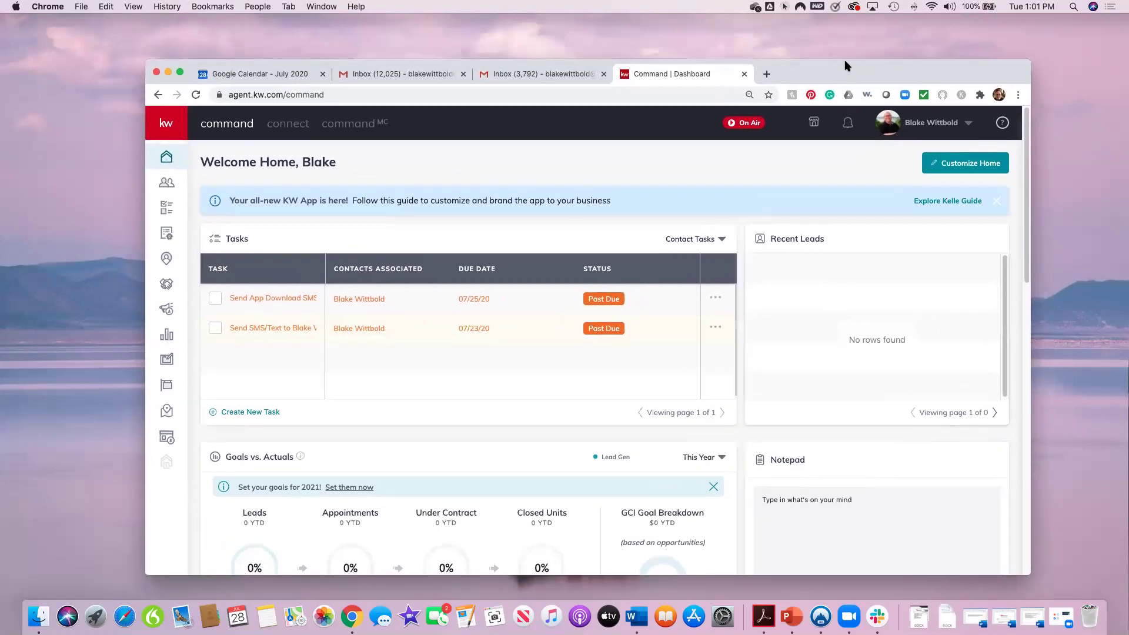
left_click(784, 9)
left_click(786, 36)
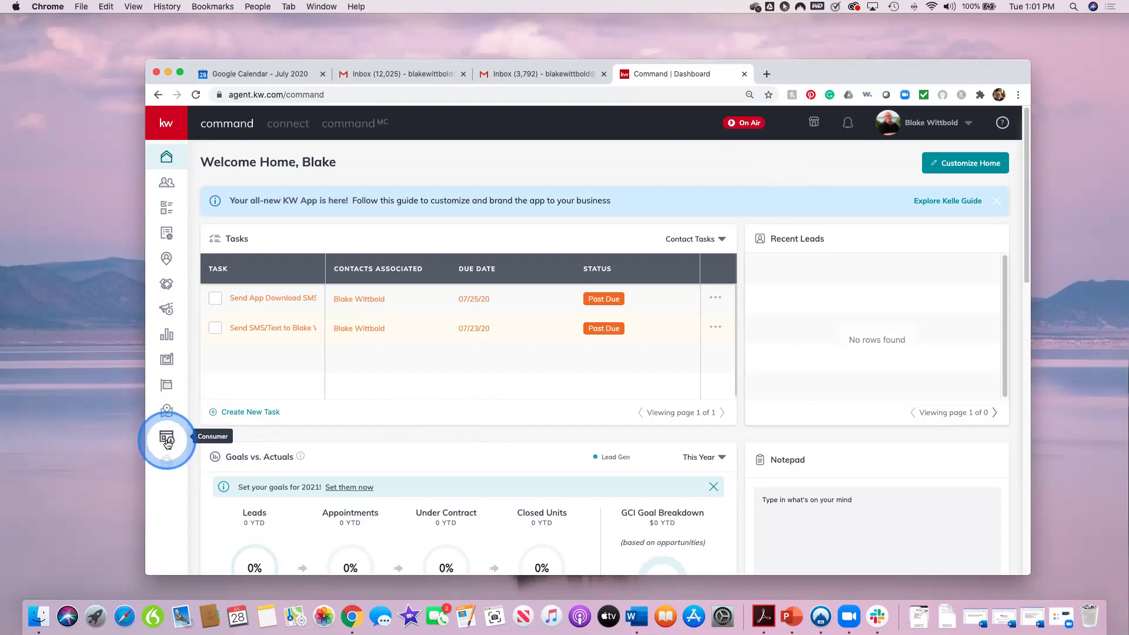
left_click(167, 440)
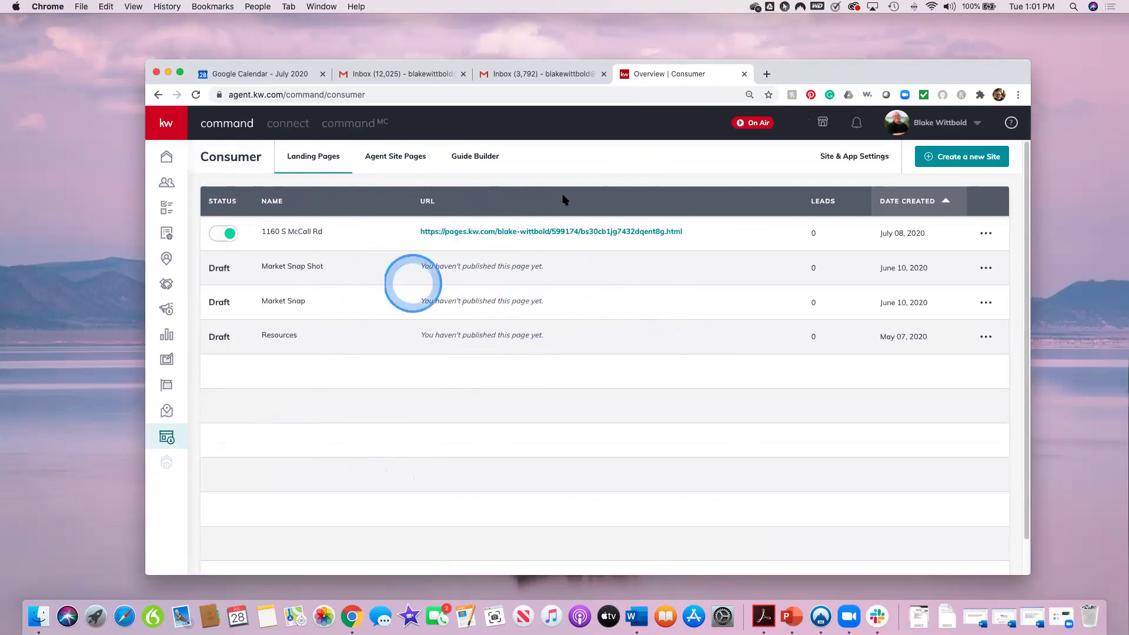
left_click(462, 232)
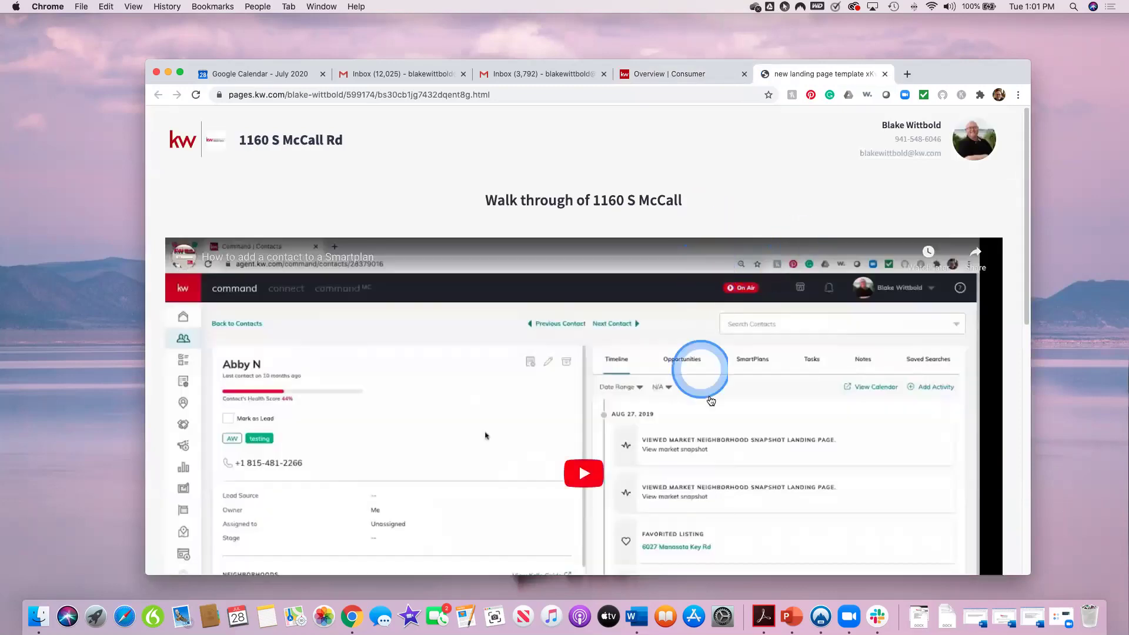
scroll(711, 401, "down", 10)
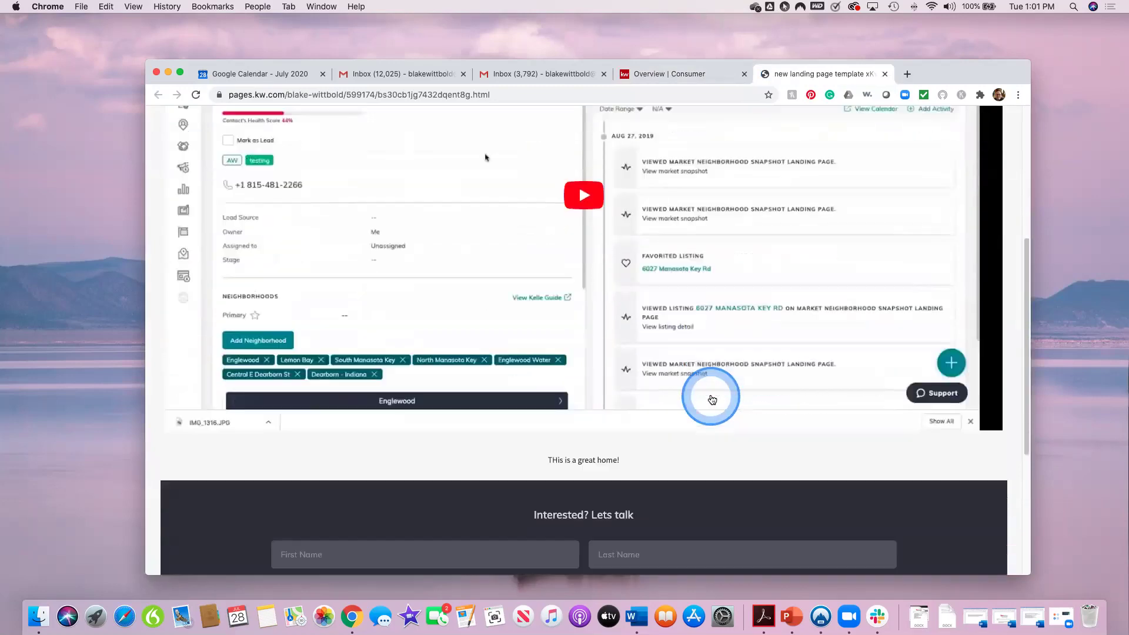
scroll(712, 399, "down", 3)
scroll(712, 400, "up", 11)
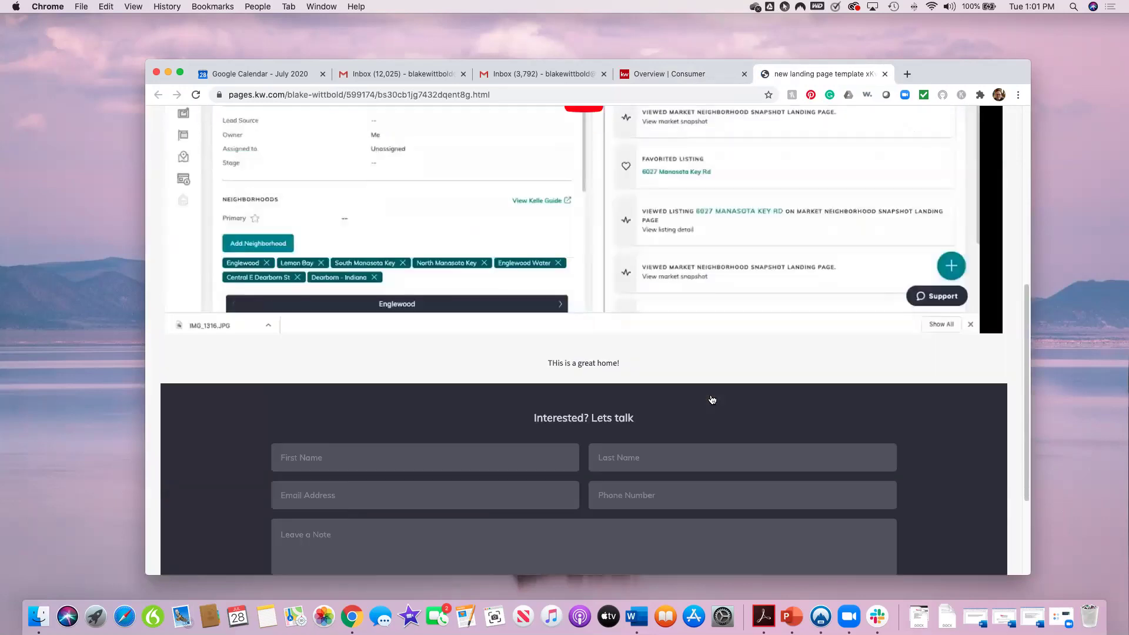
scroll(712, 400, "up", 2)
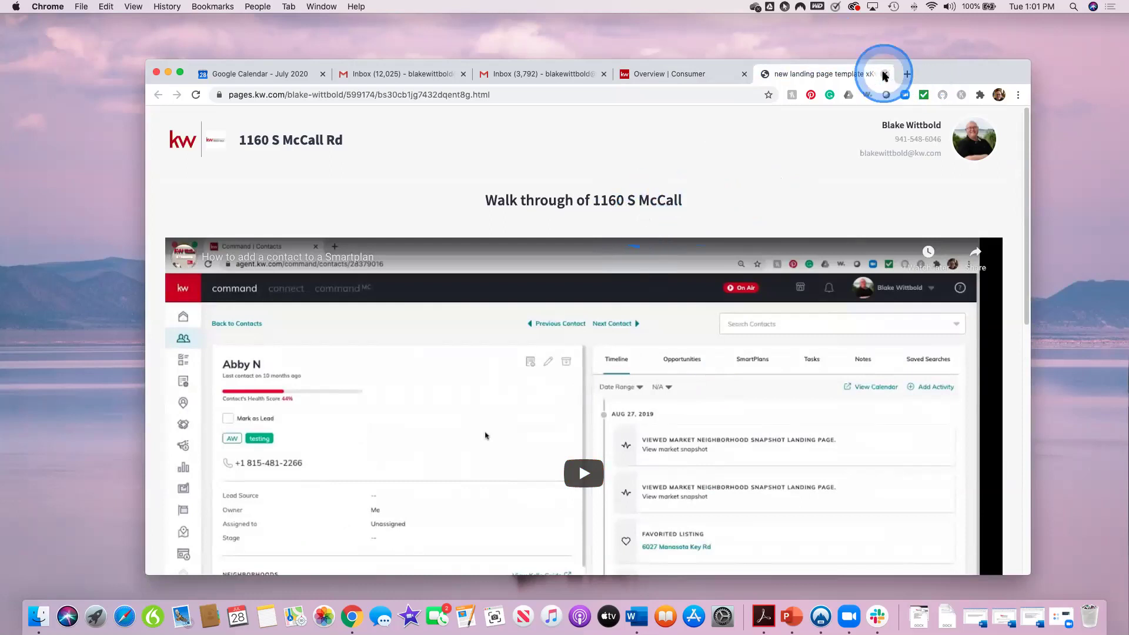
Step: Close the landing page and list the six Agent Site pages, including testimonials and Coffee and Command
left_click(885, 74)
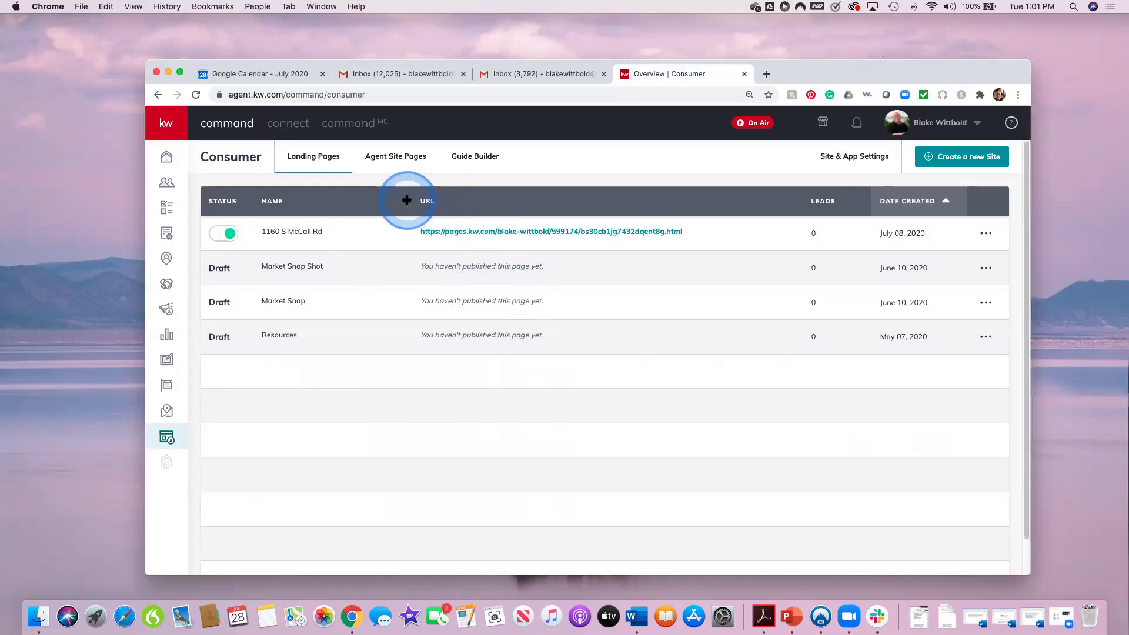
left_click(399, 161)
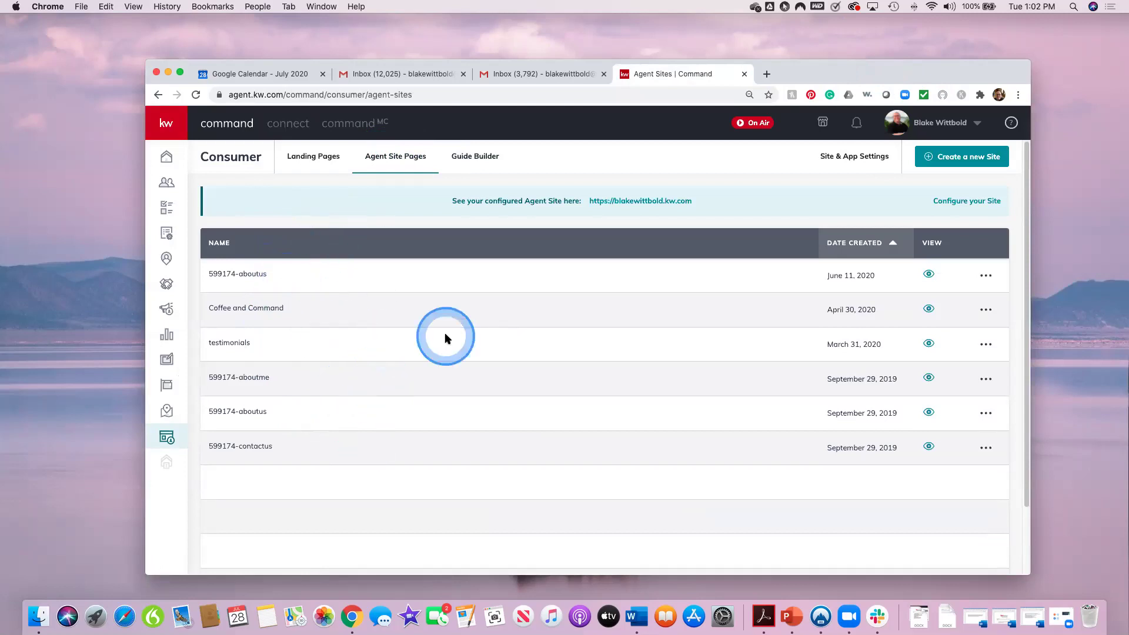
scroll(552, 413, "down", 3)
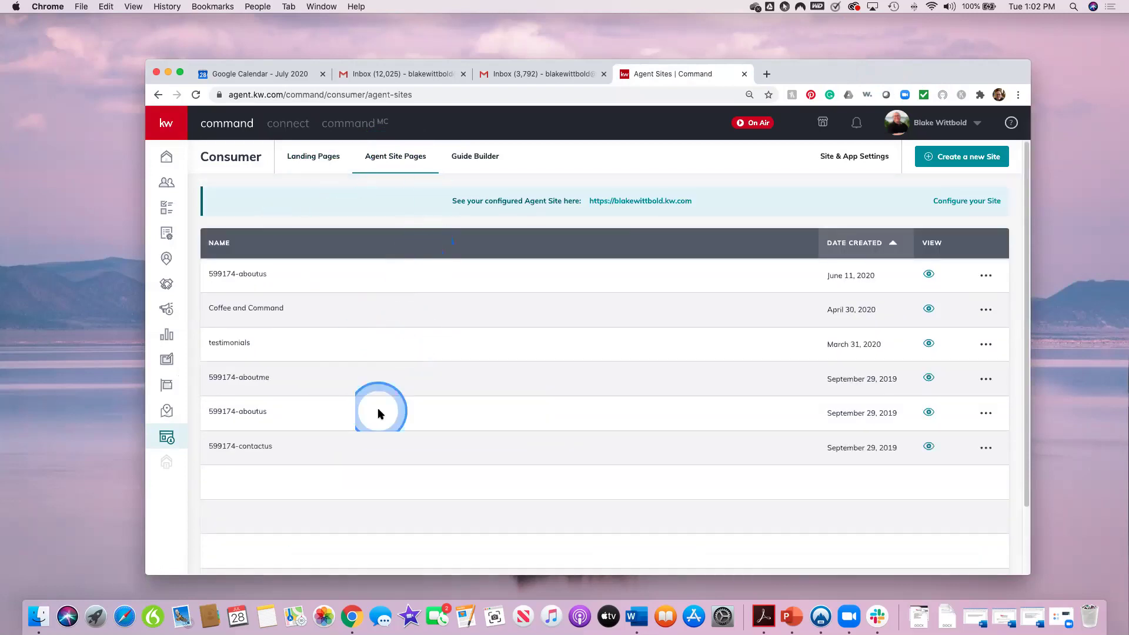
scroll(436, 428, "down", 3)
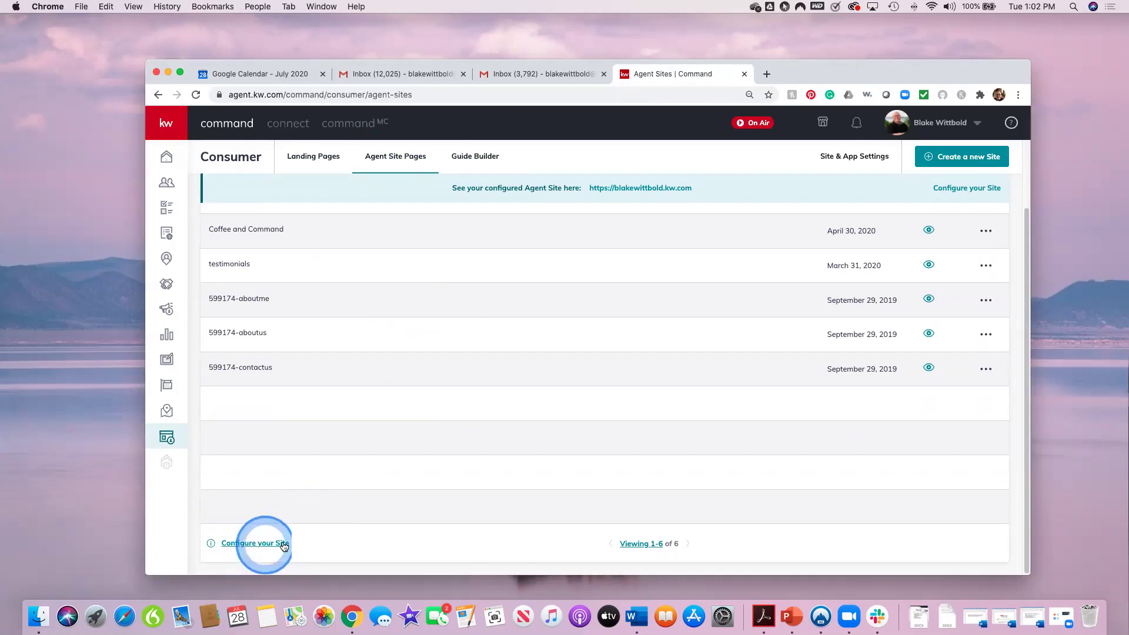
Step: Configure the site with the new KW Agent Sites provider and launch the Agent Sites Kelle Guide
left_click(240, 546)
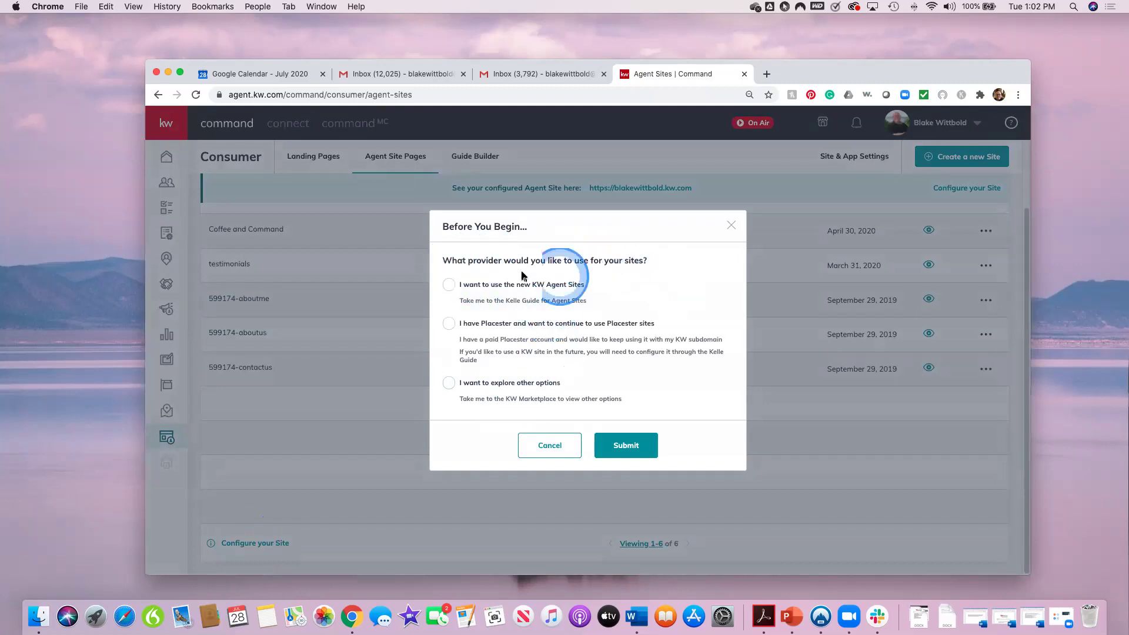
left_click(450, 287)
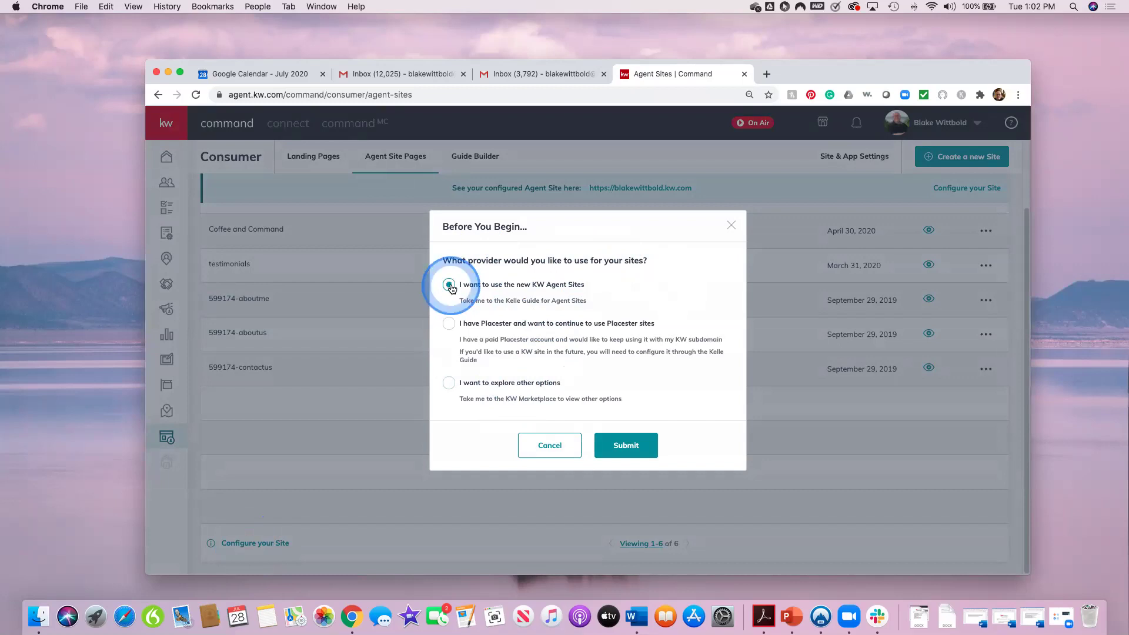
left_click(630, 446)
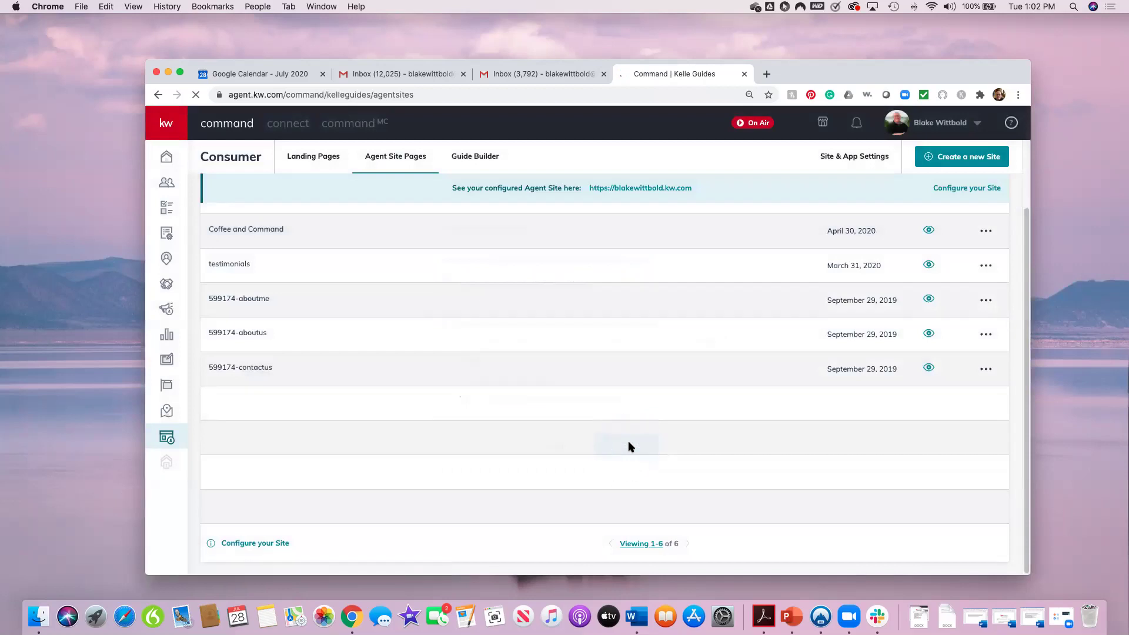
left_click(634, 435)
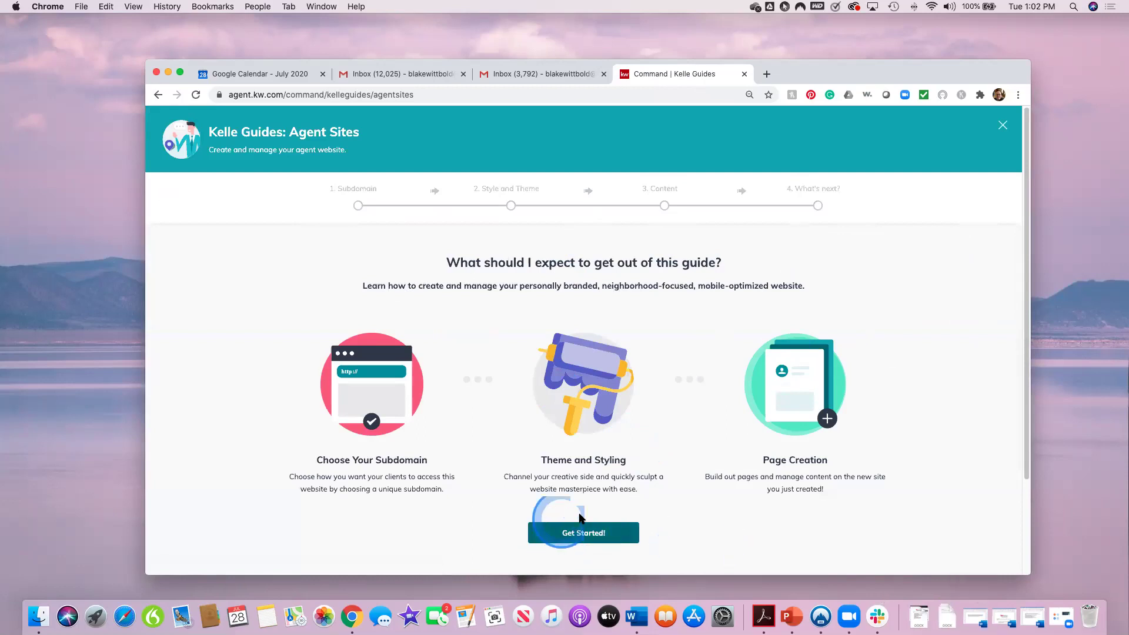
left_click(588, 536)
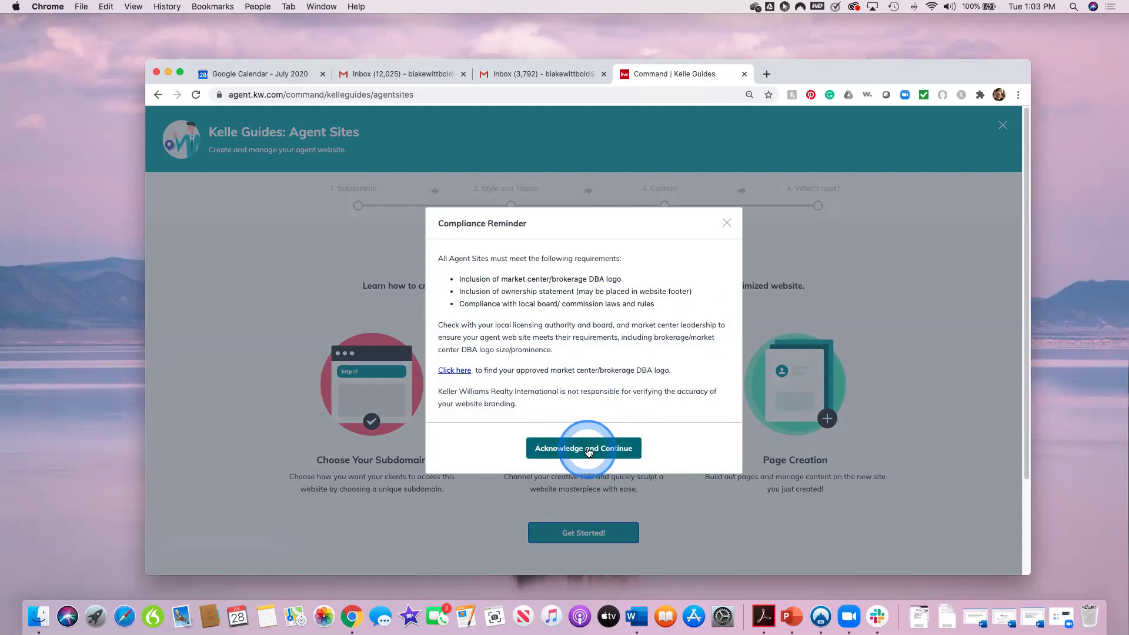
Step: Acknowledge the DBA and ownership compliance reminder to reach step 1, Subdomain
left_click(588, 449)
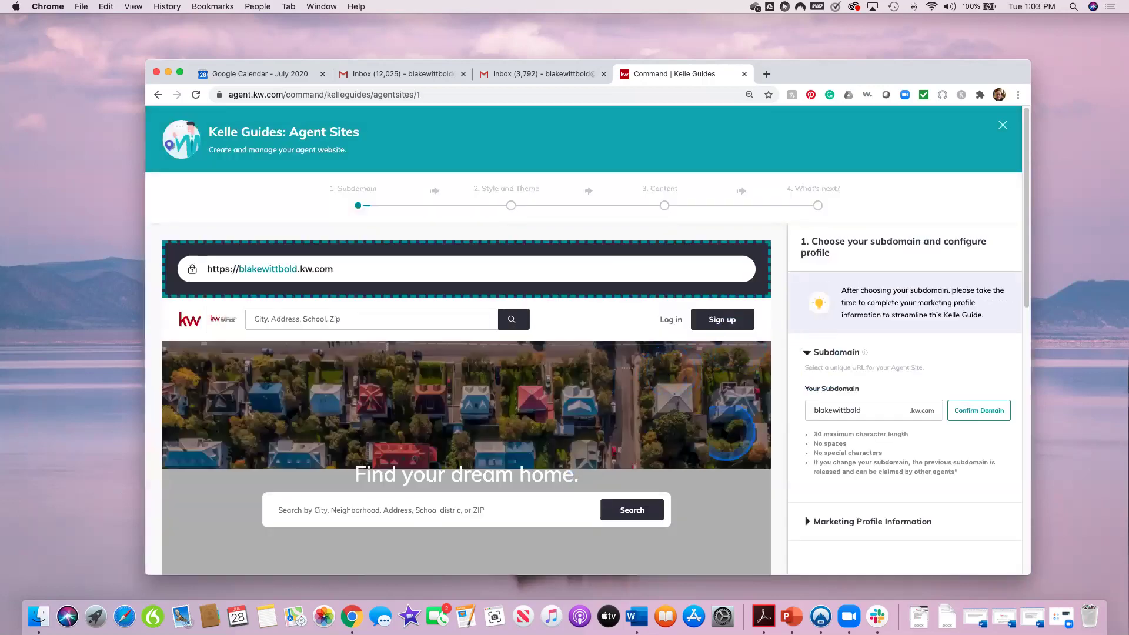
scroll(561, 337, "down", 2)
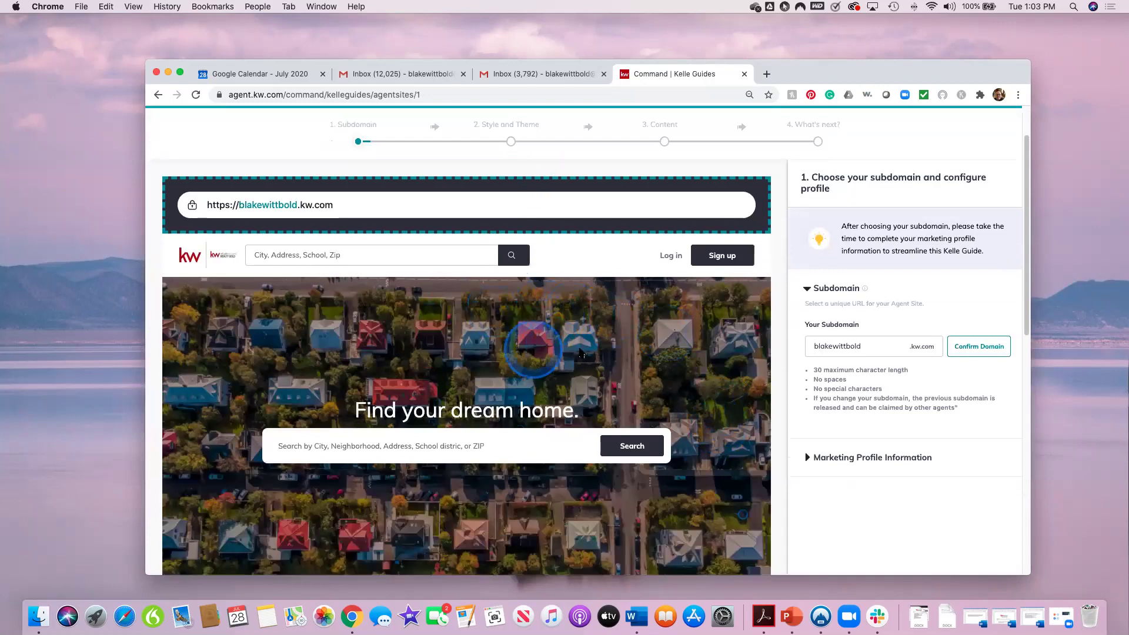
Step: Confirm the agent's kw.com subdomain and expand the prefilled Marketing Profile form
scroll(721, 426, "down", 3)
scroll(720, 427, "up", 2)
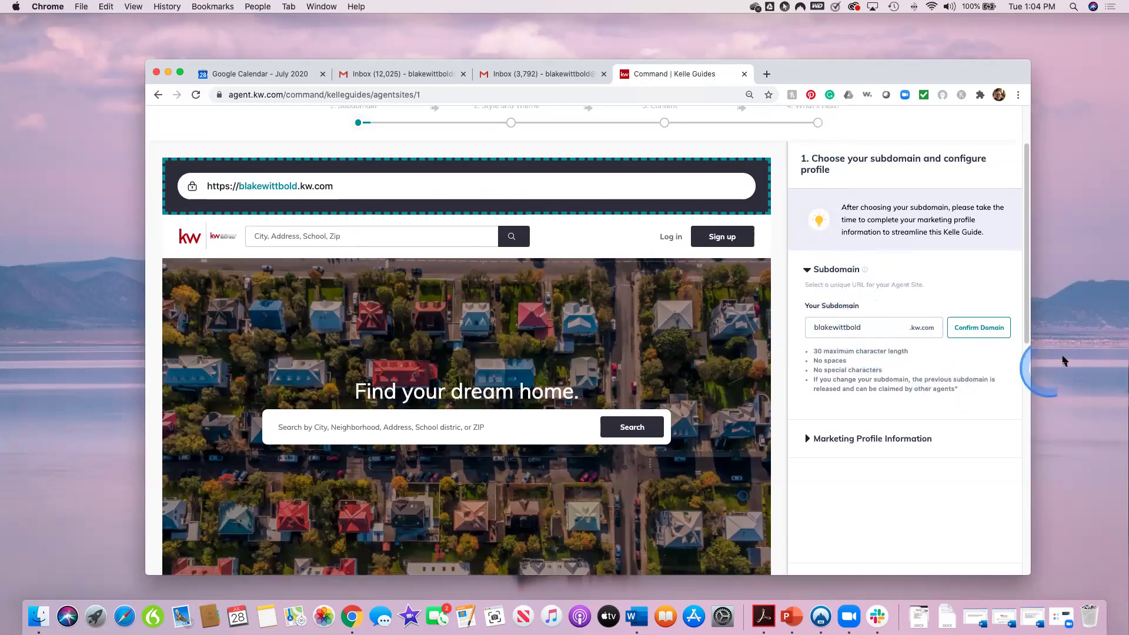
left_click(992, 330)
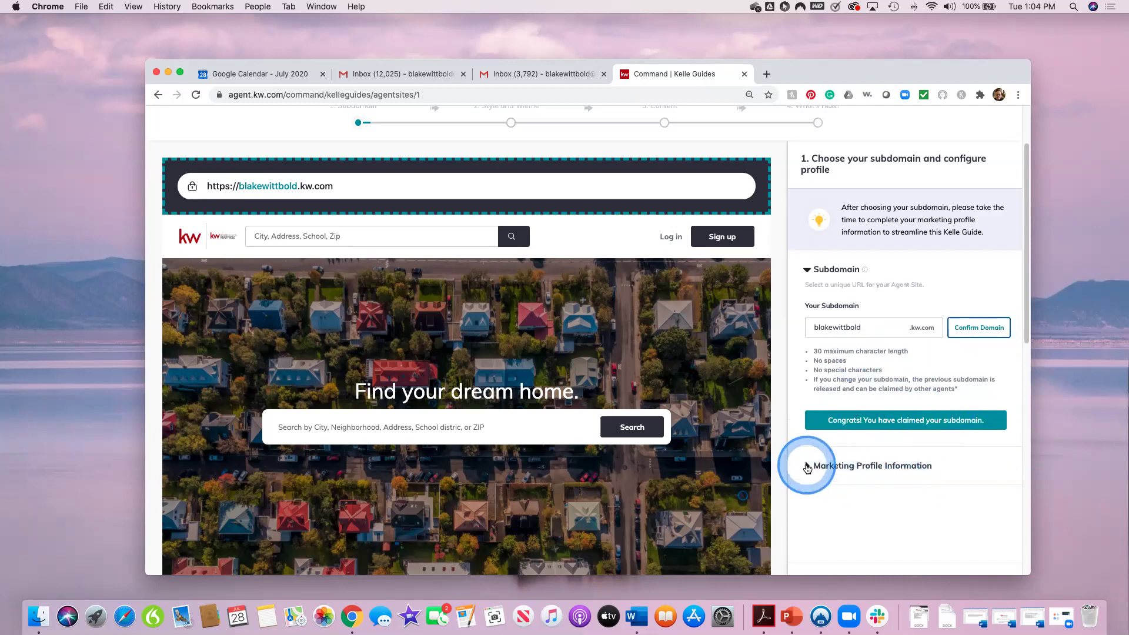
left_click_drag(1023, 228, 1022, 272)
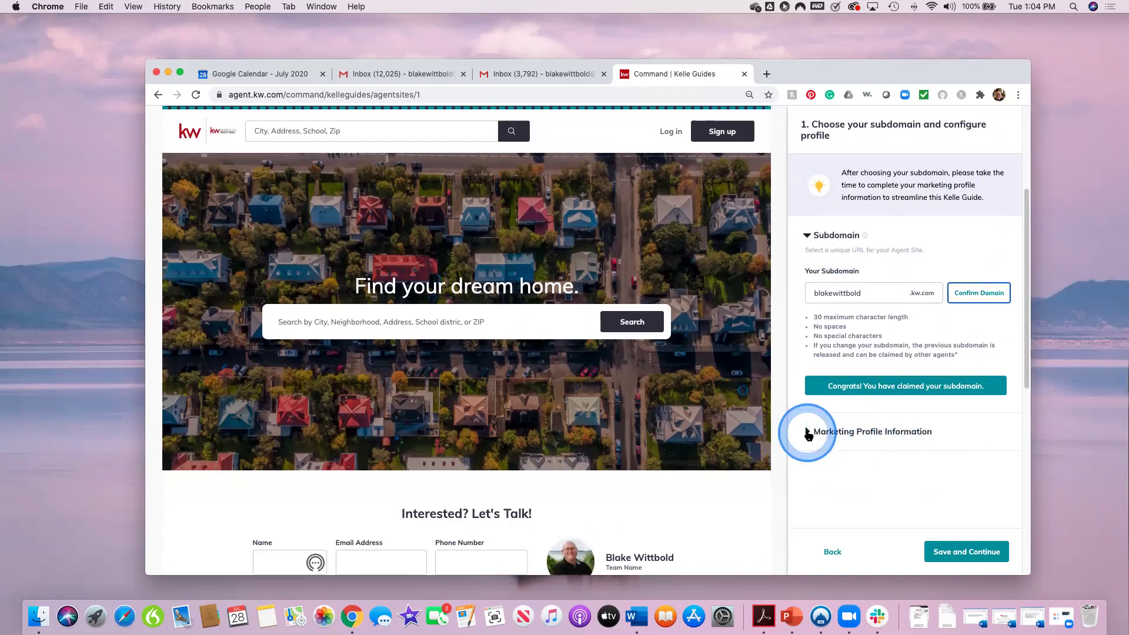
left_click(807, 431)
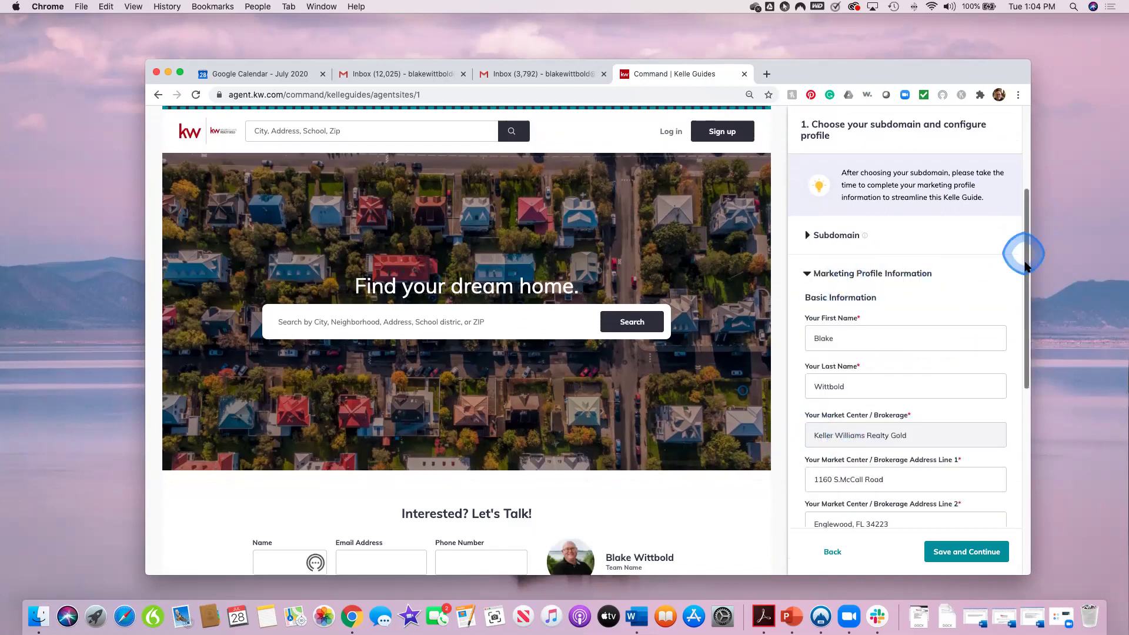
scroll(1002, 272, "down", 1)
scroll(917, 327, "down", 1)
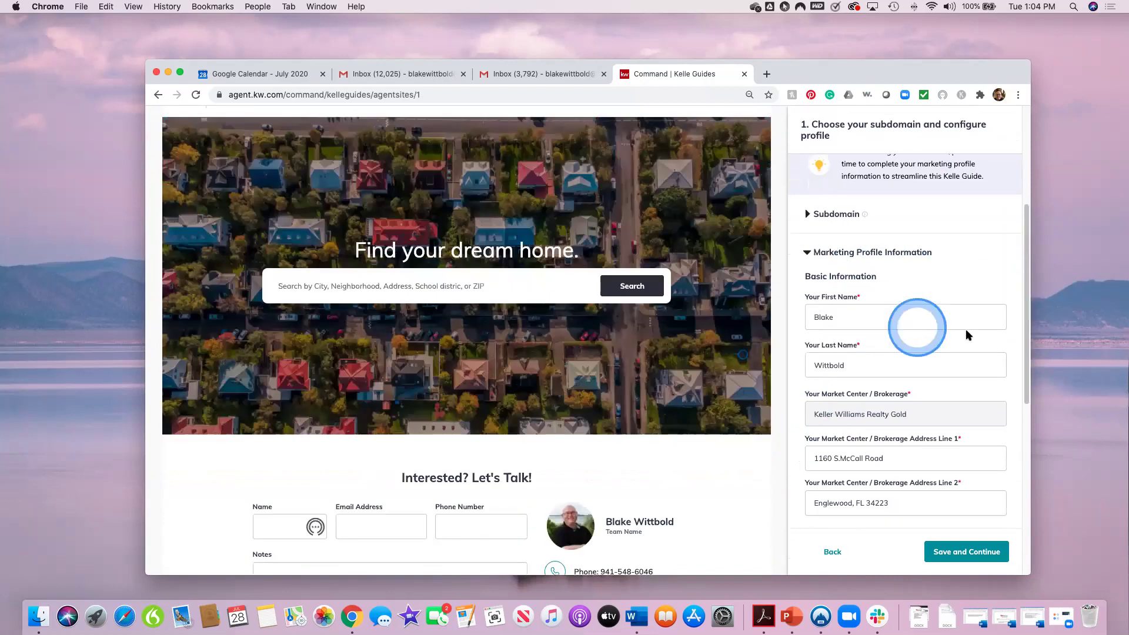
scroll(944, 347, "down", 1)
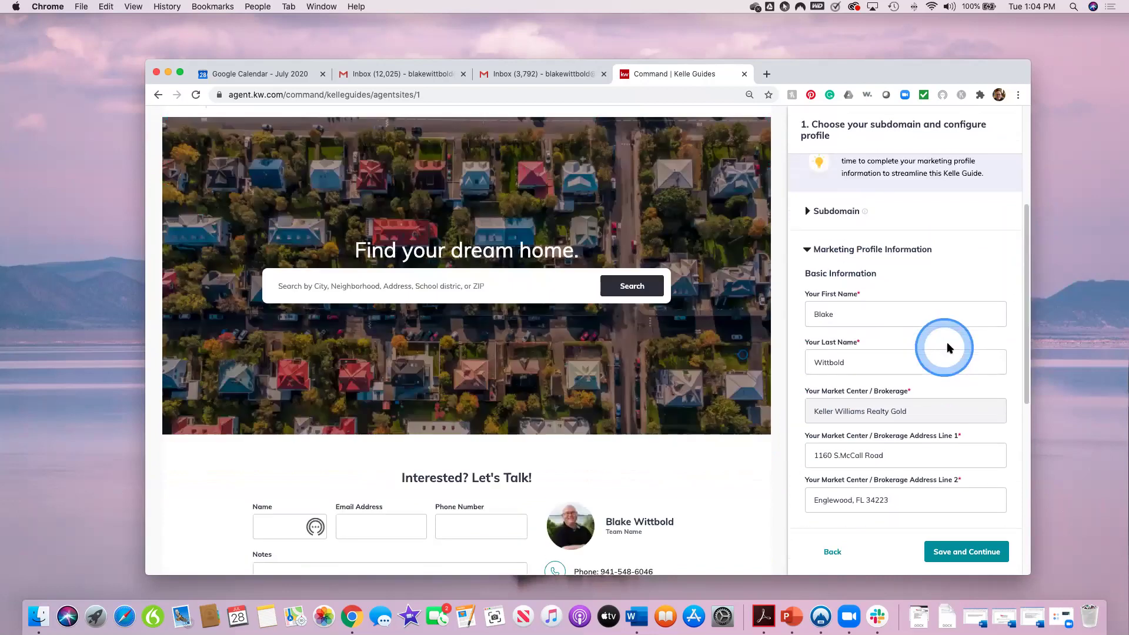
scroll(947, 348, "down", 1)
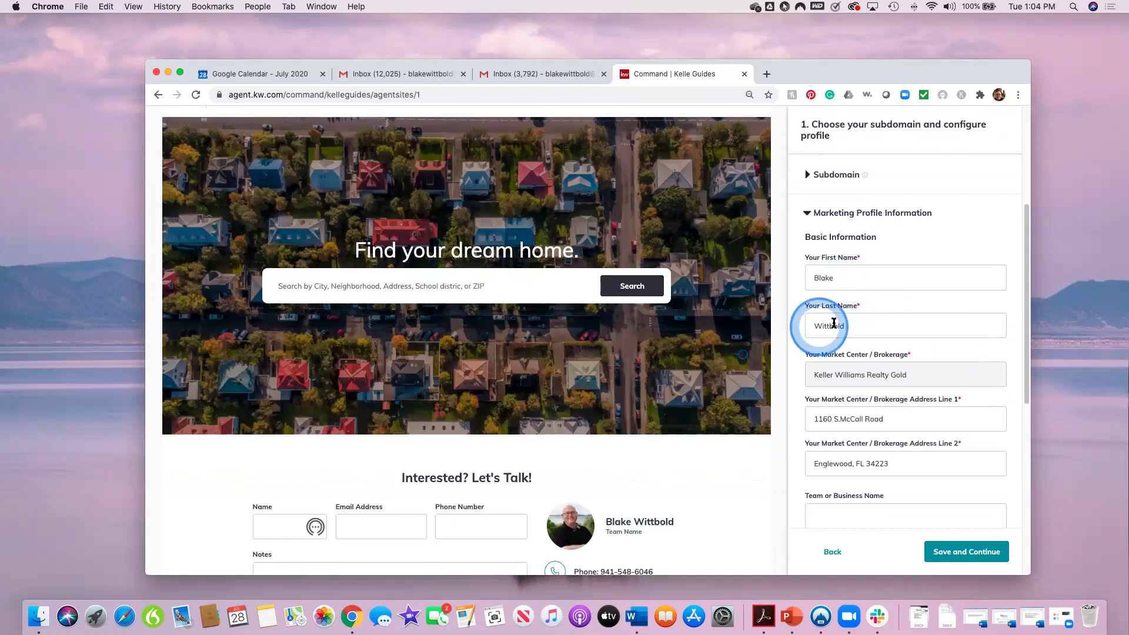
scroll(942, 353, "down", 1)
scroll(800, 322, "down", 1)
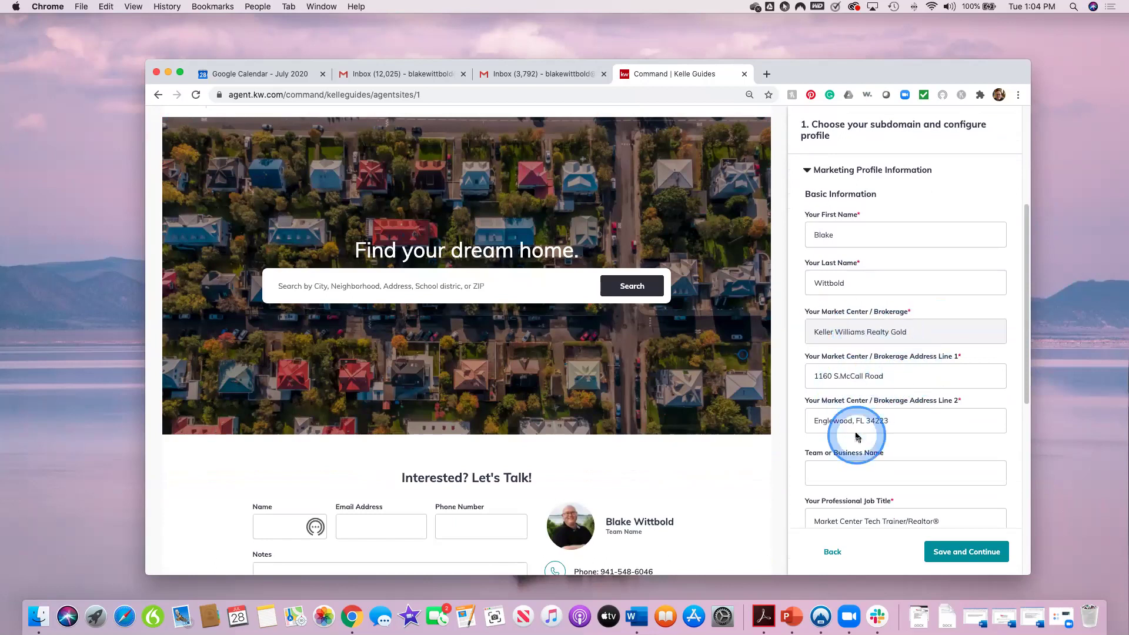
scroll(930, 501, "down", 2)
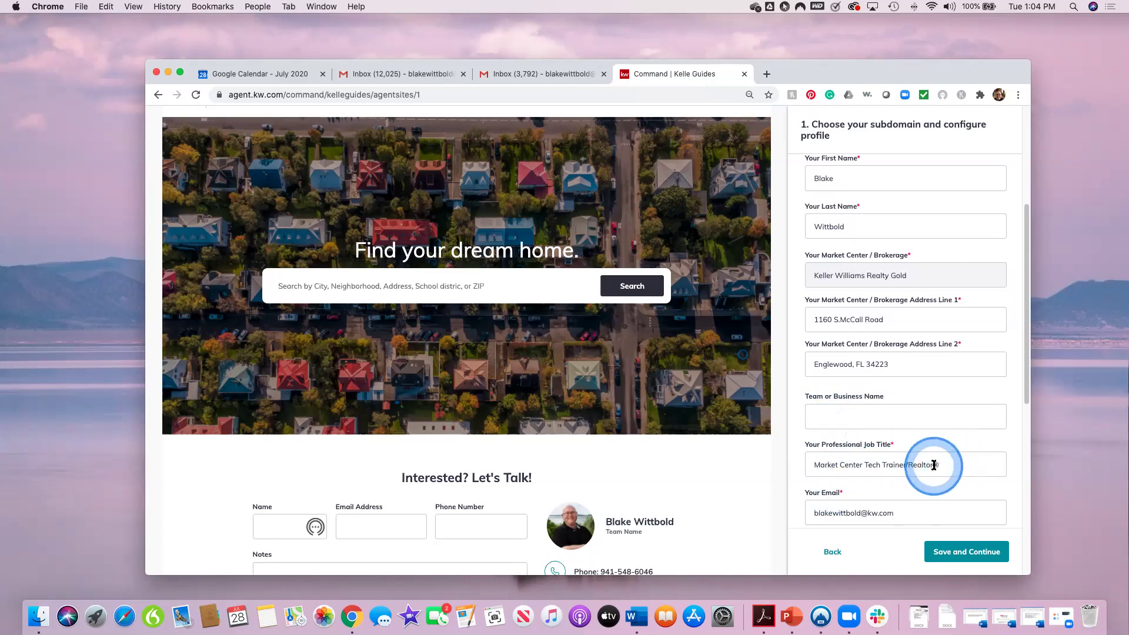
scroll(864, 494, "down", 1)
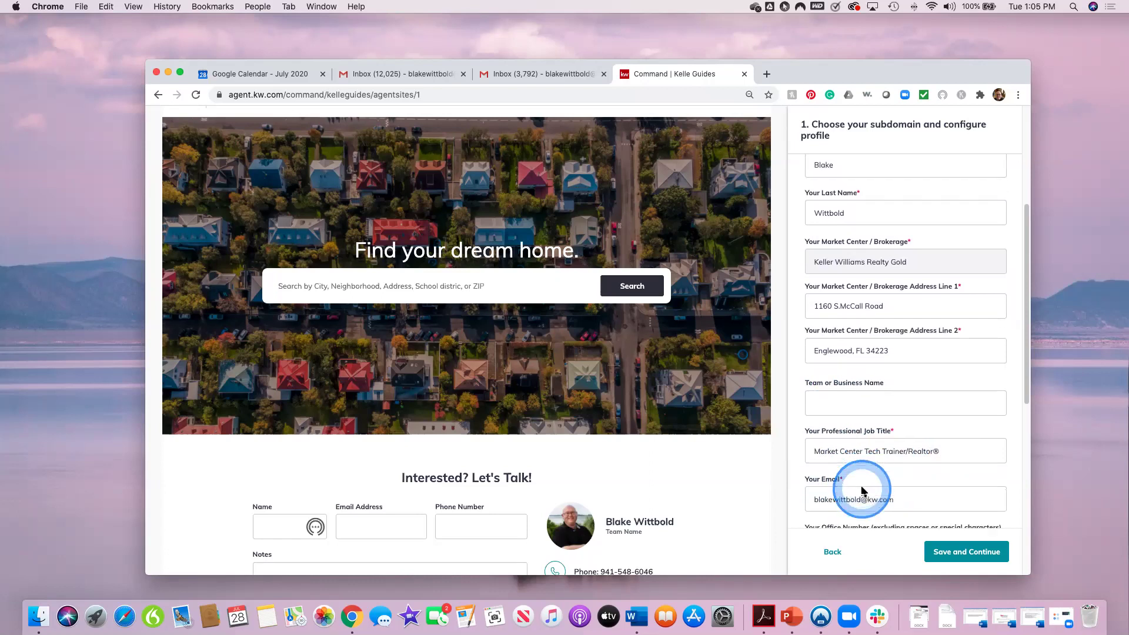
scroll(861, 491, "down", 2)
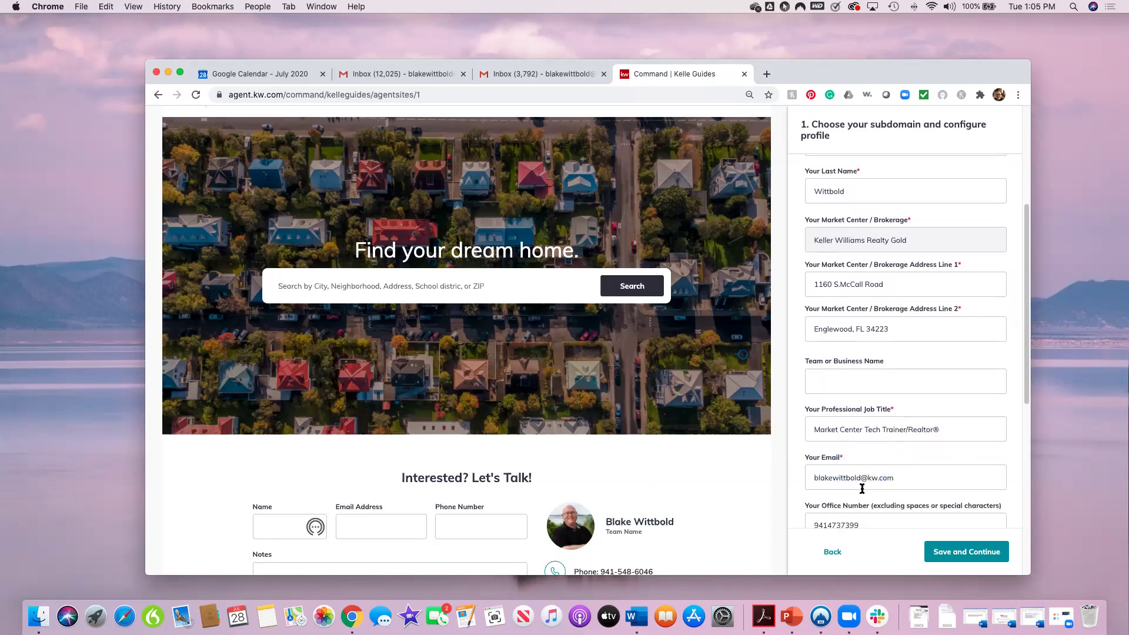
scroll(893, 493, "down", 1)
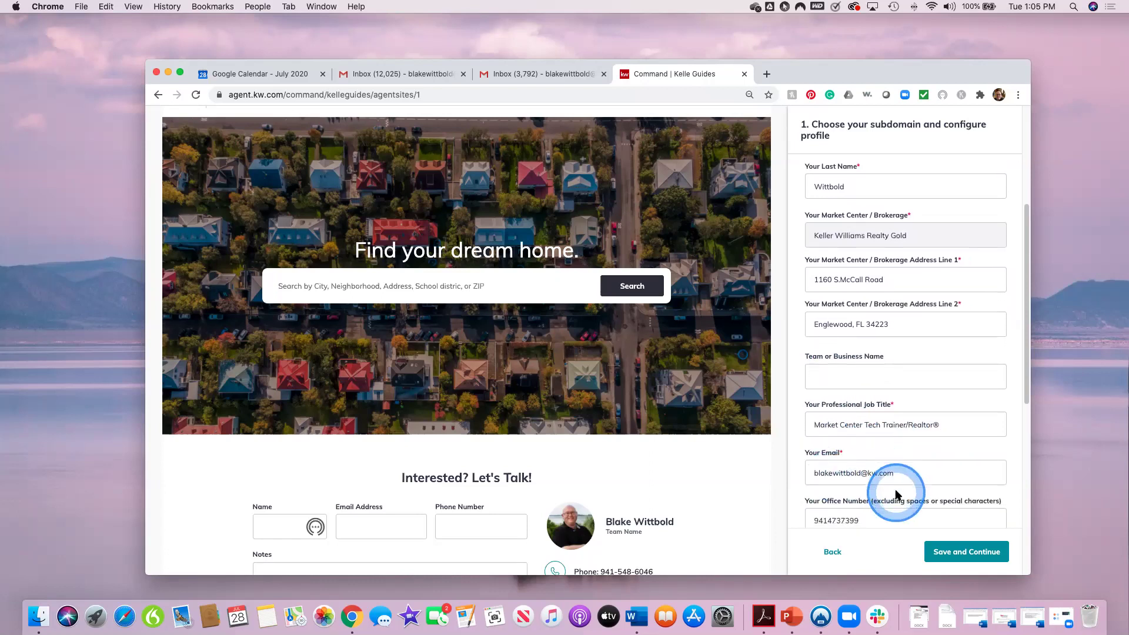
scroll(897, 494, "down", 4)
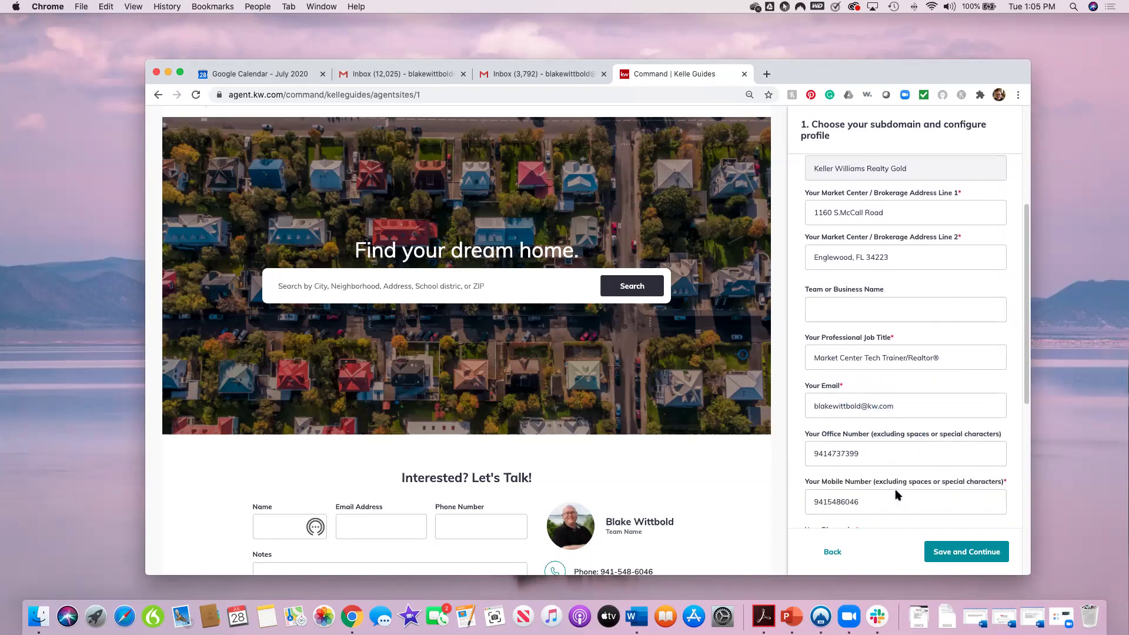
scroll(897, 494, "down", 2)
left_click(871, 406)
left_click(829, 408)
left_click(911, 489)
scroll(910, 488, "down", 1)
left_click(827, 435)
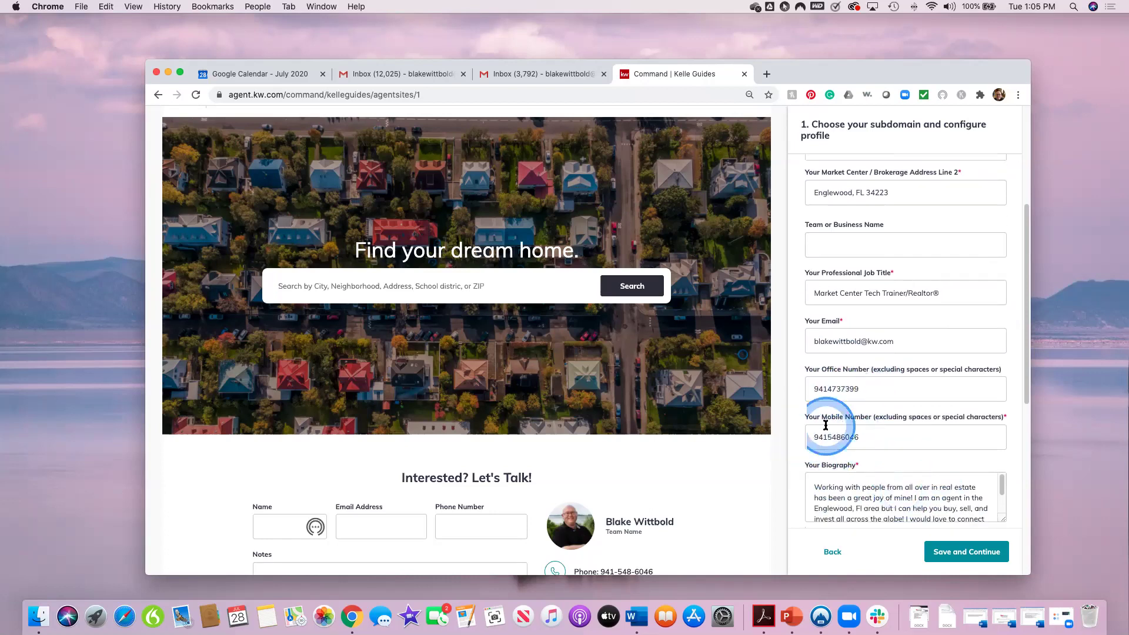
left_click(923, 489)
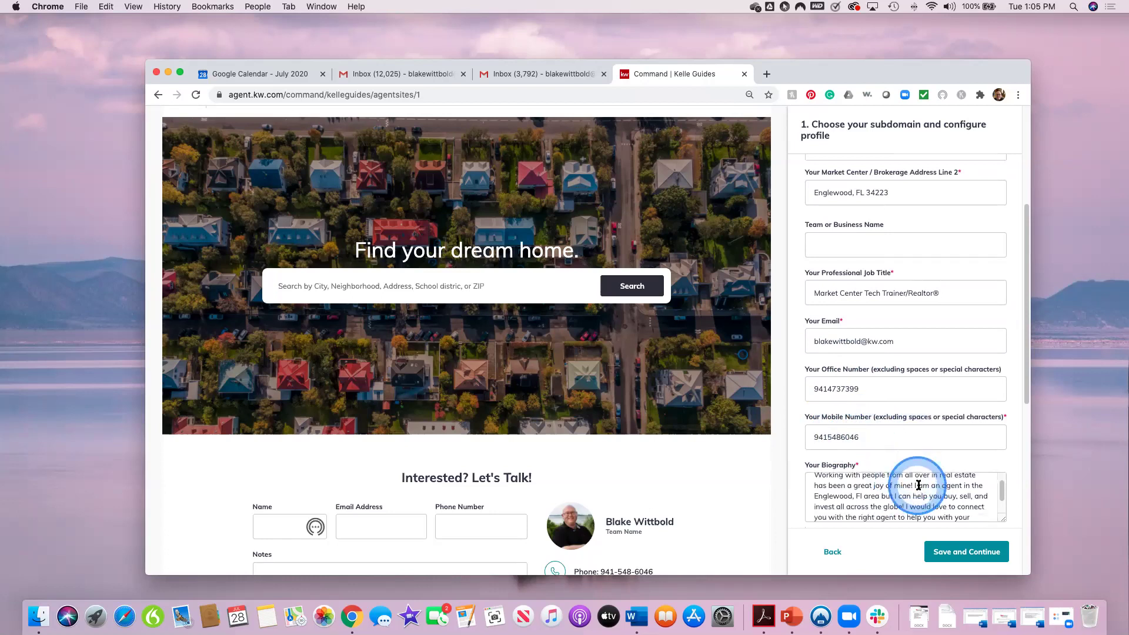
left_click(1010, 474)
scroll(1012, 475, "down", 1)
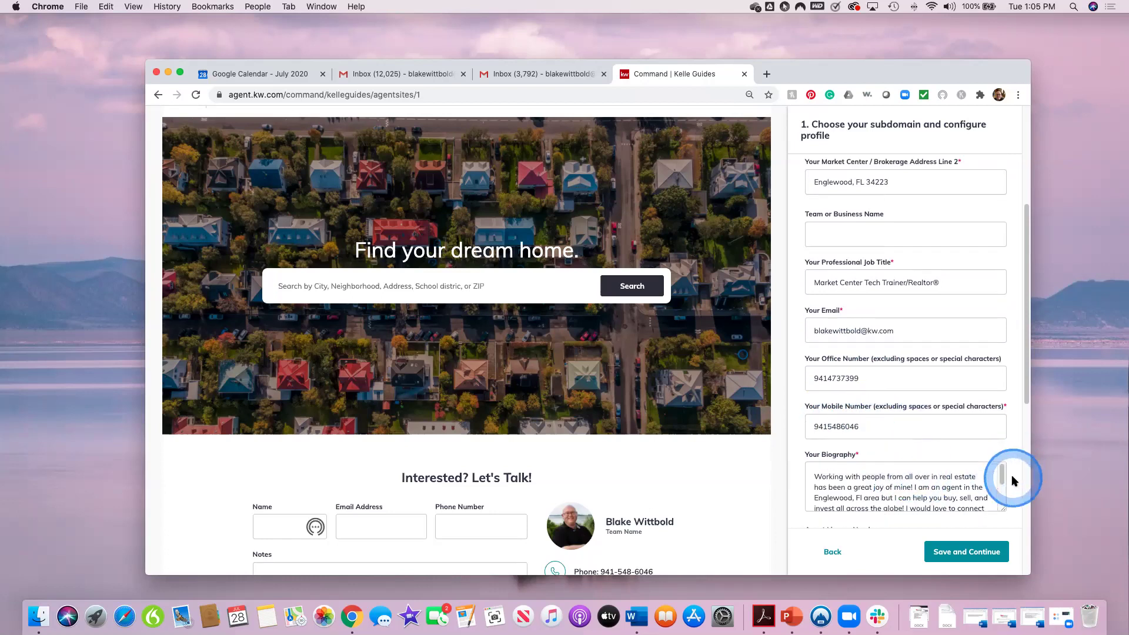
left_click(1009, 445)
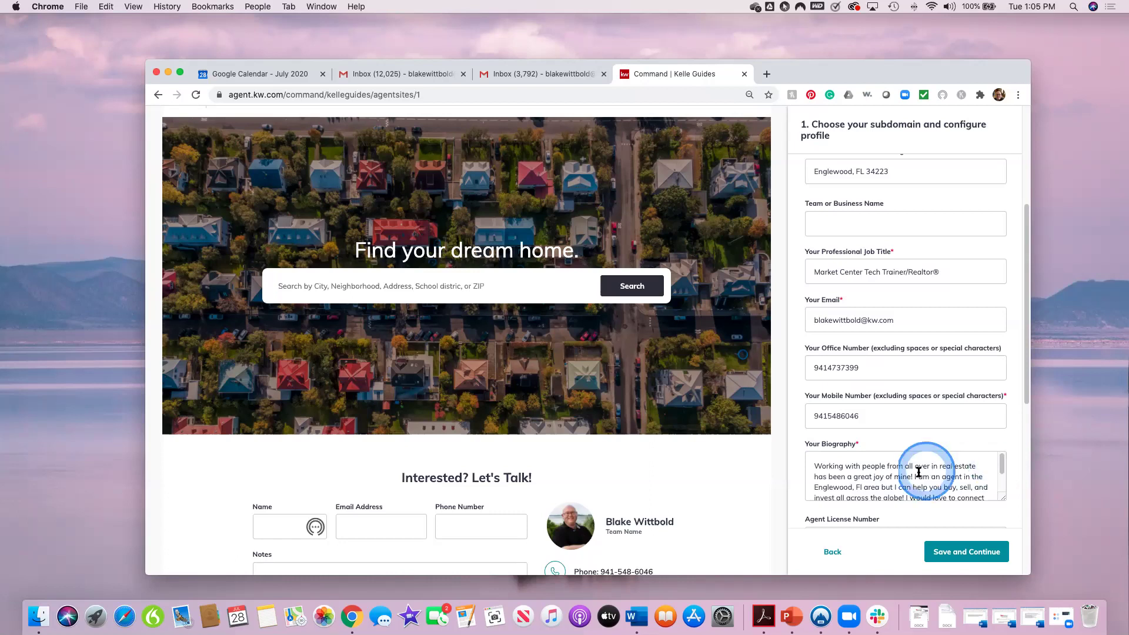
left_click(904, 496)
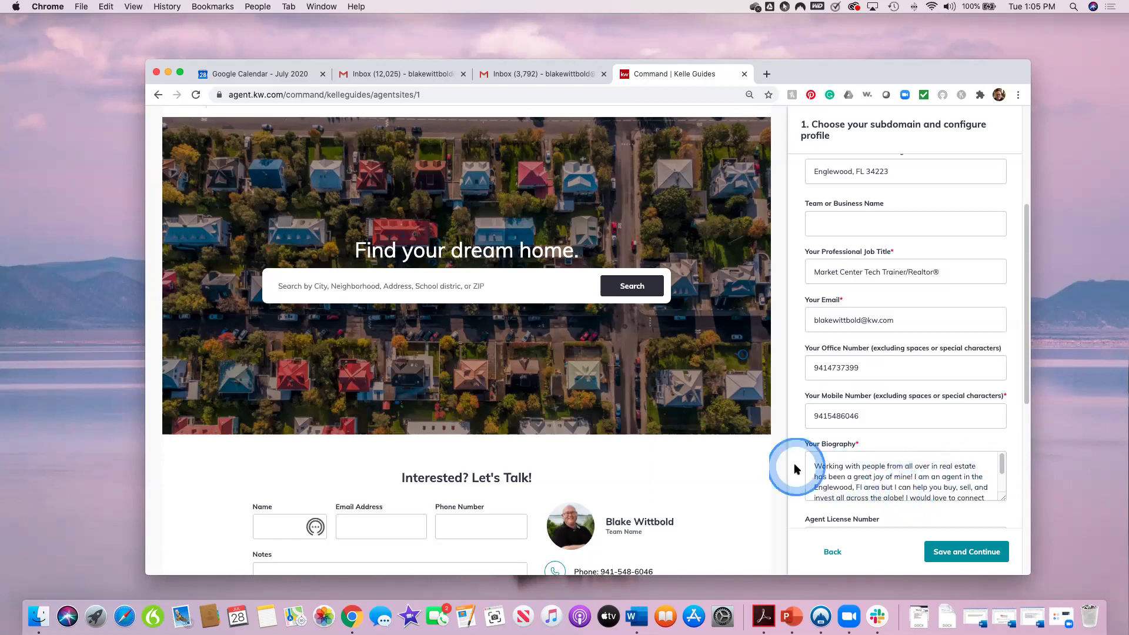
scroll(883, 480, "down", 1)
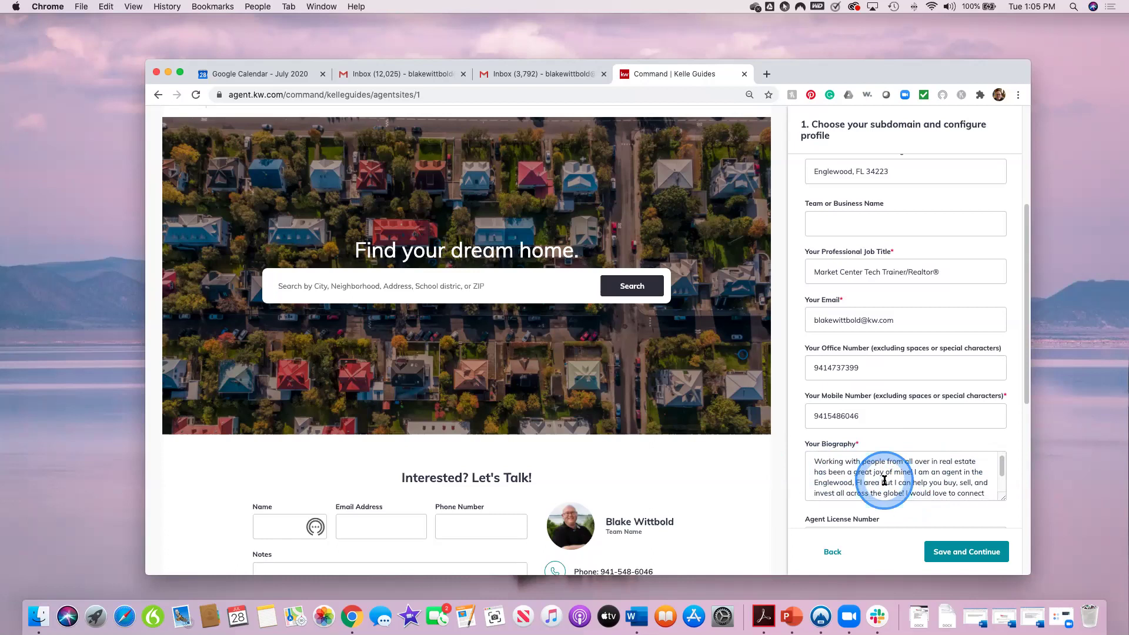
scroll(884, 480, "up", 2)
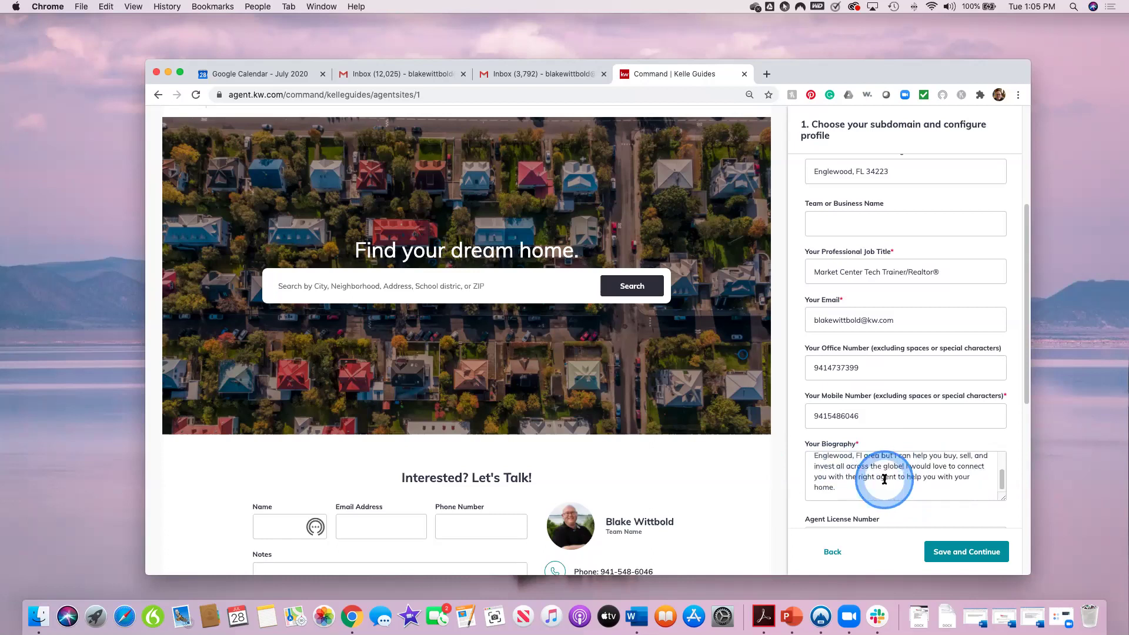
scroll(884, 479, "down", 1)
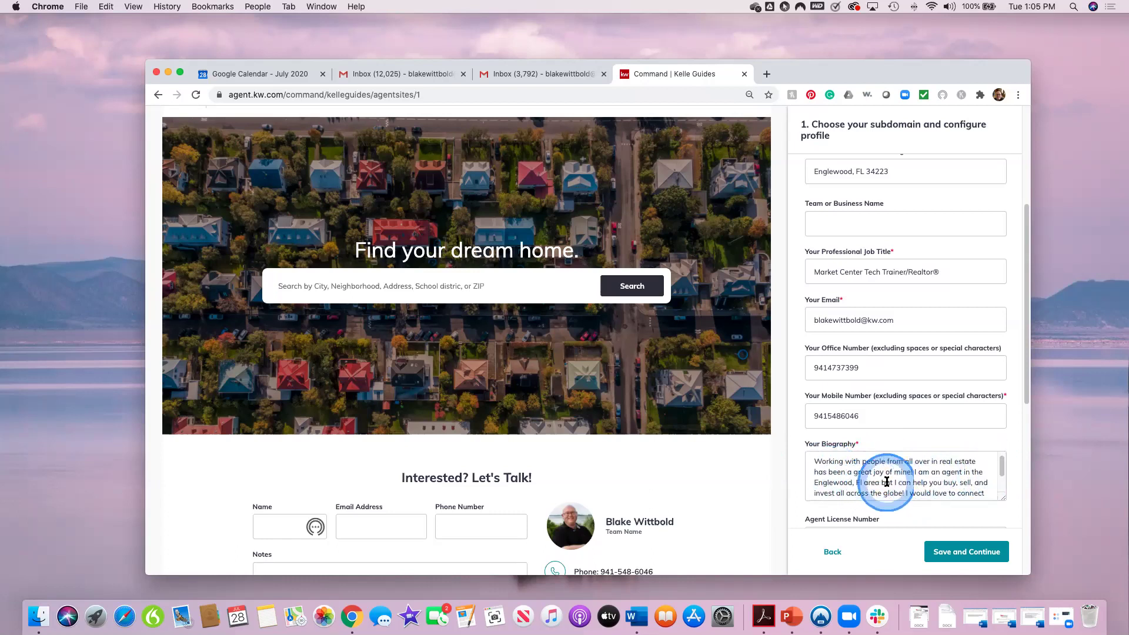
scroll(928, 483, "down", 1)
scroll(928, 483, "down", 2)
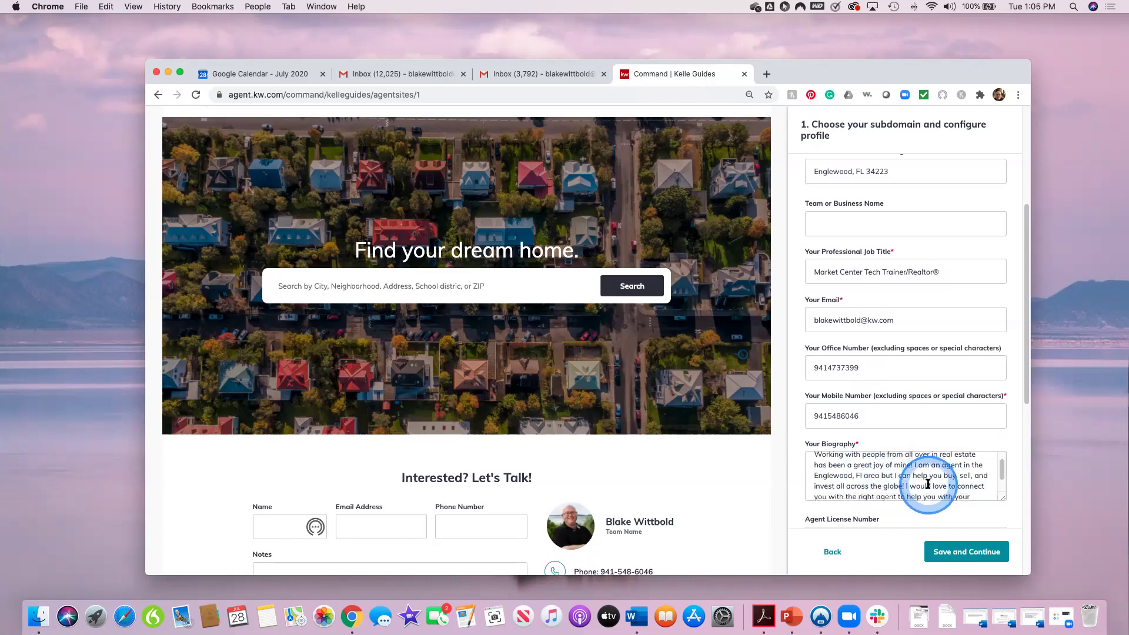
scroll(913, 484, "down", 1)
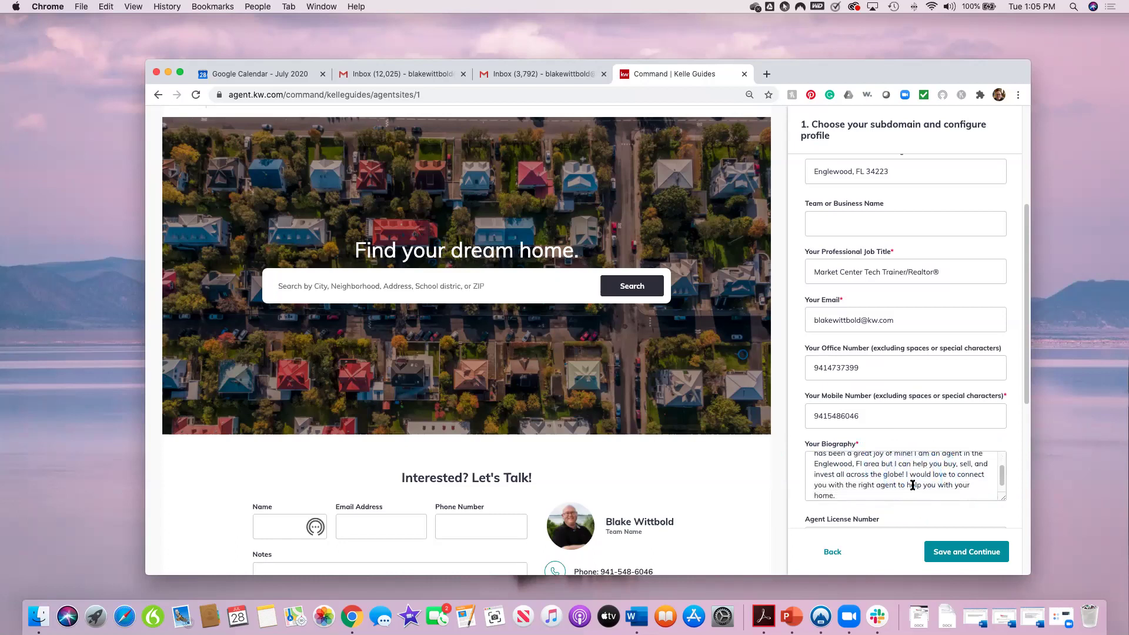
scroll(914, 486, "down", 1)
left_click(898, 486)
scroll(900, 485, "down", 3)
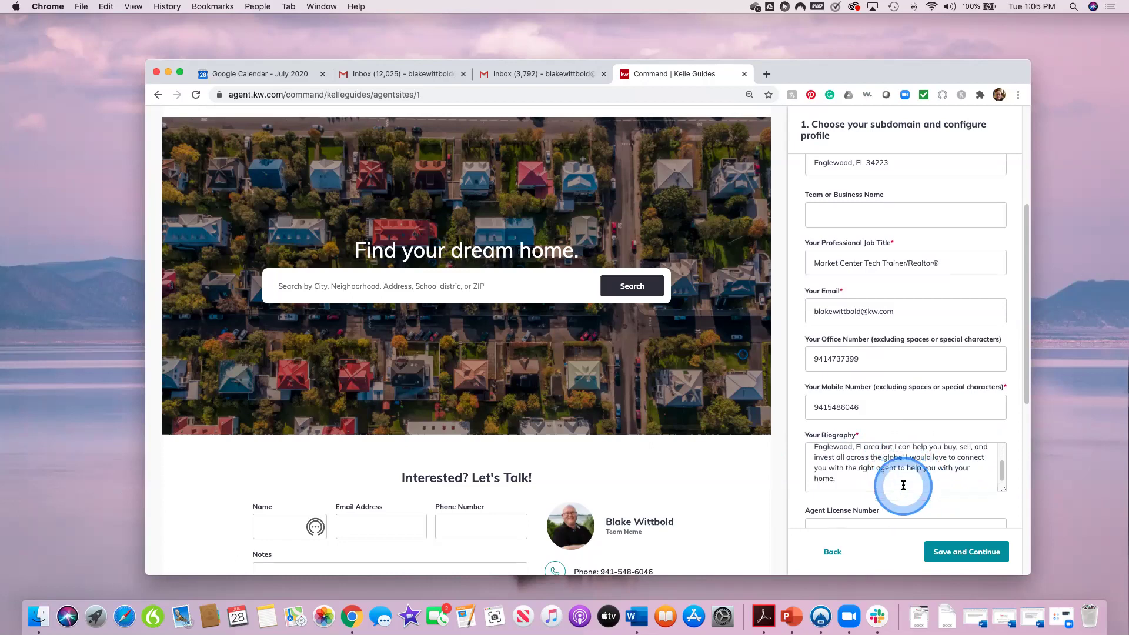
scroll(917, 485, "down", 2)
left_click(948, 485)
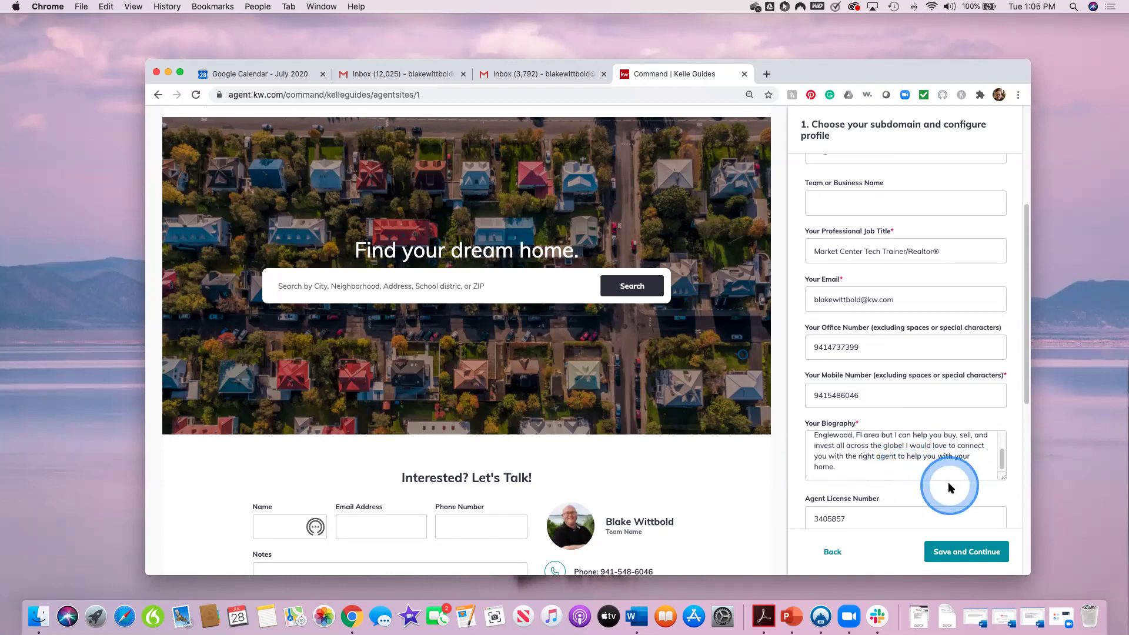
left_click(1009, 486)
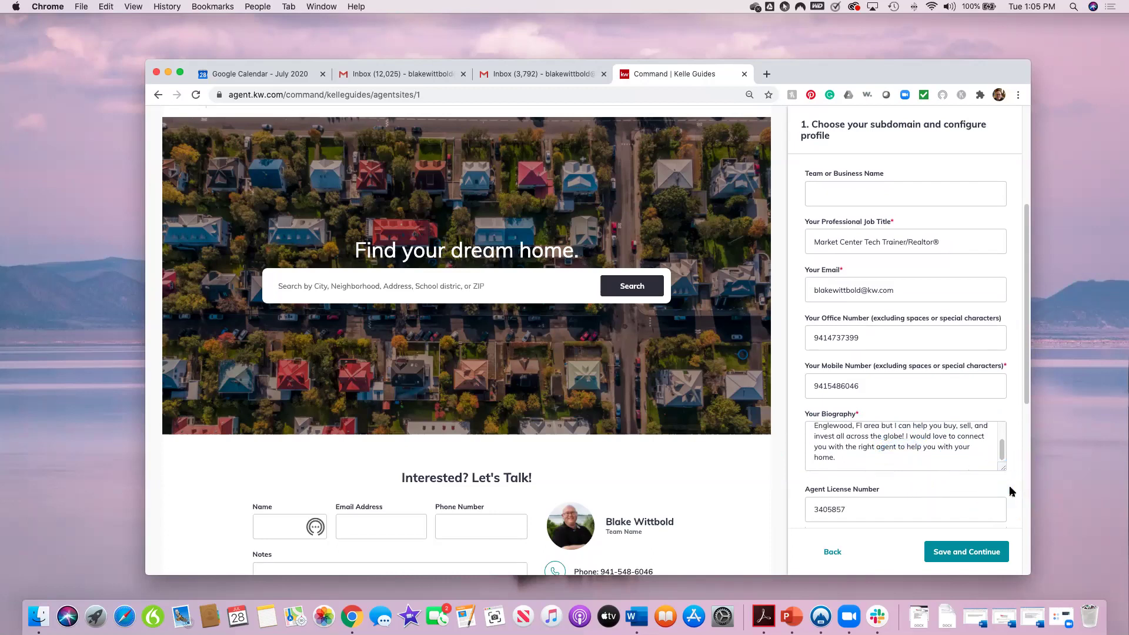
left_click(1009, 488)
scroll(1009, 485, "down", 2)
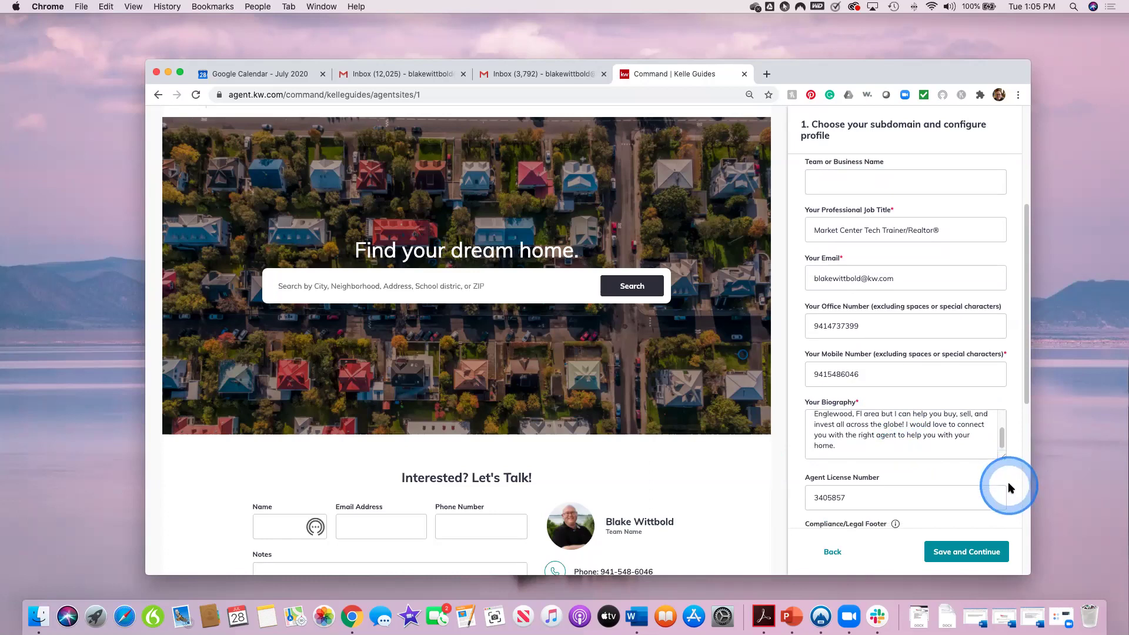
scroll(1009, 484, "down", 3)
scroll(1009, 488, "down", 2)
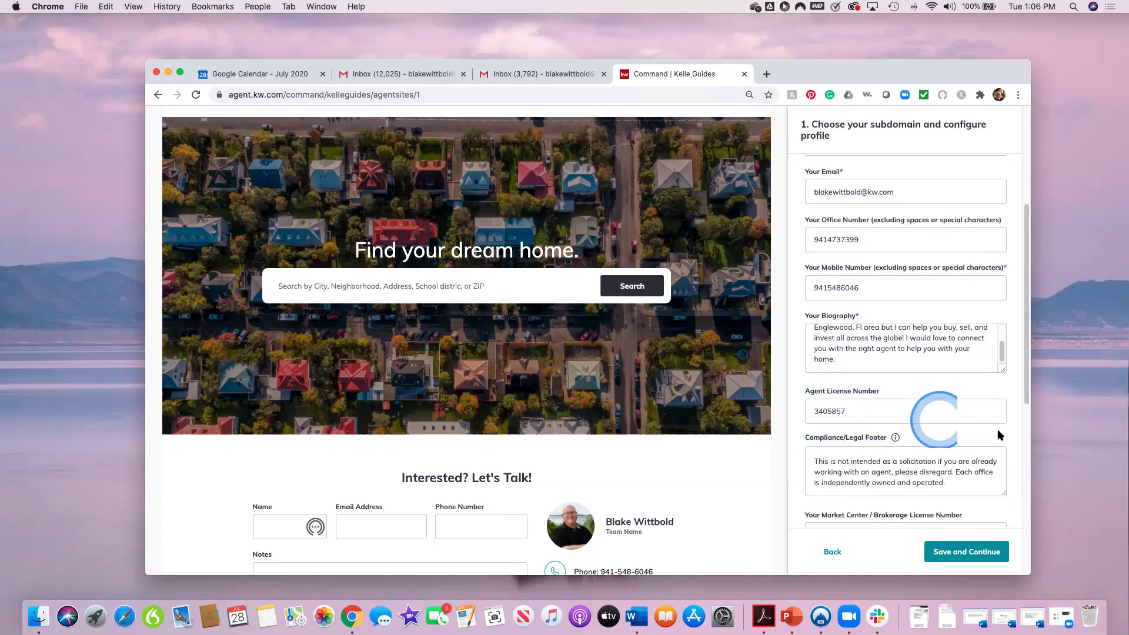
scroll(999, 432, "down", 1)
scroll(998, 432, "down", 2)
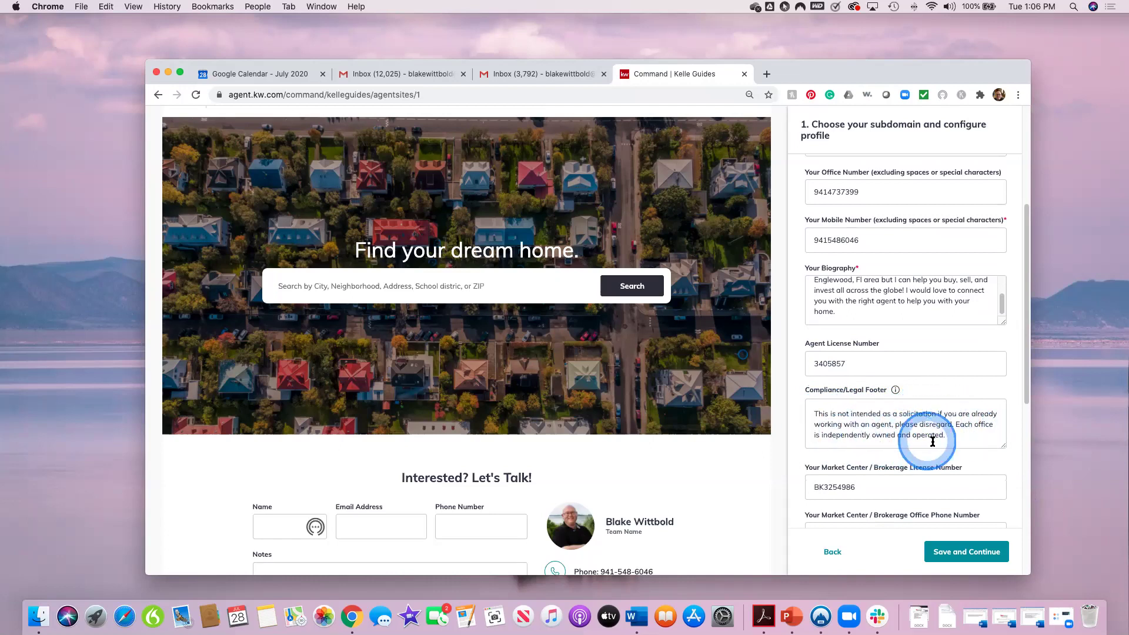
scroll(1004, 477, "down", 1)
scroll(1003, 477, "down", 1)
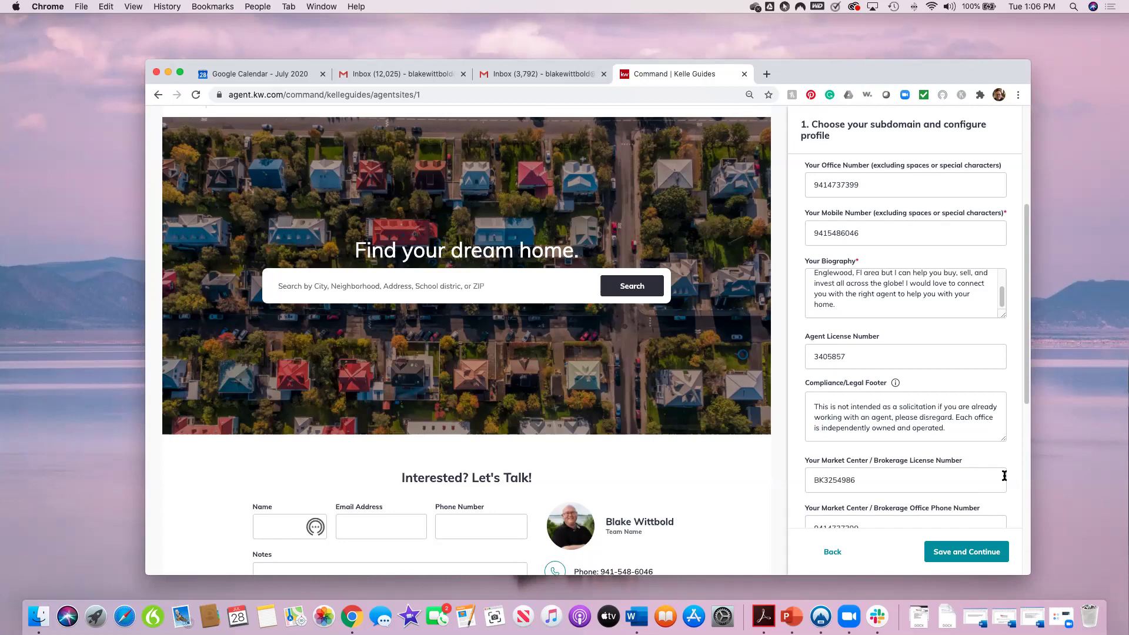
left_click(986, 491)
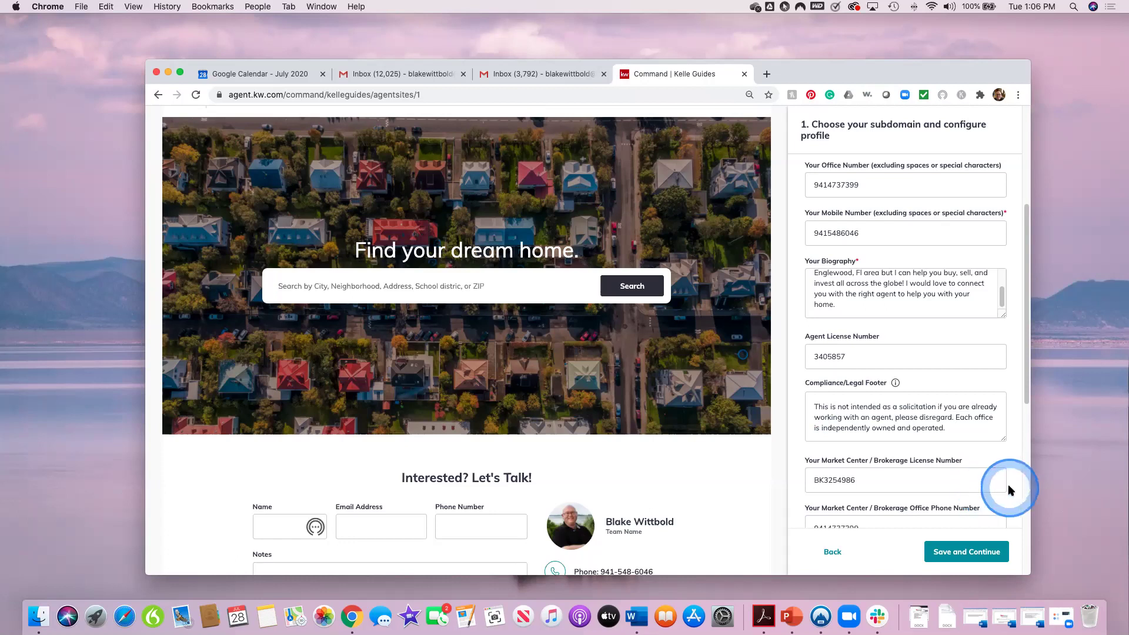
scroll(1009, 493, "down", 1)
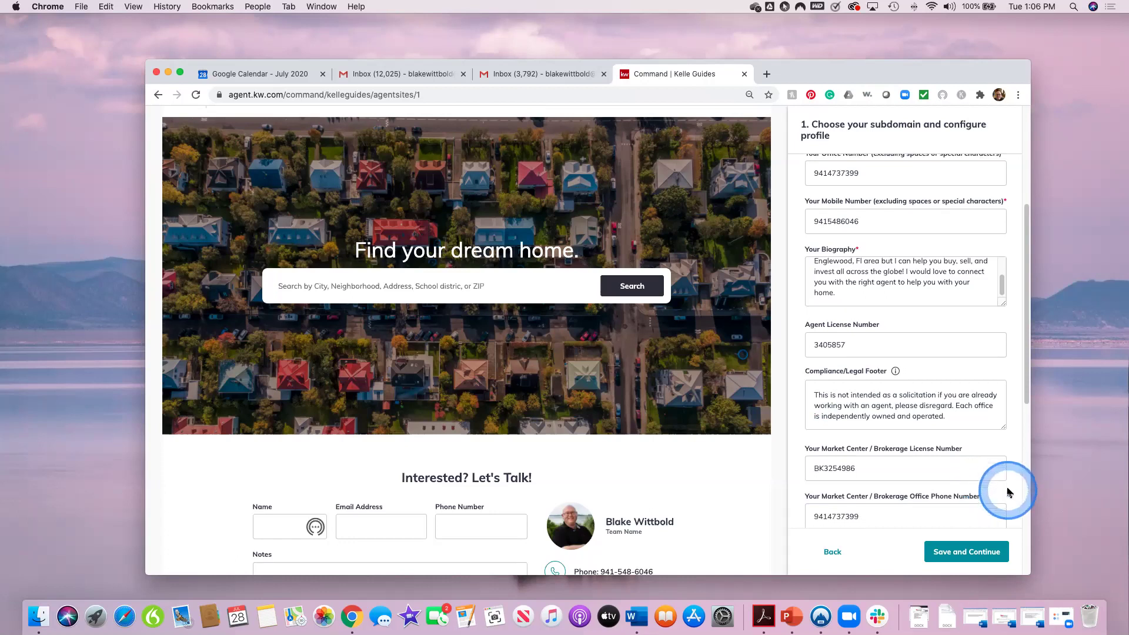
scroll(1009, 493, "down", 1)
left_click(1009, 493)
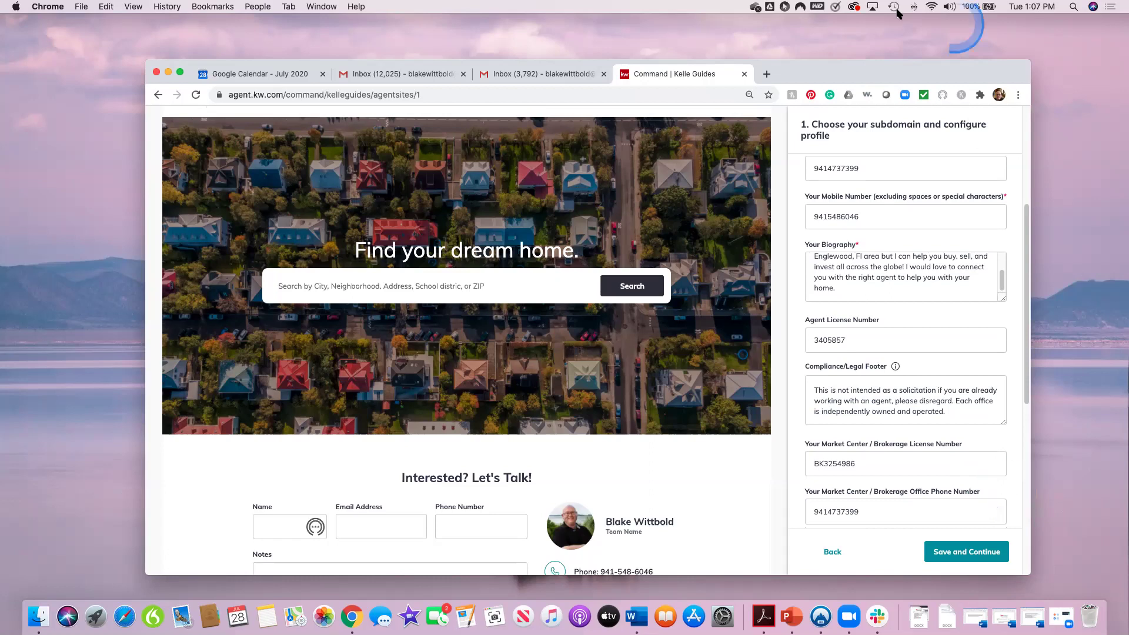
left_click(766, 74)
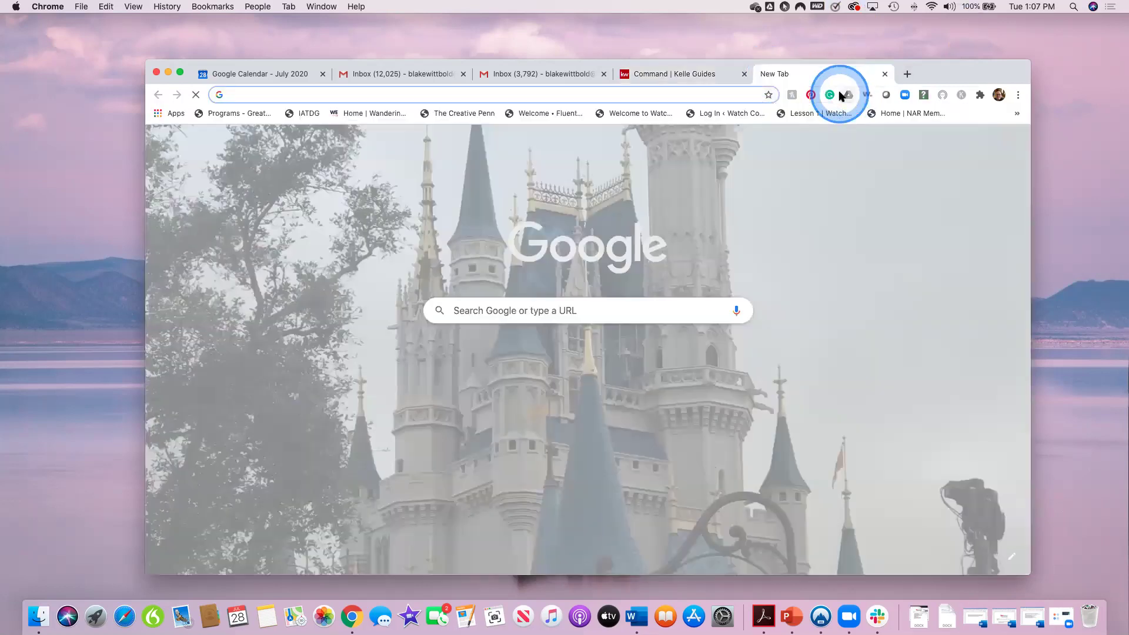
left_click(885, 74)
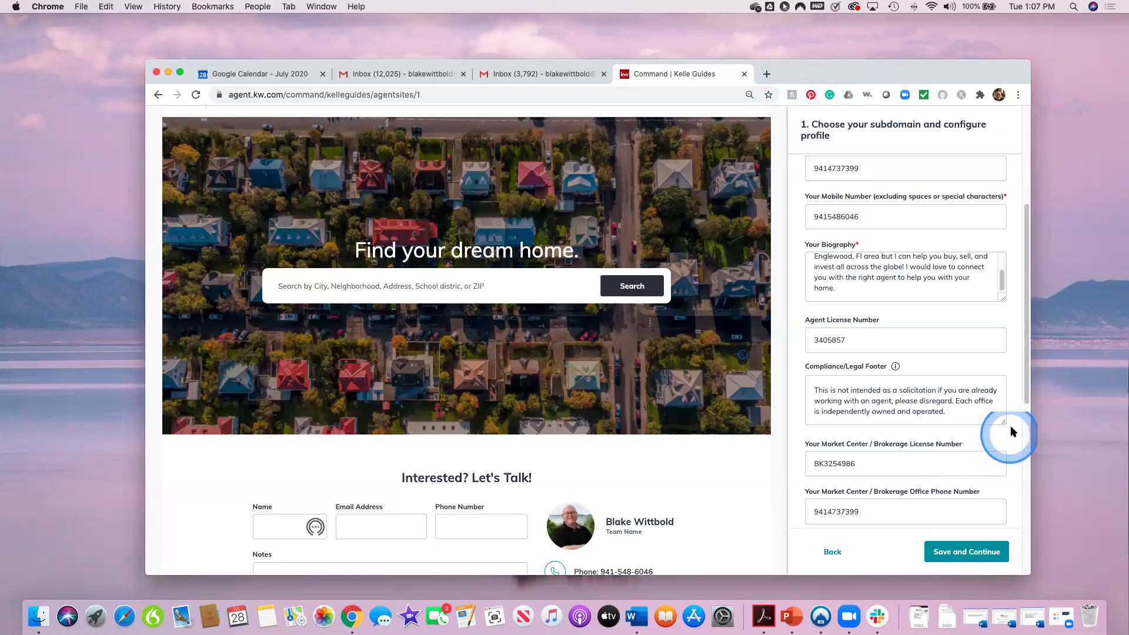
scroll(1024, 373, "down", 1)
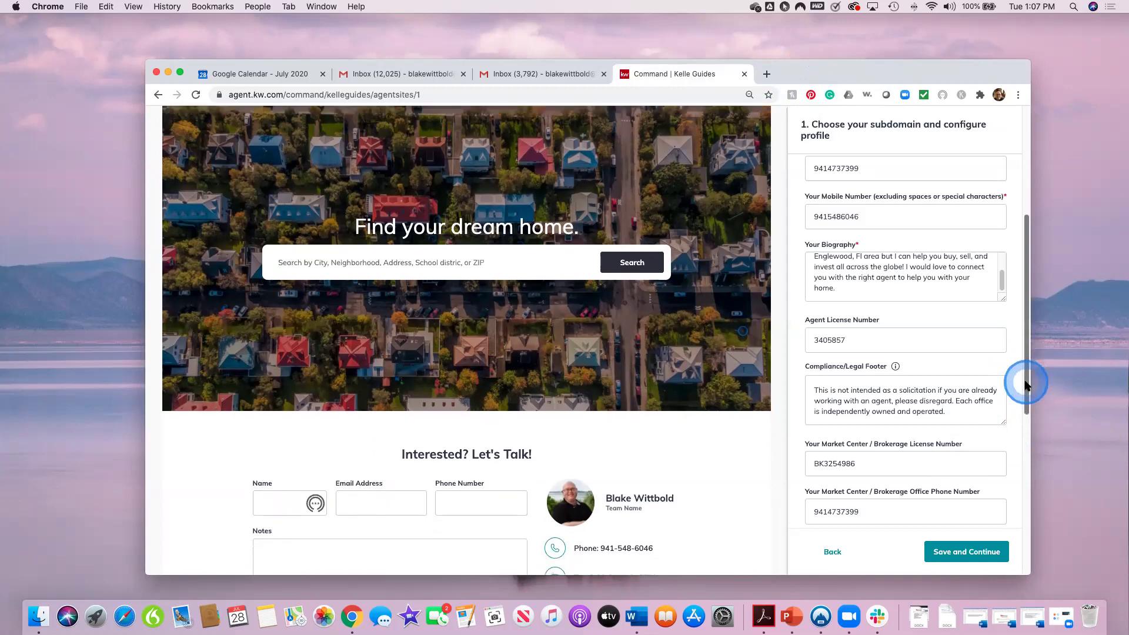
scroll(977, 485, "down", 1)
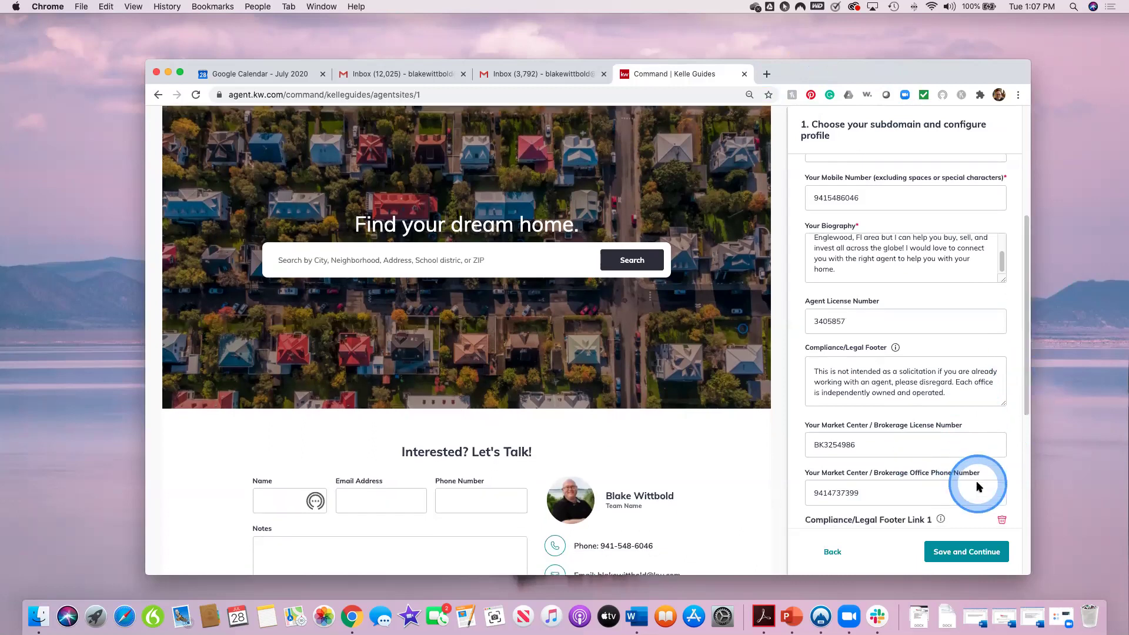
scroll(1011, 484, "down", 1)
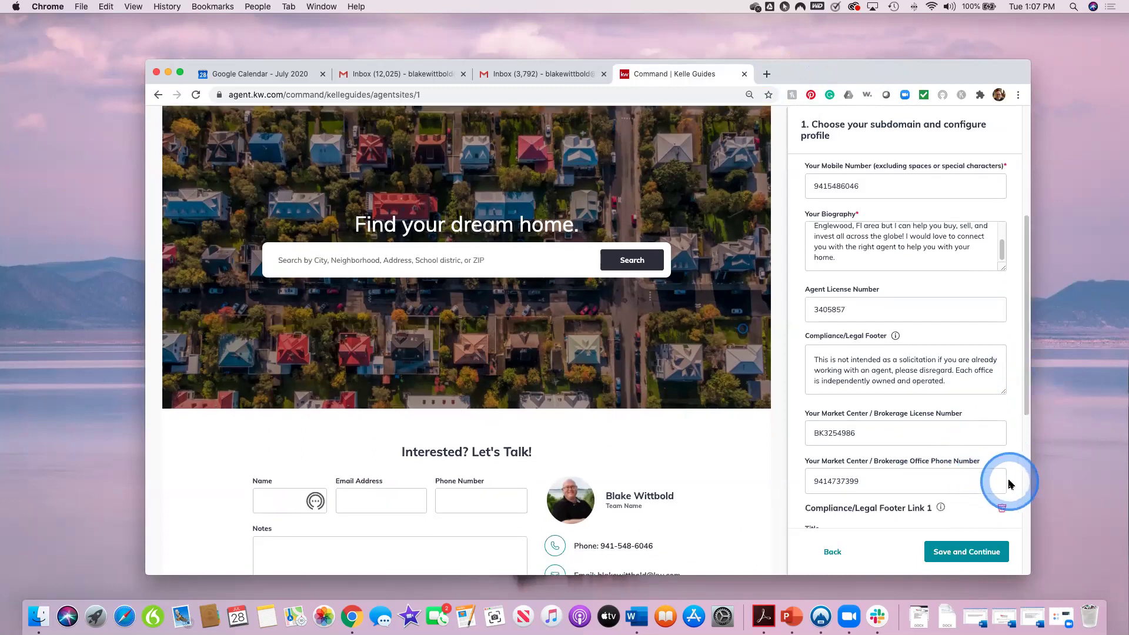
scroll(1009, 484, "down", 1)
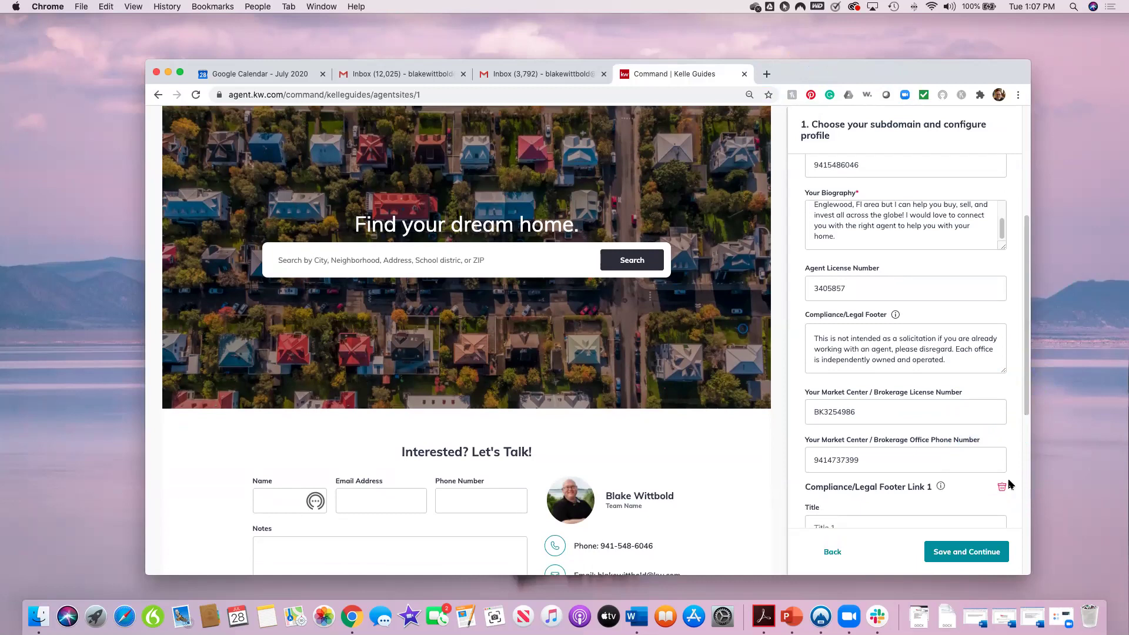
left_click(1009, 453)
scroll(1010, 453, "down", 1)
scroll(1010, 452, "down", 1)
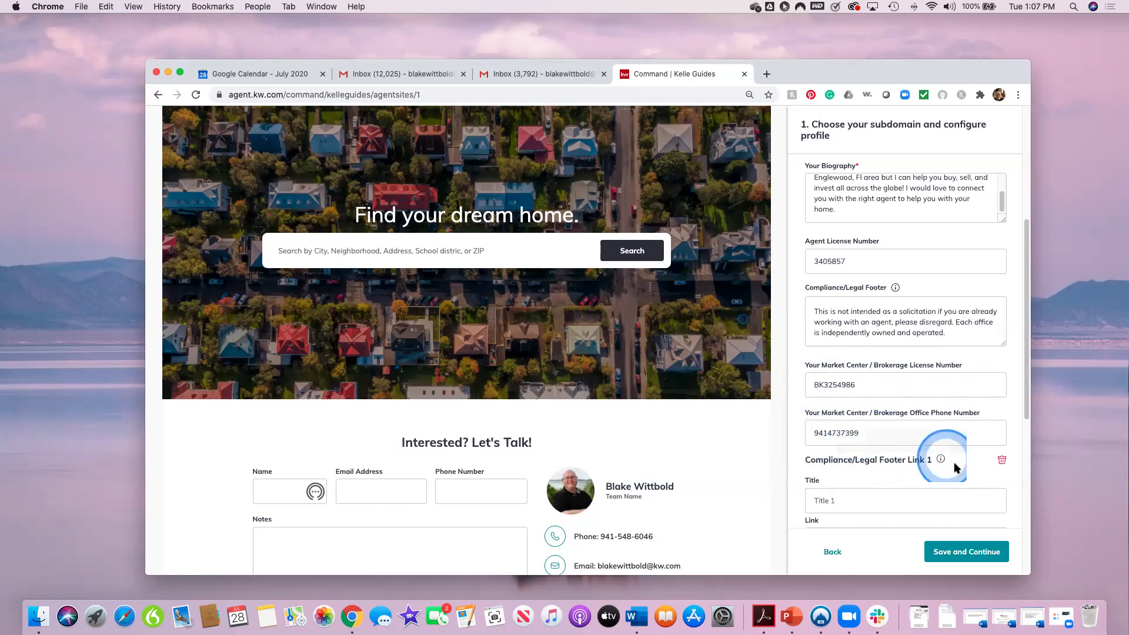
scroll(953, 470, "down", 1)
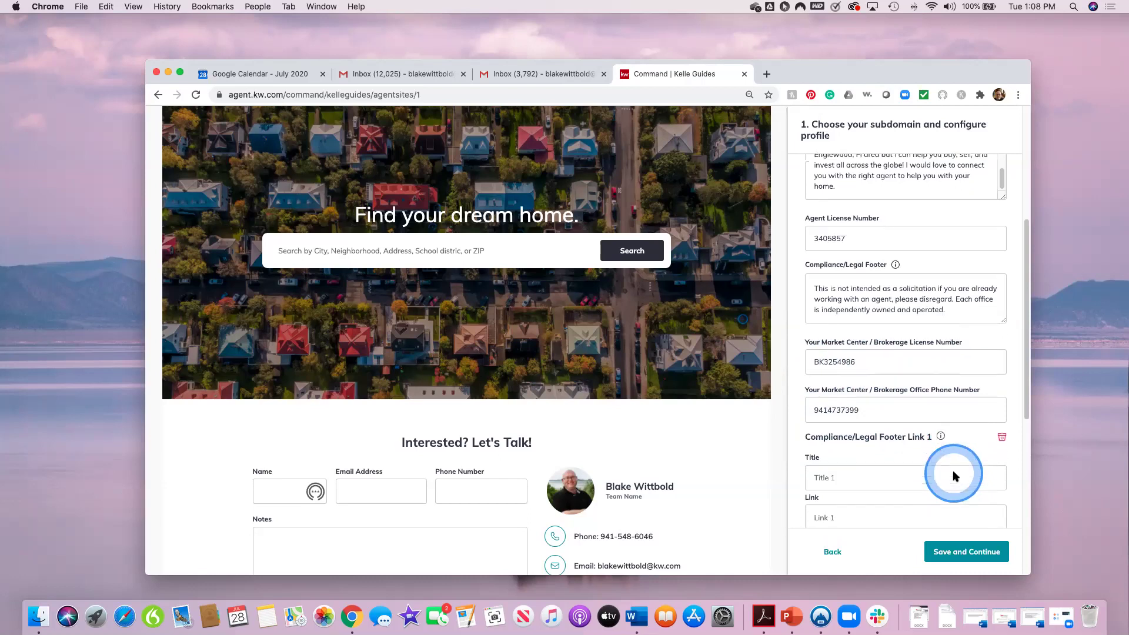
scroll(953, 471, "down", 1)
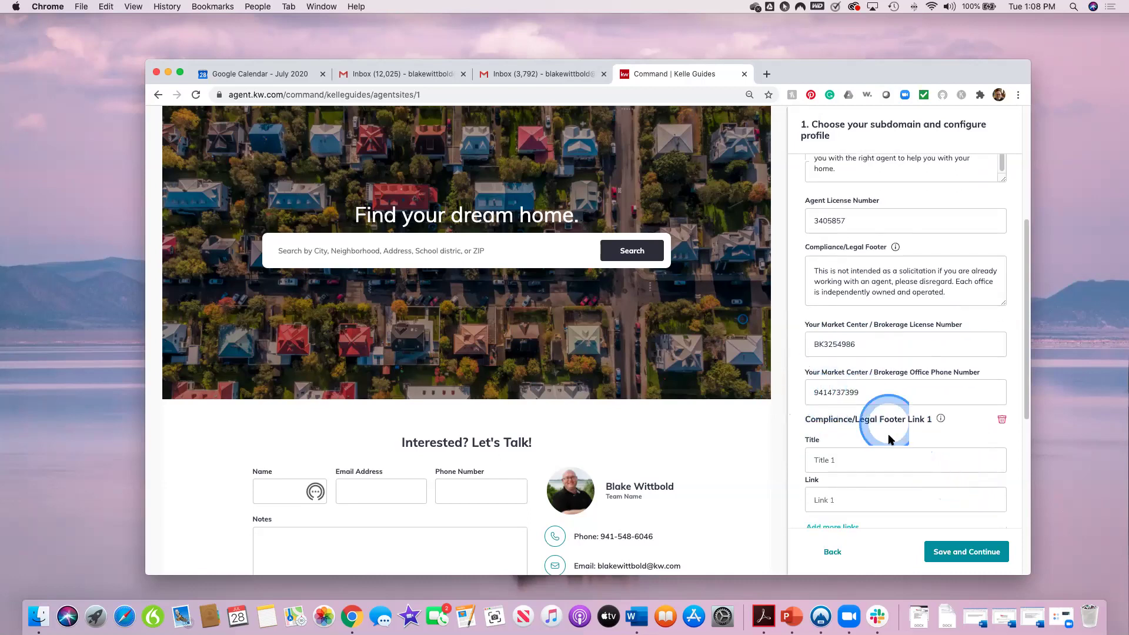
scroll(905, 442, "down", 4)
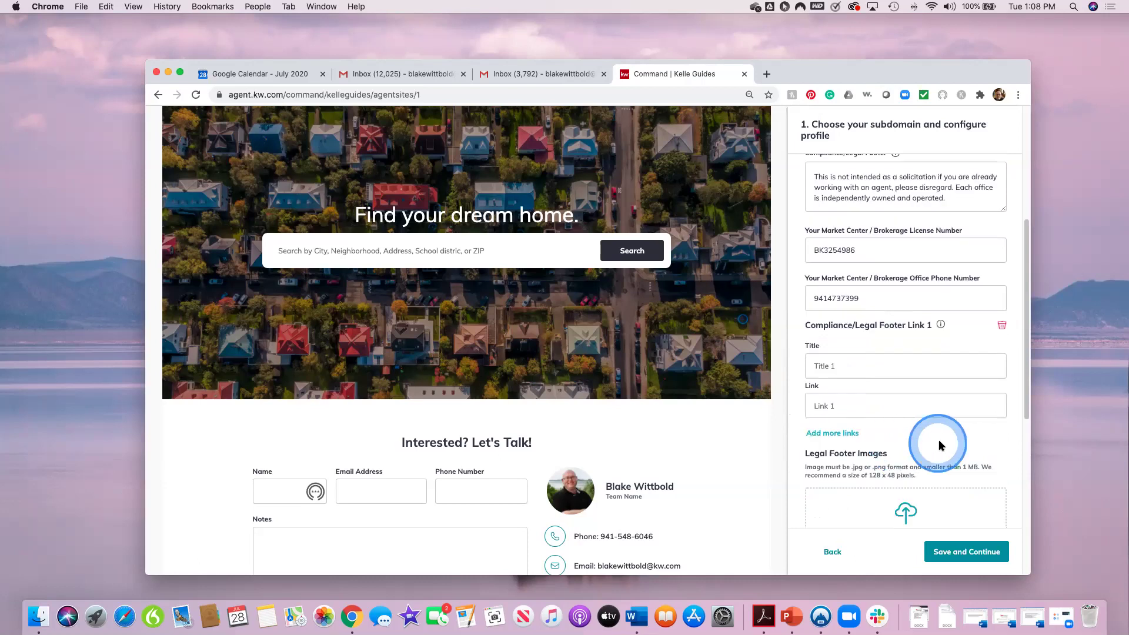
scroll(946, 444, "down", 1)
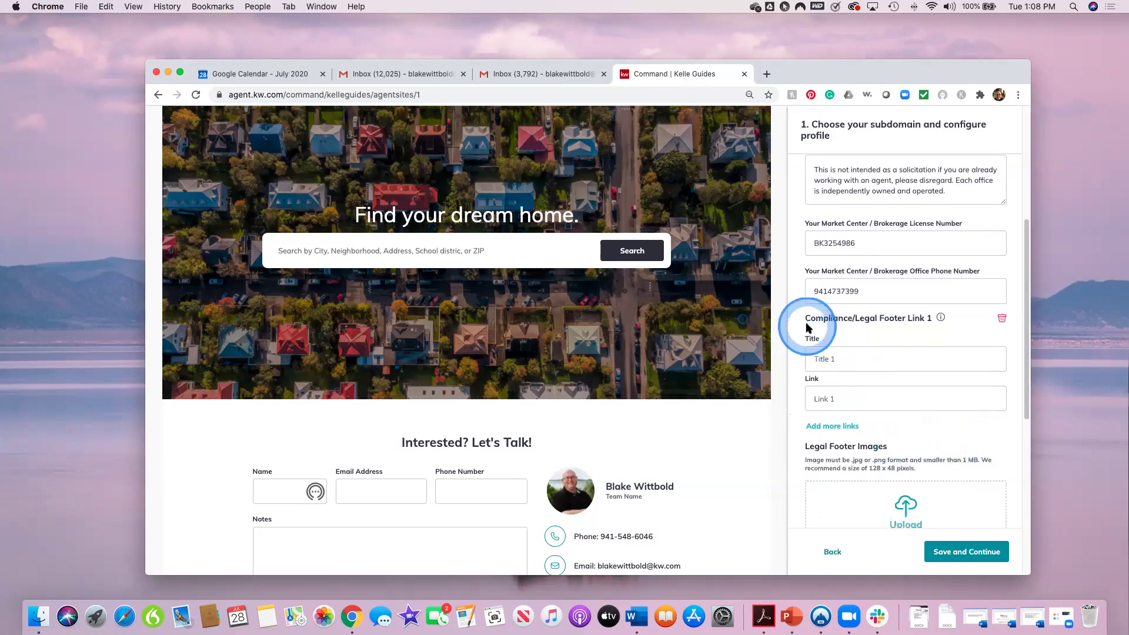
mouse_move(941, 318)
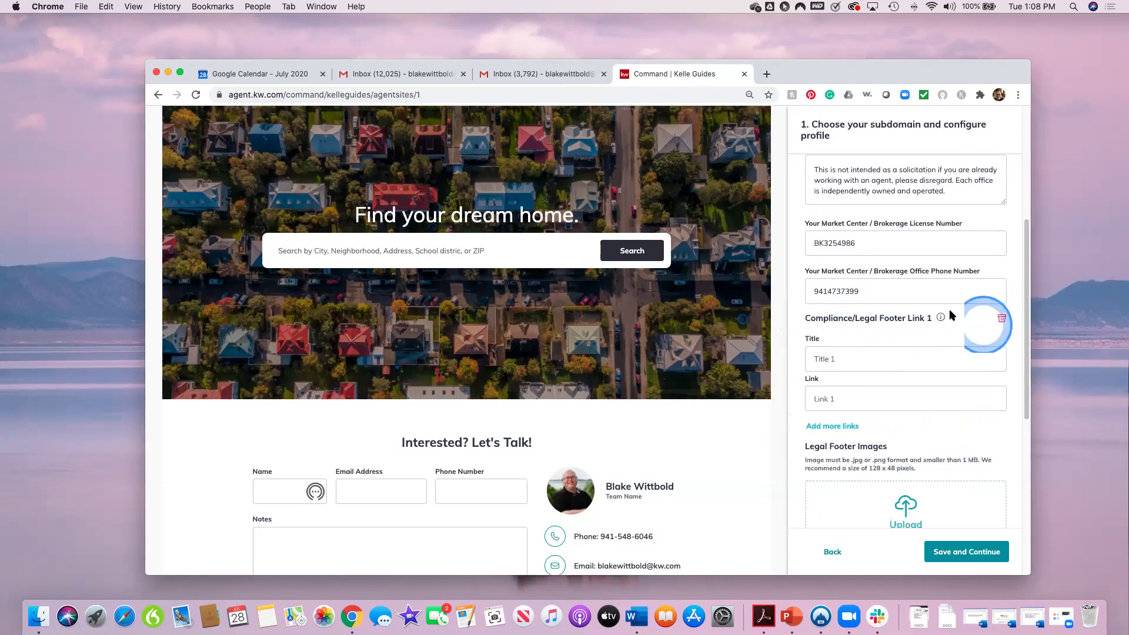
scroll(922, 434, "down", 1)
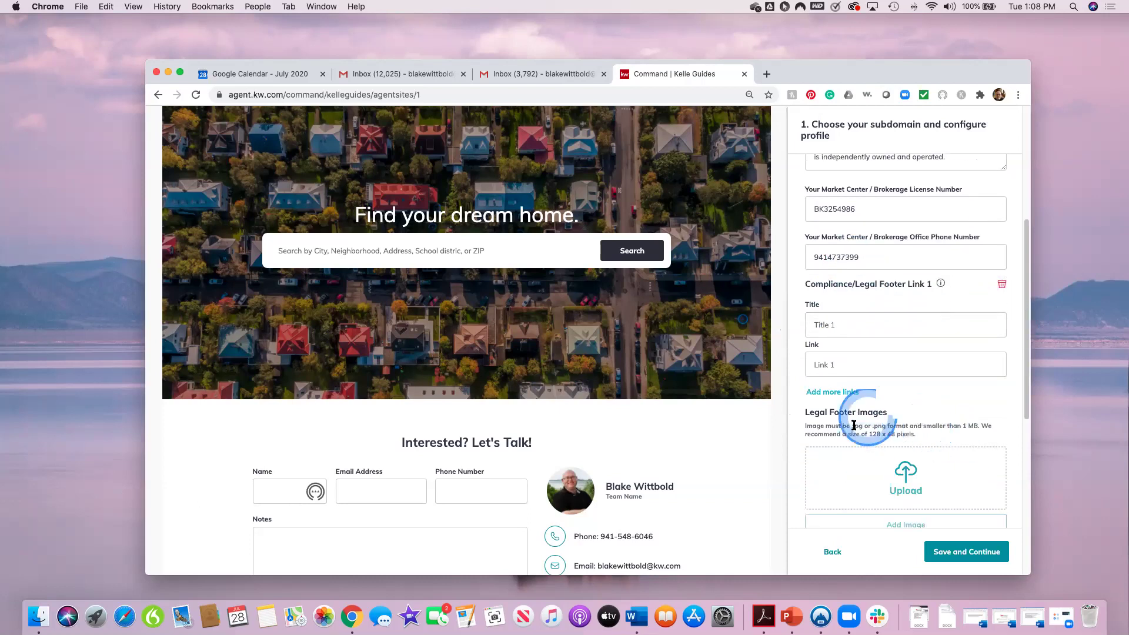
scroll(983, 448, "down", 2)
scroll(983, 448, "down", 3)
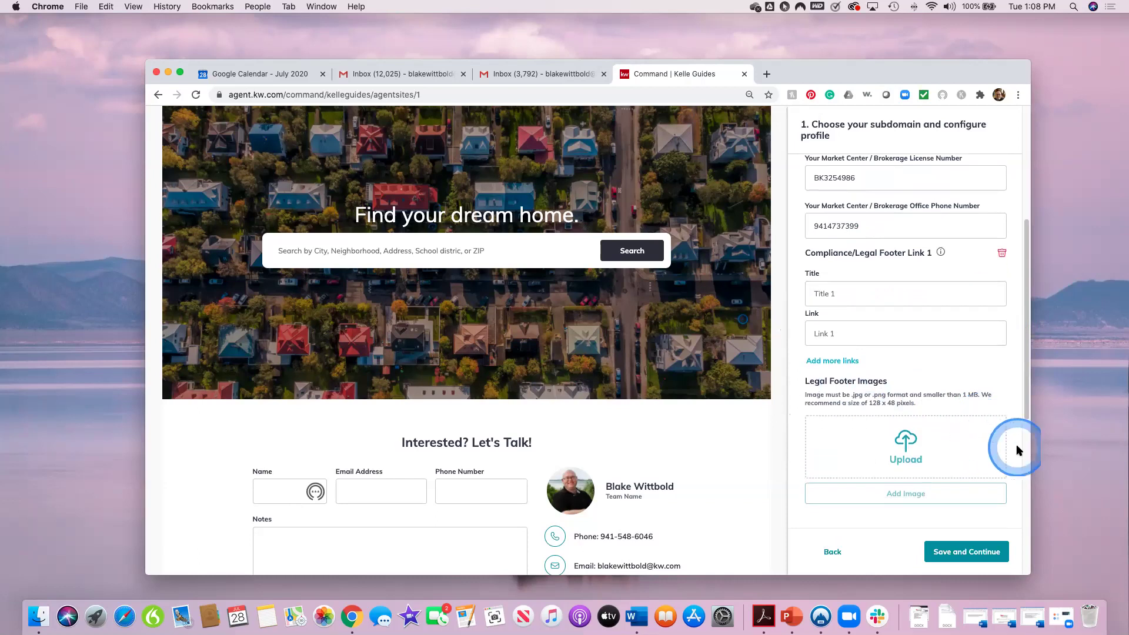
scroll(928, 435, "down", 5)
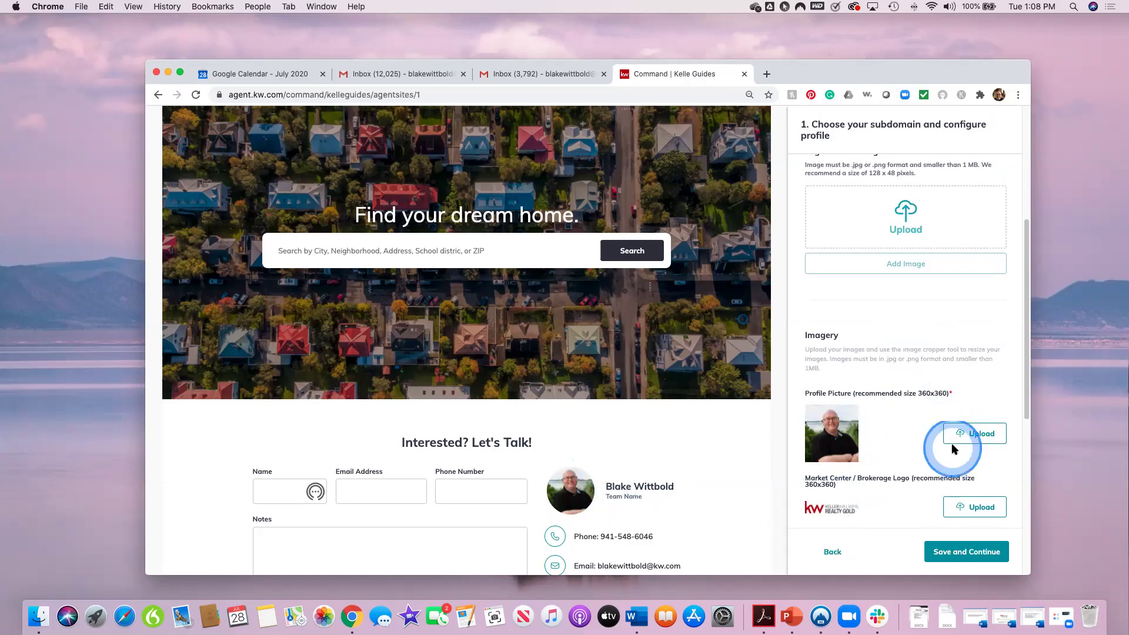
scroll(943, 482, "down", 1)
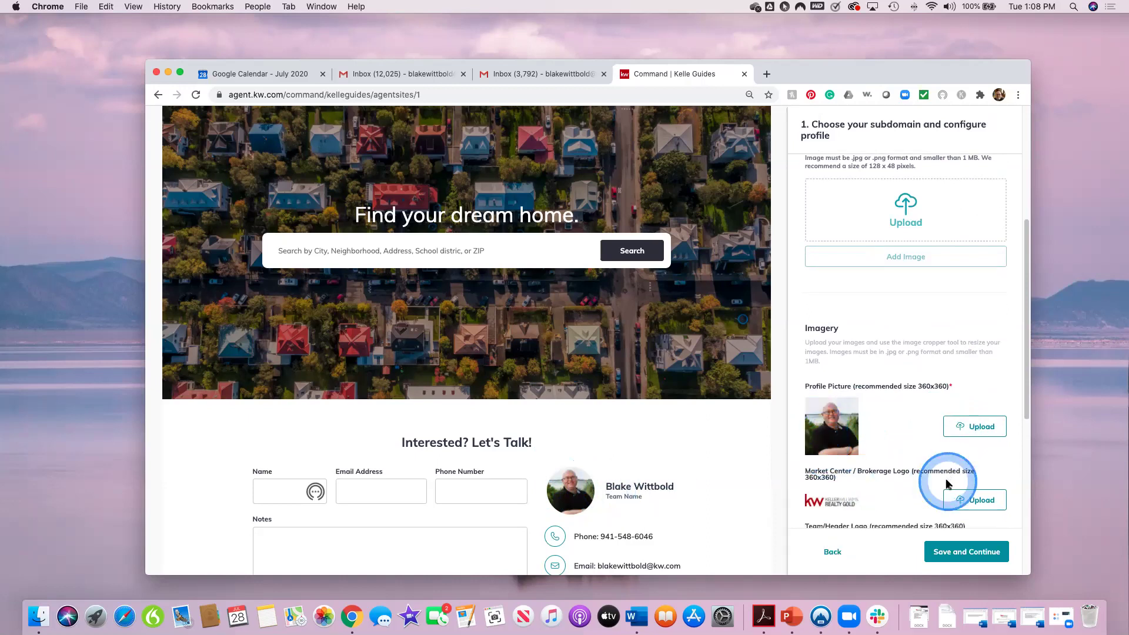
scroll(942, 482, "down", 1)
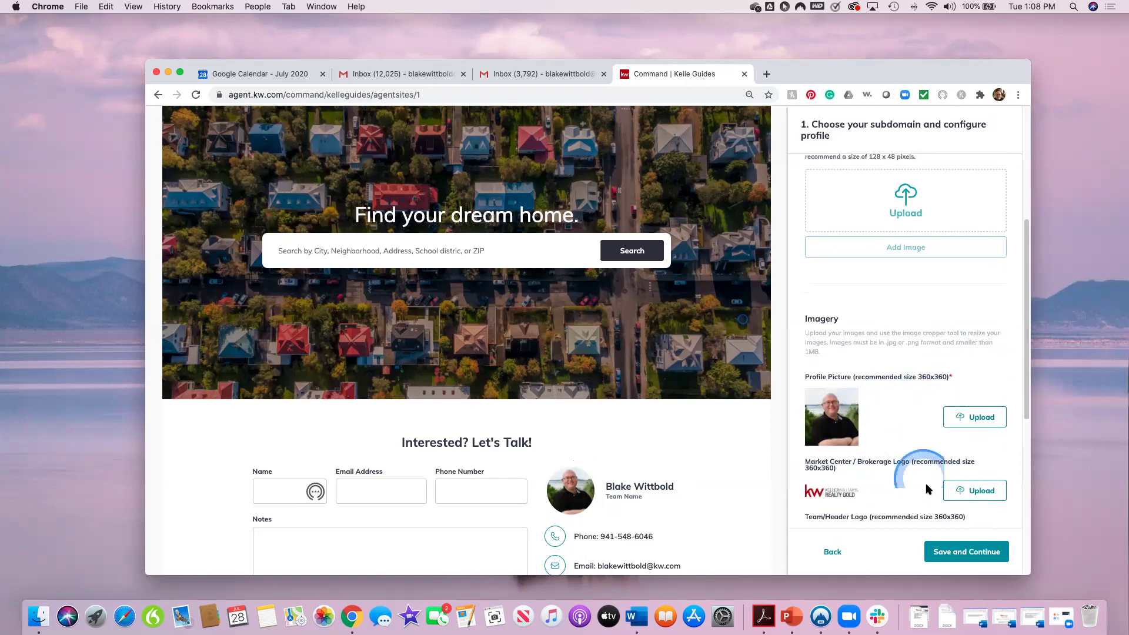
scroll(897, 492, "down", 1)
scroll(898, 493, "down", 1)
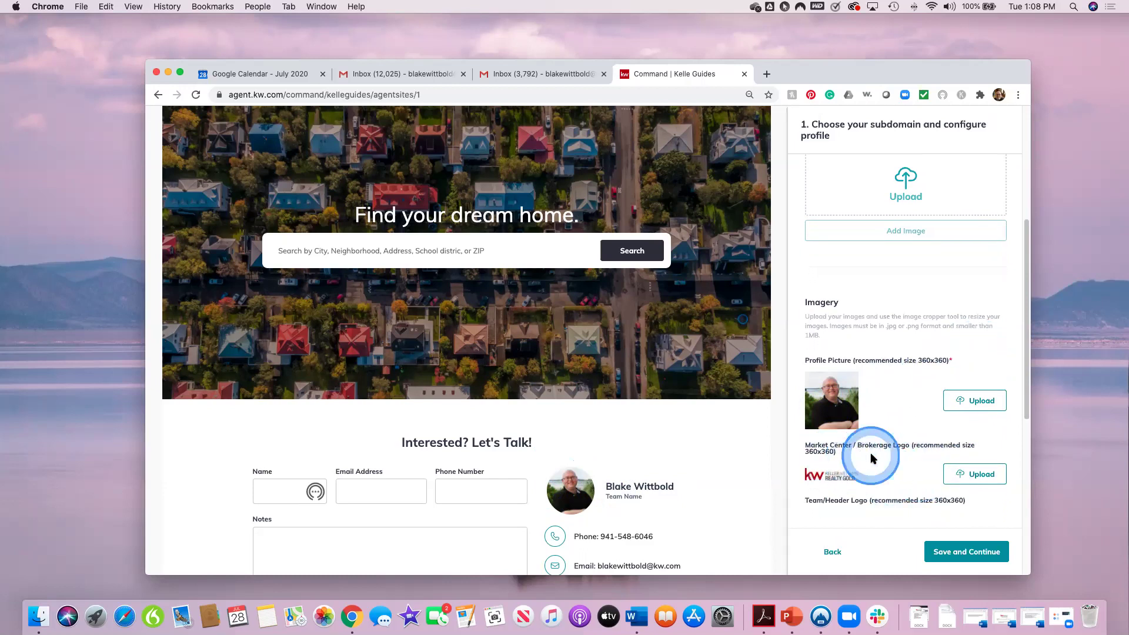
scroll(887, 483, "down", 1)
scroll(887, 483, "down", 2)
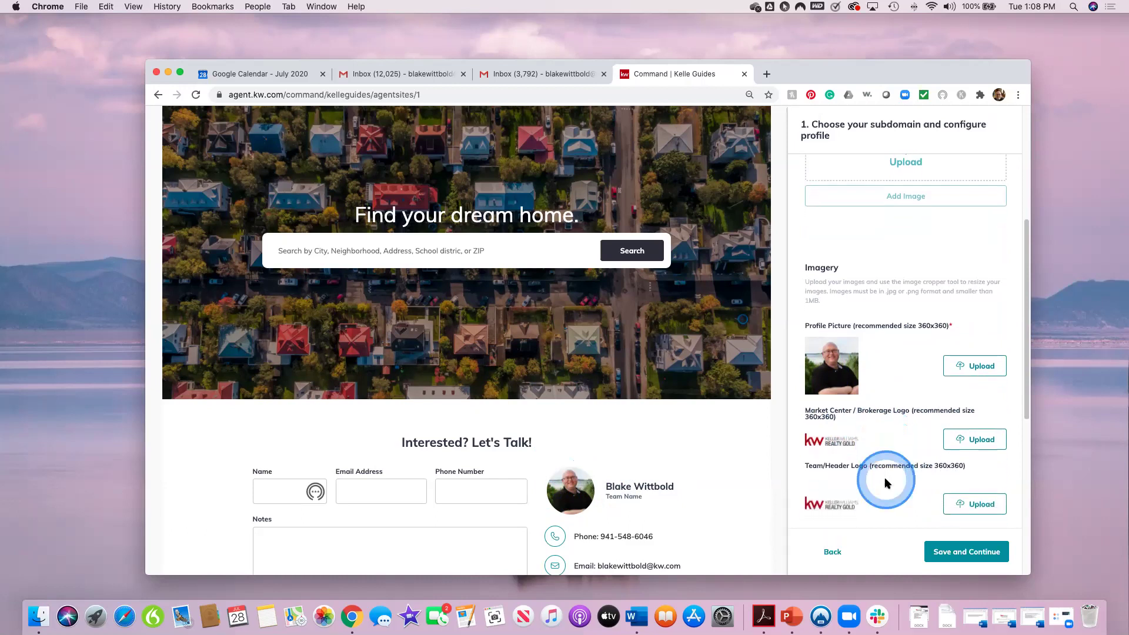
scroll(870, 471, "up", 1)
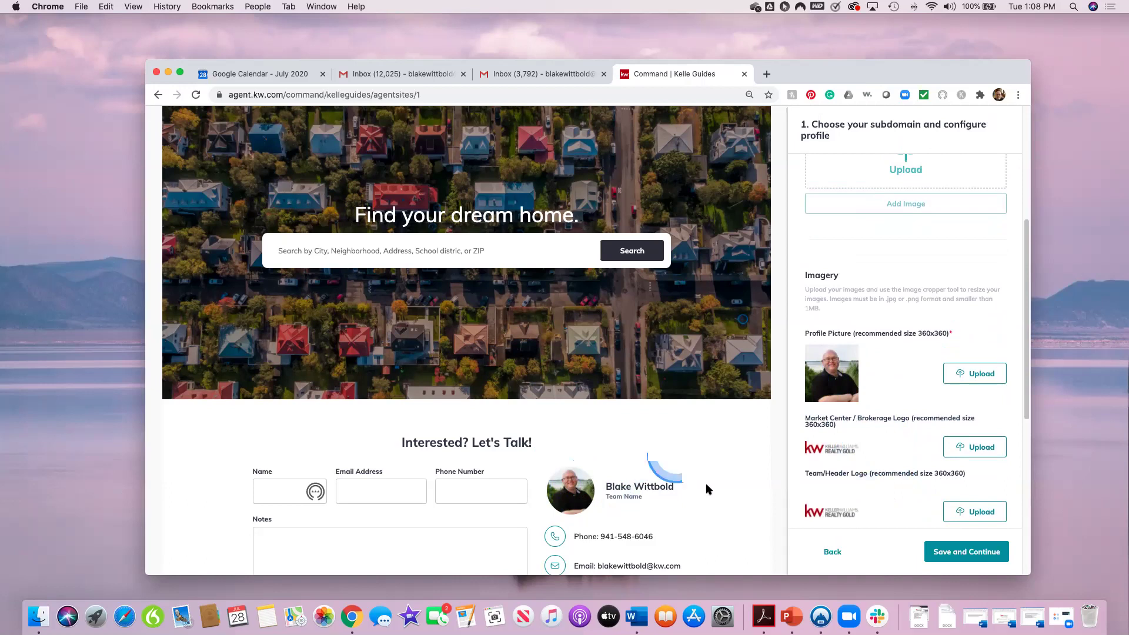
scroll(919, 521, "down", 3)
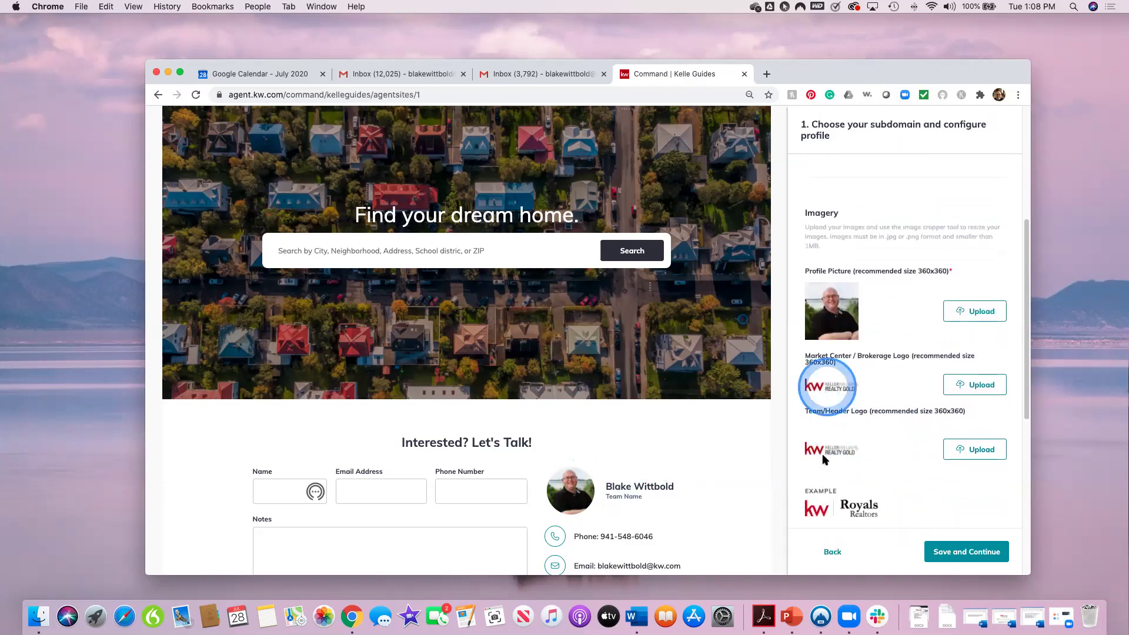
scroll(900, 476, "down", 1)
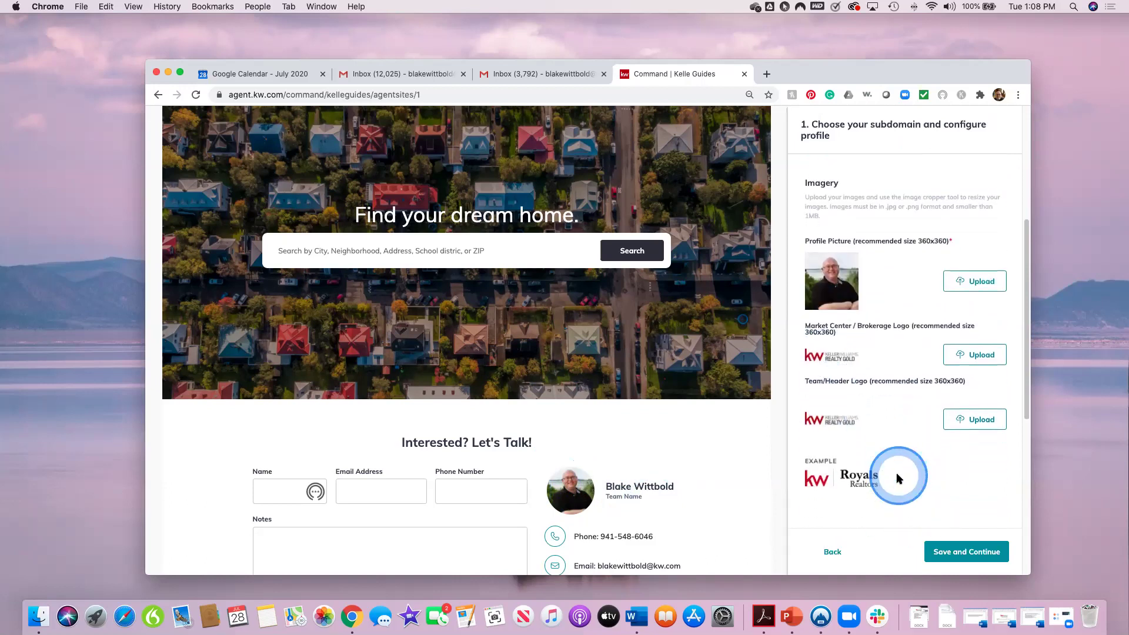
scroll(922, 474, "down", 1)
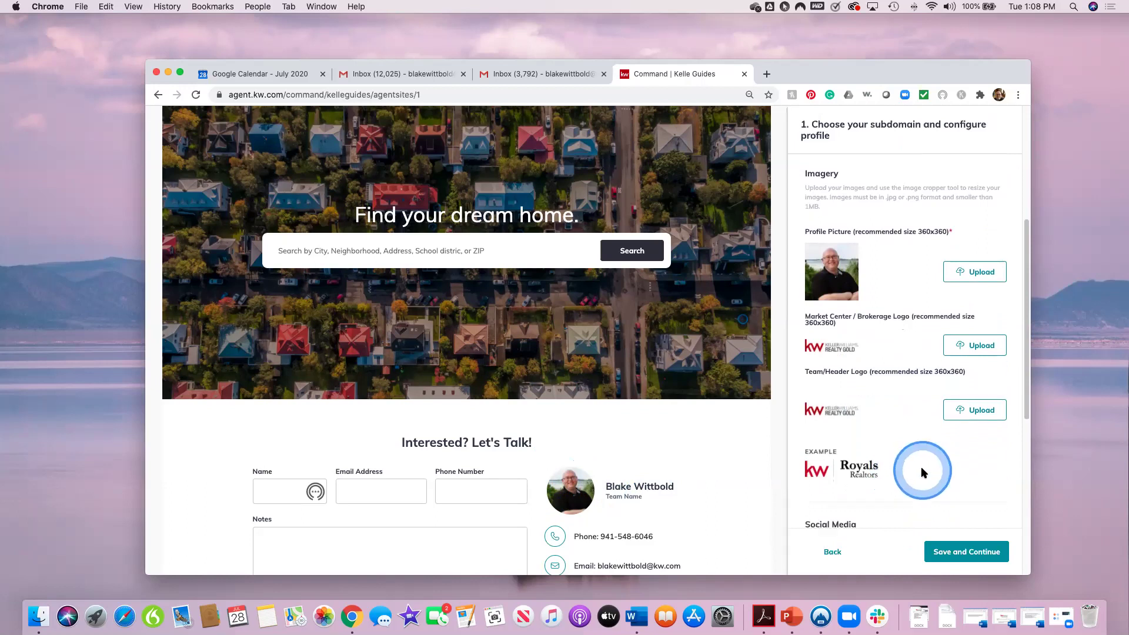
scroll(922, 473, "down", 4)
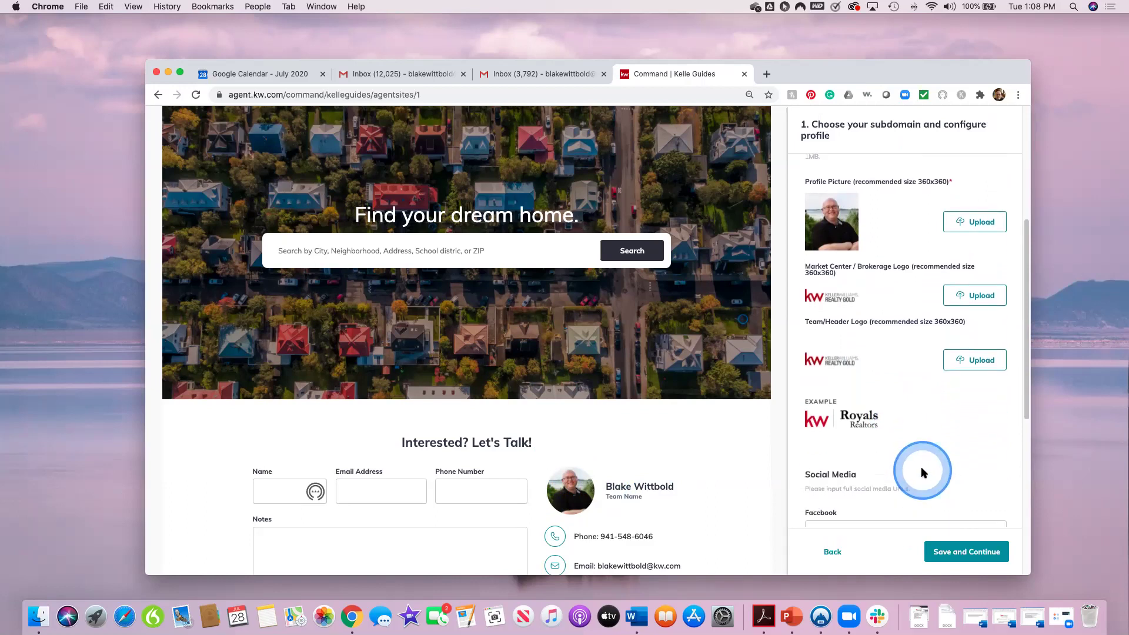
scroll(922, 469, "down", 2)
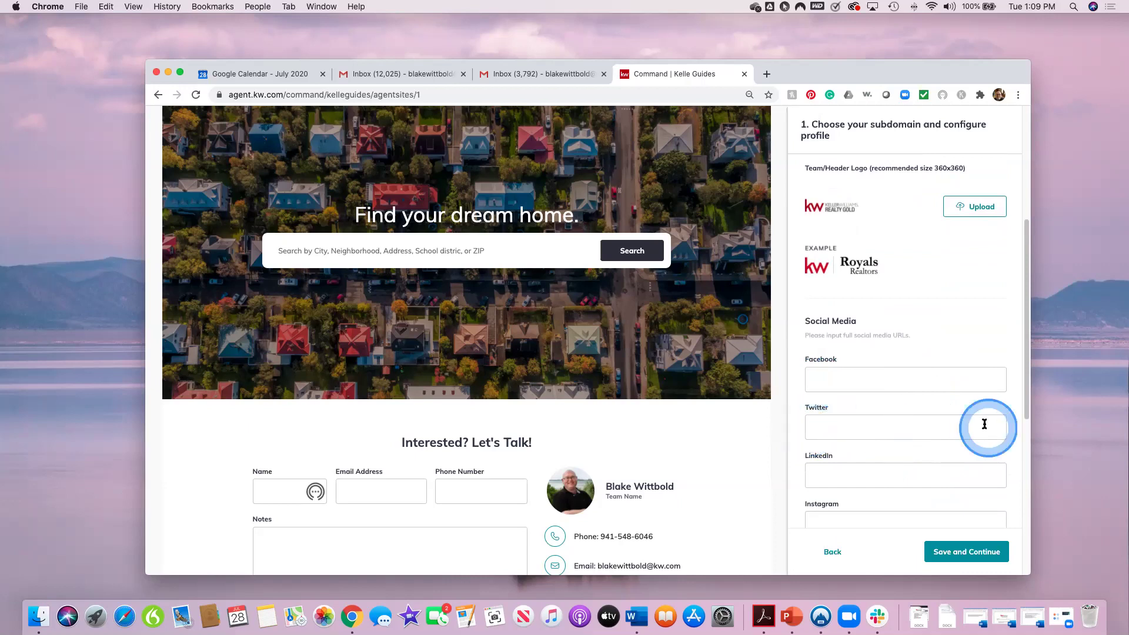
Step: Leave the social media URLs blank and save the subdomain and profile step
scroll(927, 447, "down", 1)
scroll(862, 476, "down", 2)
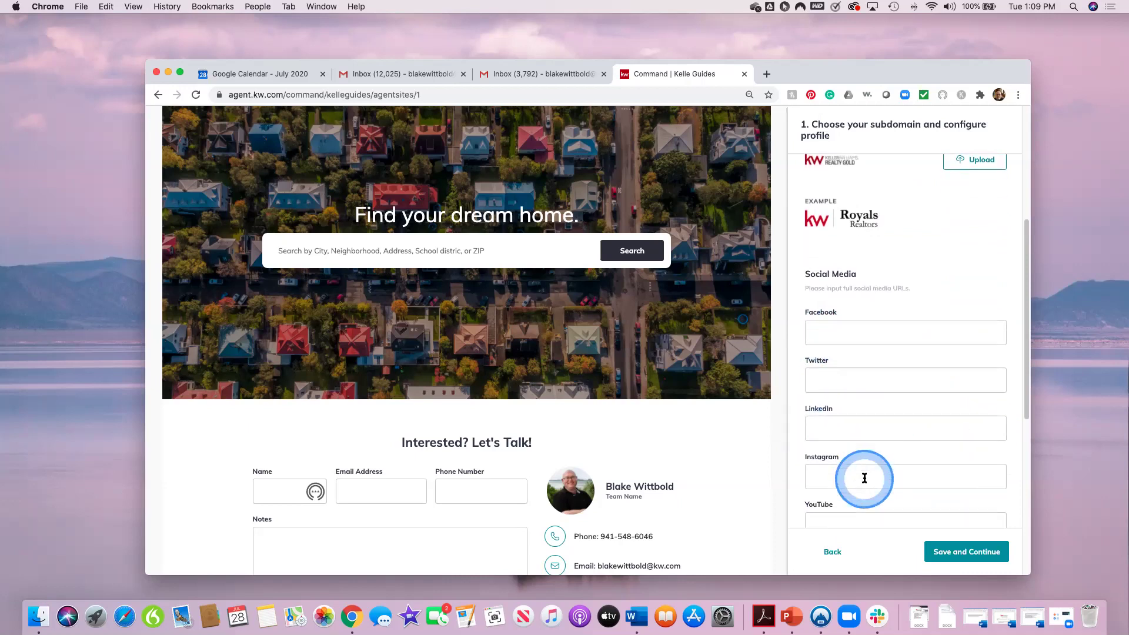
scroll(843, 477, "down", 1)
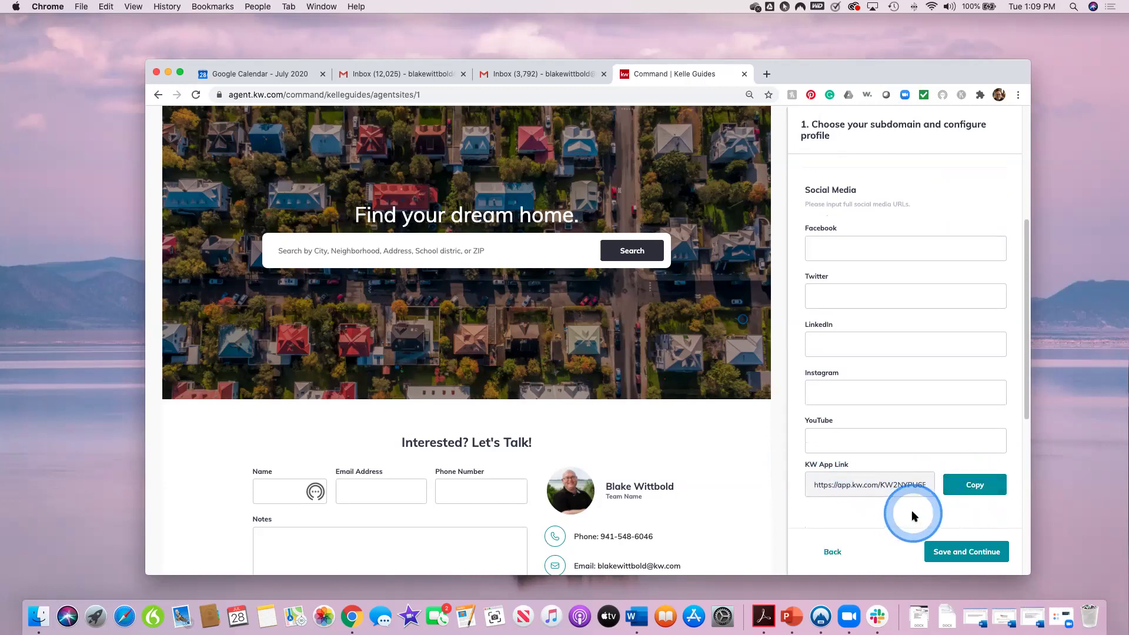
scroll(912, 516, "down", 1)
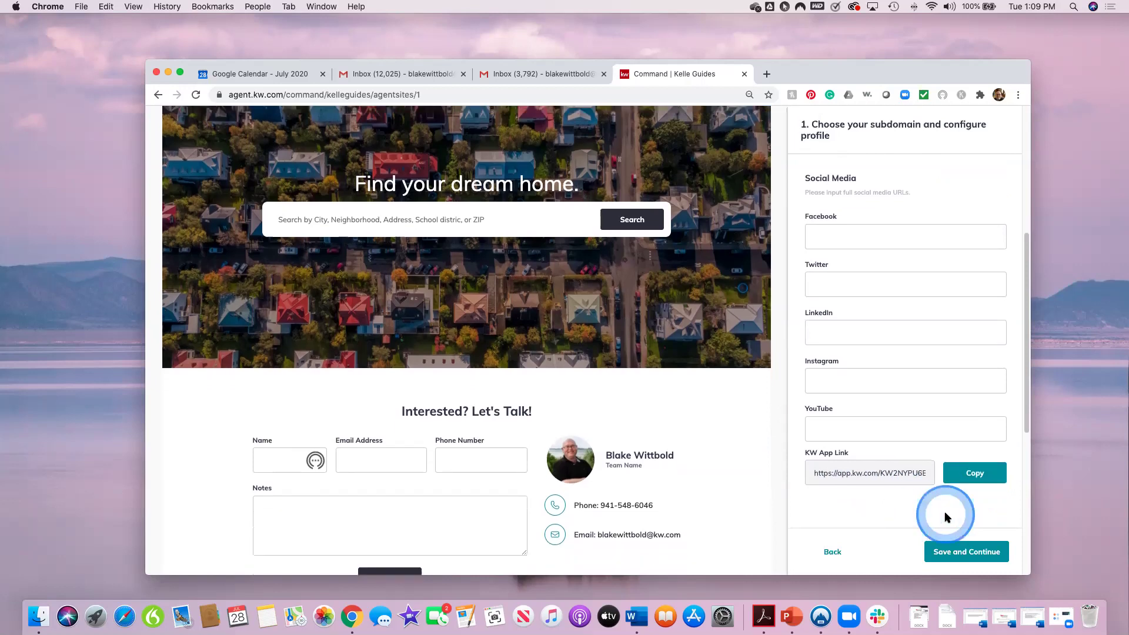
left_click(960, 556)
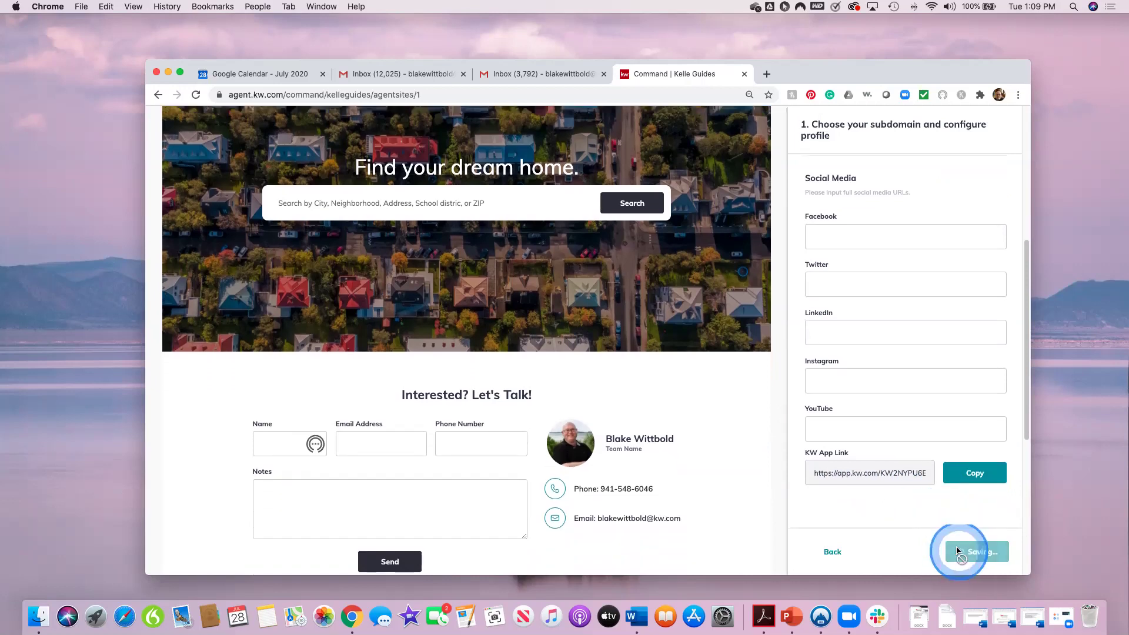
Step: Try the KW Red Theme, keep KW Dark Theme selected, and scroll to Homepage Text
left_click(915, 522)
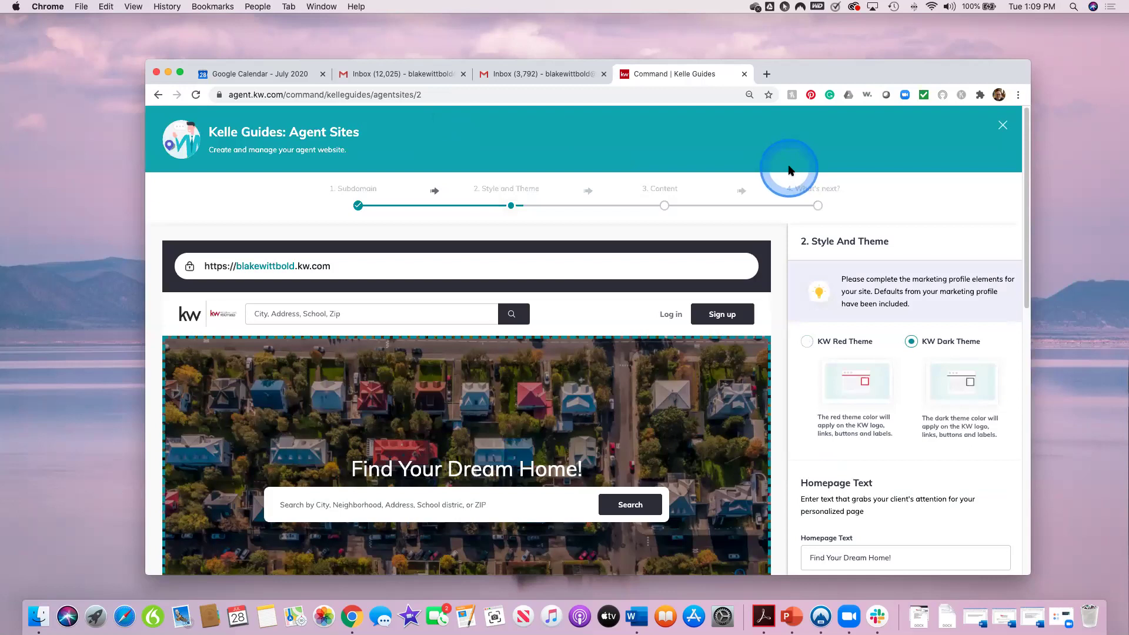
left_click(909, 389)
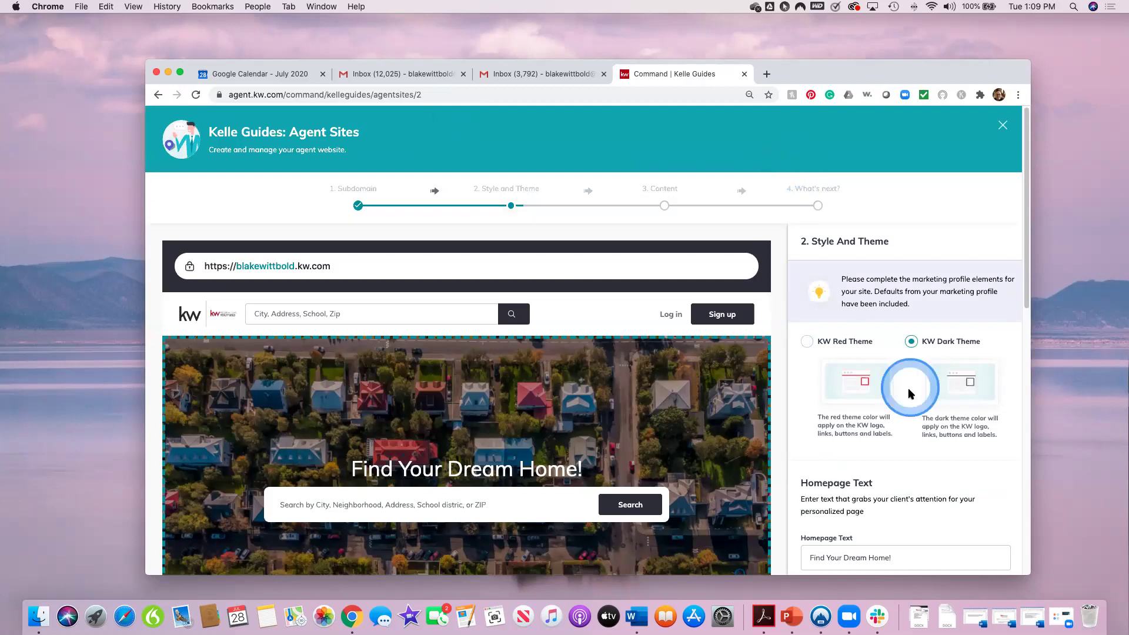
scroll(808, 438, "down", 1)
left_click(812, 313)
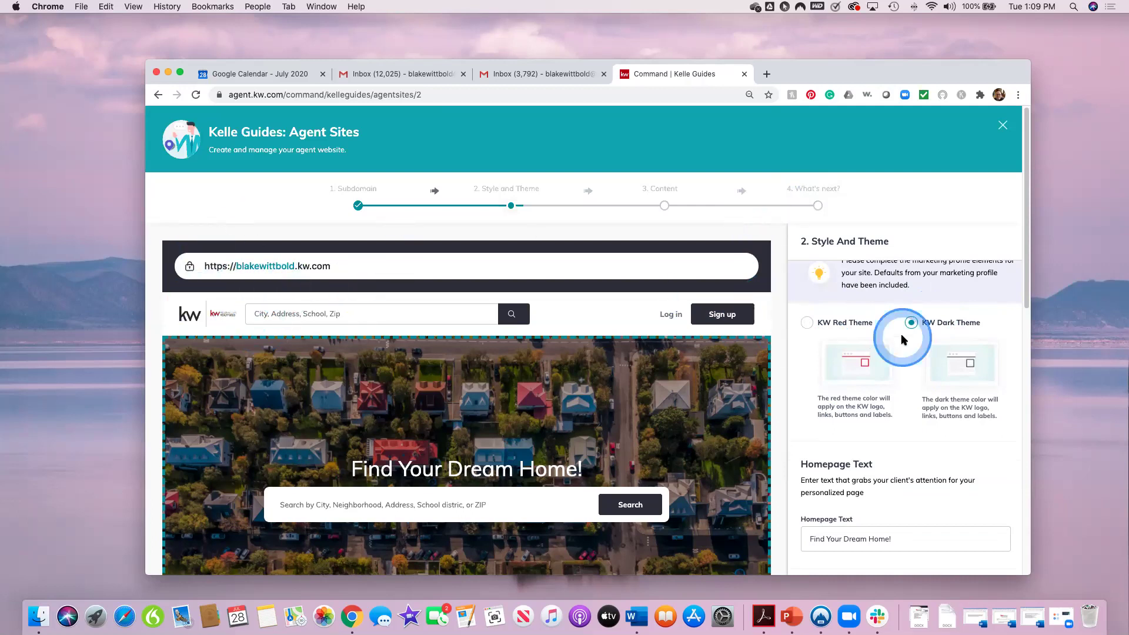
left_click(807, 325)
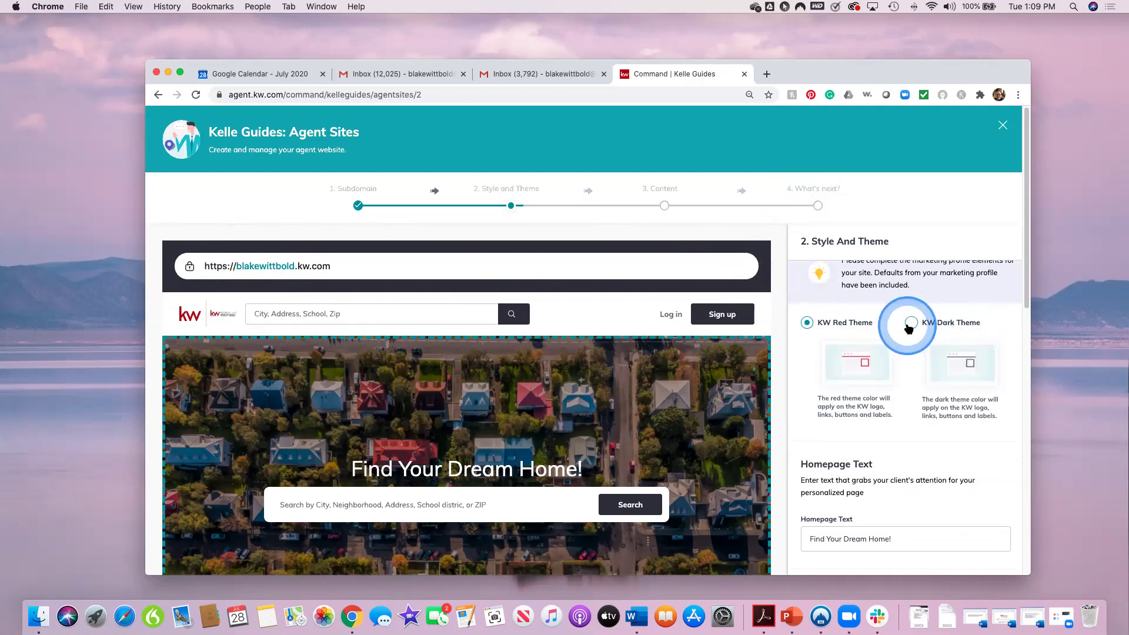
scroll(931, 452, "down", 2)
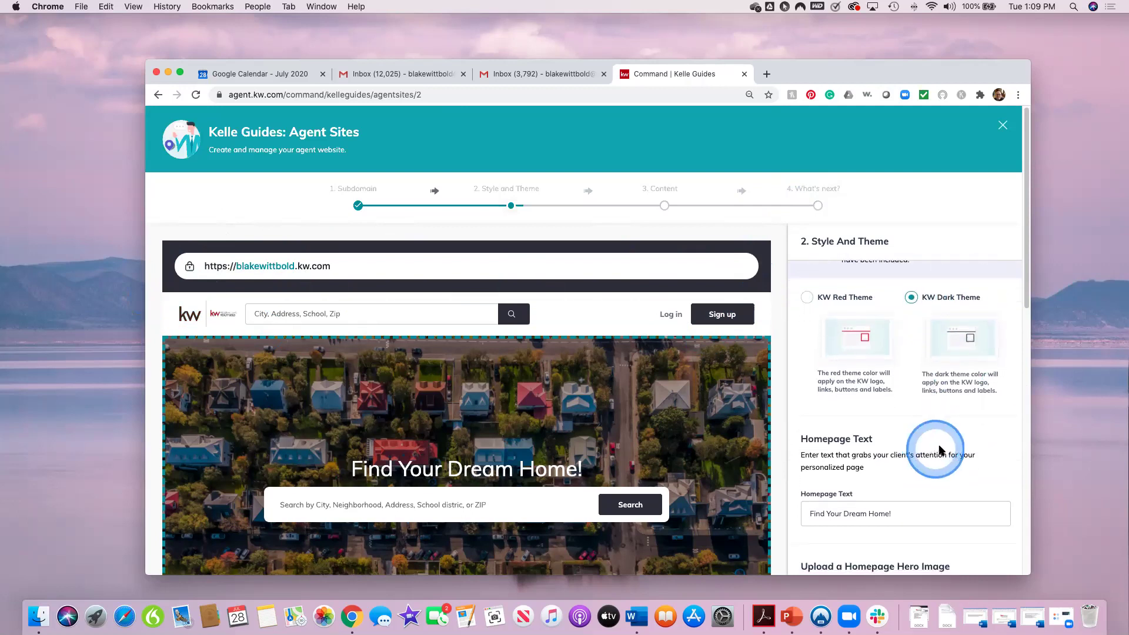
scroll(941, 448, "down", 1)
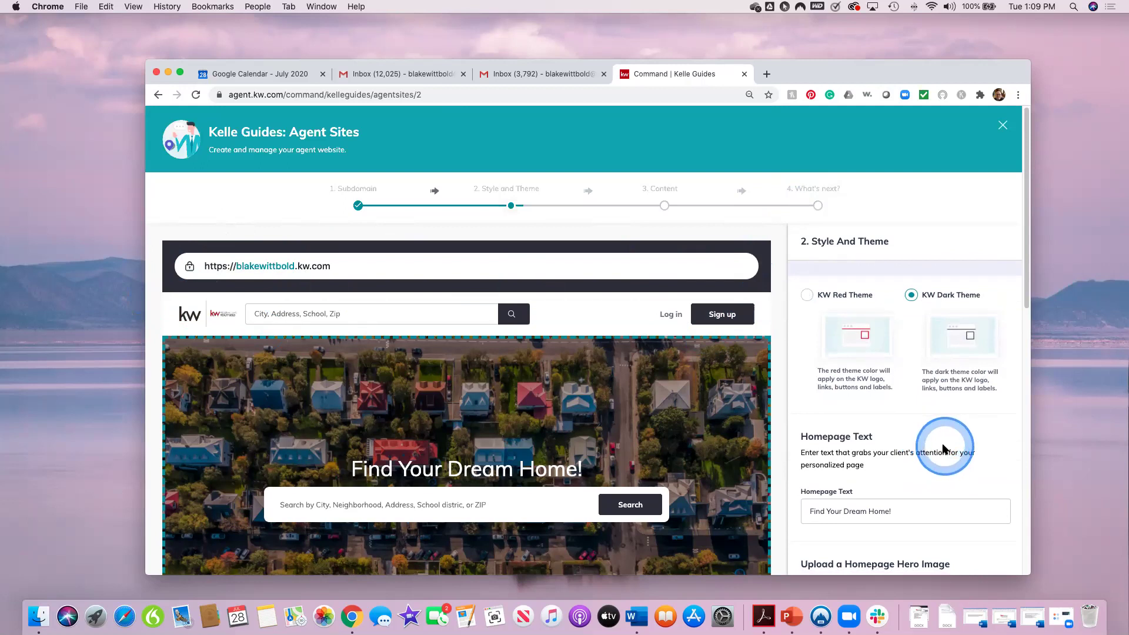
scroll(931, 441, "down", 4)
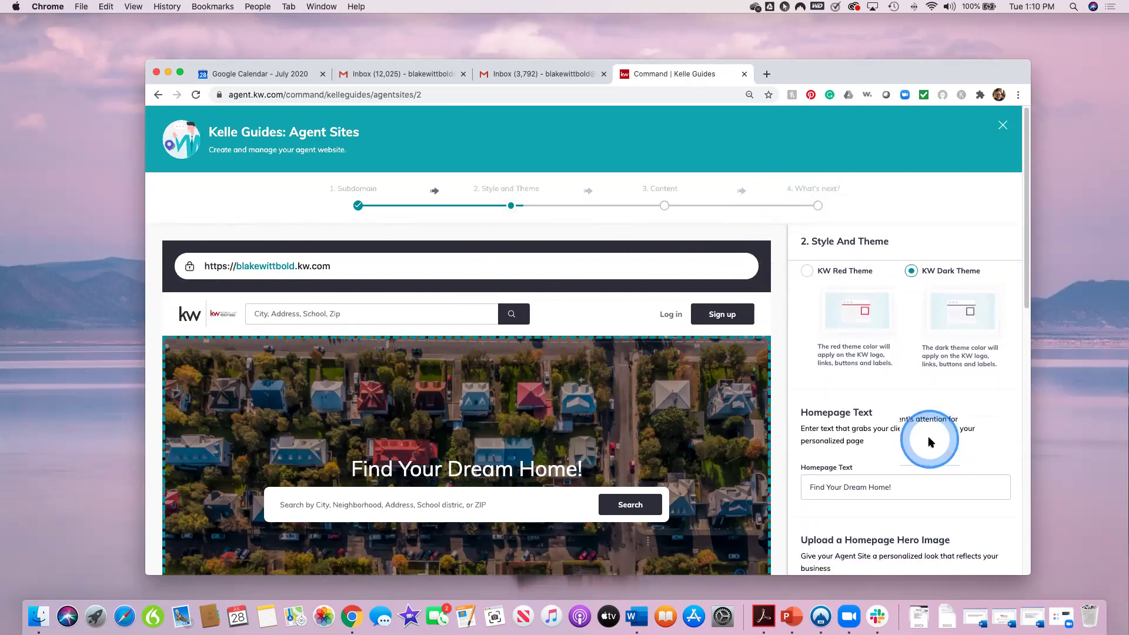
scroll(930, 441, "down", 1)
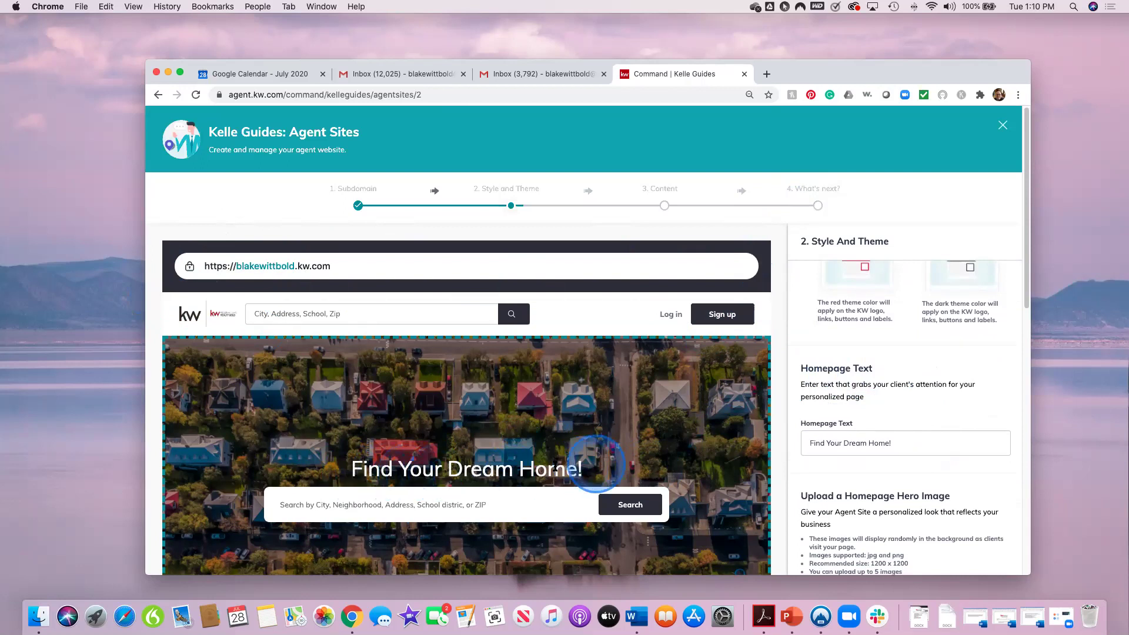
Step: Replace the homepage headline with 'Find your Home on the Beach', capitalising B and H
left_click_drag(911, 443, 791, 445)
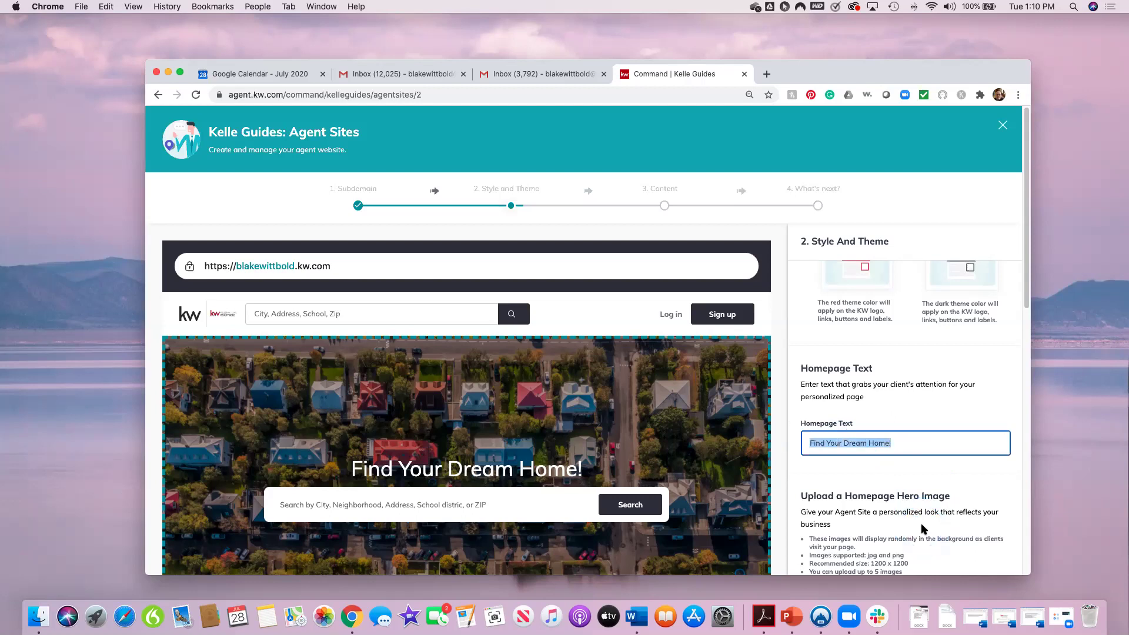
type("FIn your ")
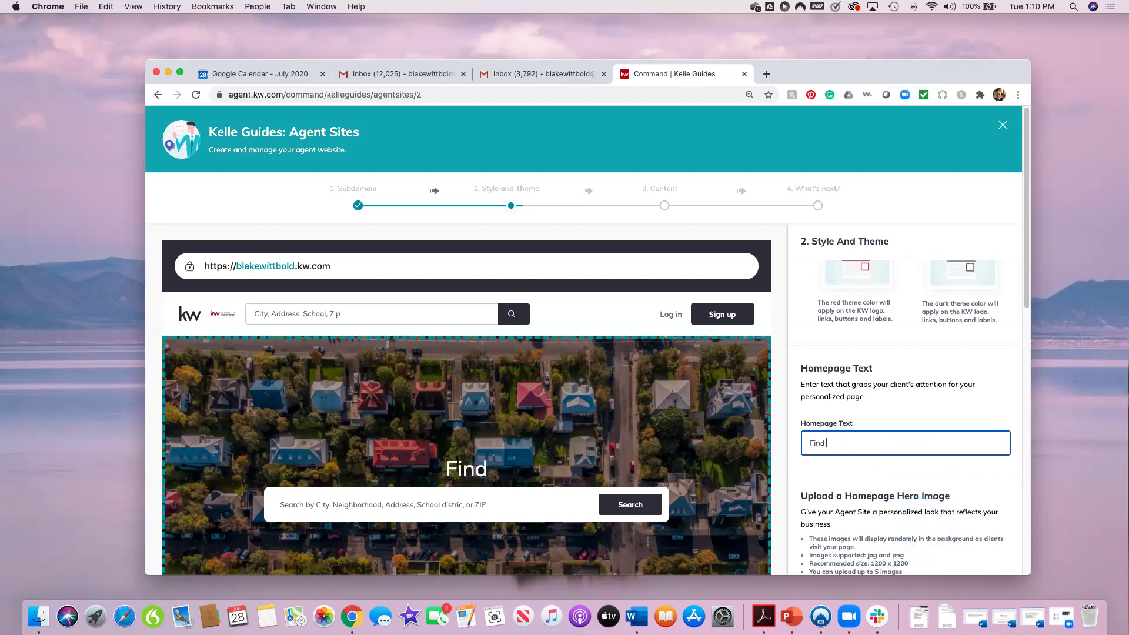
type("home on thebeach")
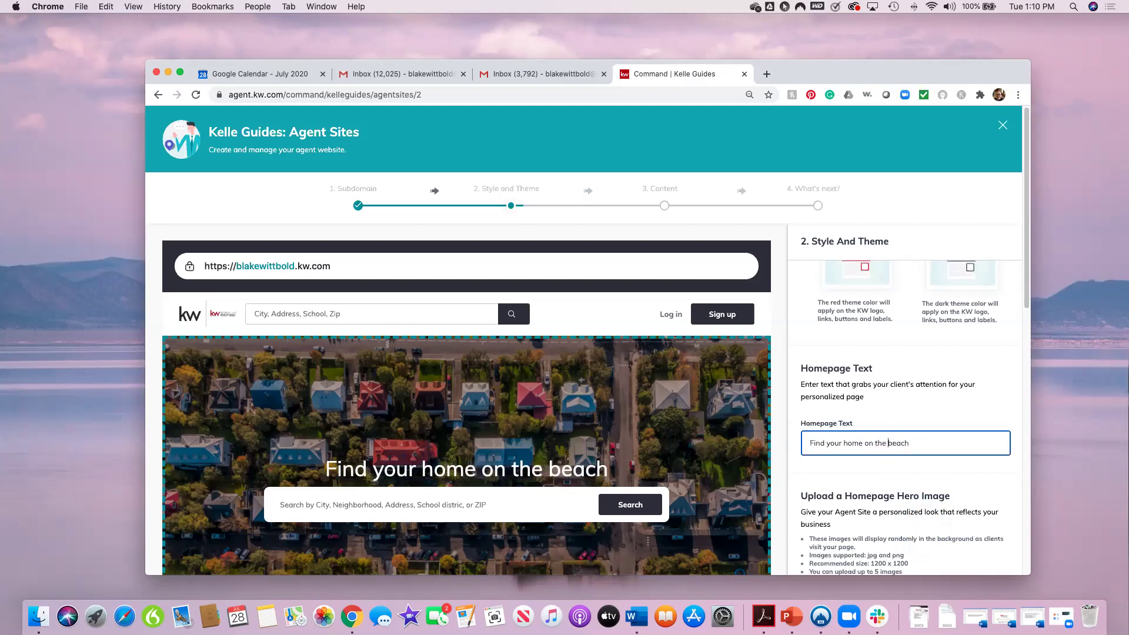
left_click(896, 445)
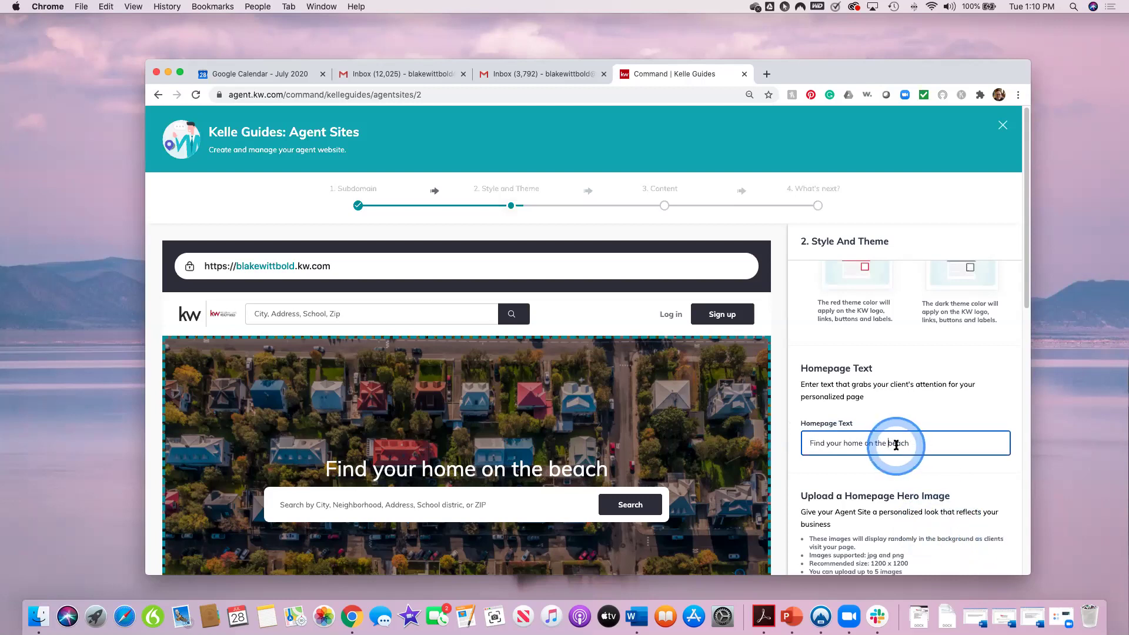
left_click(889, 443)
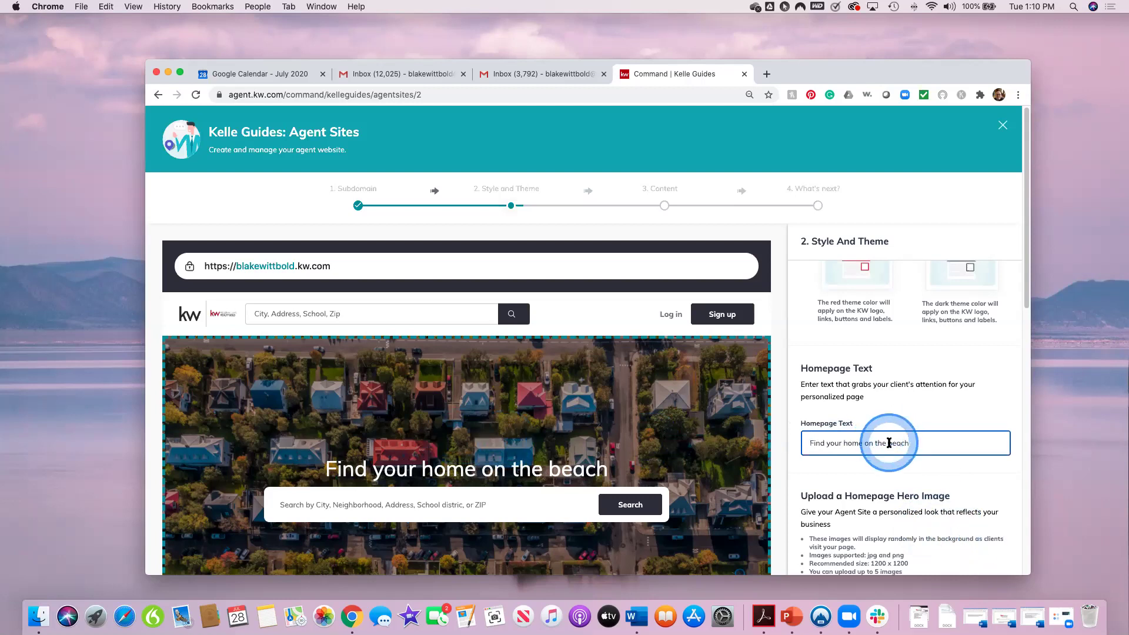
left_click(905, 442)
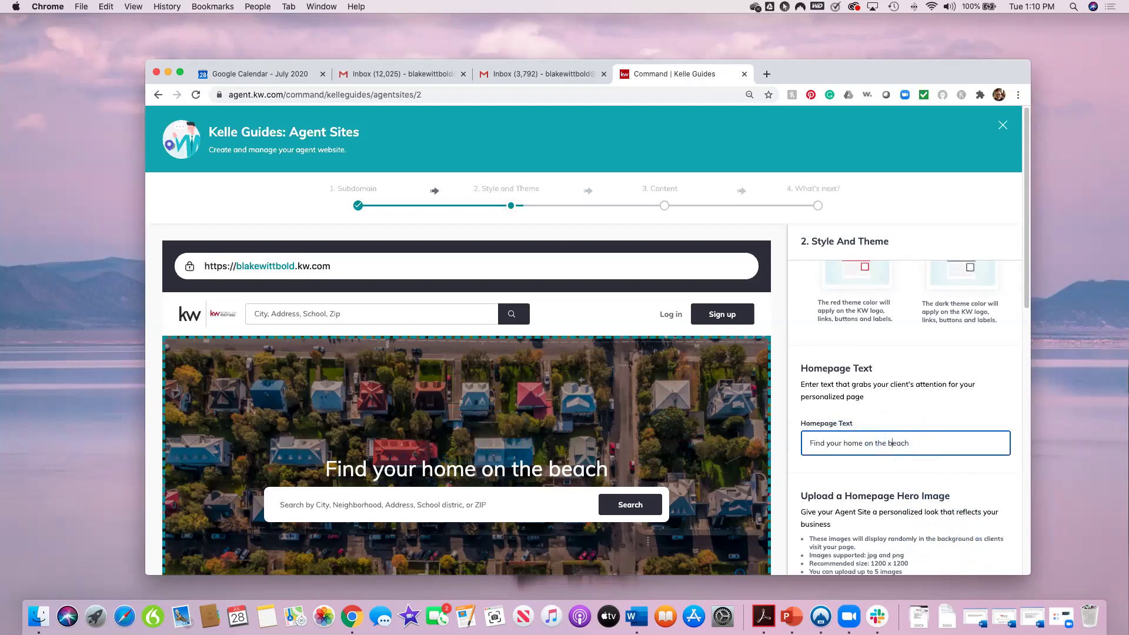
key("BackSpace")
type("B")
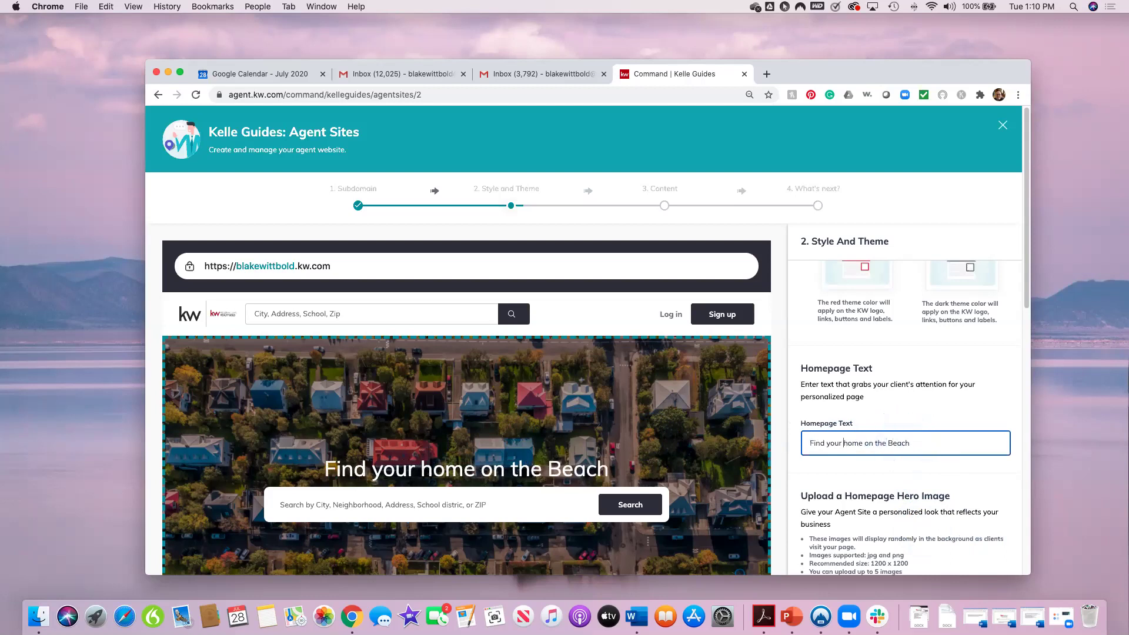
key("BackSpace")
type("H")
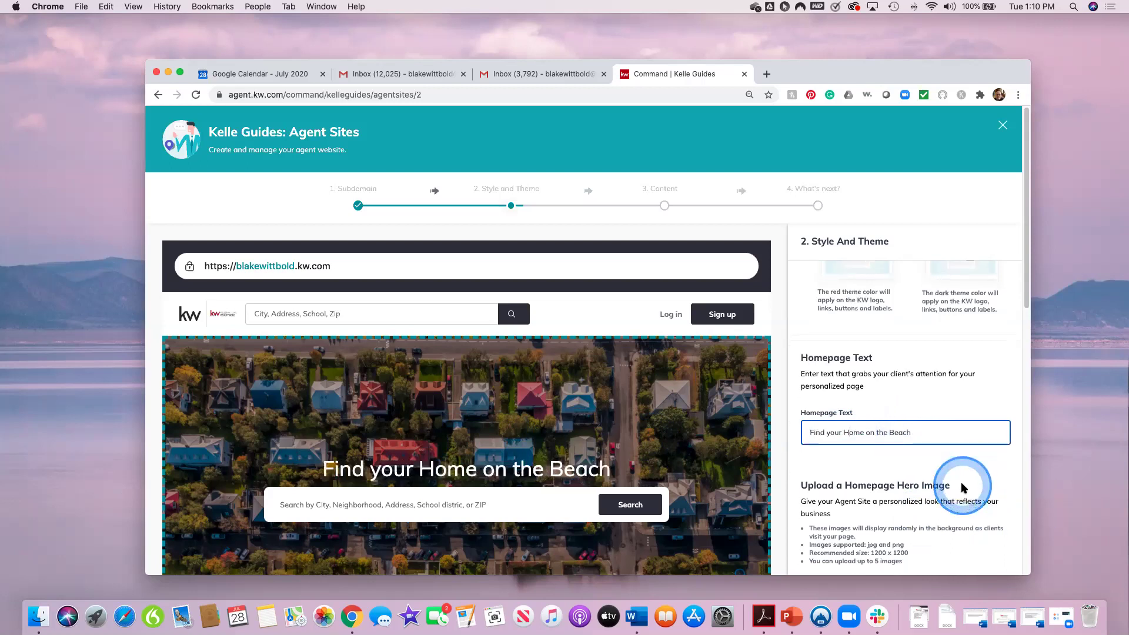
scroll(917, 488, "down", 2)
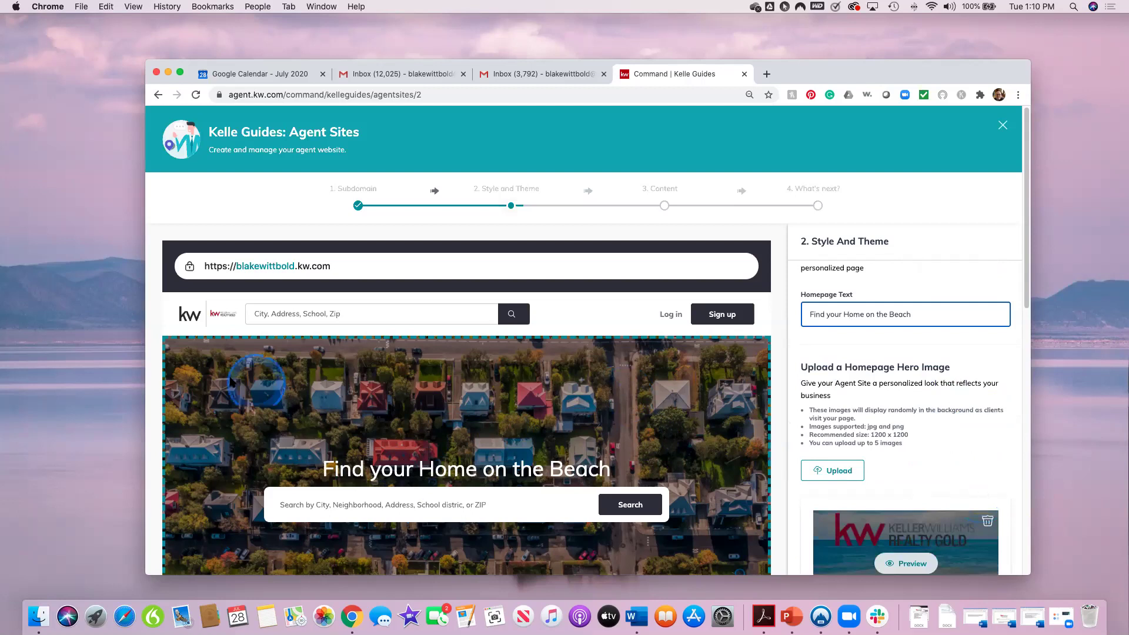
Step: Preview the Keller Williams beach hero image, then start adding another homepage hero image
scroll(329, 467, "down", 3)
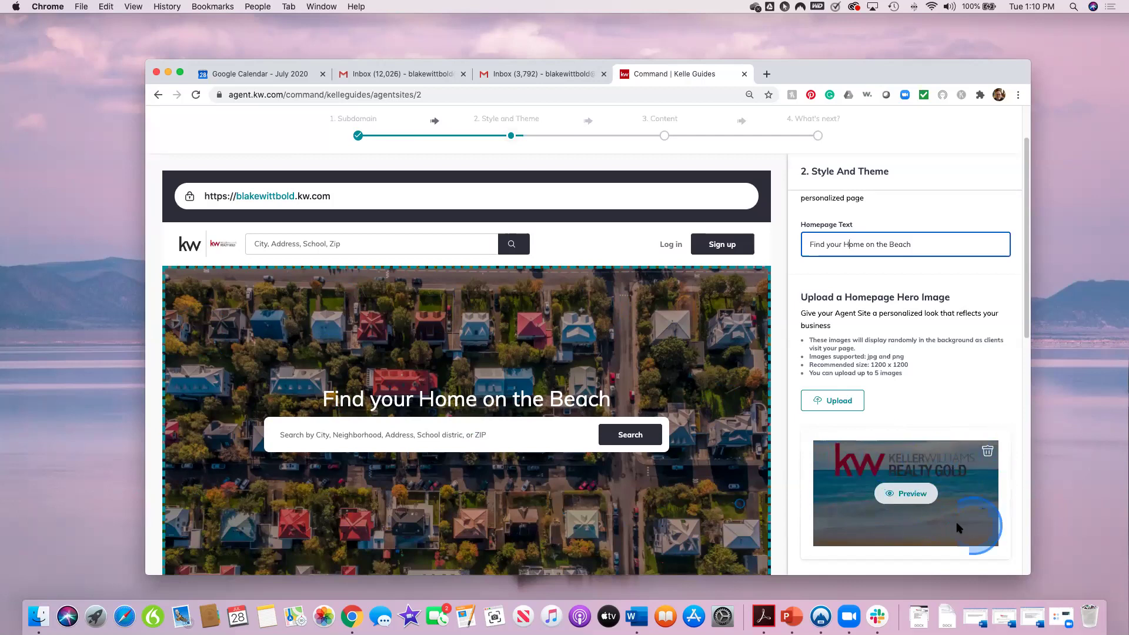
left_click(920, 502)
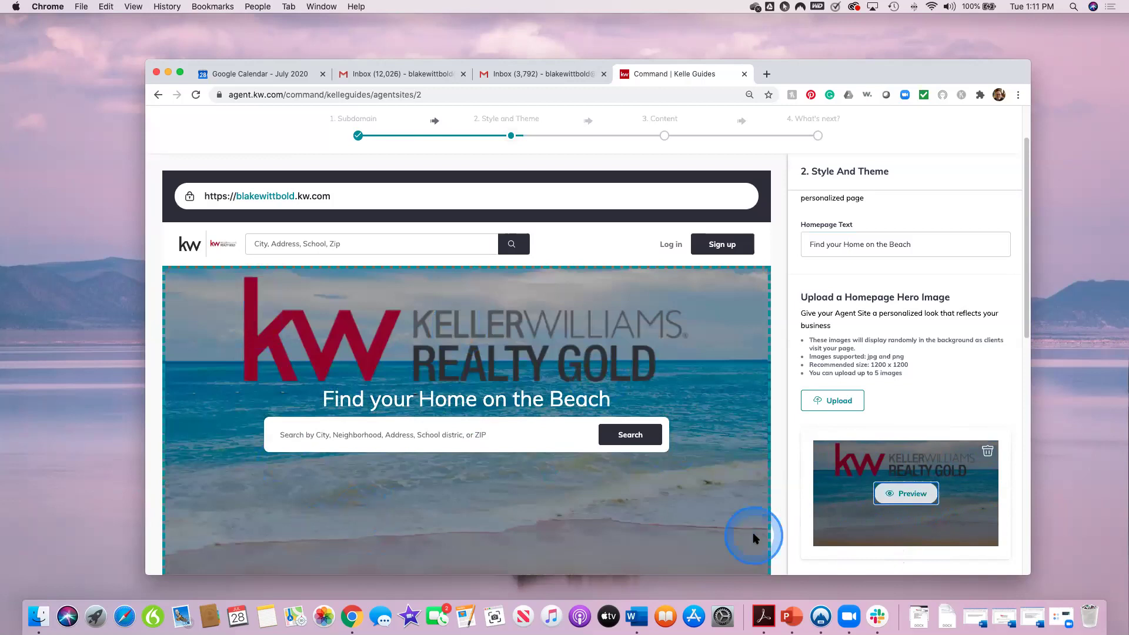
scroll(1005, 510, "down", 1)
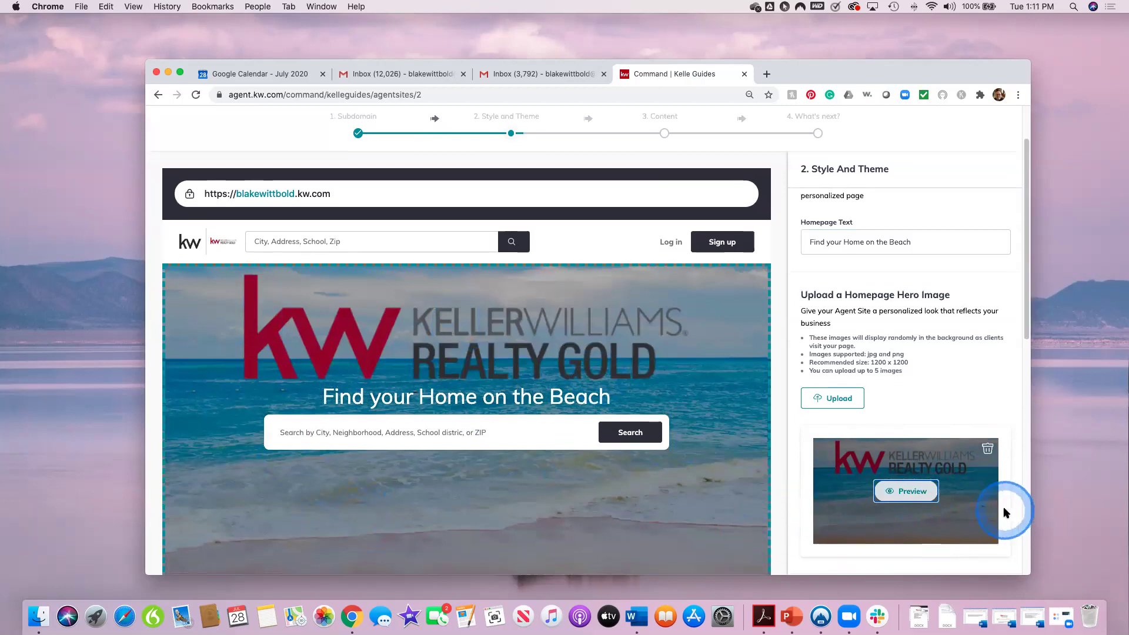
scroll(1003, 508, "down", 3)
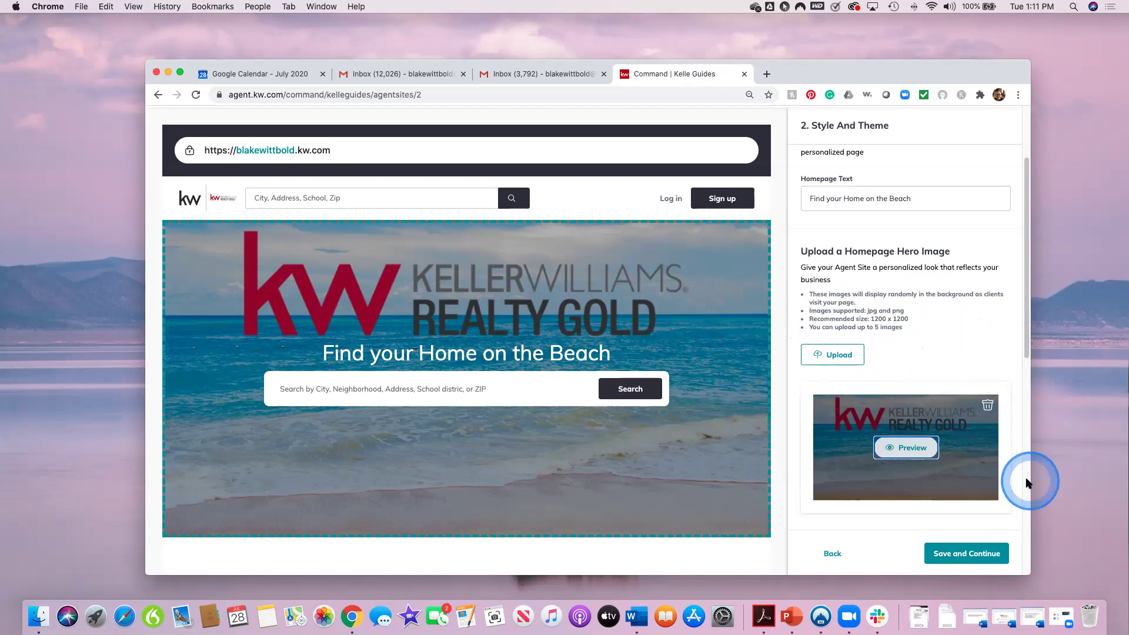
scroll(1000, 474, "down", 1)
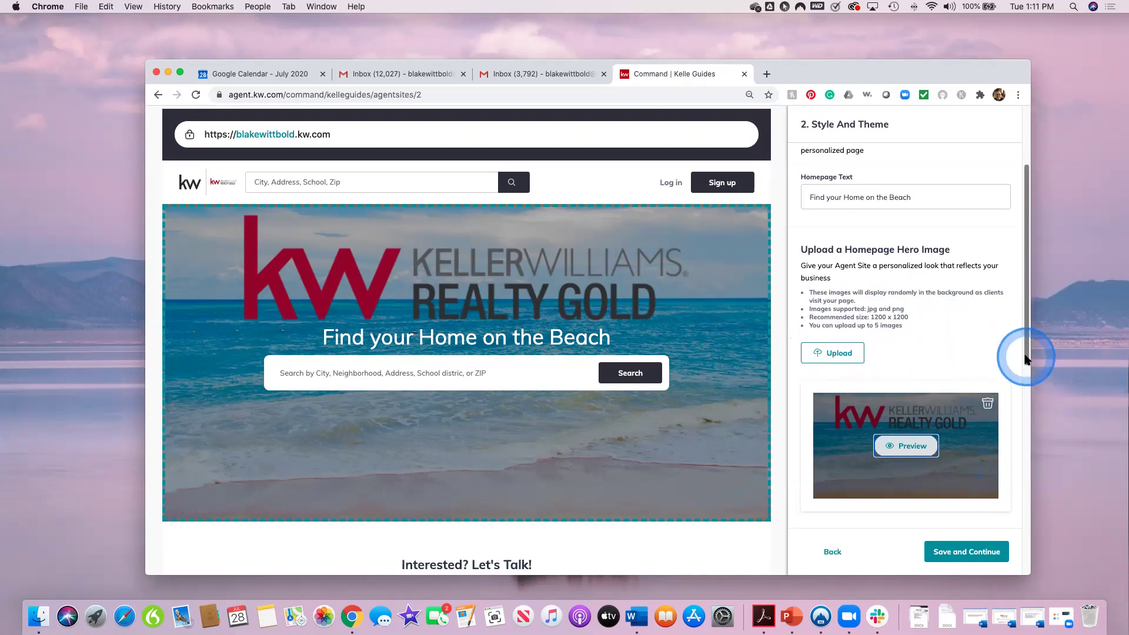
scroll(1020, 354, "down", 1)
scroll(948, 438, "down", 1)
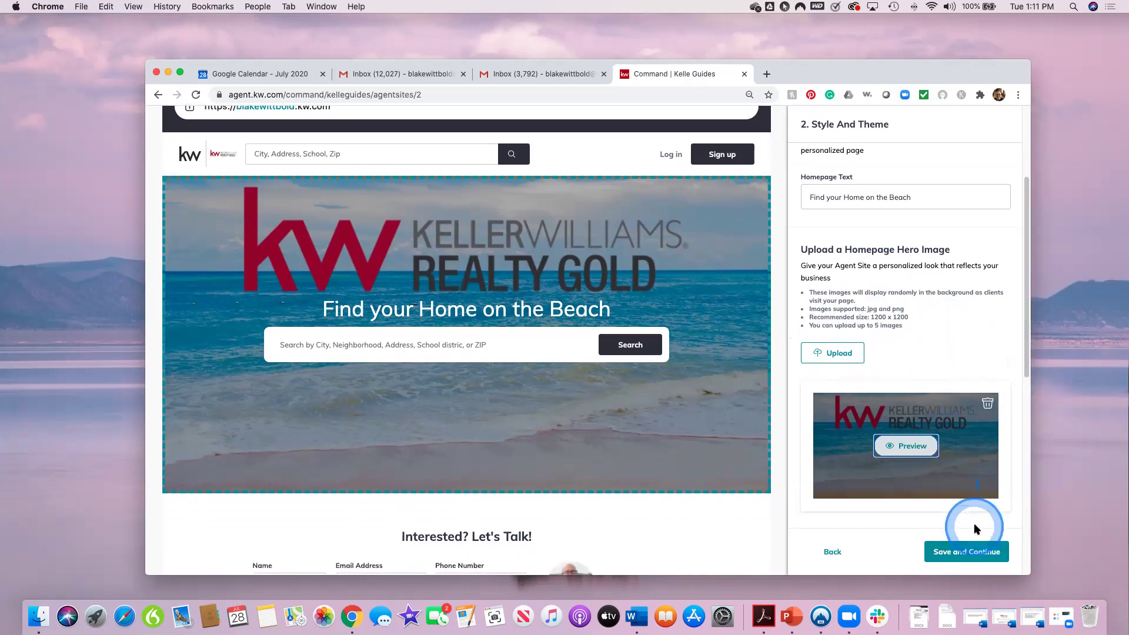
left_click(839, 354)
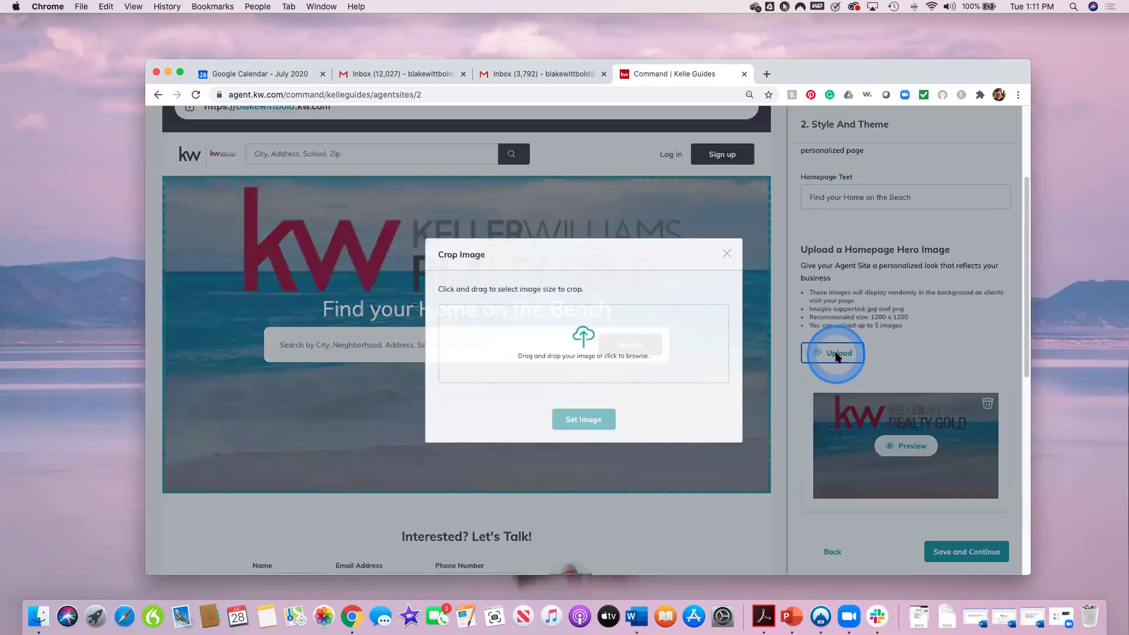
Step: Upload IMG_3903 from Photos, crop it as a second hero image, and save the theme step
left_click(576, 323)
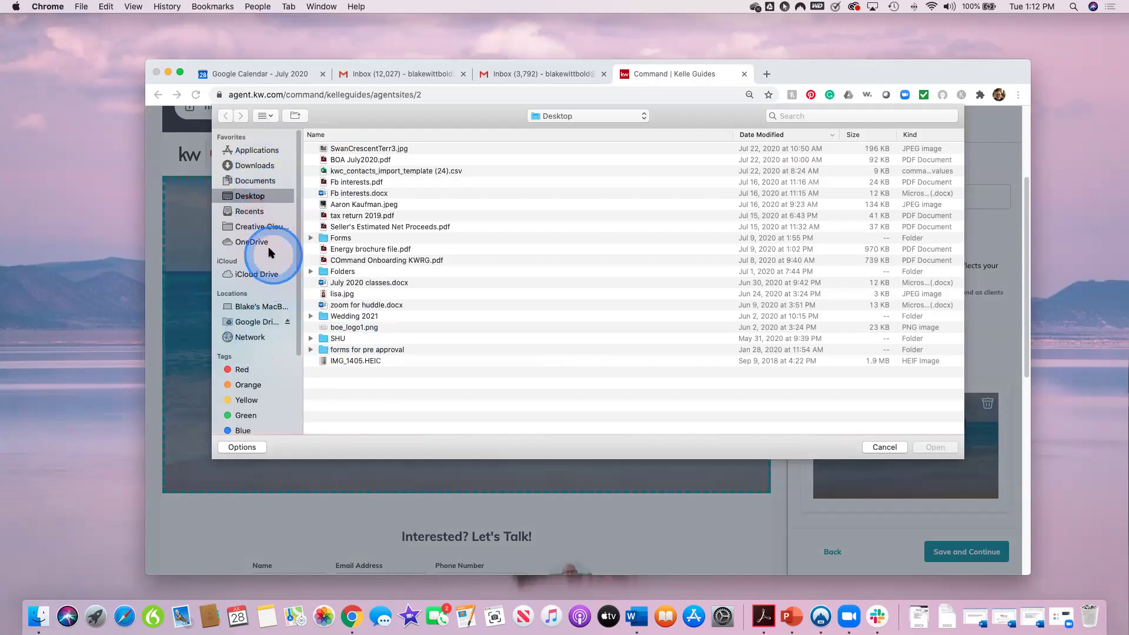
scroll(291, 222, "down", 5)
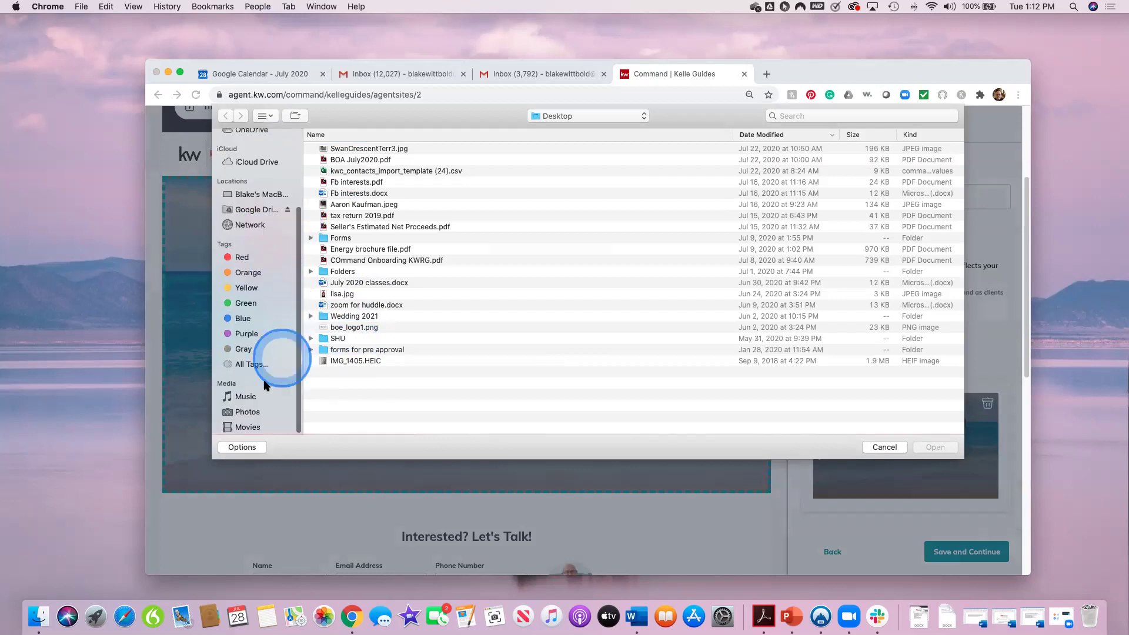
left_click(262, 411)
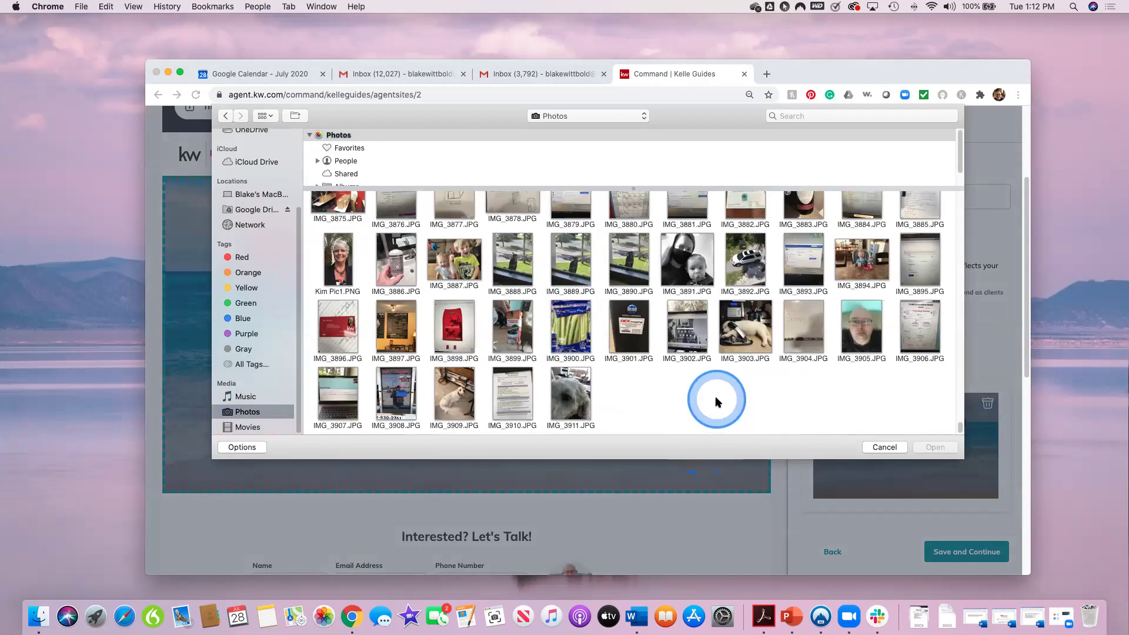
left_click(745, 343)
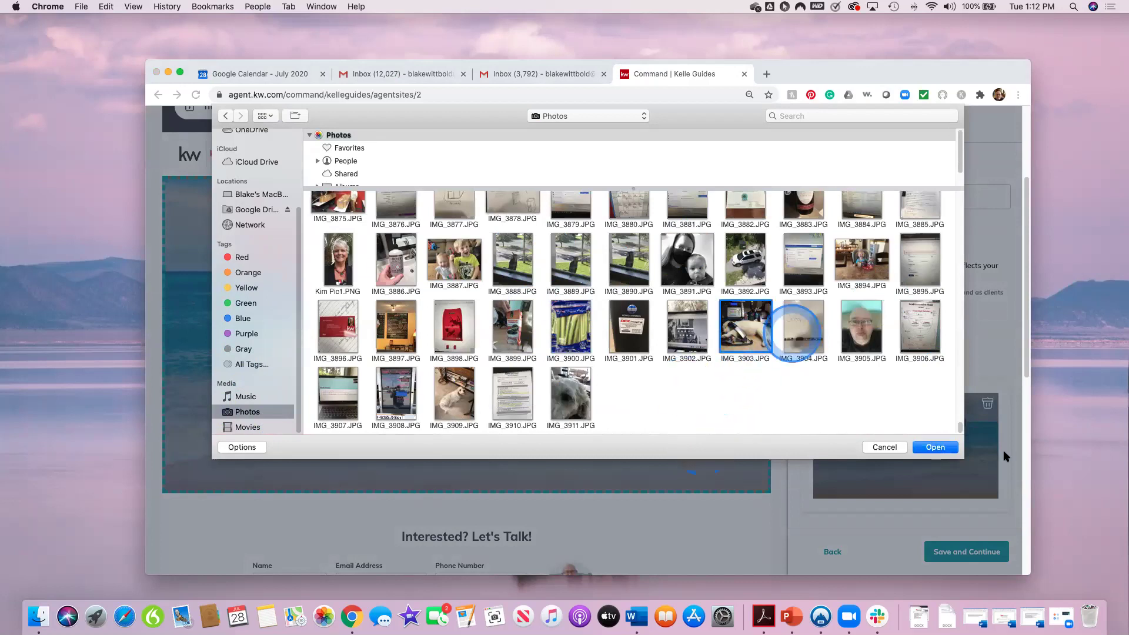
left_click(935, 448)
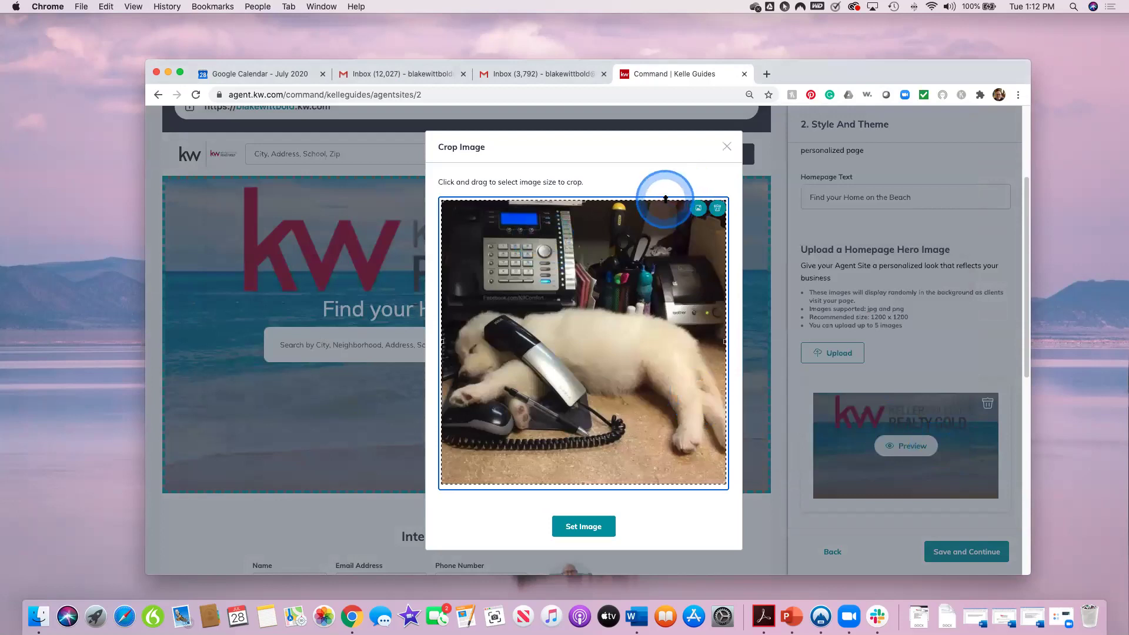
left_click_drag(665, 203, 668, 253)
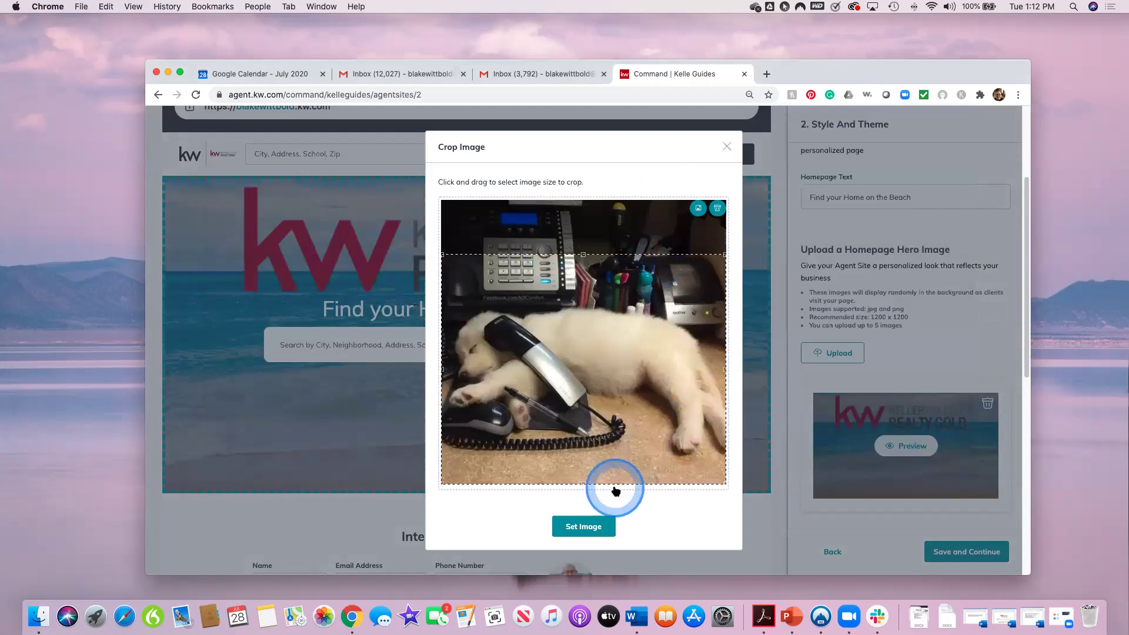
left_click_drag(613, 484, 711, 227)
left_click(595, 523)
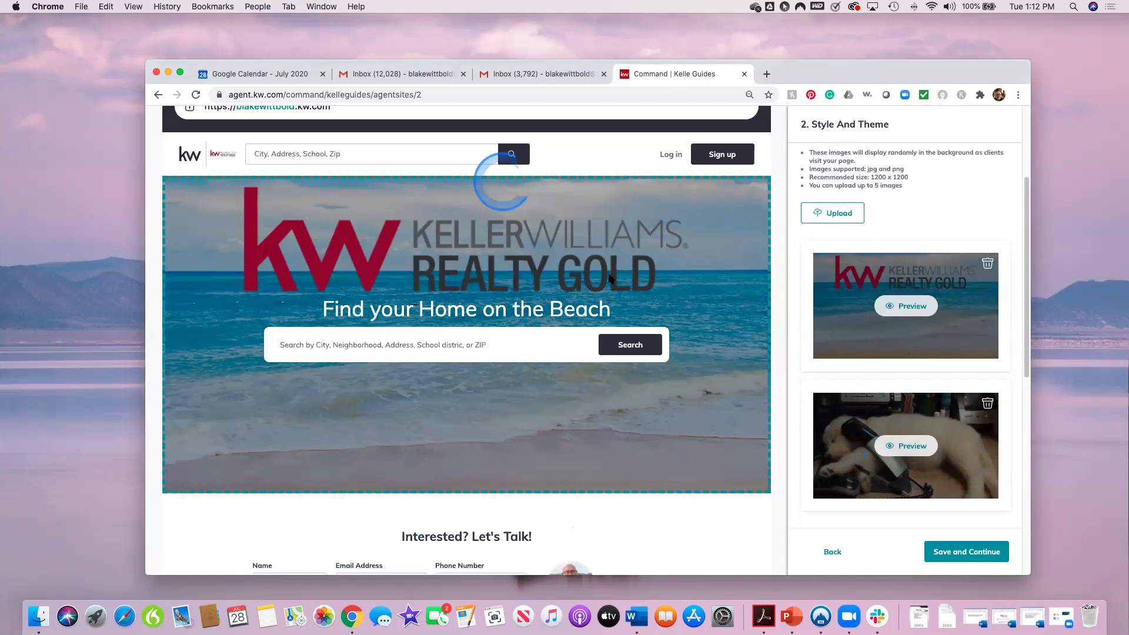
left_click(960, 554)
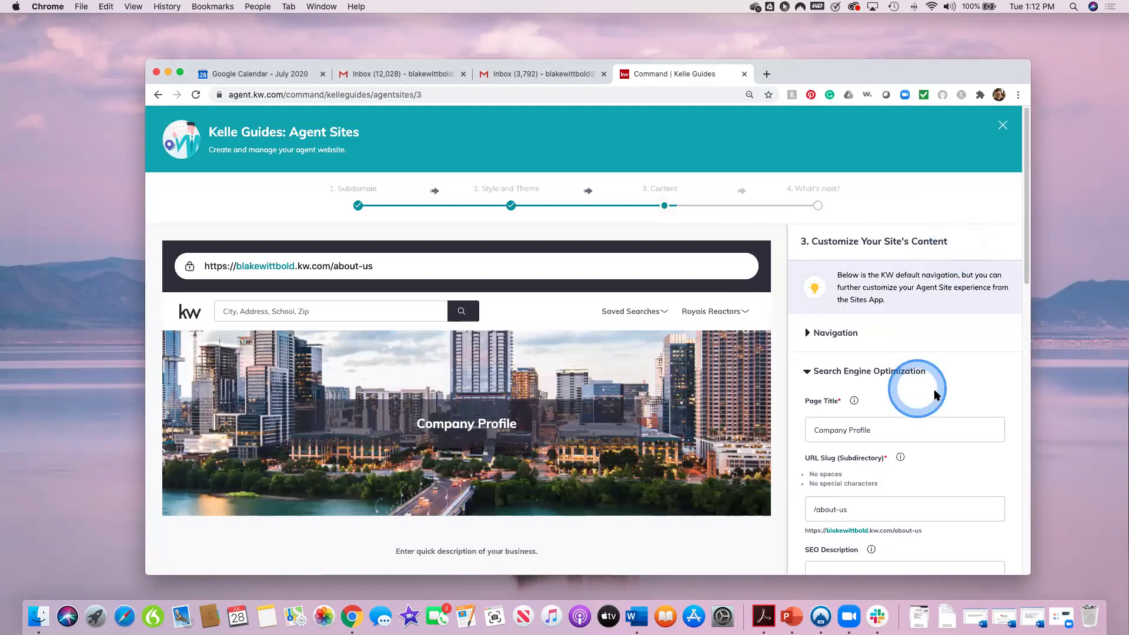
Step: Review the about-us Content step, then open a new browser tab
scroll(963, 396, "down", 2)
scroll(964, 401, "down", 5)
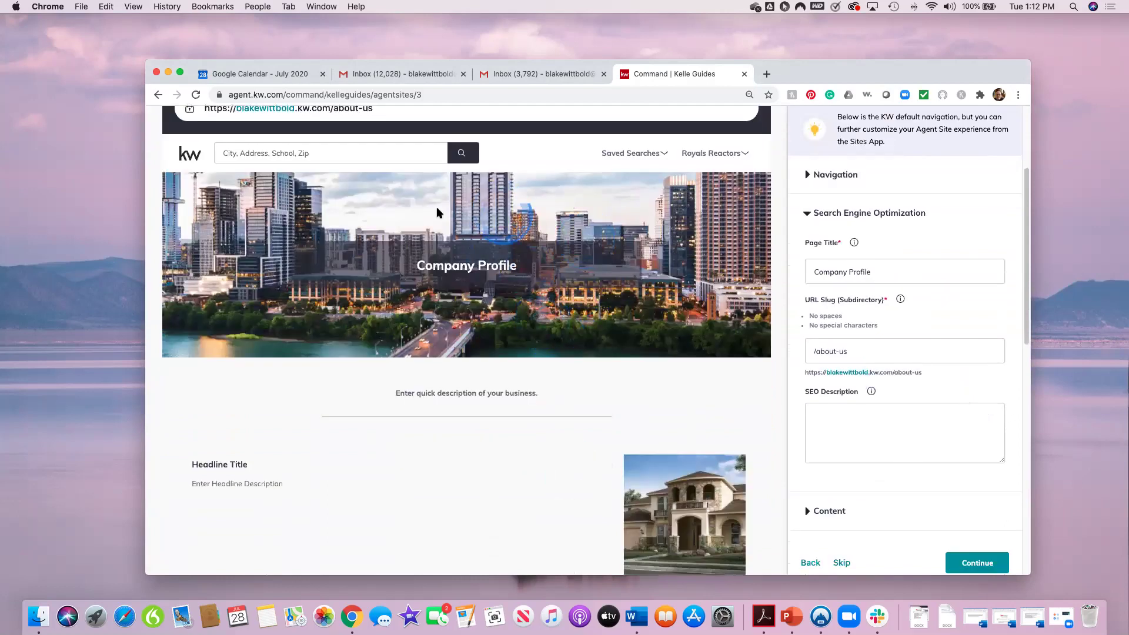
scroll(606, 364, "up", 5)
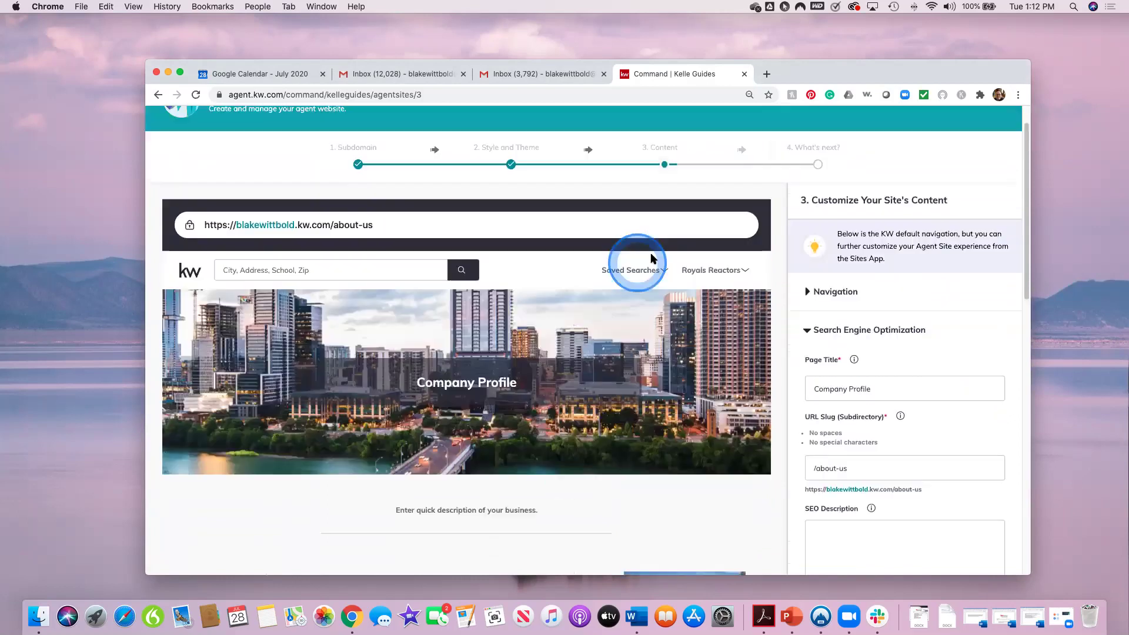
left_click(767, 75)
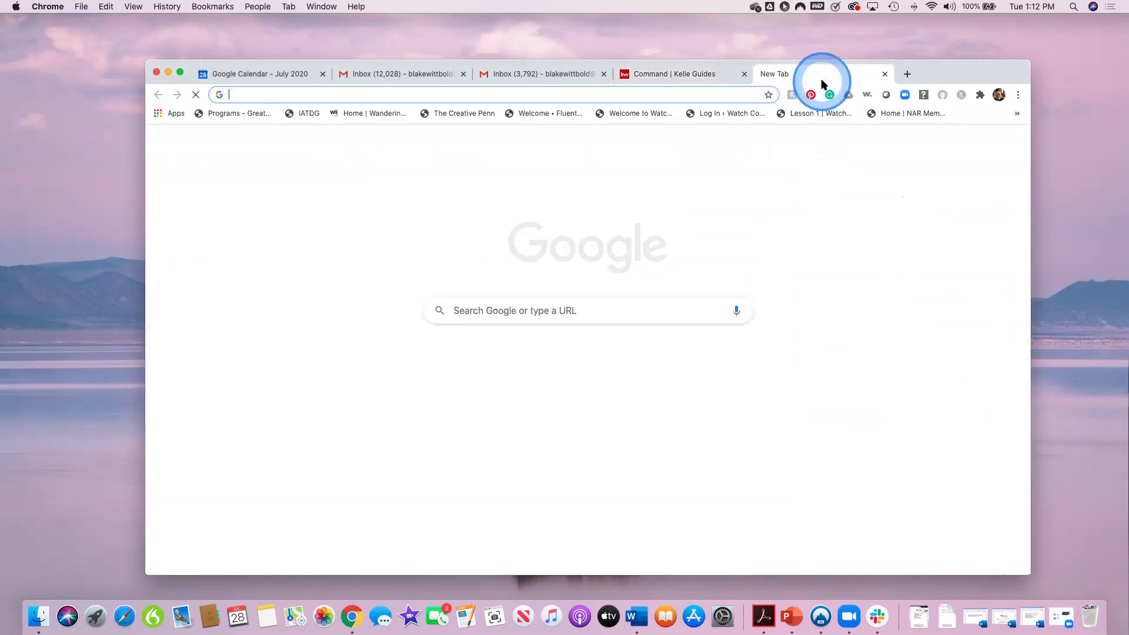
Step: Load the blakewittbold.kw.com agent site and reload it to show the new hero
type("blakewittbold")
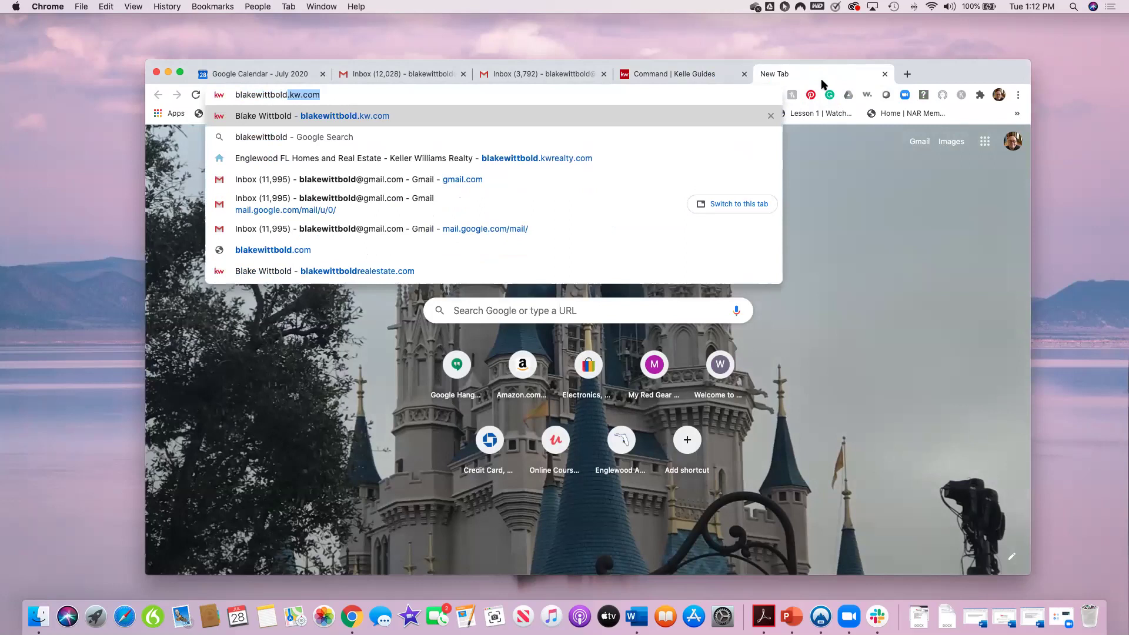
key("Return")
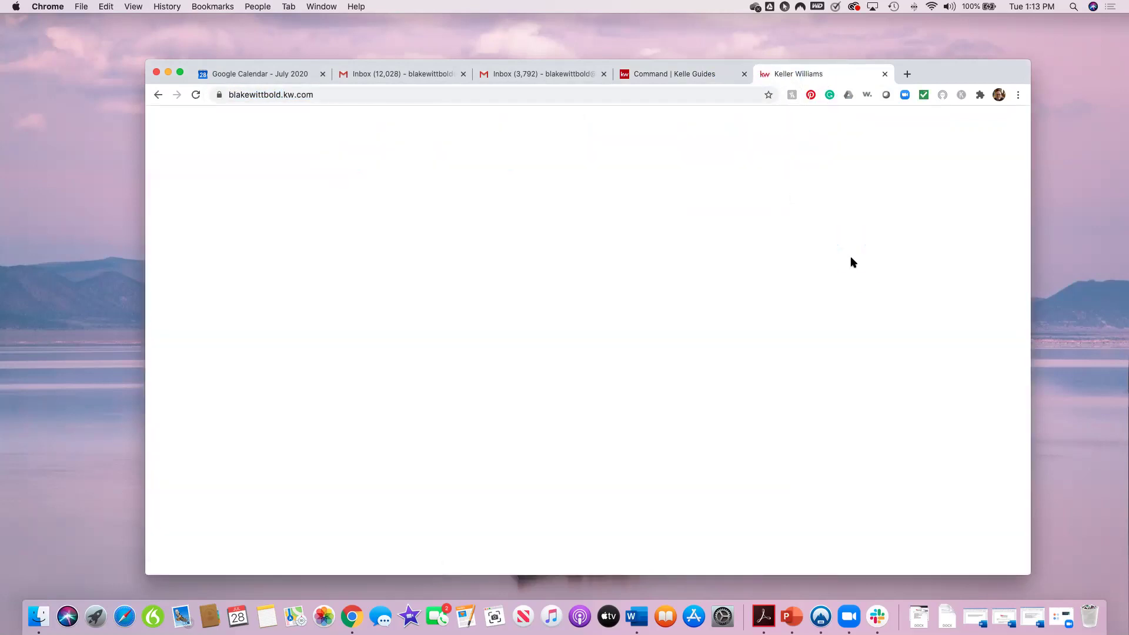
left_click(853, 261)
left_click(196, 95)
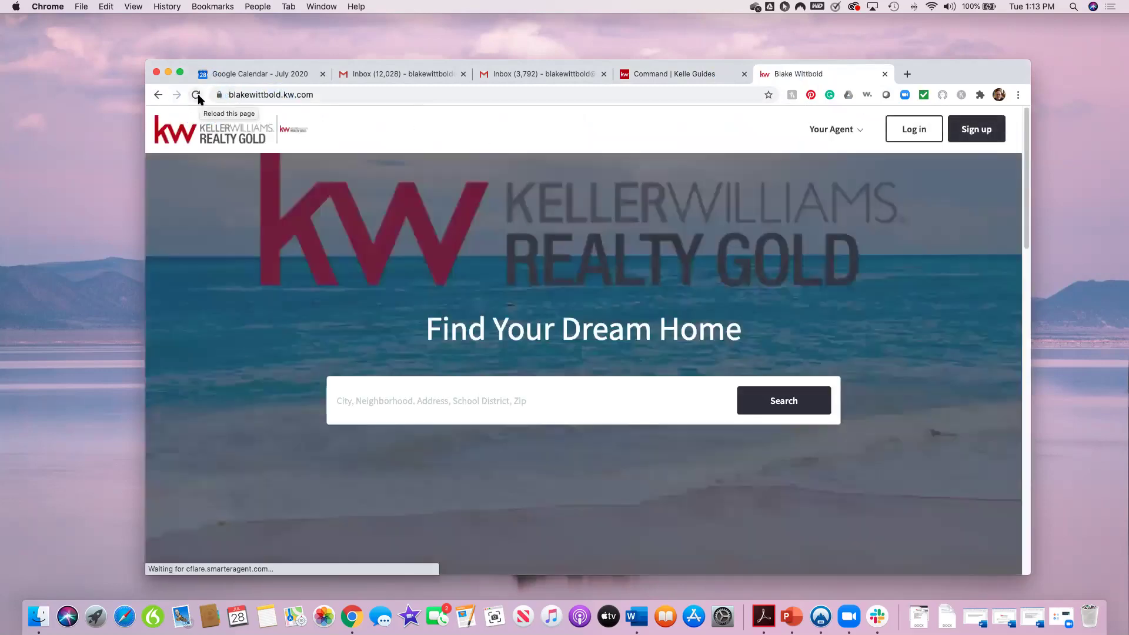
left_click(197, 96)
left_click(903, 450)
Step: Open the Company Profile page from the Your Agent menu
left_click(857, 138)
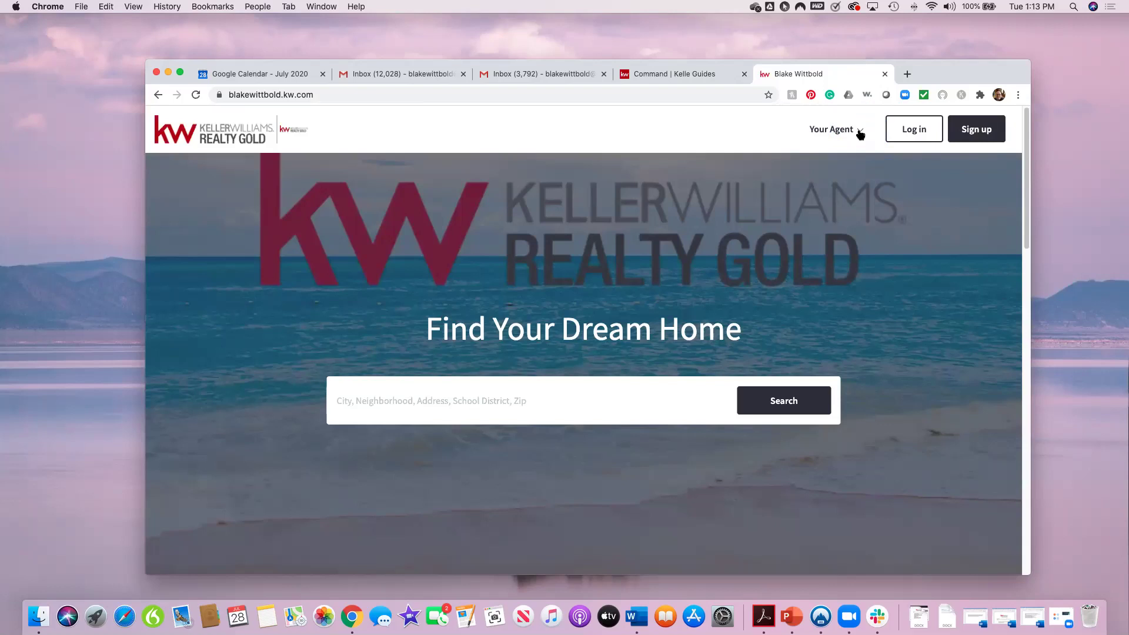
left_click(860, 134)
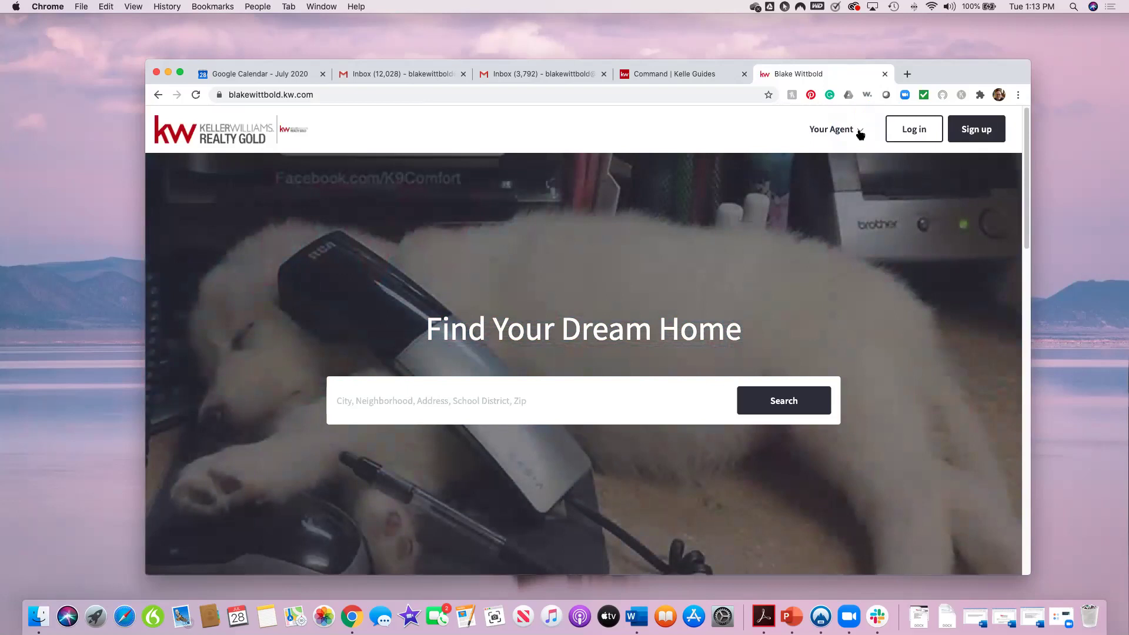
left_click(860, 134)
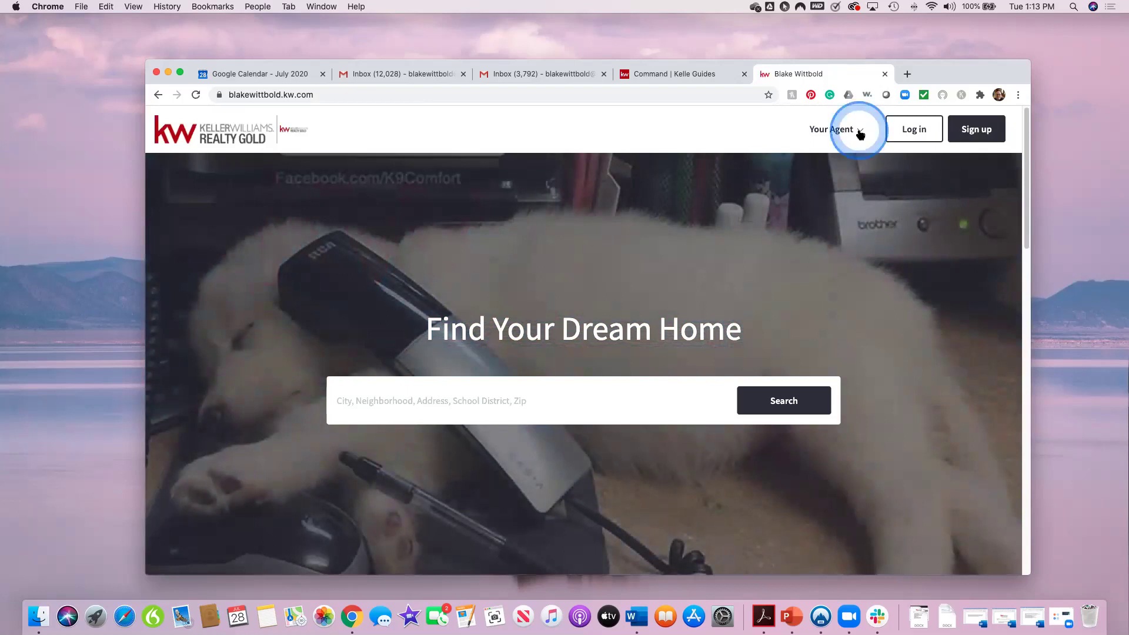
left_click(921, 216)
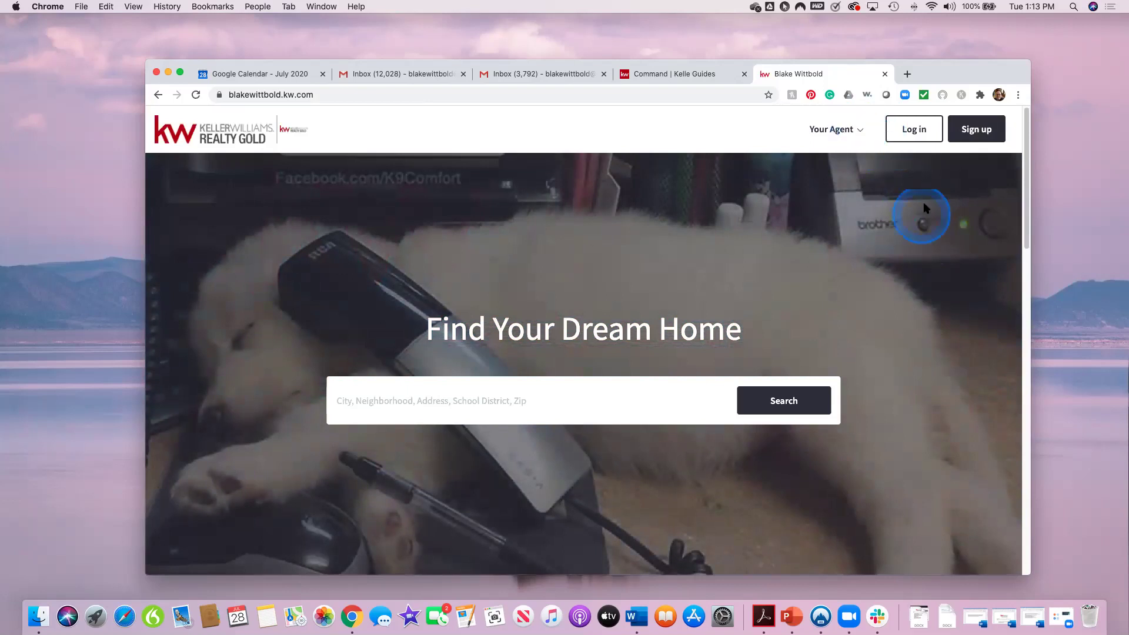
left_click(859, 131)
left_click(766, 210)
left_click(895, 289)
left_click(843, 265)
left_click(836, 243)
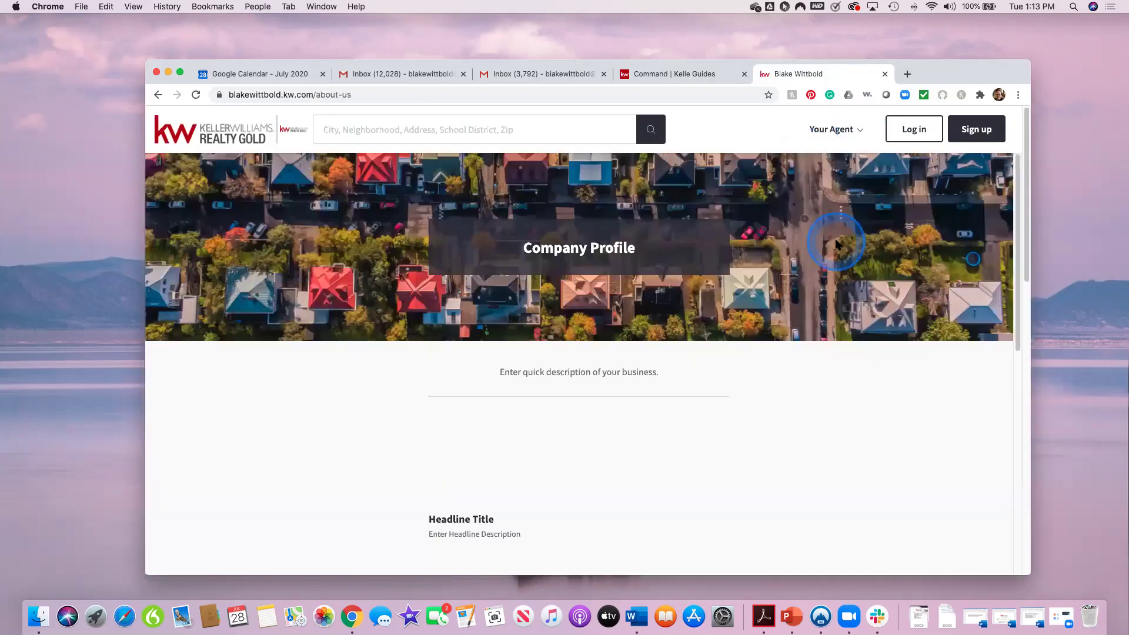
left_click(872, 361)
Step: Scroll through the Company Profile page's placeholder headline and description
scroll(873, 364, "down", 5)
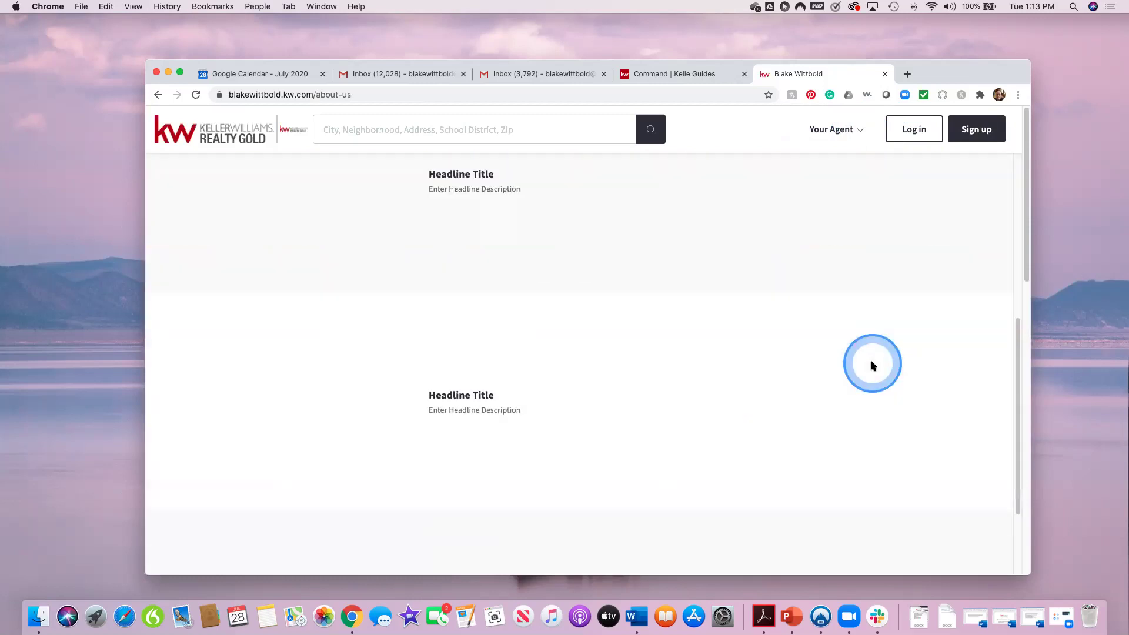
scroll(872, 366, "down", 2)
scroll(872, 366, "up", 8)
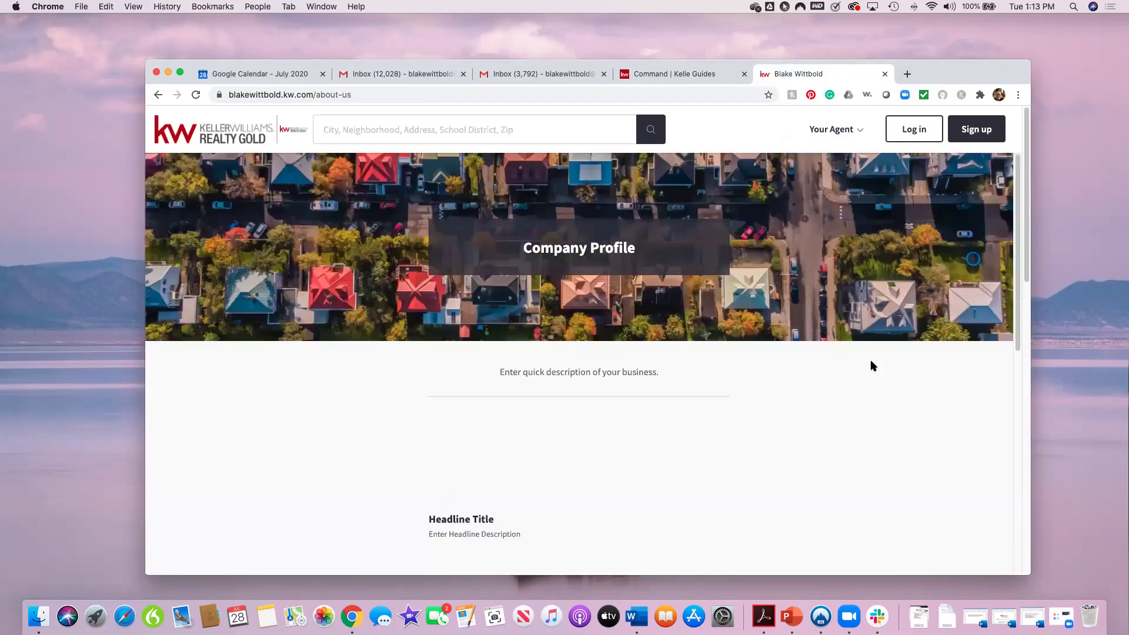
left_click(897, 401)
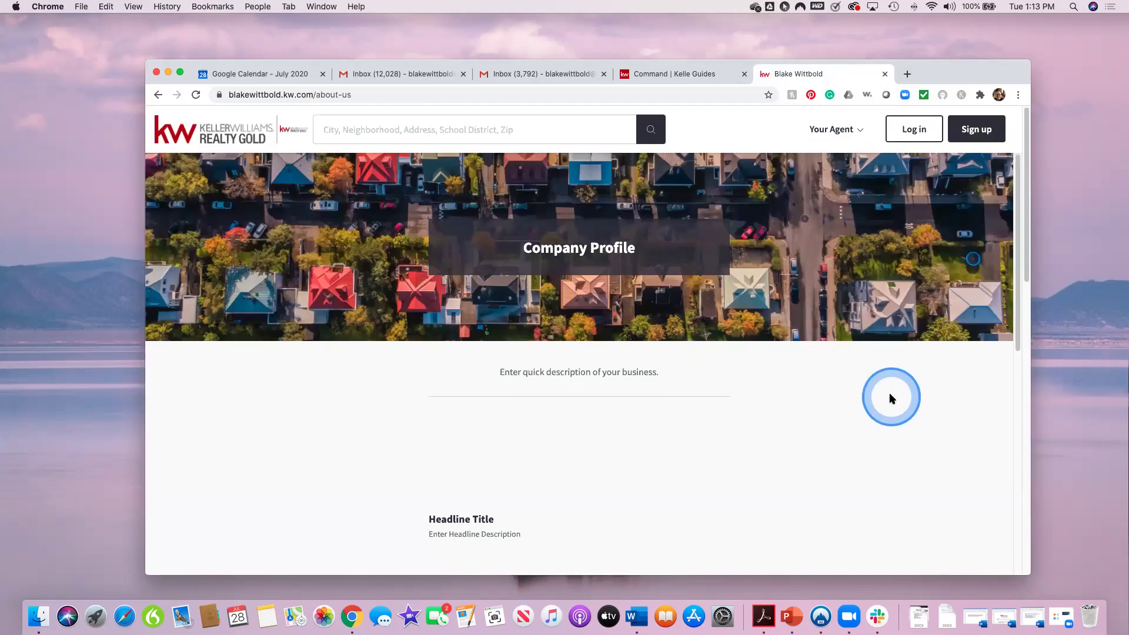
left_click(845, 343)
scroll(844, 342, "down", 1)
scroll(834, 334, "up", 1)
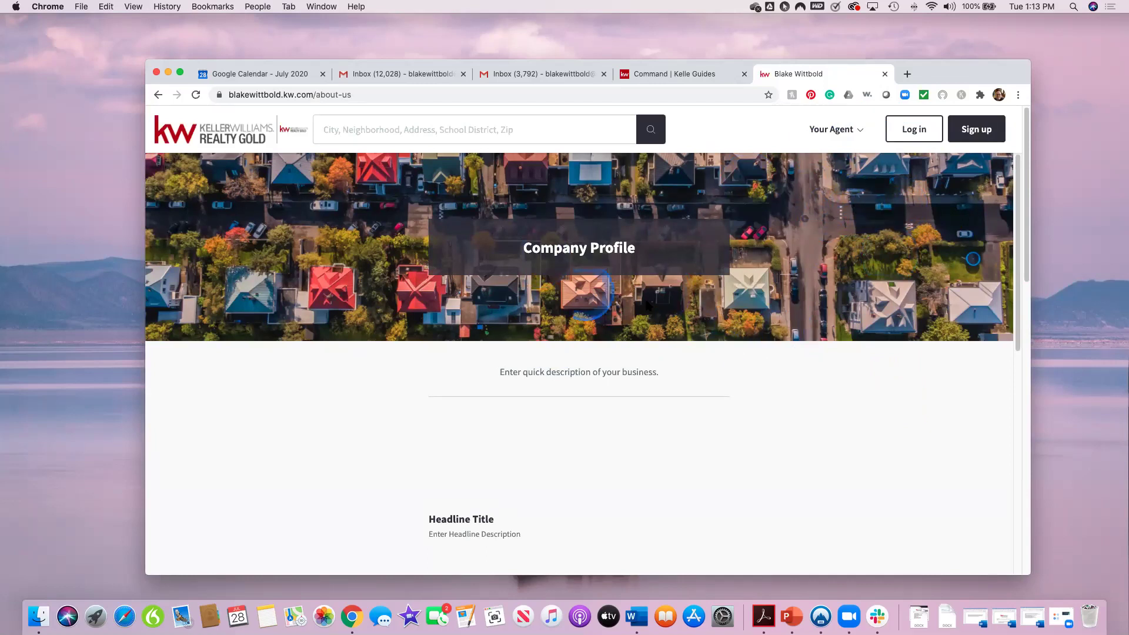
scroll(716, 459, "down", 5)
scroll(716, 458, "up", 5)
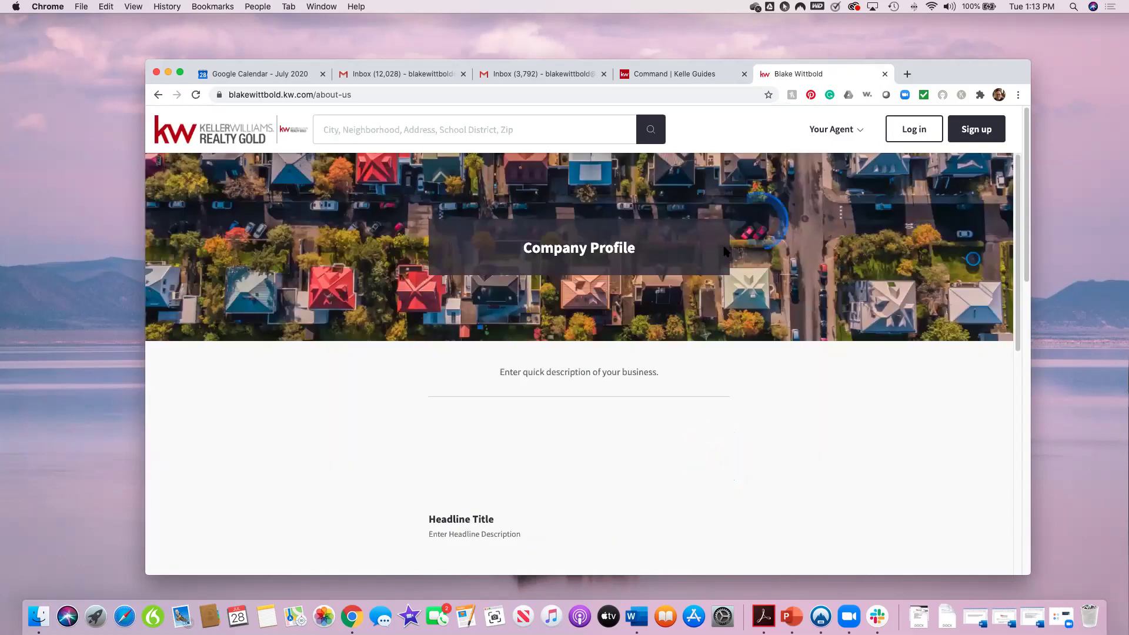
Step: Open the Teaching, Coaching, And Real Estate page from Your Agent and scroll through it
left_click(855, 131)
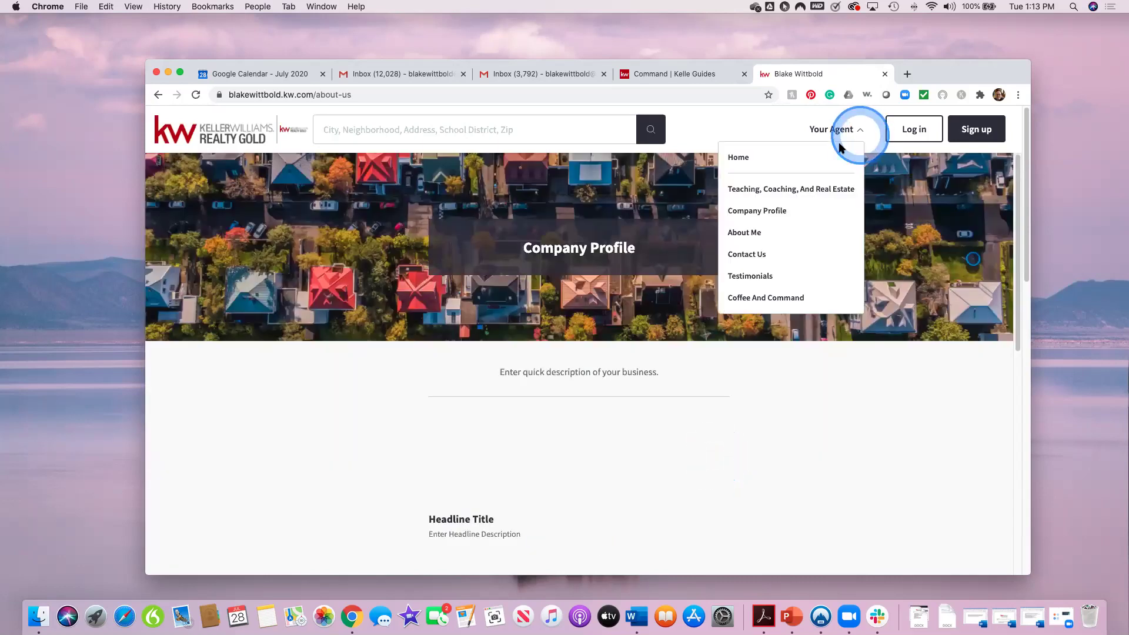
left_click(790, 189)
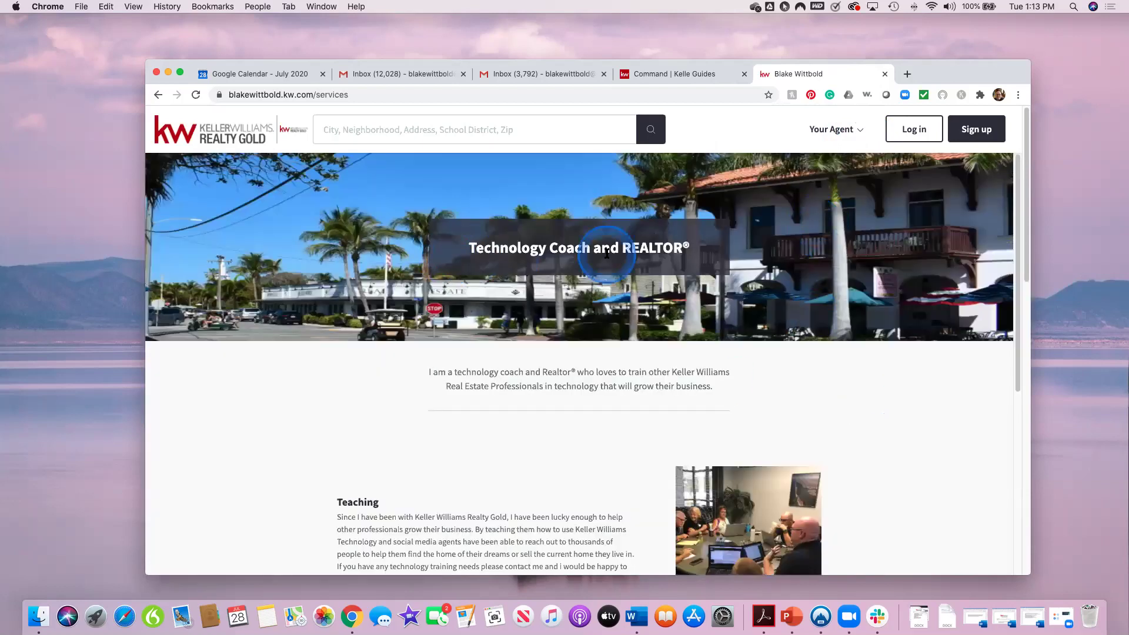
scroll(909, 463, "down", 2)
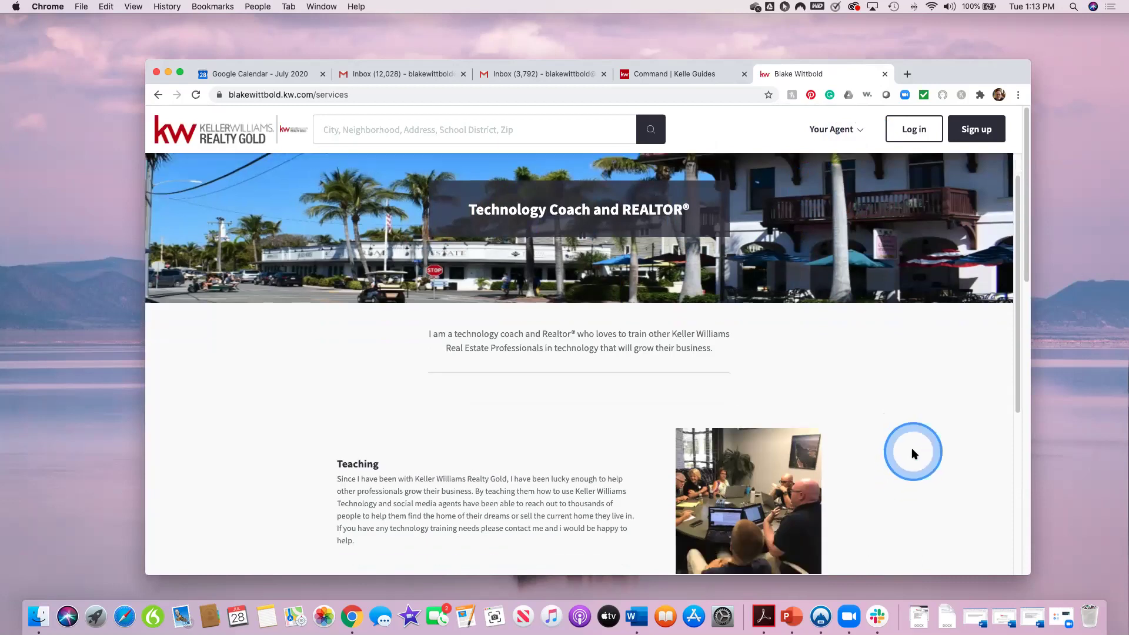
scroll(584, 397, "down", 5)
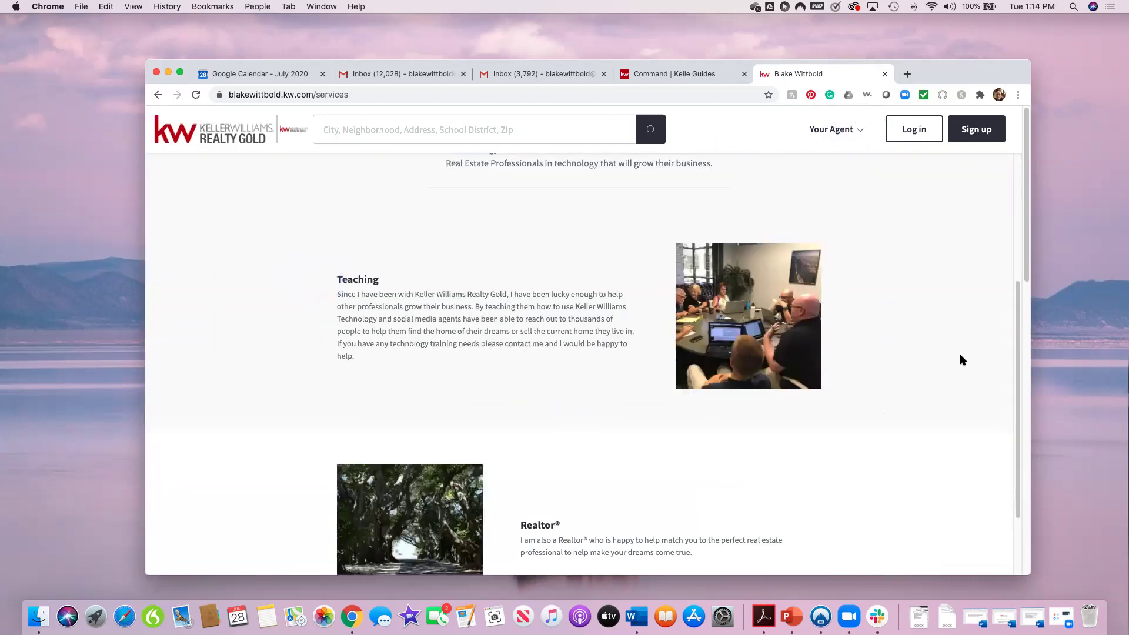
scroll(834, 440, "down", 3)
scroll(834, 467, "down", 5)
scroll(833, 467, "up", 5)
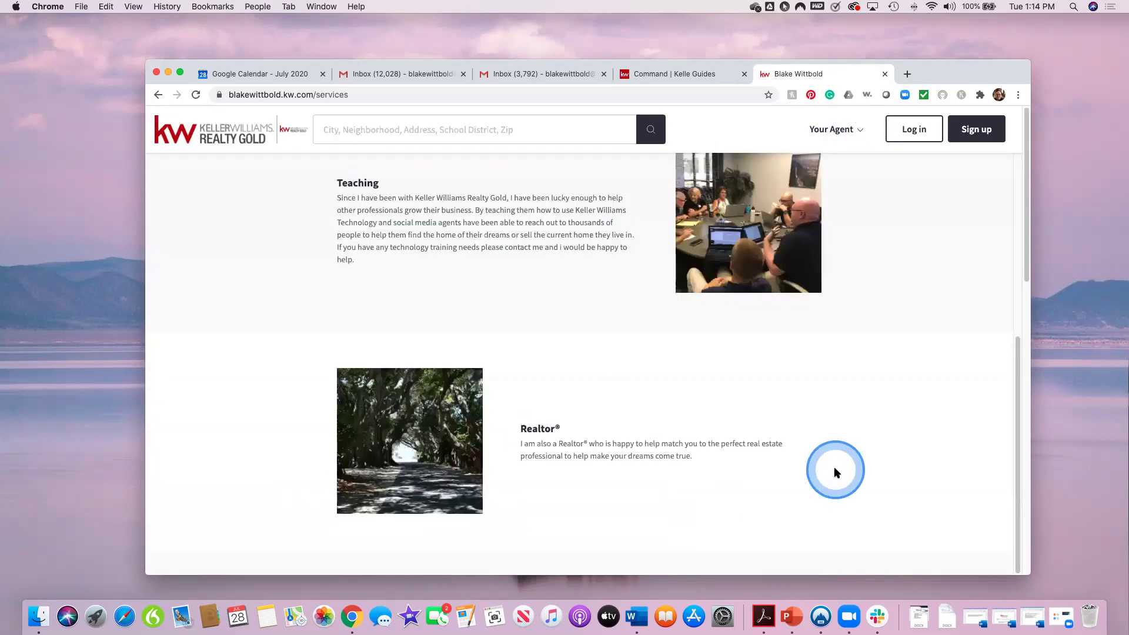
scroll(911, 246, "up", 2)
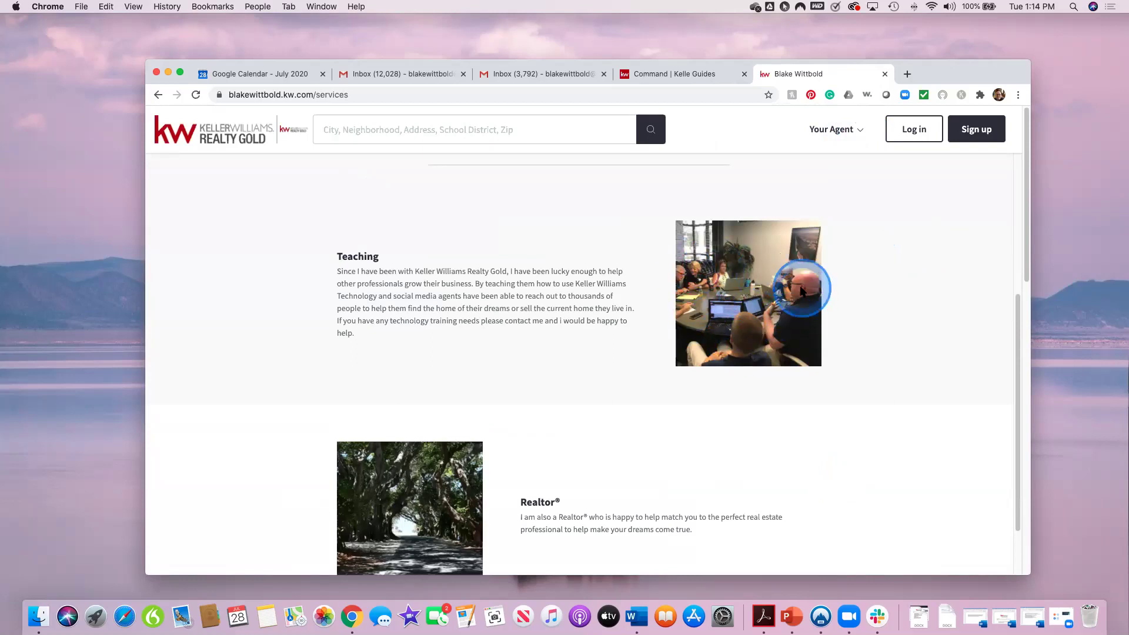
scroll(955, 355, "up", 5)
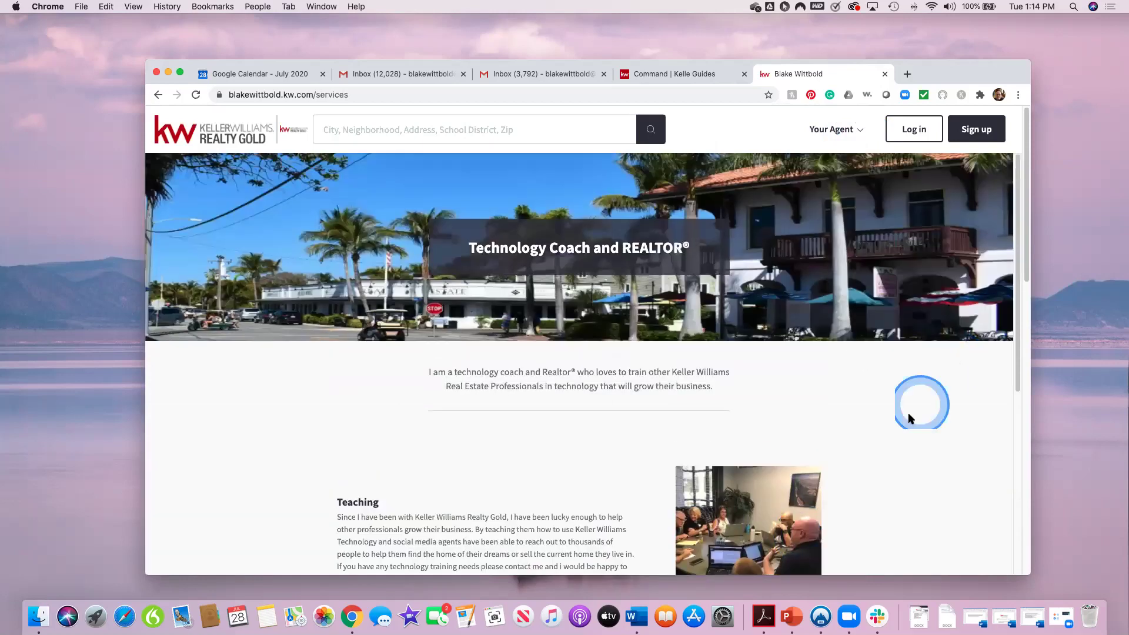
Step: Return to the Command | Kelle Guides tab
left_click_drag(842, 131, 859, 134)
left_click(858, 134)
left_click(857, 131)
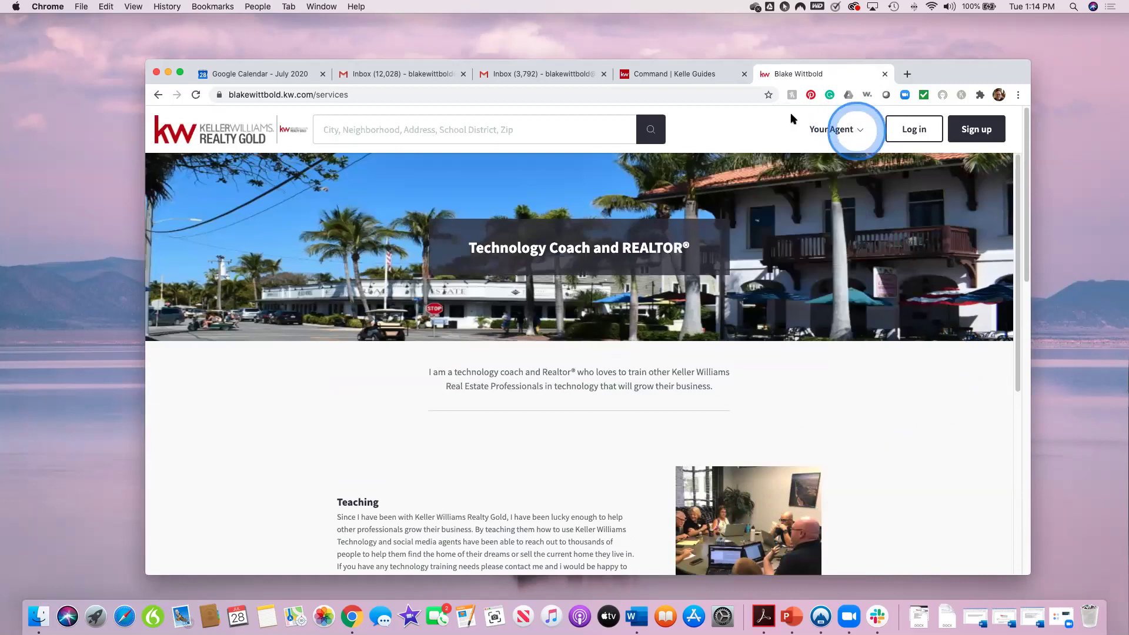
left_click(699, 76)
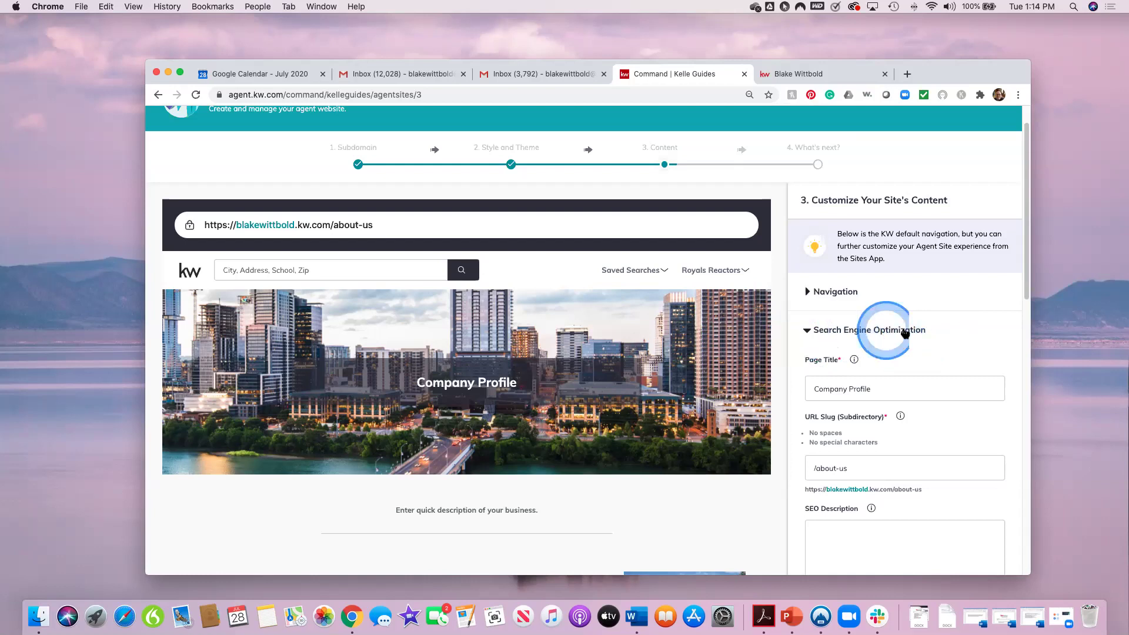
Step: Add 'Technology coach in Southwest FL' to the about-us SEO Description
scroll(964, 444, "down", 1)
scroll(963, 444, "down", 3)
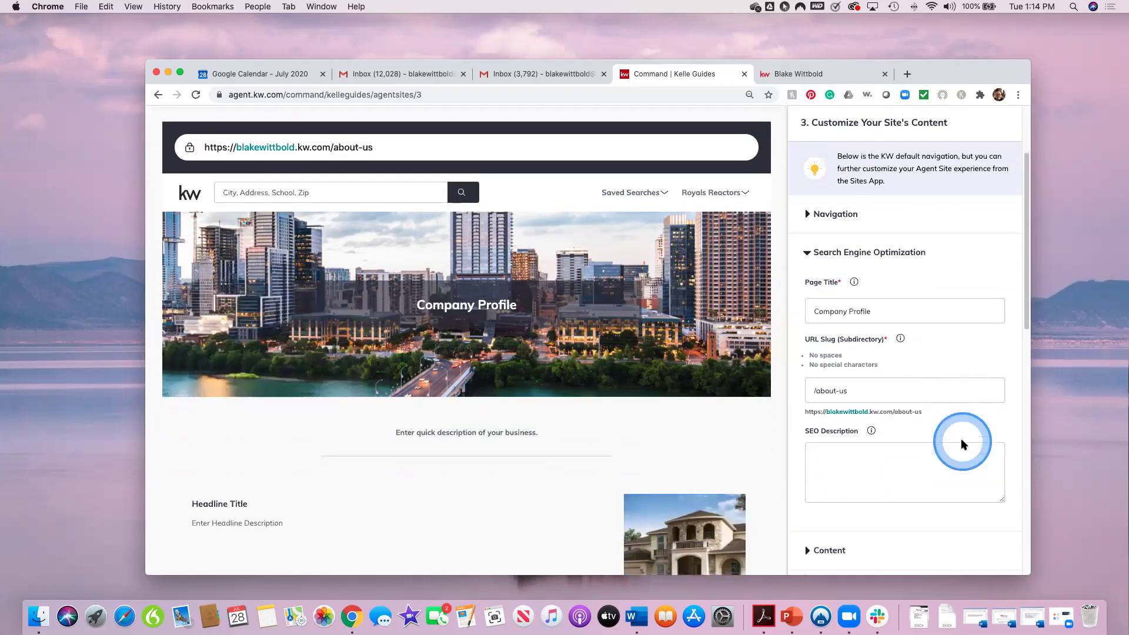
left_click(830, 460)
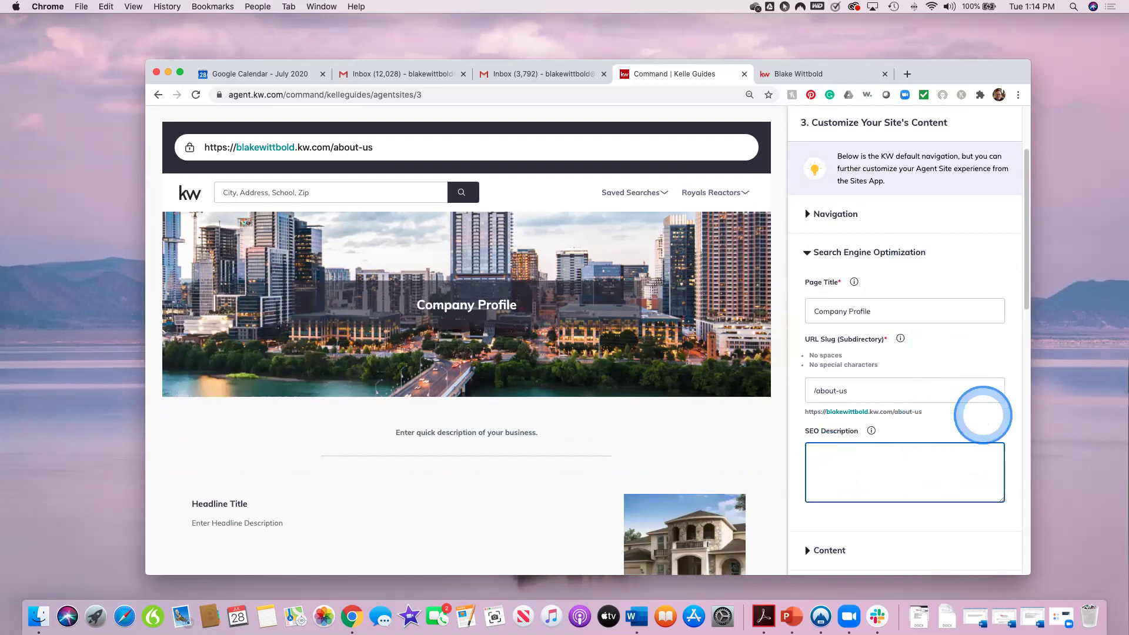
mouse_move(871, 432)
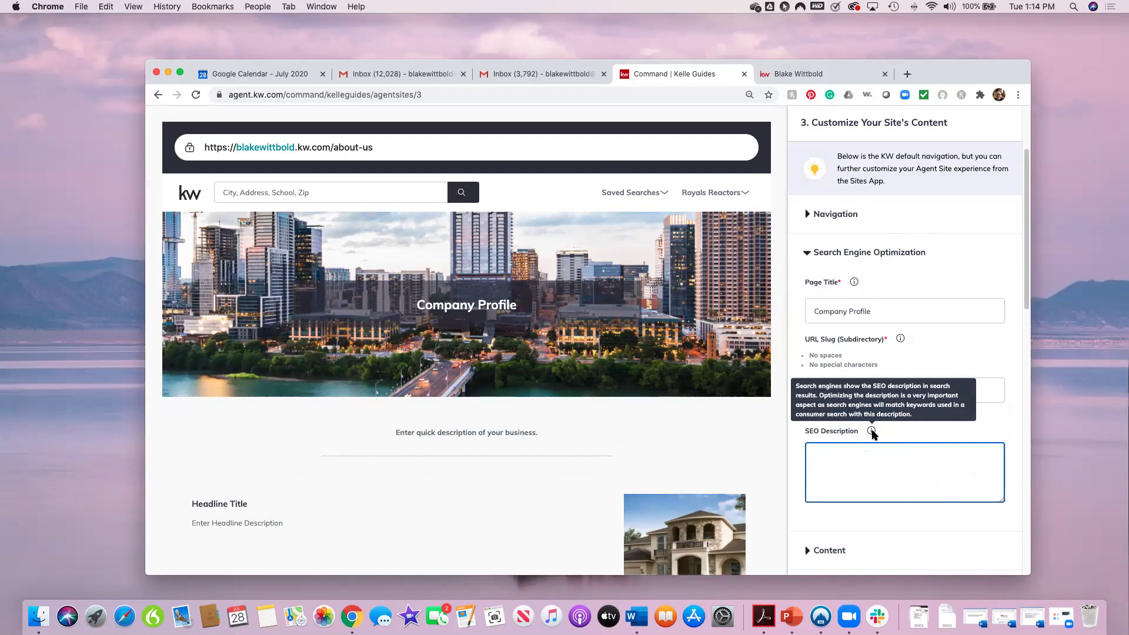
left_click(831, 455)
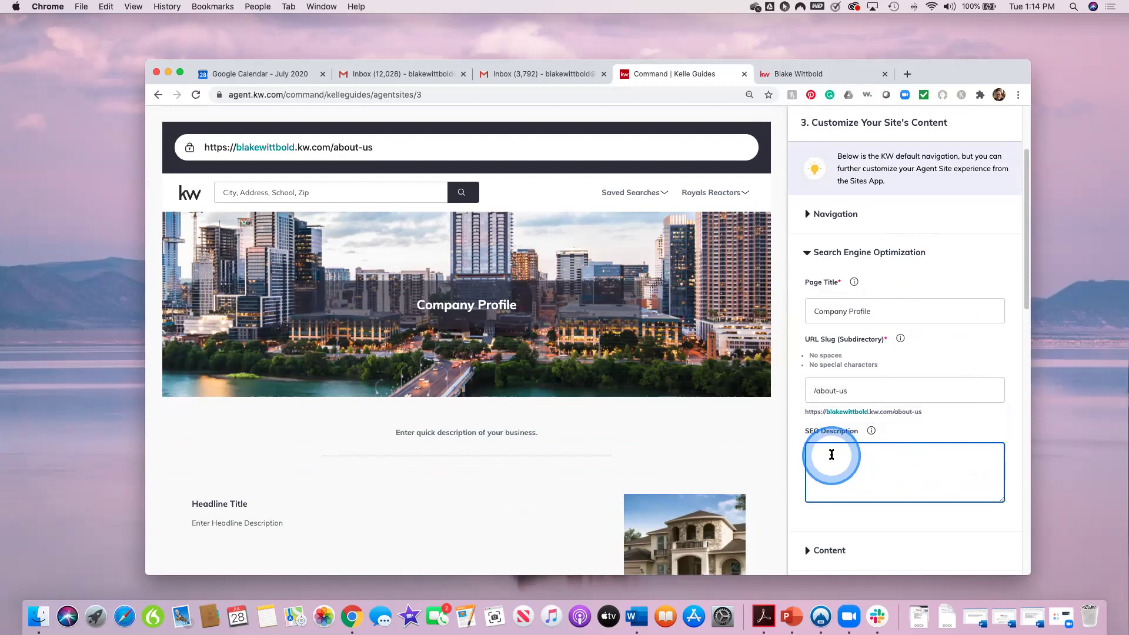
left_click(832, 455)
left_click(832, 455)
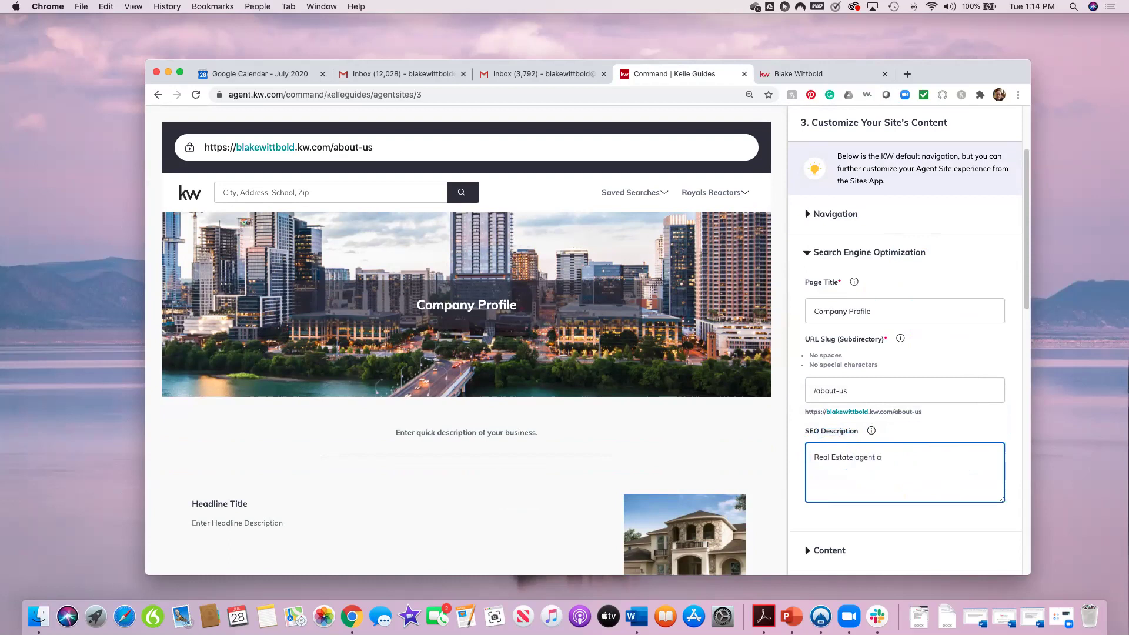
type("Techno")
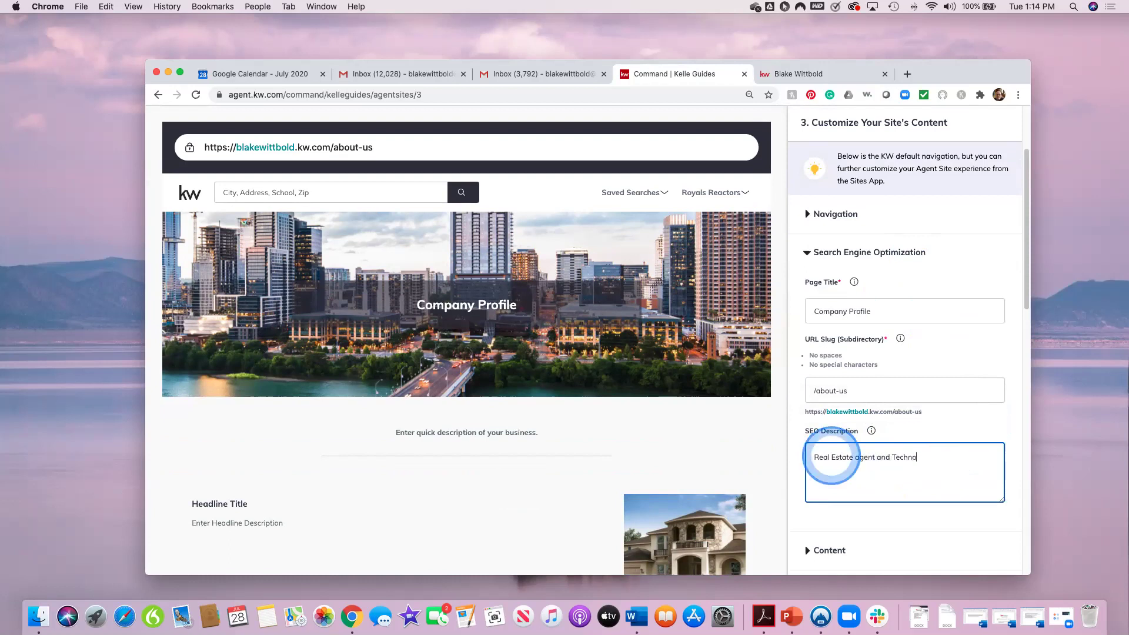
type("logy coach in SOuthwest FL")
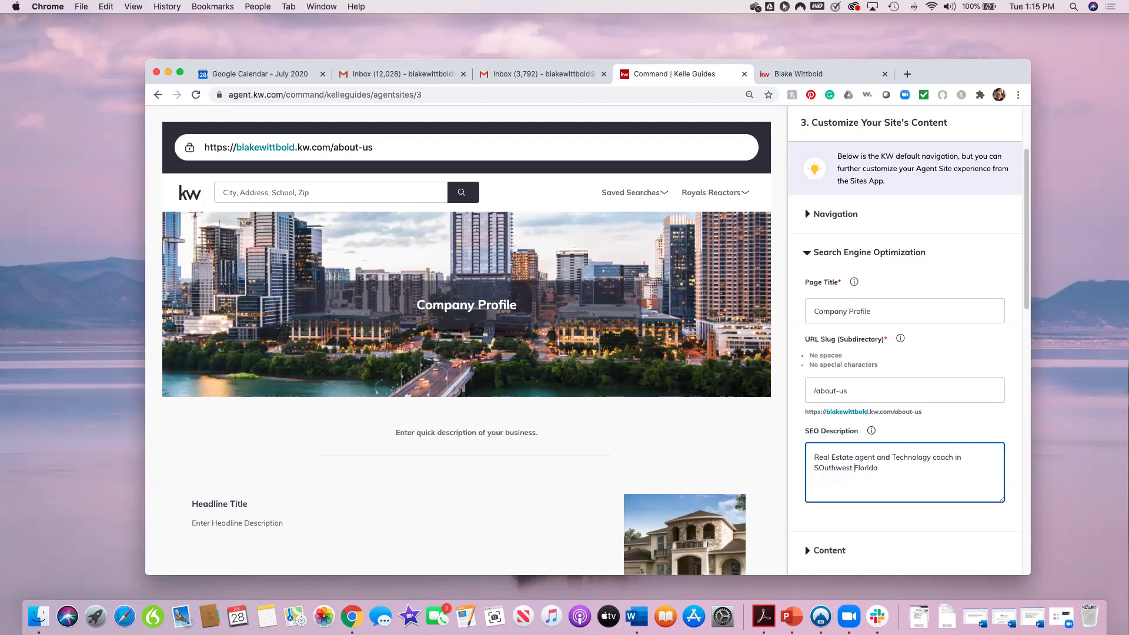
Step: Capitalise 'Agent' in the description and select the page title for replacement
key("BackSpace")
type("A")
left_click(831, 457)
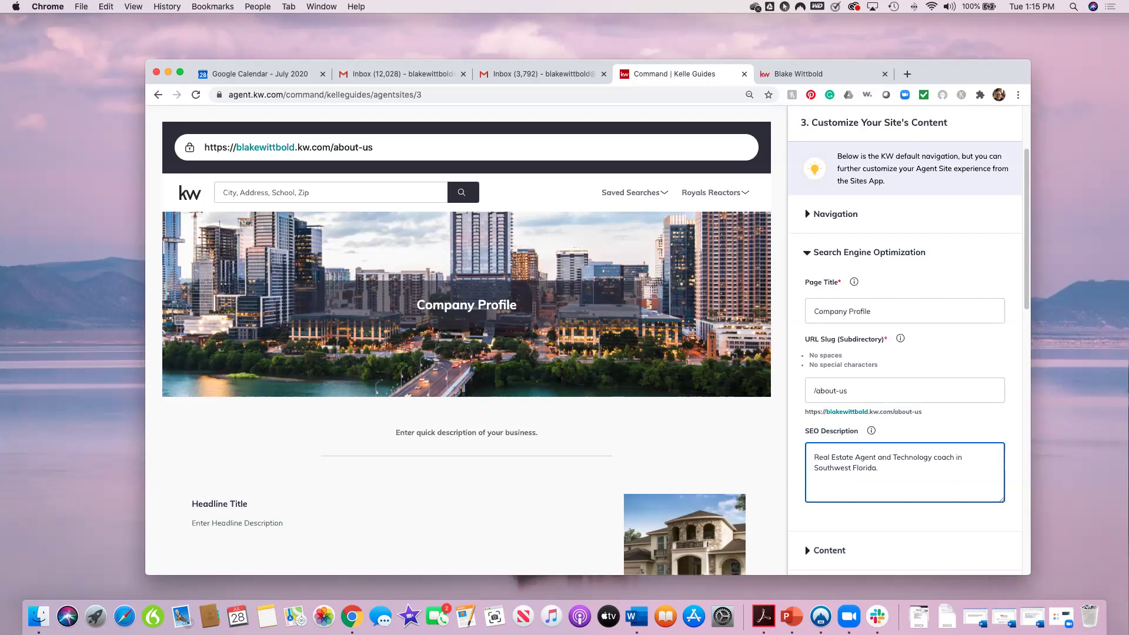
scroll(910, 425, "down", 1)
scroll(910, 425, "down", 2)
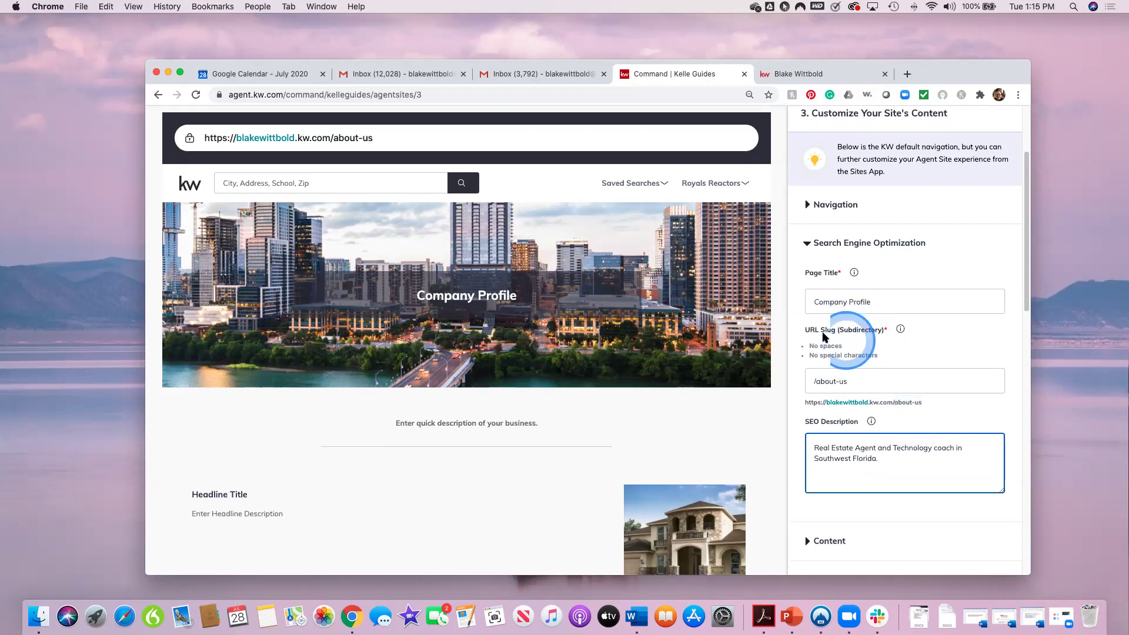
left_click_drag(882, 302, 791, 301)
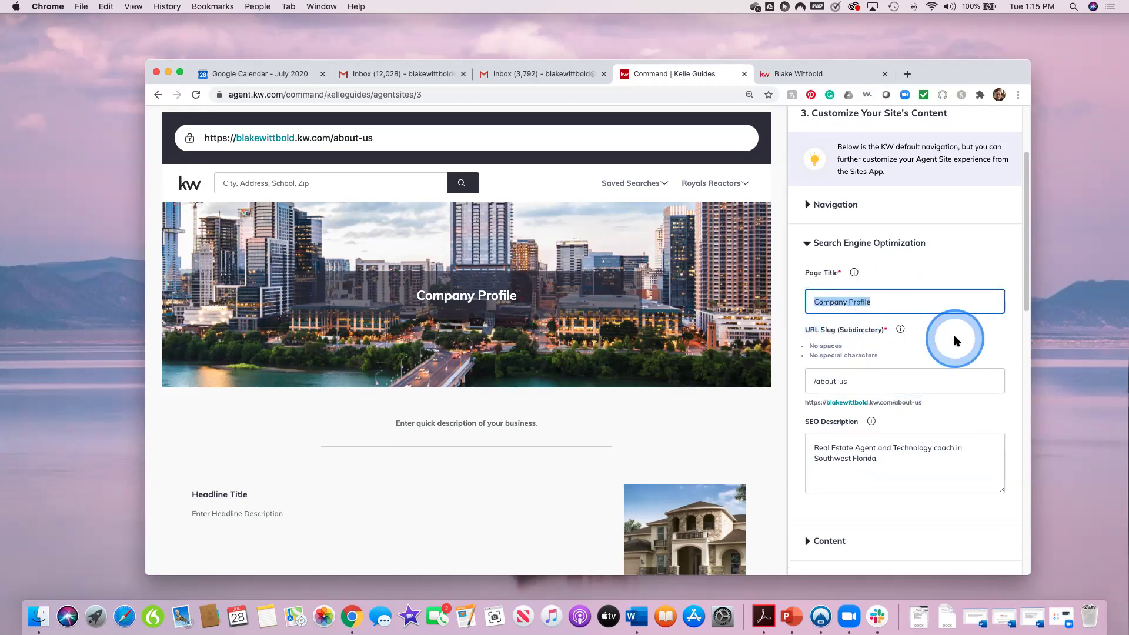
Step: Retitle the page 'Services' and change its URL slug from about-us to 'services'
type("Services")
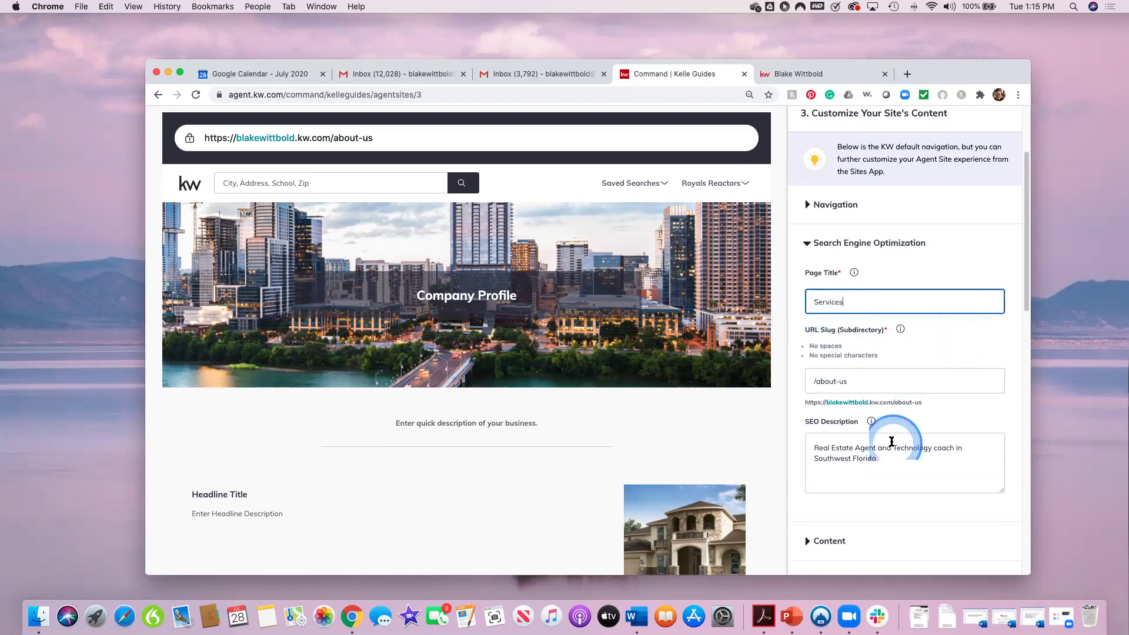
left_click(856, 384)
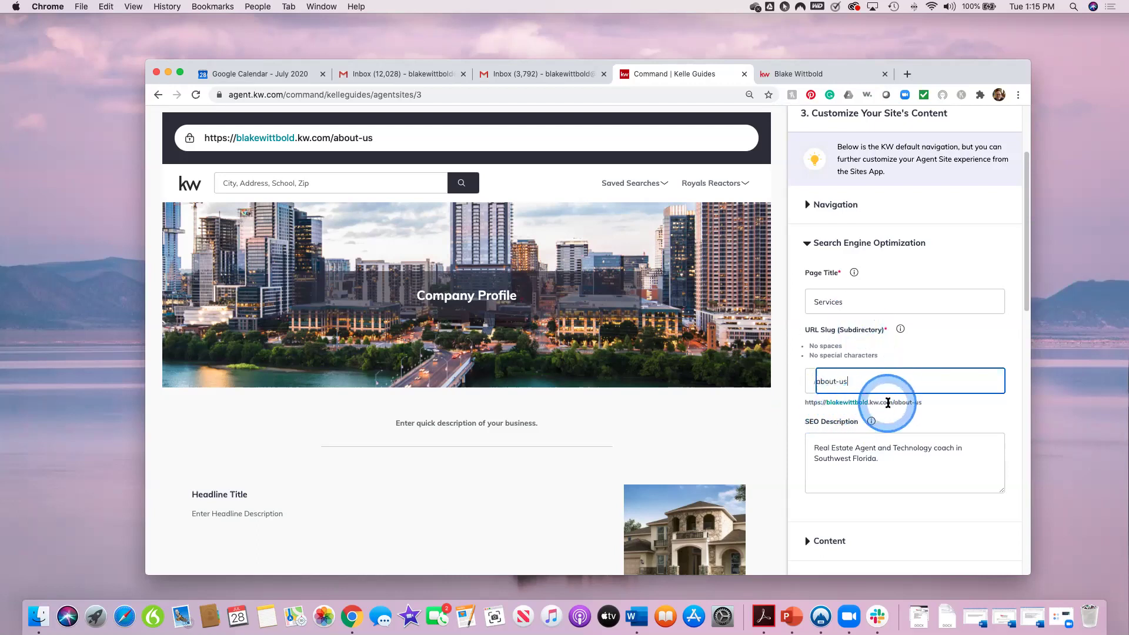
left_click_drag(823, 381, 919, 381)
type("se")
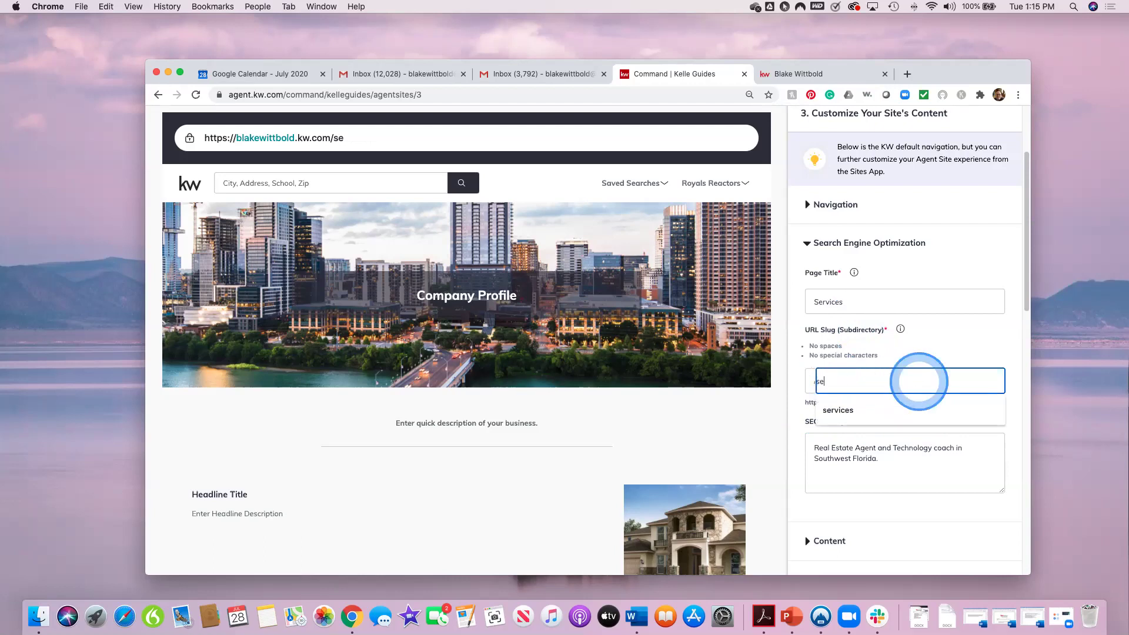
type("rvices")
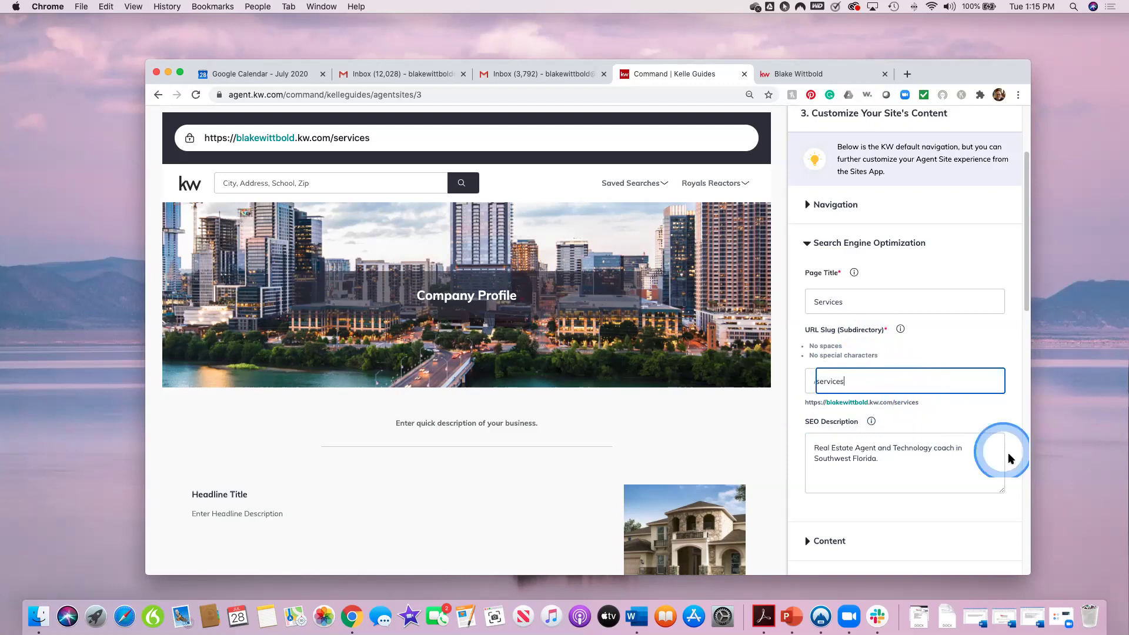
scroll(999, 469, "down", 2)
scroll(871, 451, "down", 1)
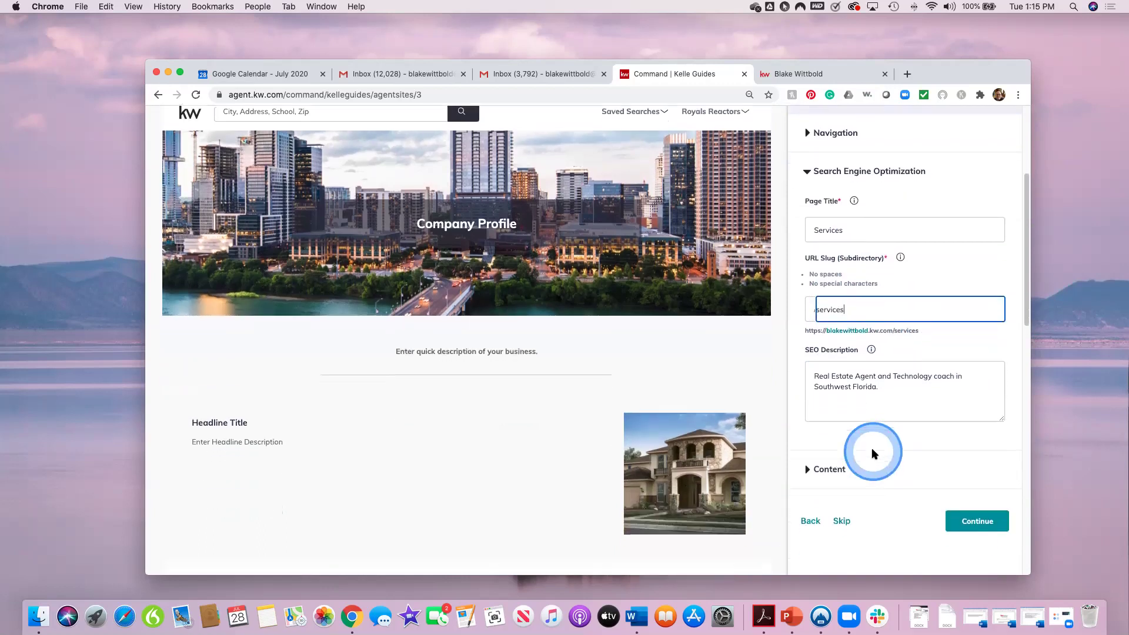
left_click(806, 463)
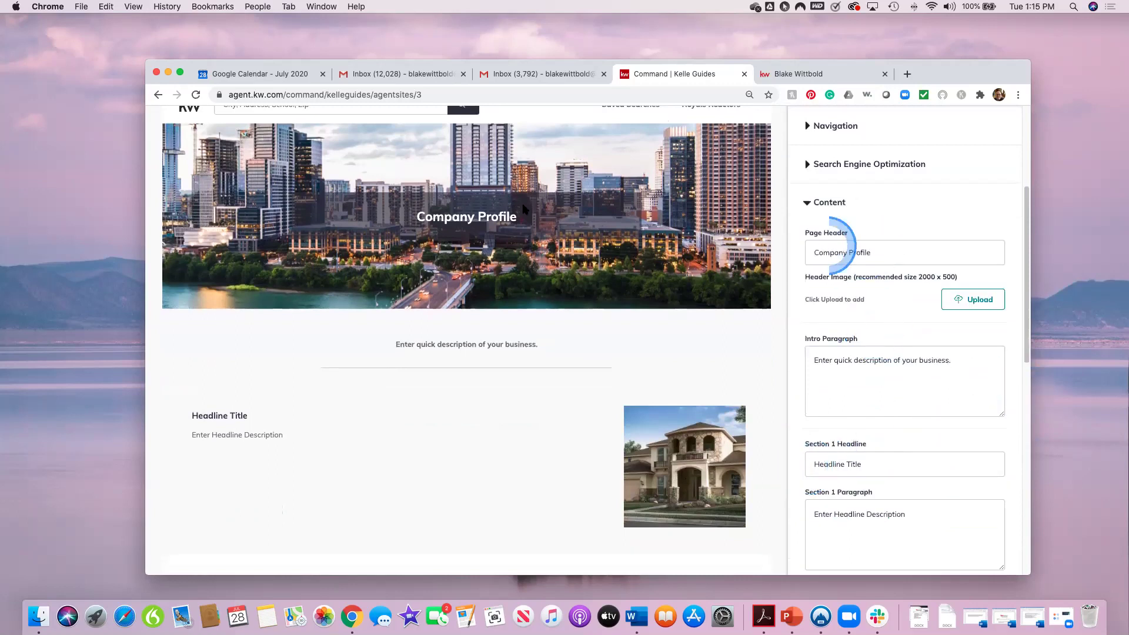
Step: Replace the 'Company Profile' page header with 'What Can I Do For You?', correcting typos
left_click_drag(875, 252, 805, 252)
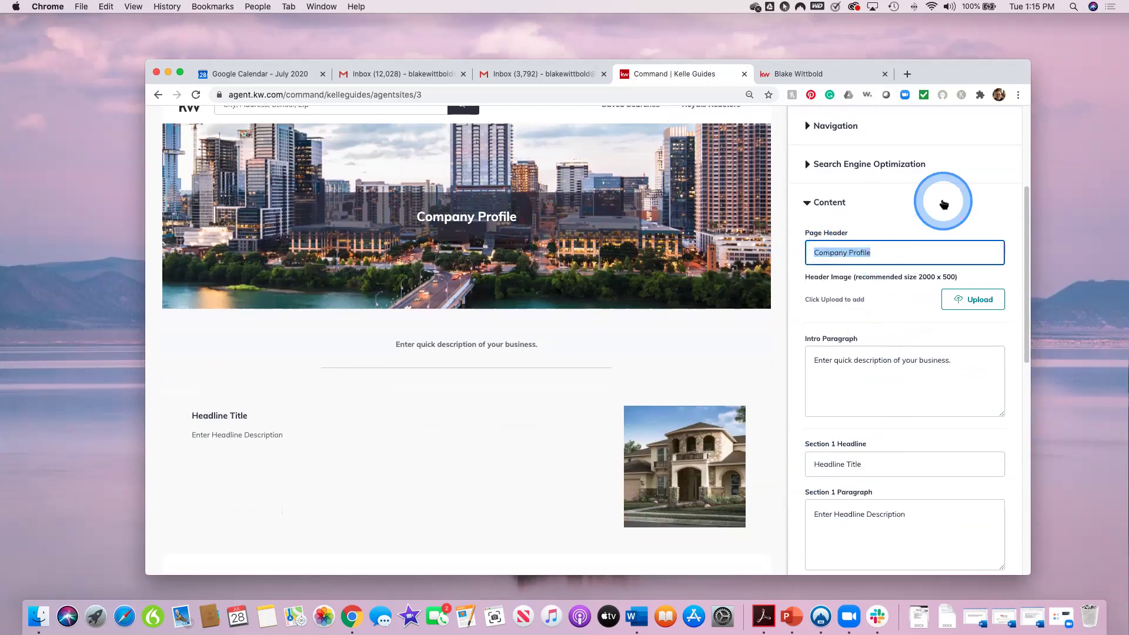
type("What Ca")
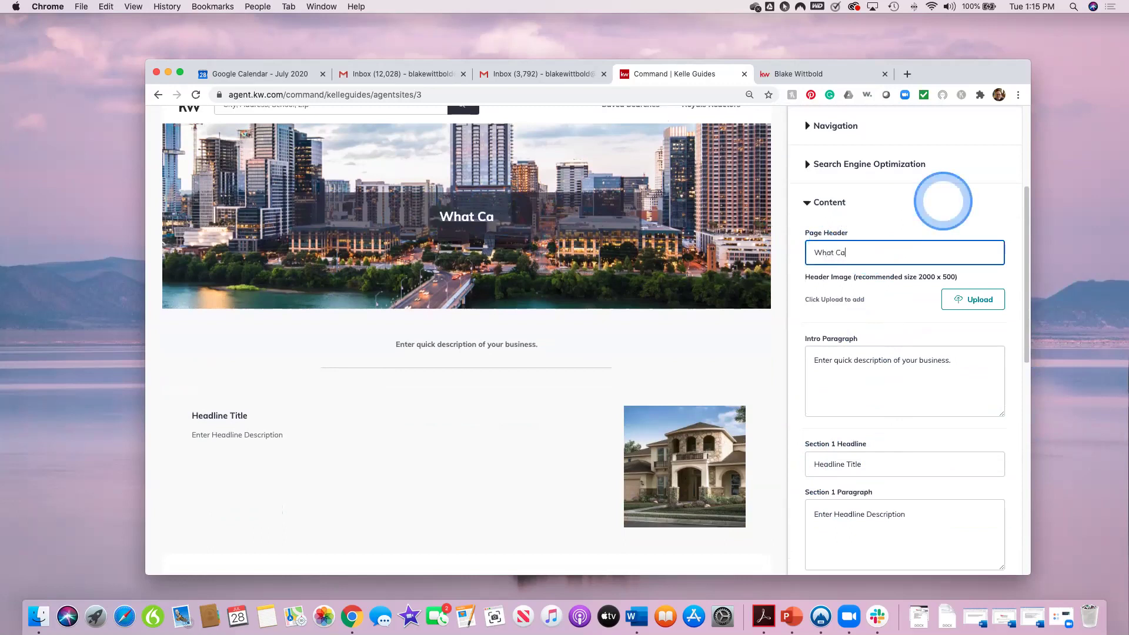
type("n I Do For You?")
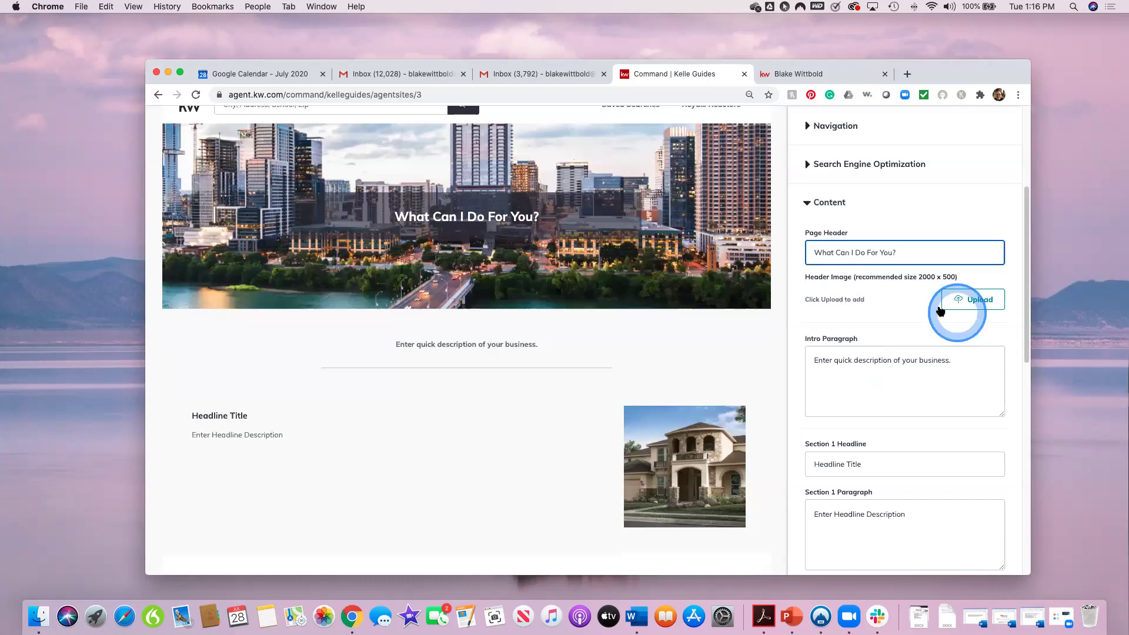
Step: Upload a group photo from the Photos library as the new header image
left_click(976, 300)
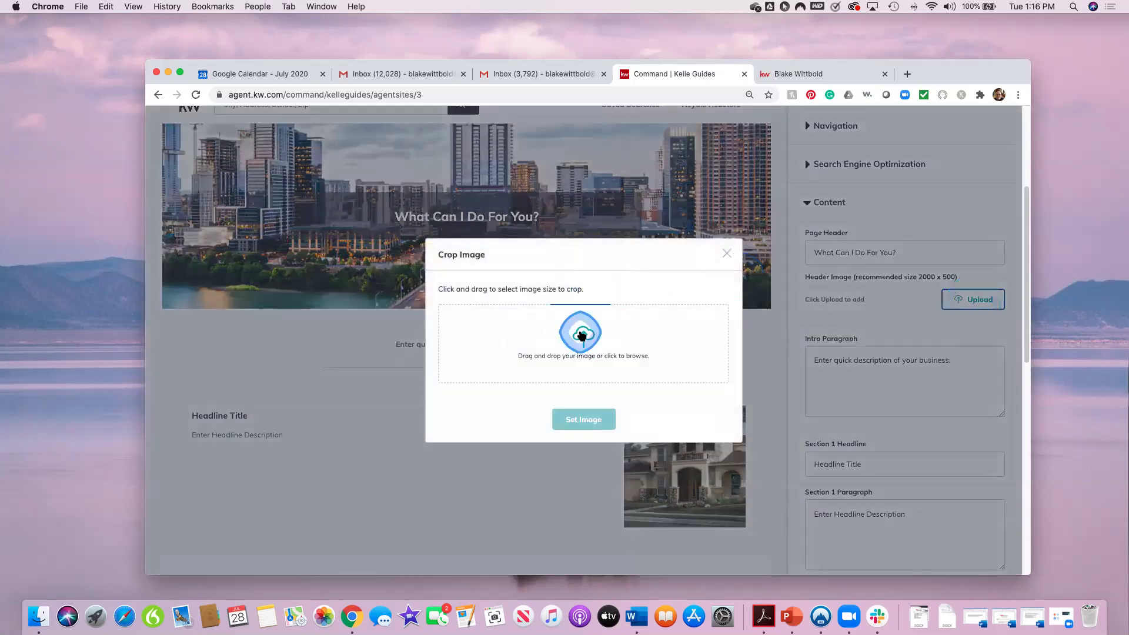
left_click(578, 335)
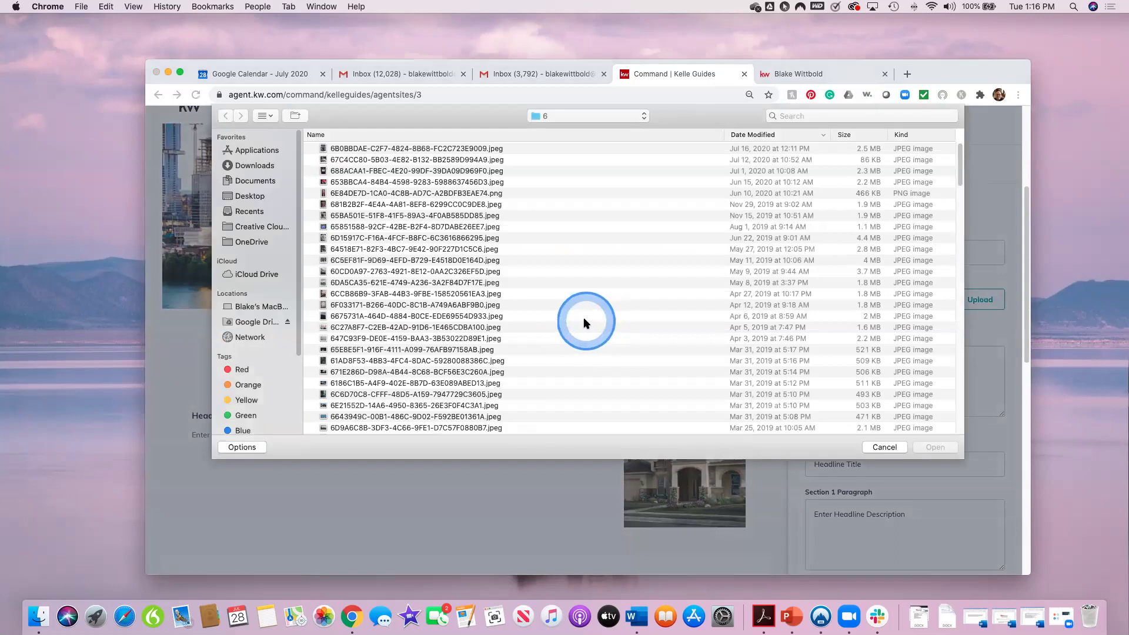
scroll(297, 300, "down", 5)
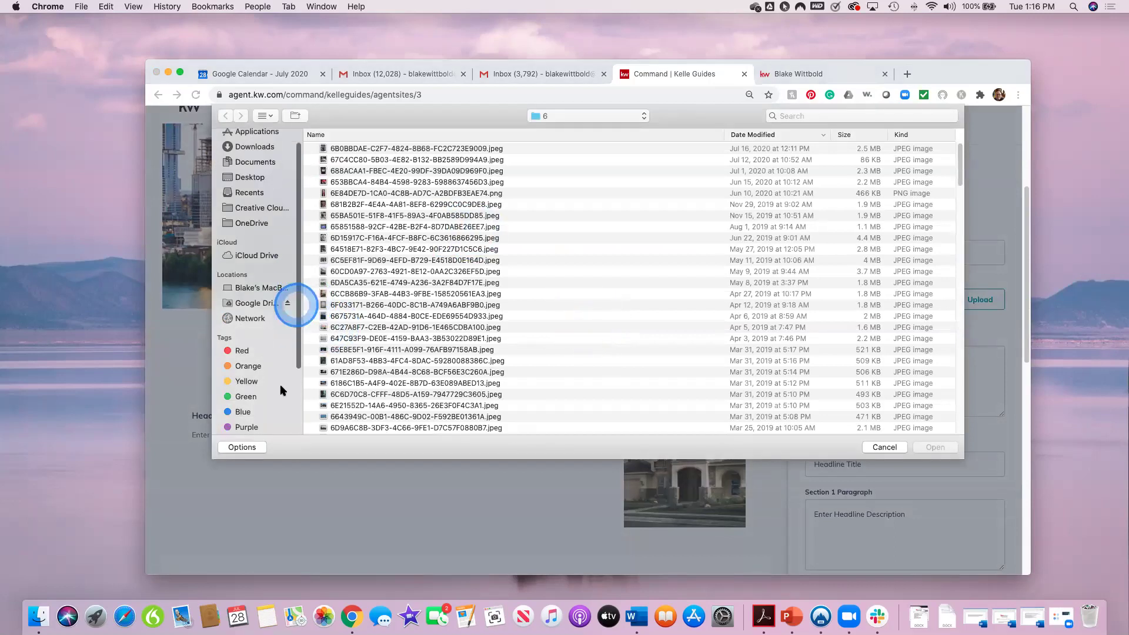
left_click(254, 414)
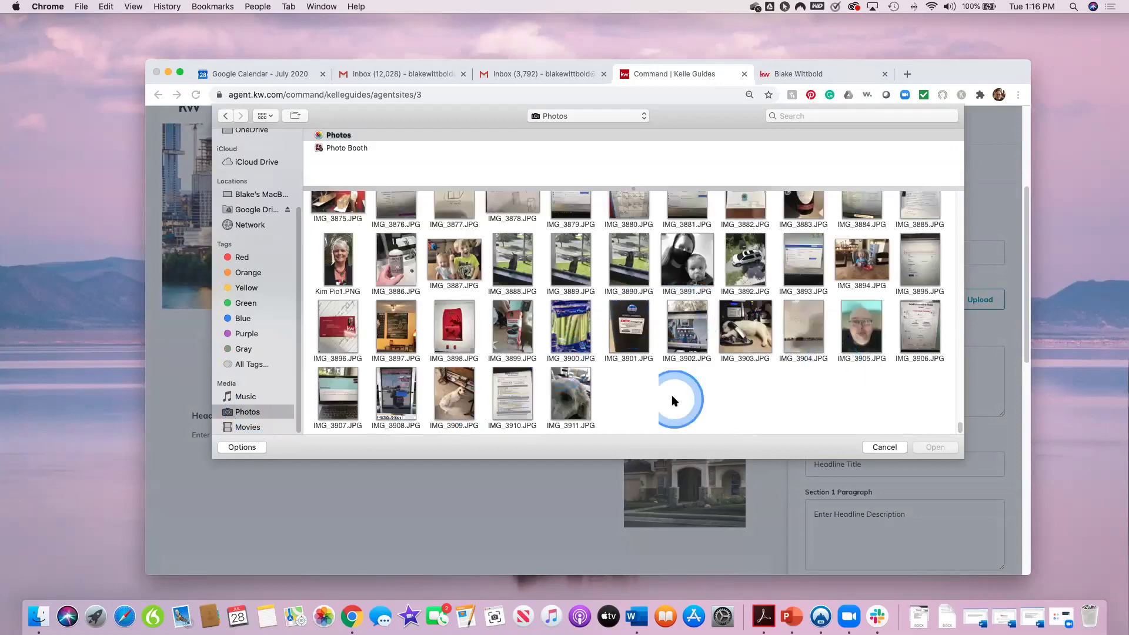
scroll(690, 366, "up", 1)
scroll(690, 366, "up", 5)
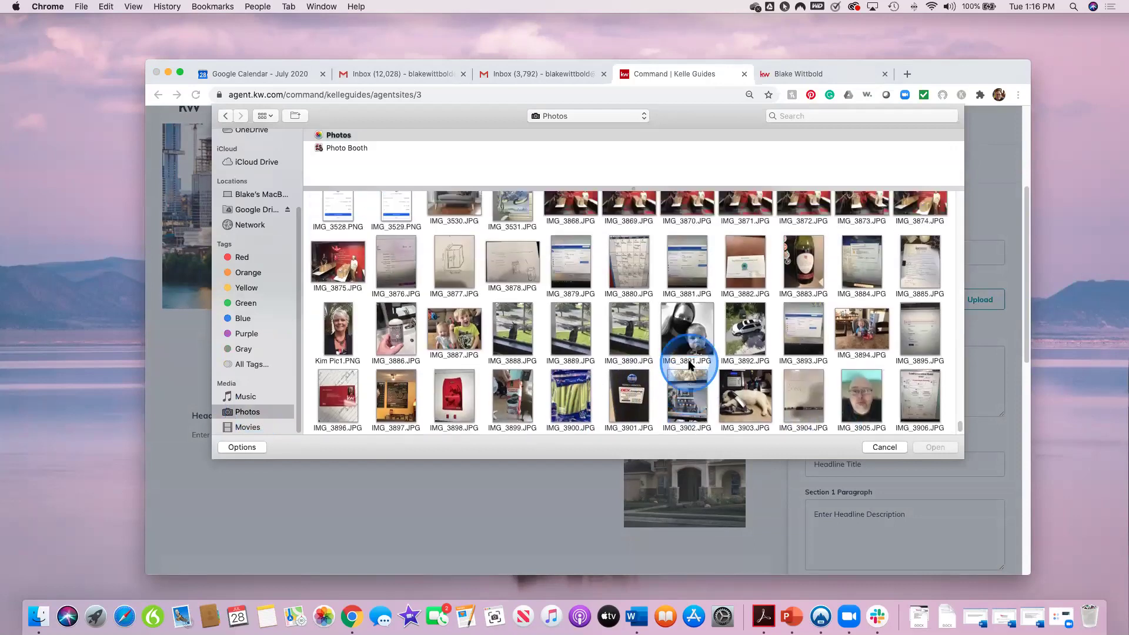
scroll(690, 365, "up", 10)
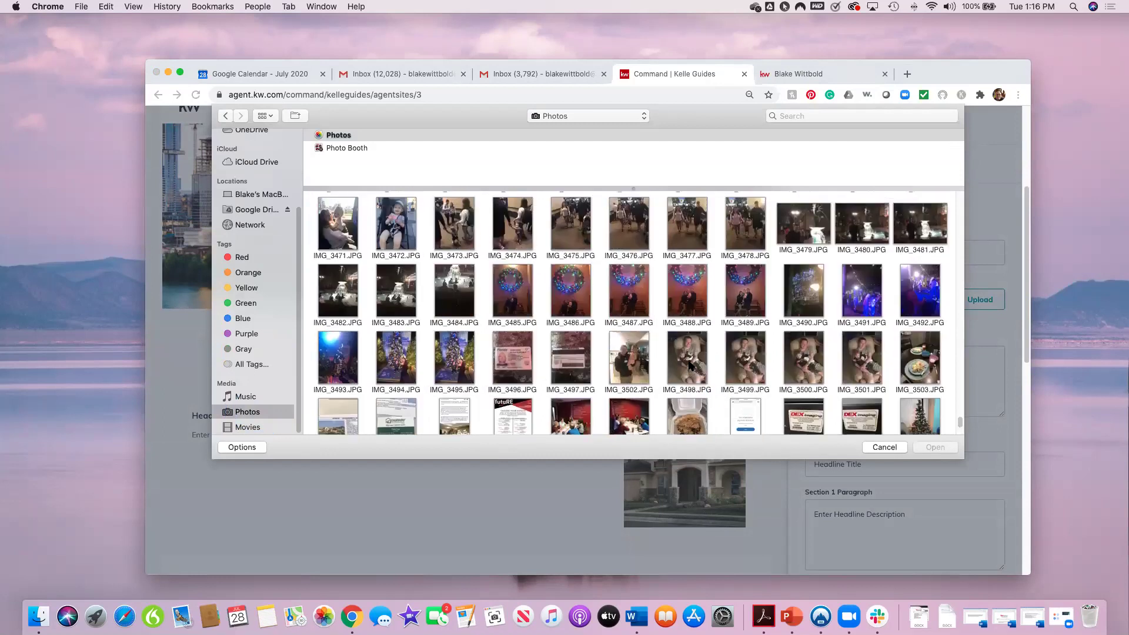
scroll(690, 366, "up", 10)
left_click(691, 366)
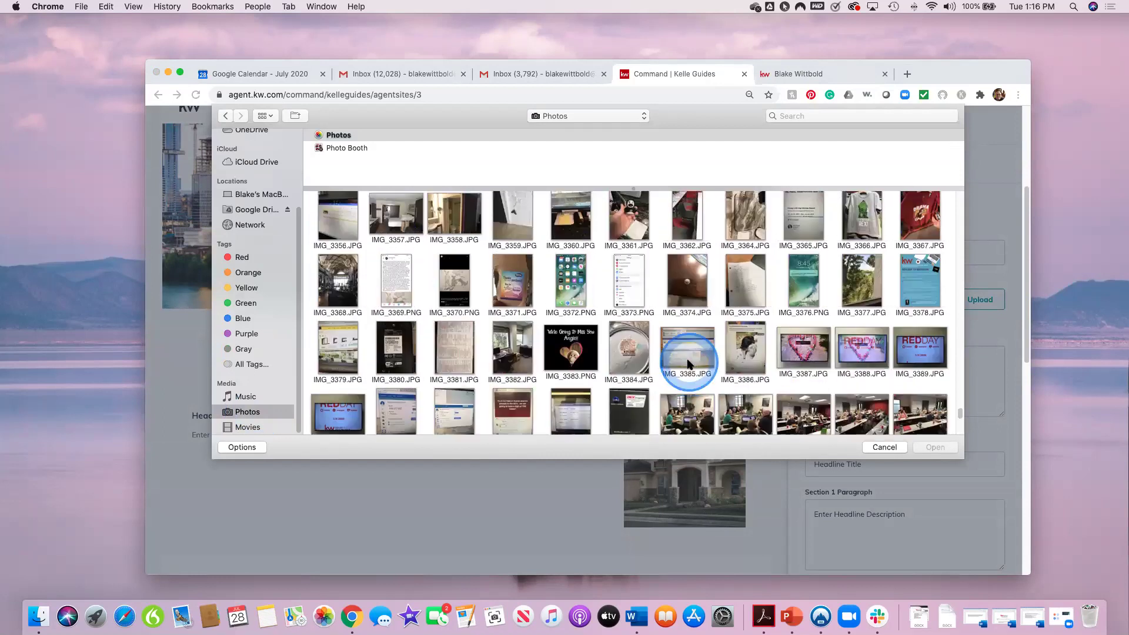
scroll(691, 365, "up", 2)
scroll(690, 365, "up", 3)
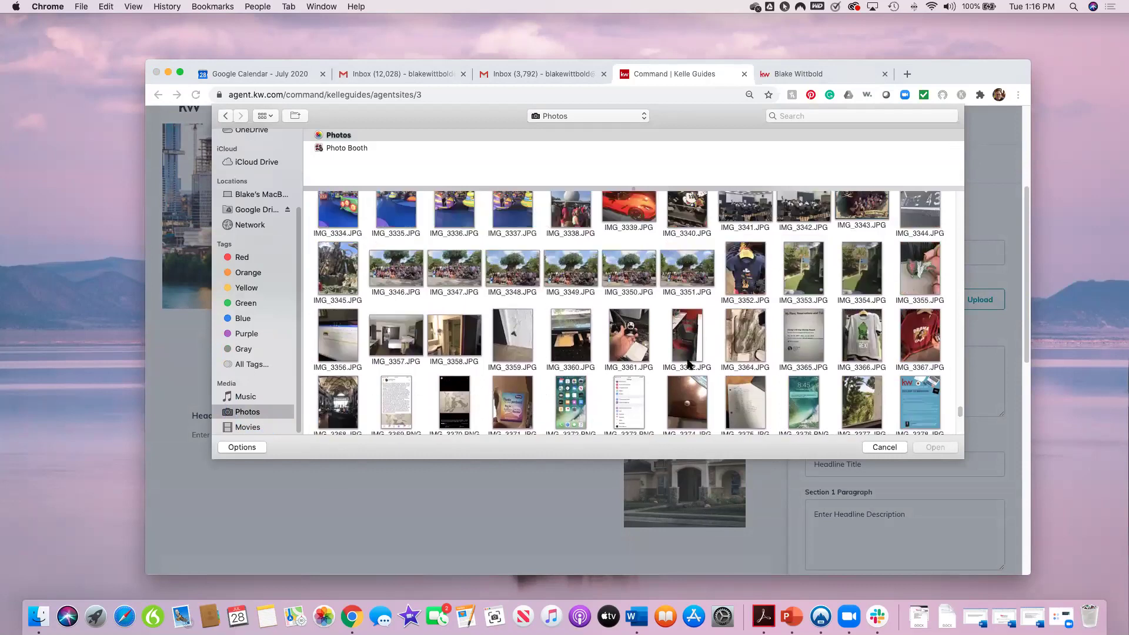
left_click(547, 289)
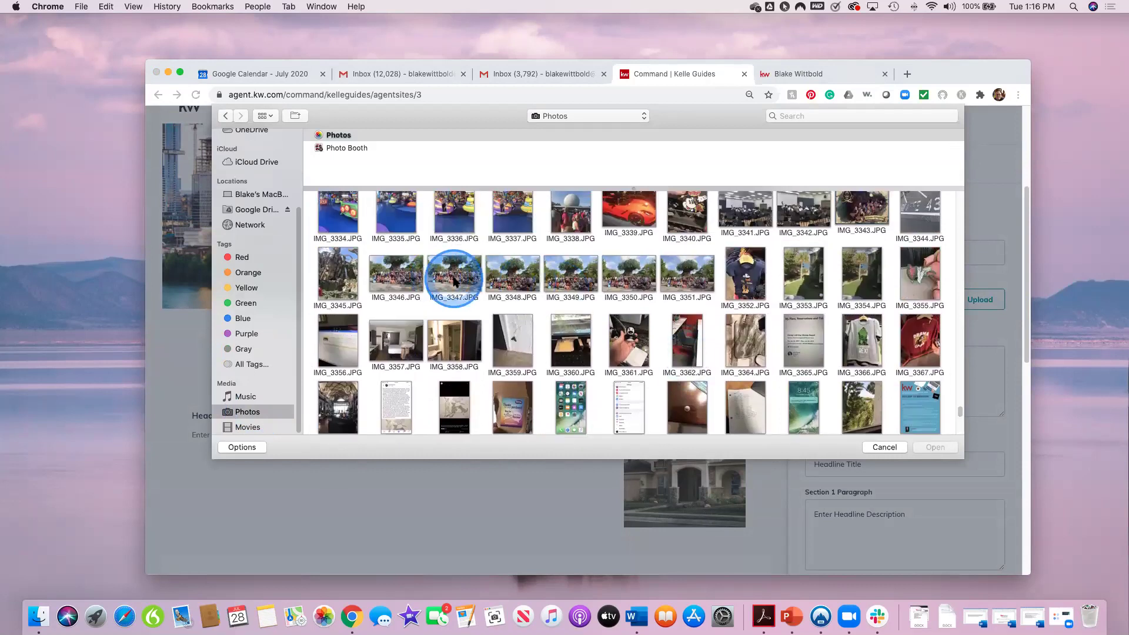
left_click(945, 445)
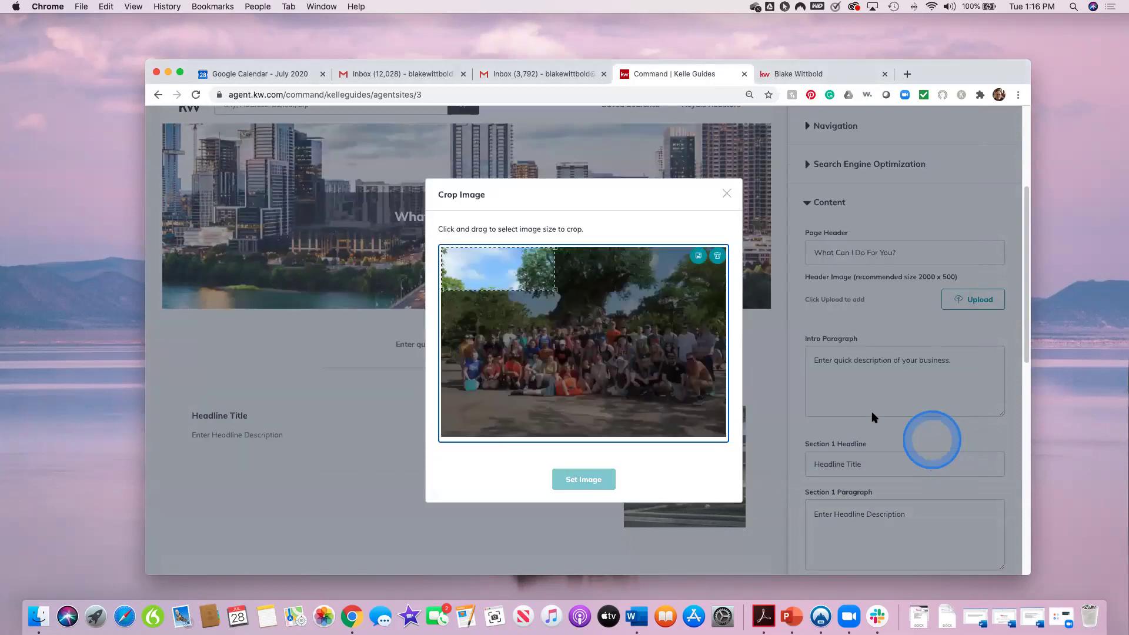
Step: Crop the photo around the group and set it as the header image
left_click(552, 308)
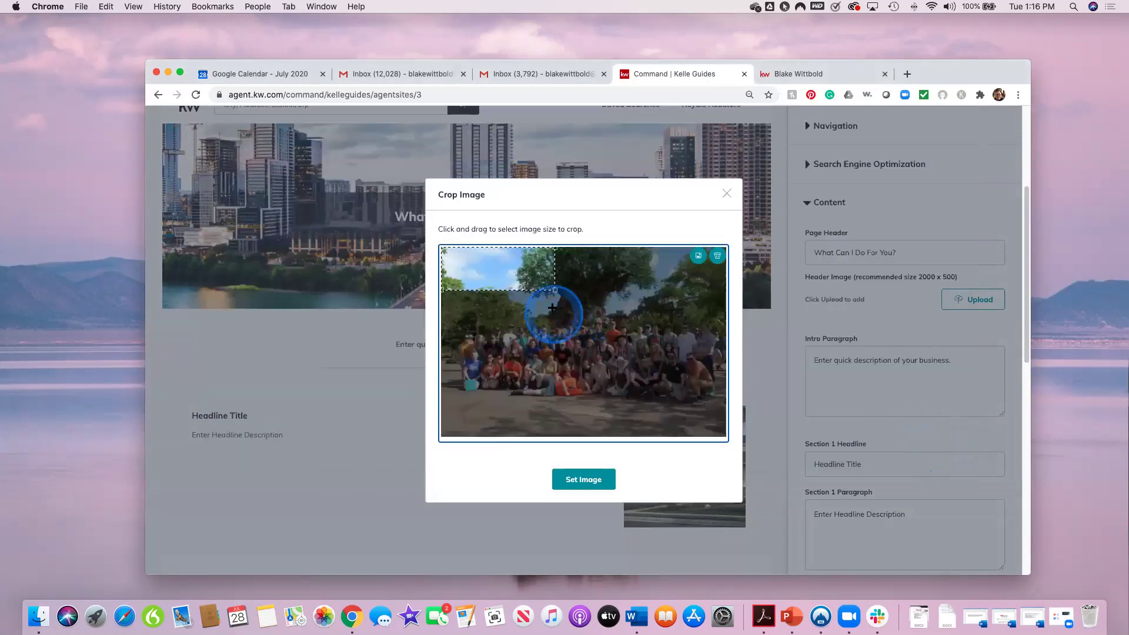
left_click_drag(543, 285, 719, 386)
left_click(597, 291)
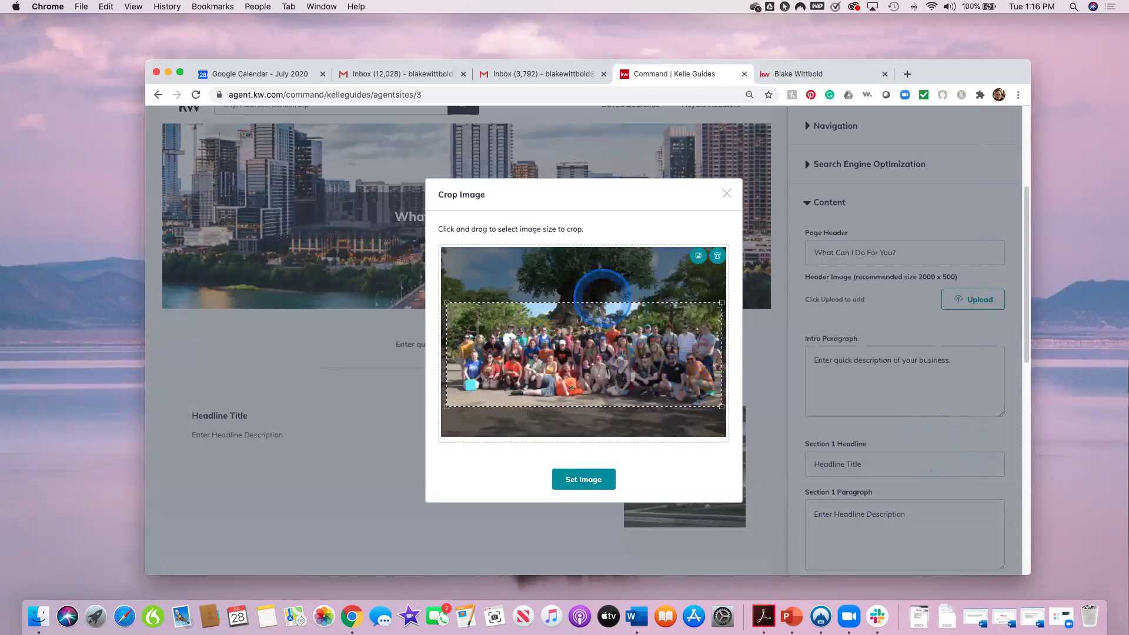
left_click_drag(593, 311, 596, 310)
left_click(595, 479)
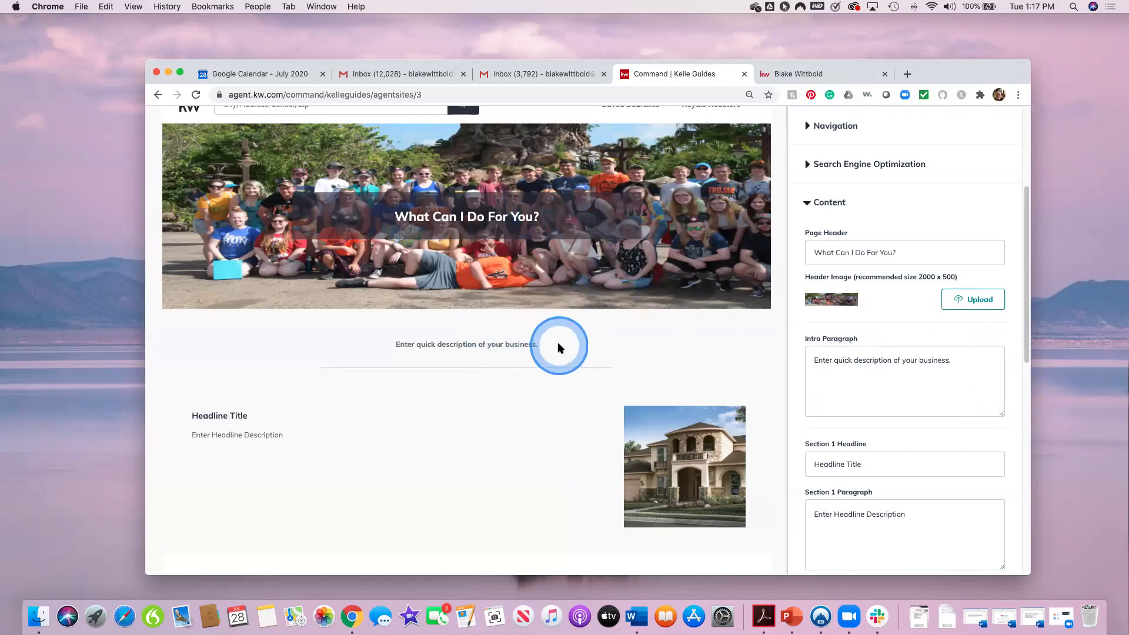
Step: Replace the placeholder intro paragraph with 'This is an Intro Paragraph!!!'
triple_click(886, 362)
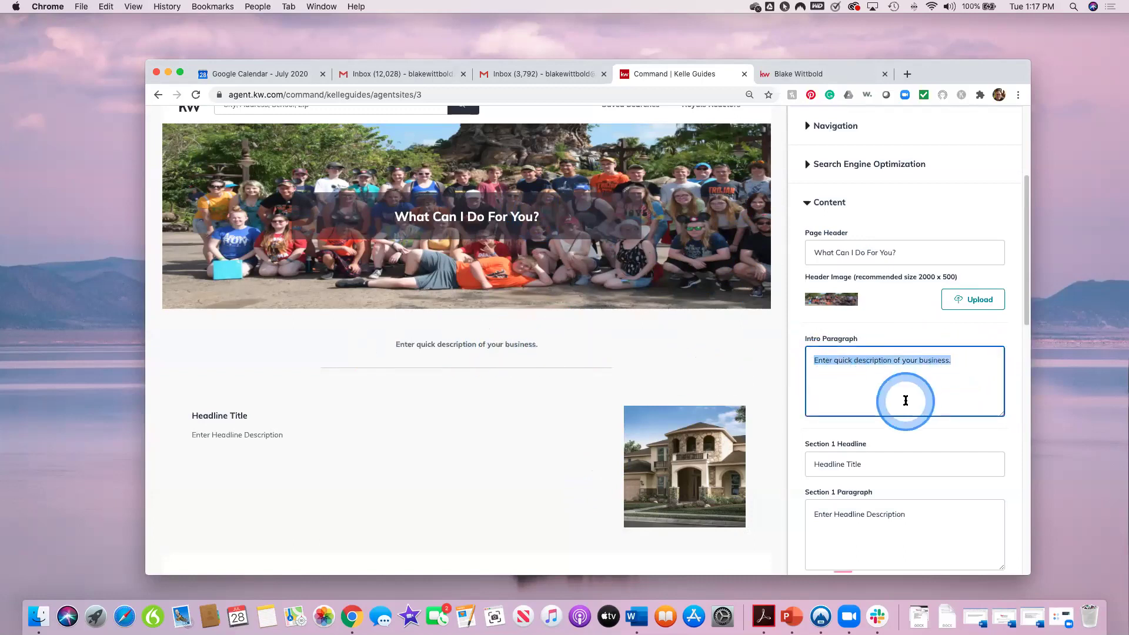
type("This is an Intro Par")
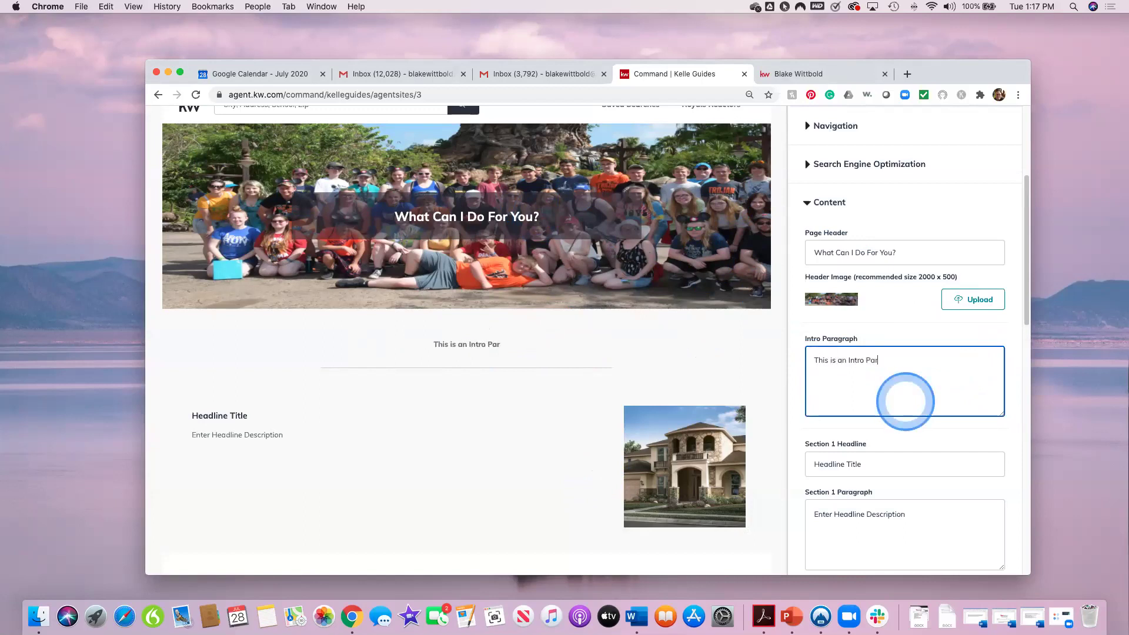
type("agraph")
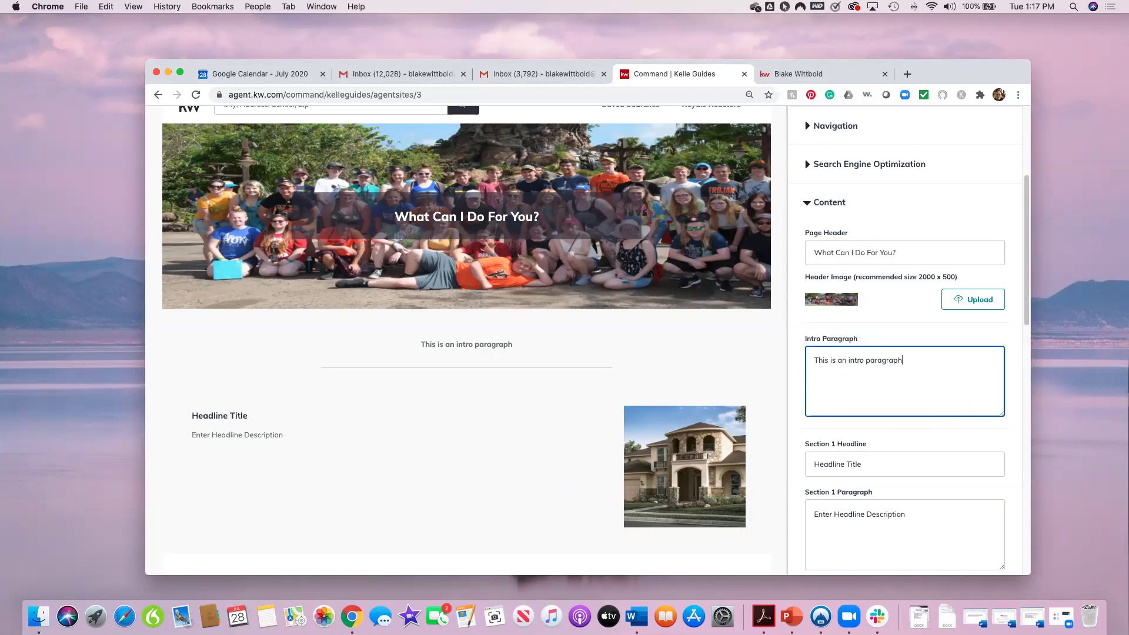
type("!")
left_click(905, 401)
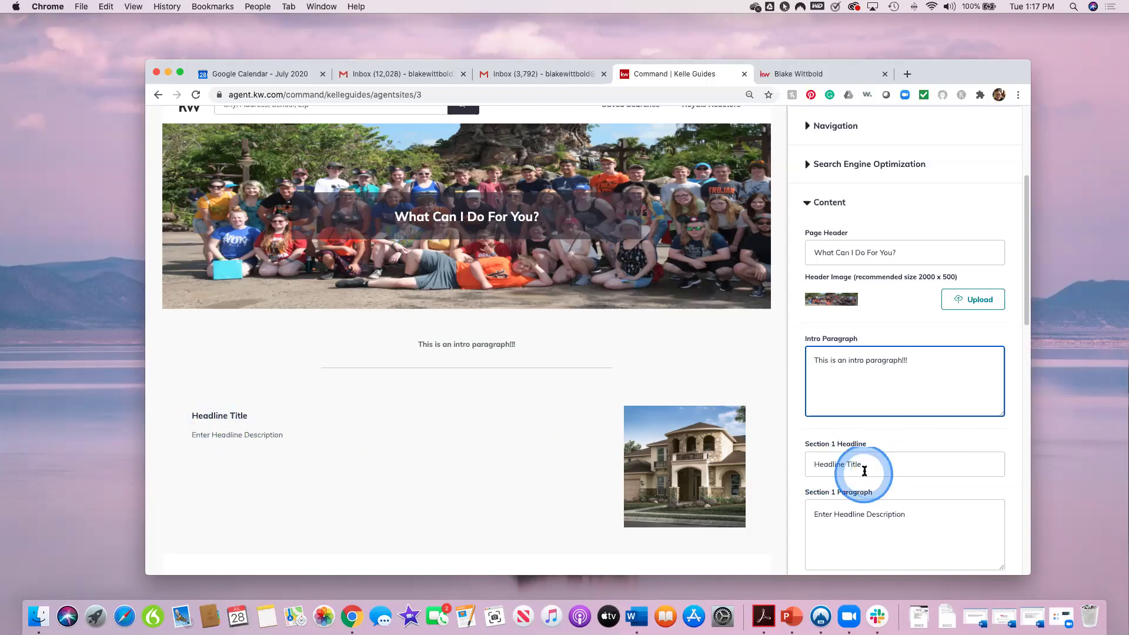
scroll(892, 499, "down", 2)
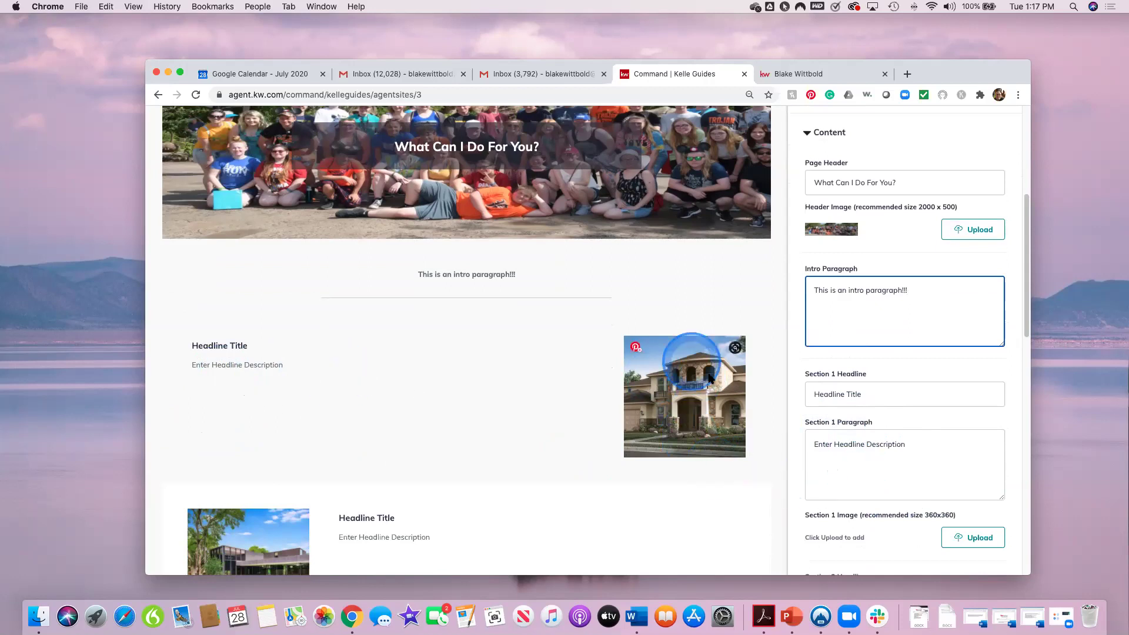
left_click(969, 538)
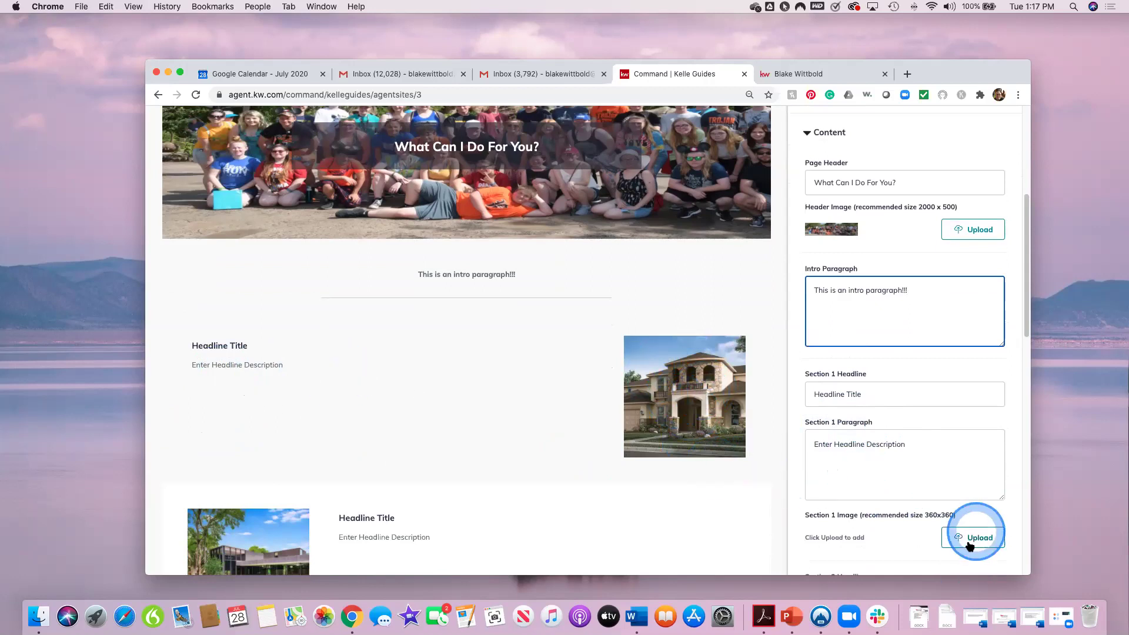
Step: Scroll to the footer settings and delete the placeholder Footer Headline title
scroll(894, 542, "down", 3)
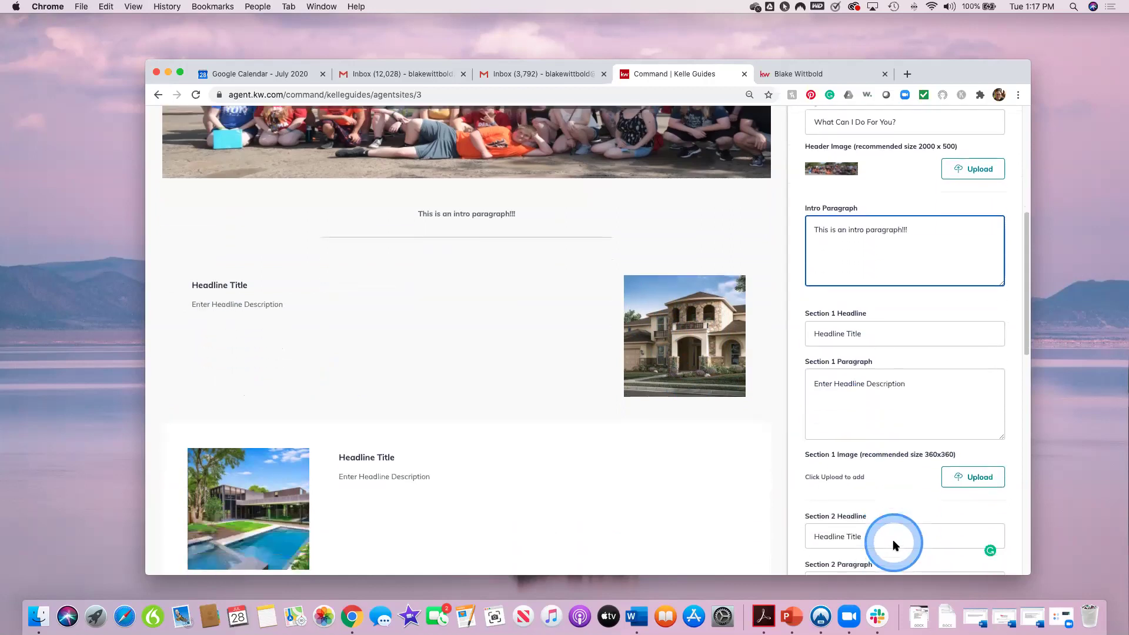
scroll(617, 455, "down", 5)
left_click(425, 417)
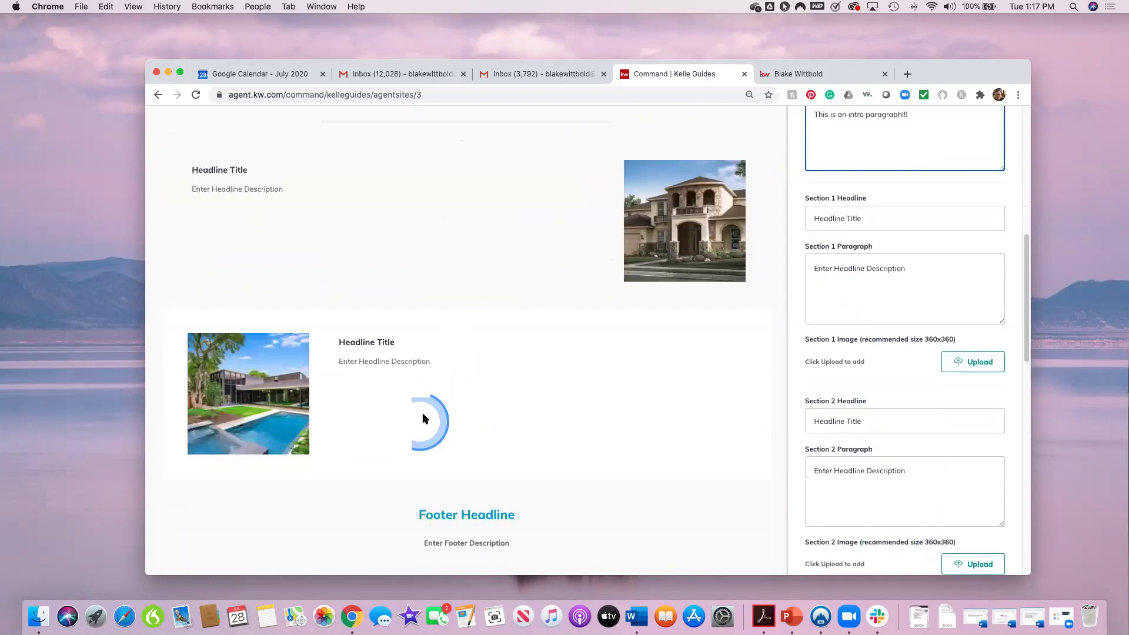
scroll(664, 497, "down", 8)
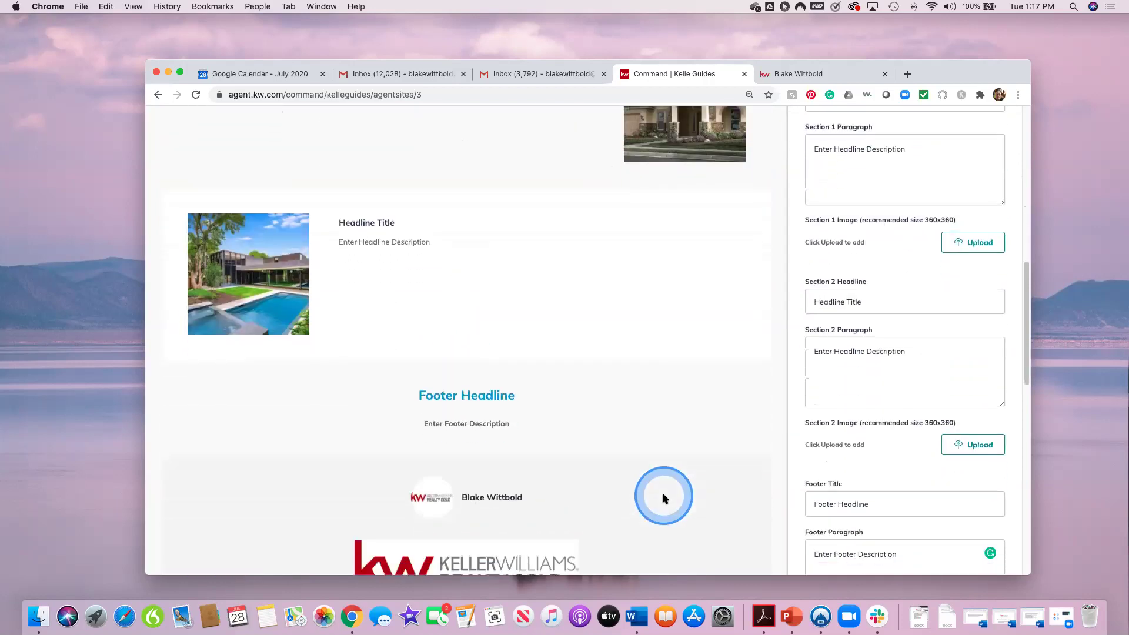
left_click(864, 420)
left_click(805, 432)
left_click(486, 358)
left_click(896, 441)
left_click_drag(922, 434, 786, 441)
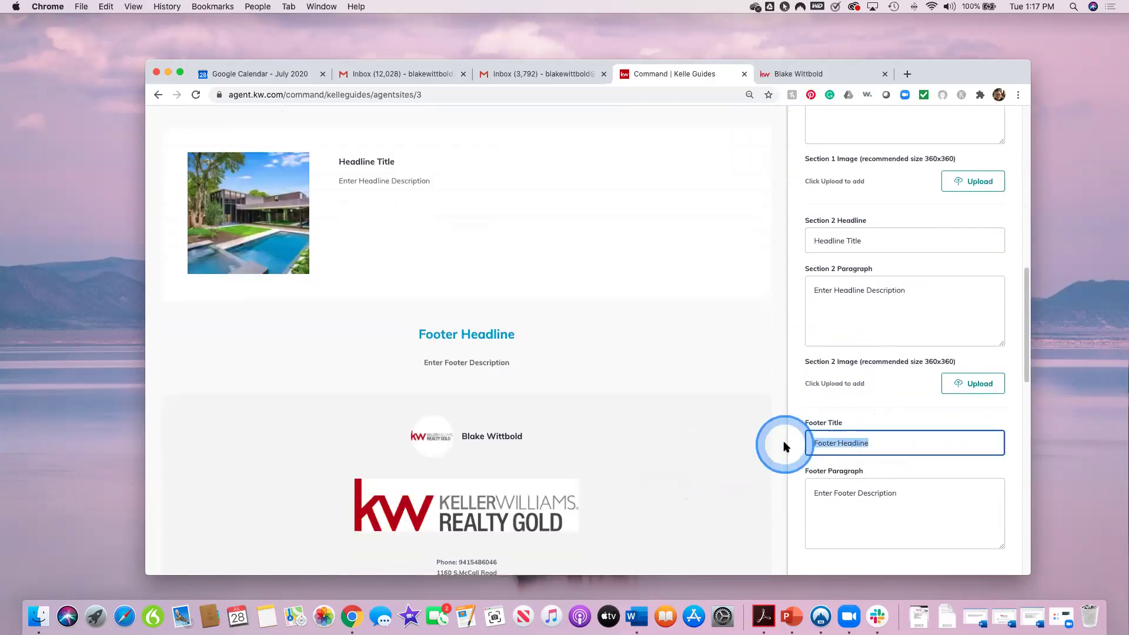
key("BackSpace")
Step: Set the footer paragraph to "Don't look behind the curtain!" in quotes and check the preview
left_click_drag(912, 494, 806, 492)
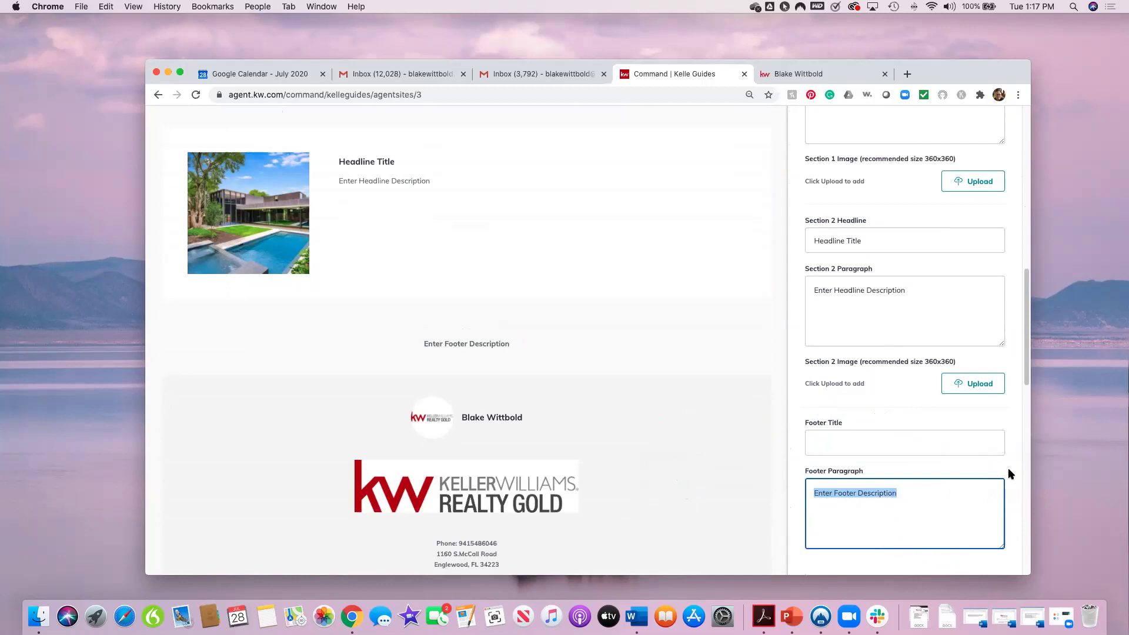
type("Don't look behind the curtain")
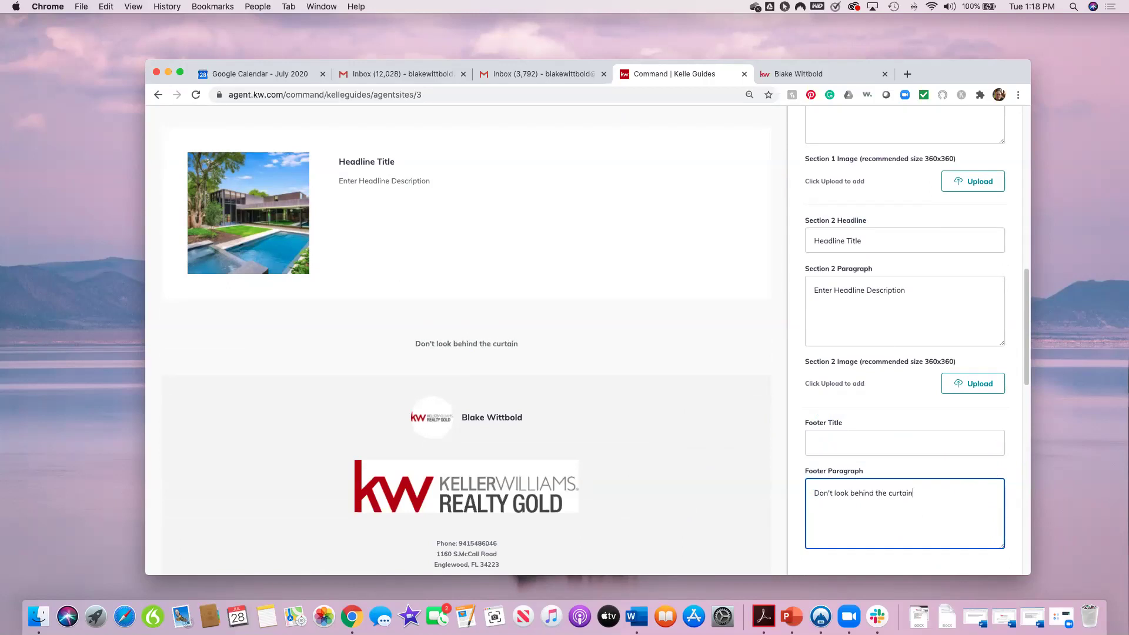
type("!")
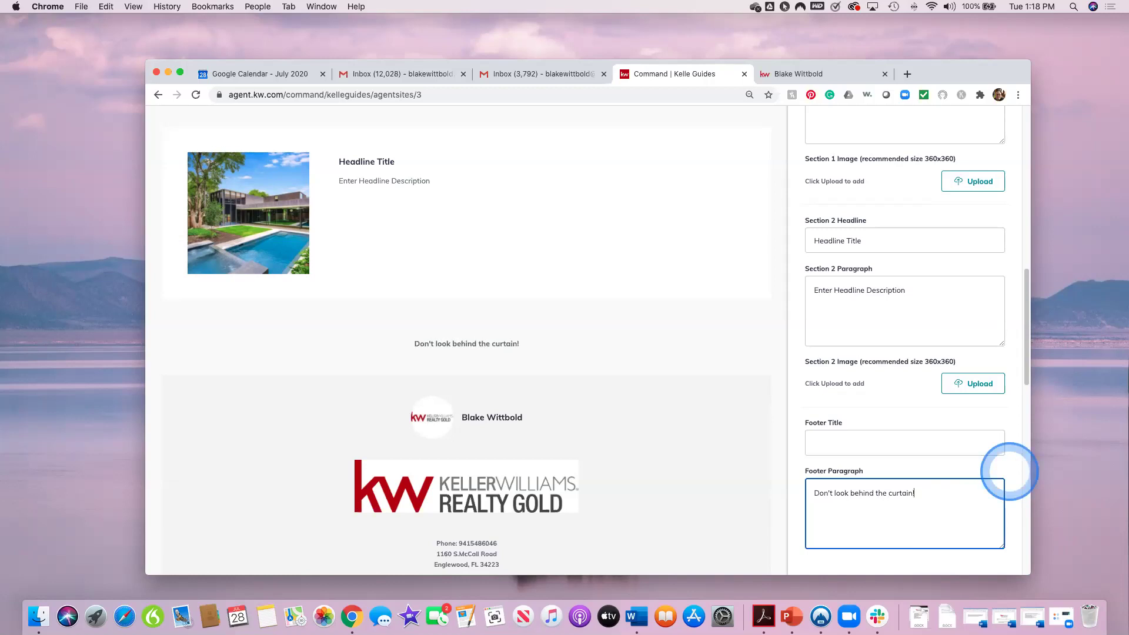
left_click(817, 495)
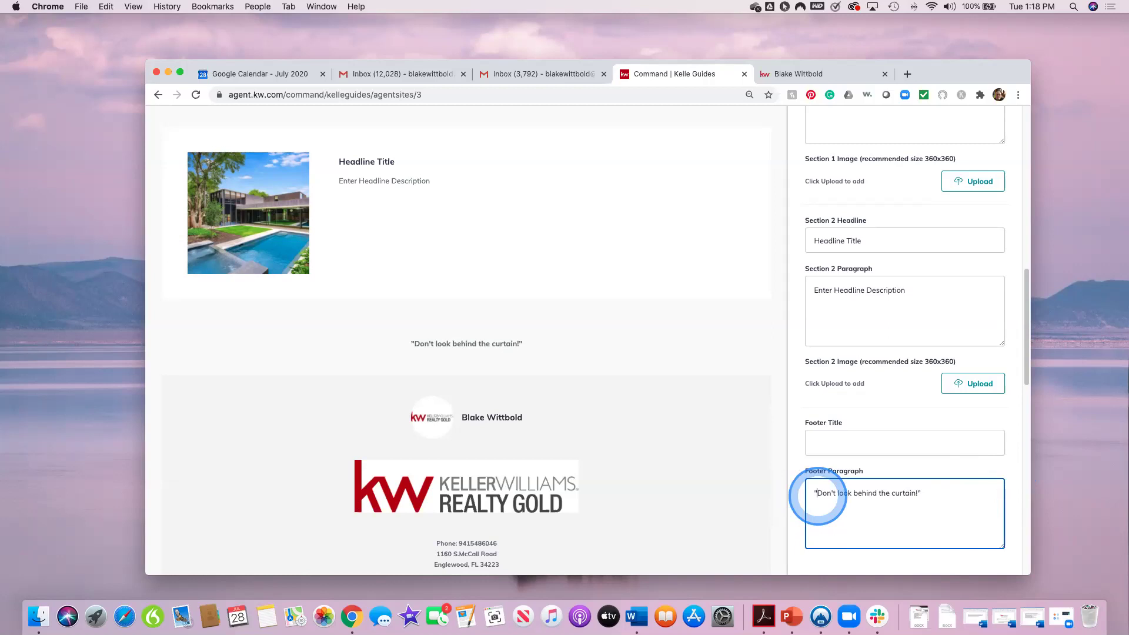
left_click_drag(434, 159, 640, 262)
scroll(588, 280, "up", 5)
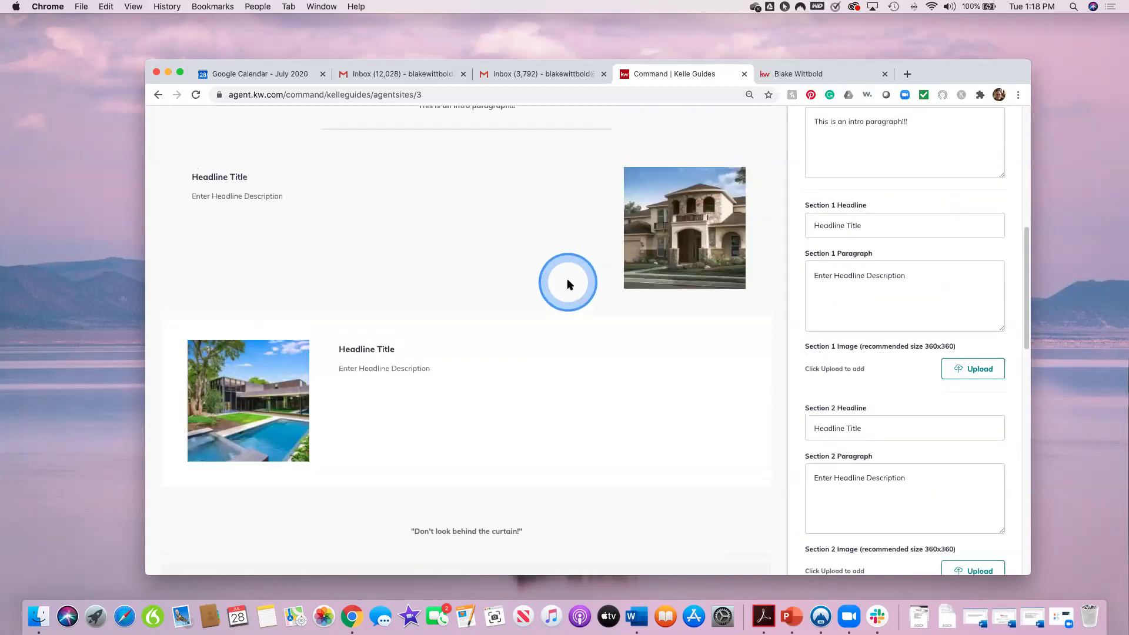
scroll(568, 285, "up", 4)
scroll(568, 285, "down", 15)
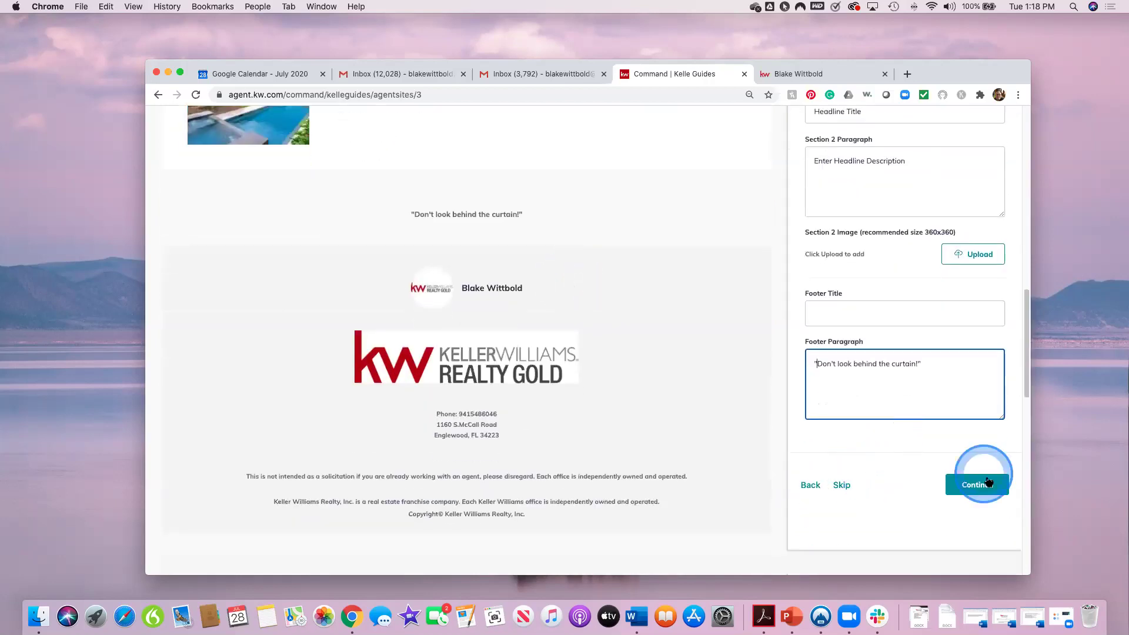
Step: On the About Me page, replace 'Ambassador' in the SEO description with 'Market Center Tech Trainer'
left_click(978, 488)
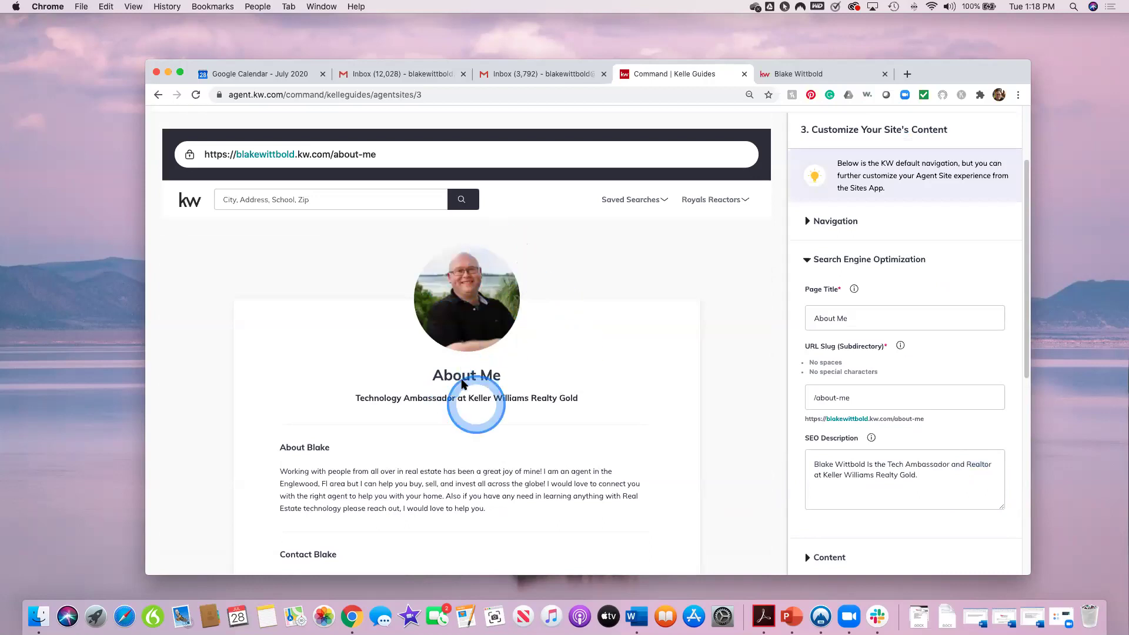
scroll(650, 407, "down", 2)
scroll(650, 407, "down", 5)
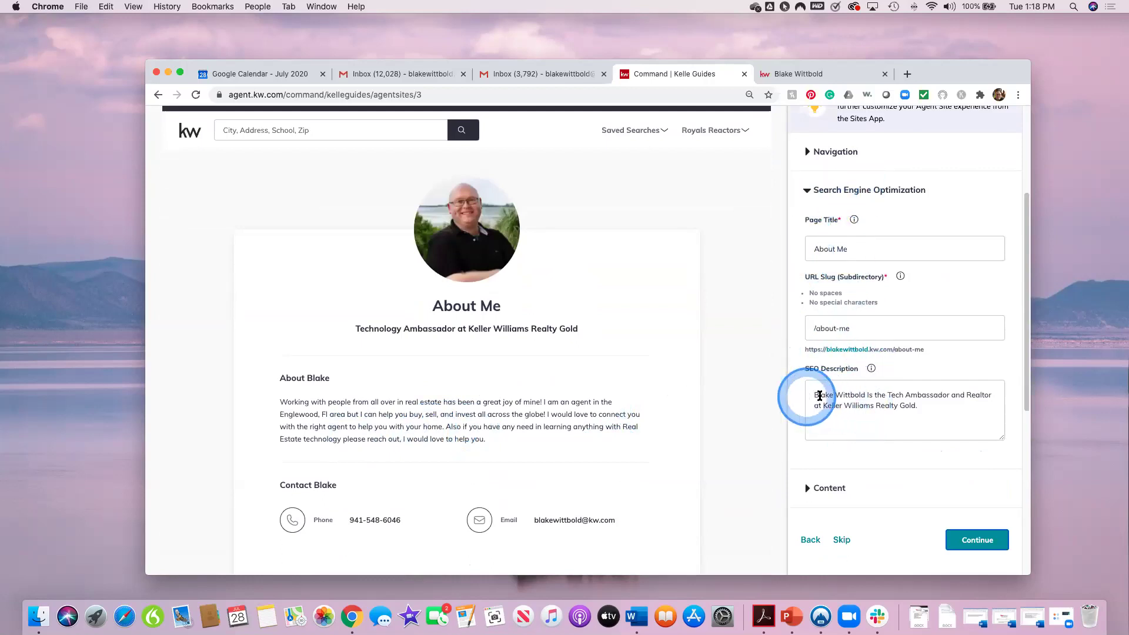
left_click(953, 394)
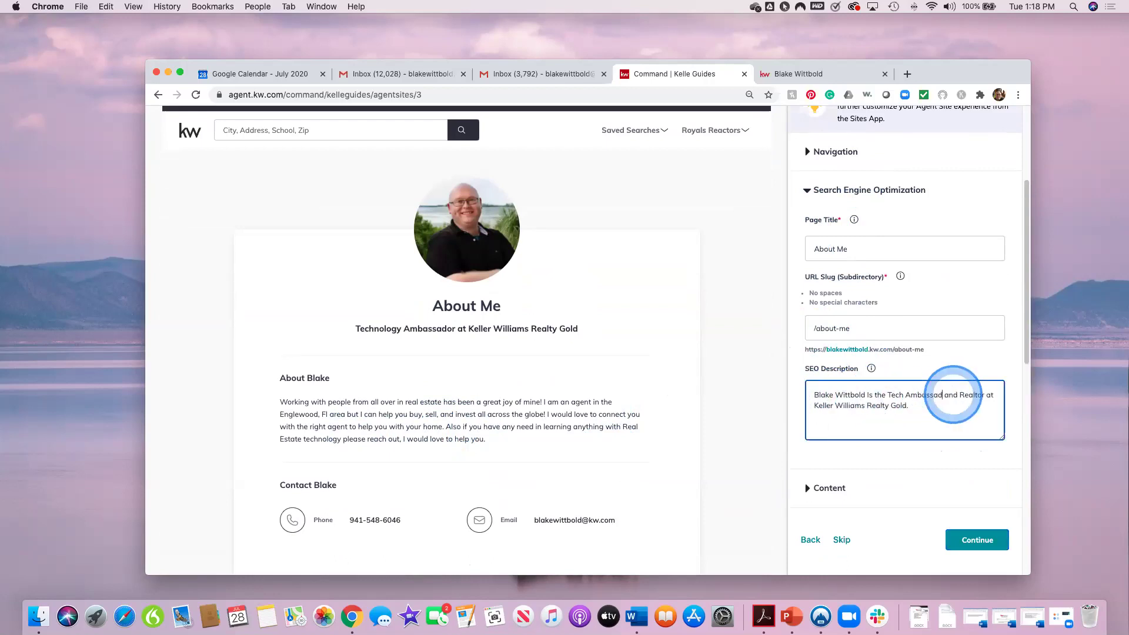
key("BackSpace")
key("BackSpace")
key("BackSpace")
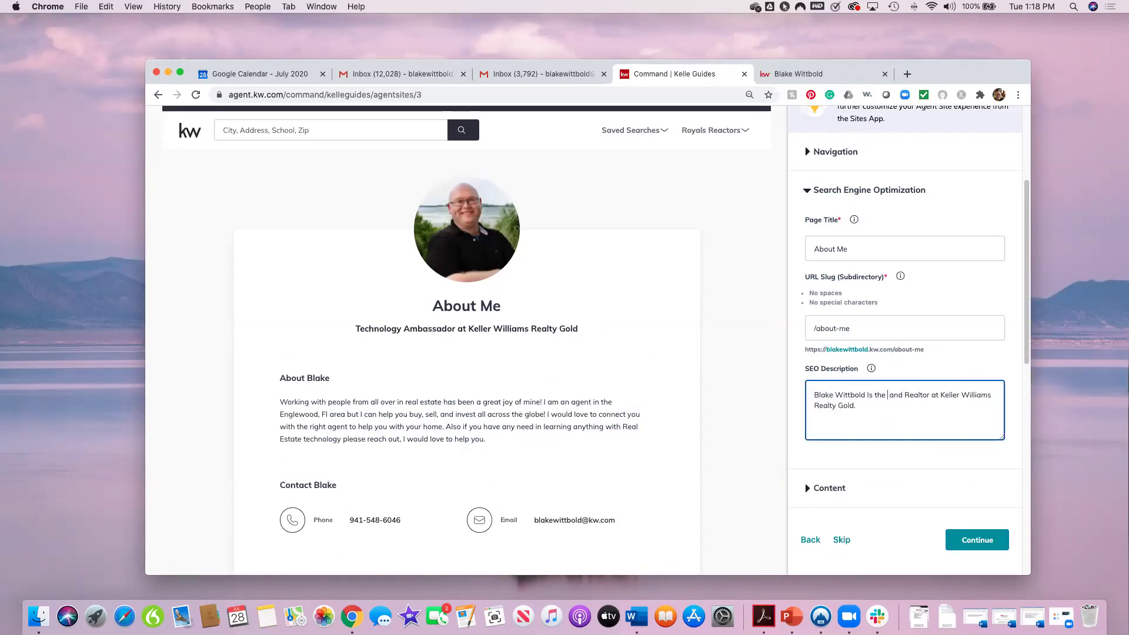
type("Mark")
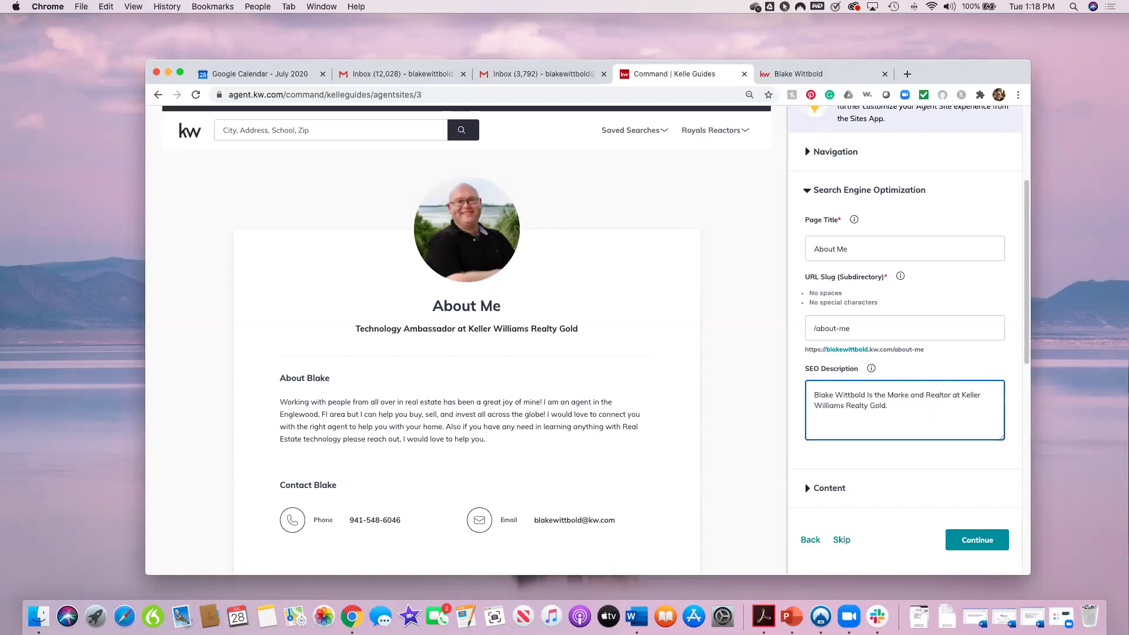
type("et Cen")
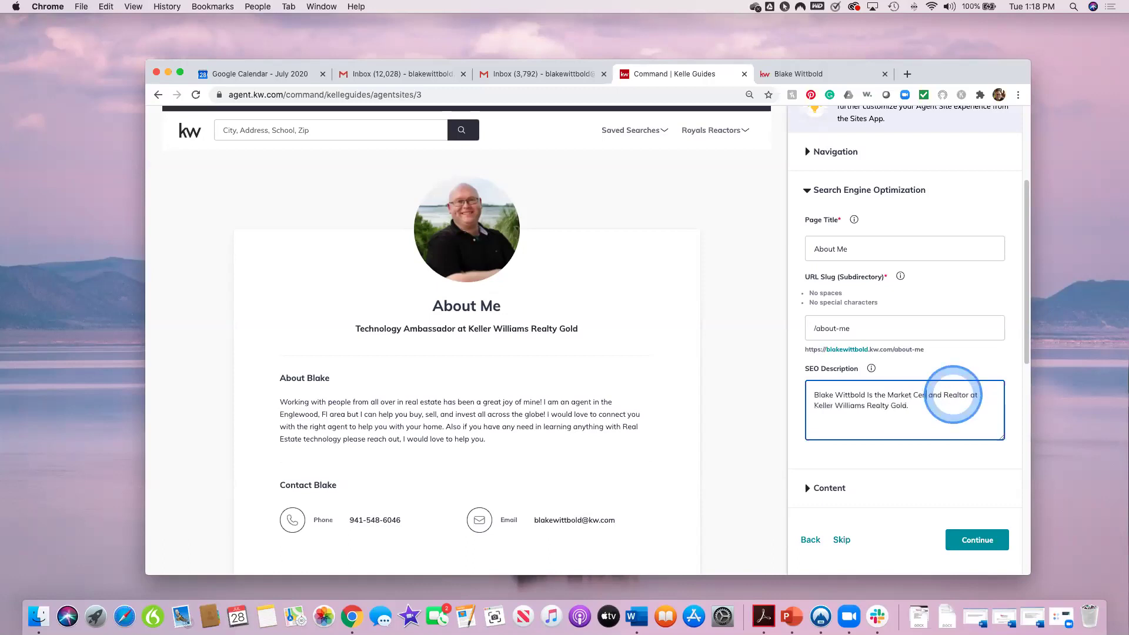
type("ter Tech Trainer")
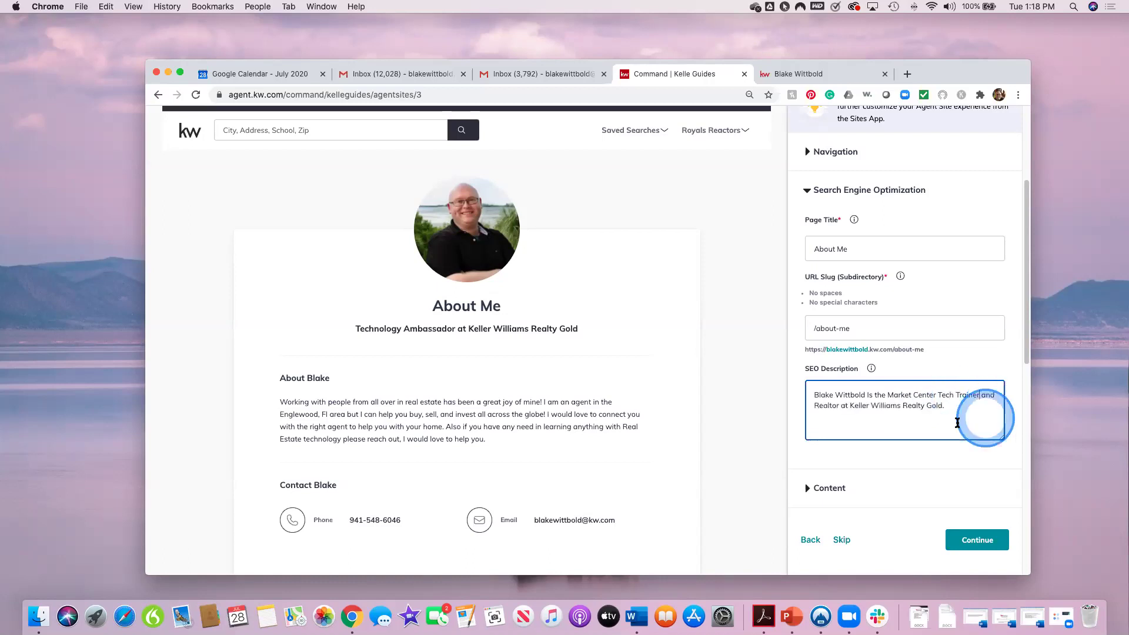
left_click(828, 500)
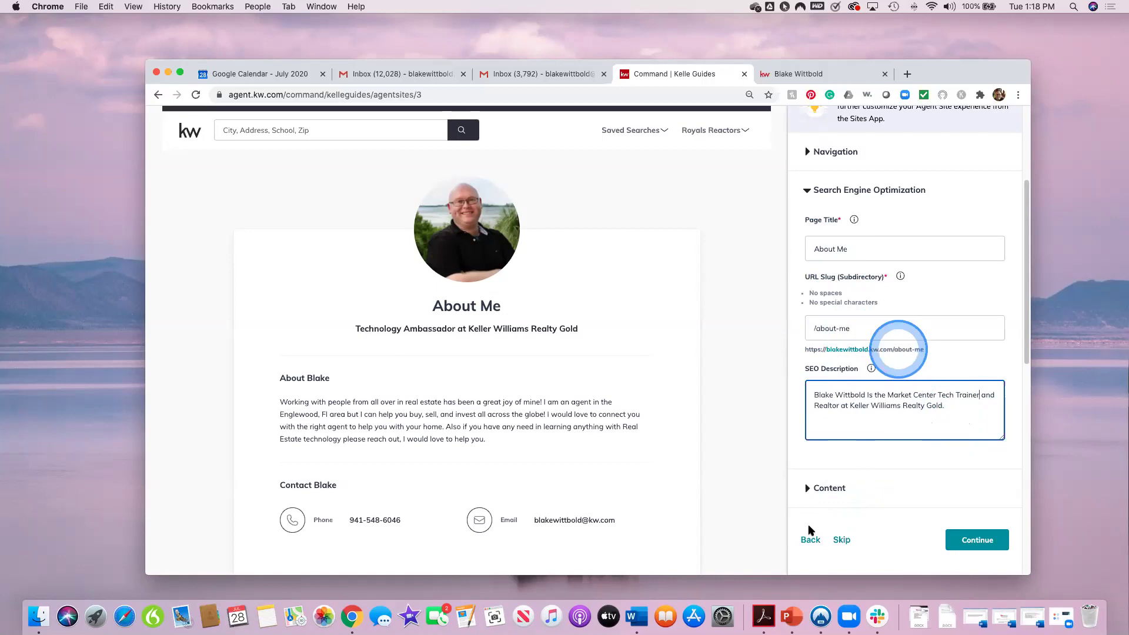
left_click(823, 488)
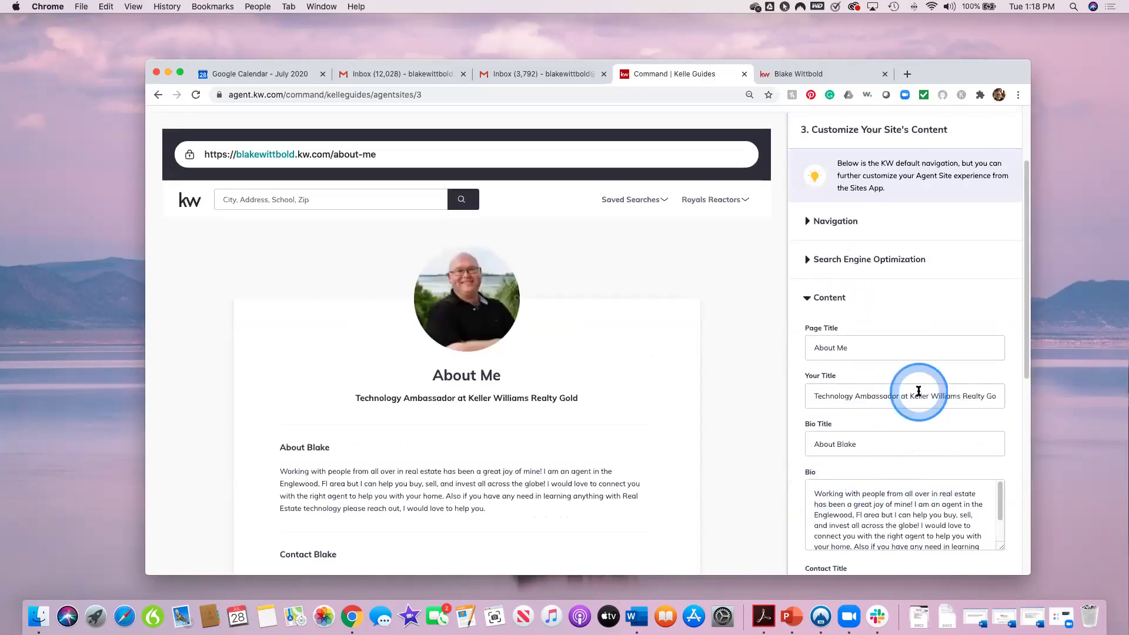
Step: Replace 'Ambassador' in the title with 'Market Center Tech Trainer at Keller Williams Realty Gold', check bio and contact details, and continue
left_click(899, 396)
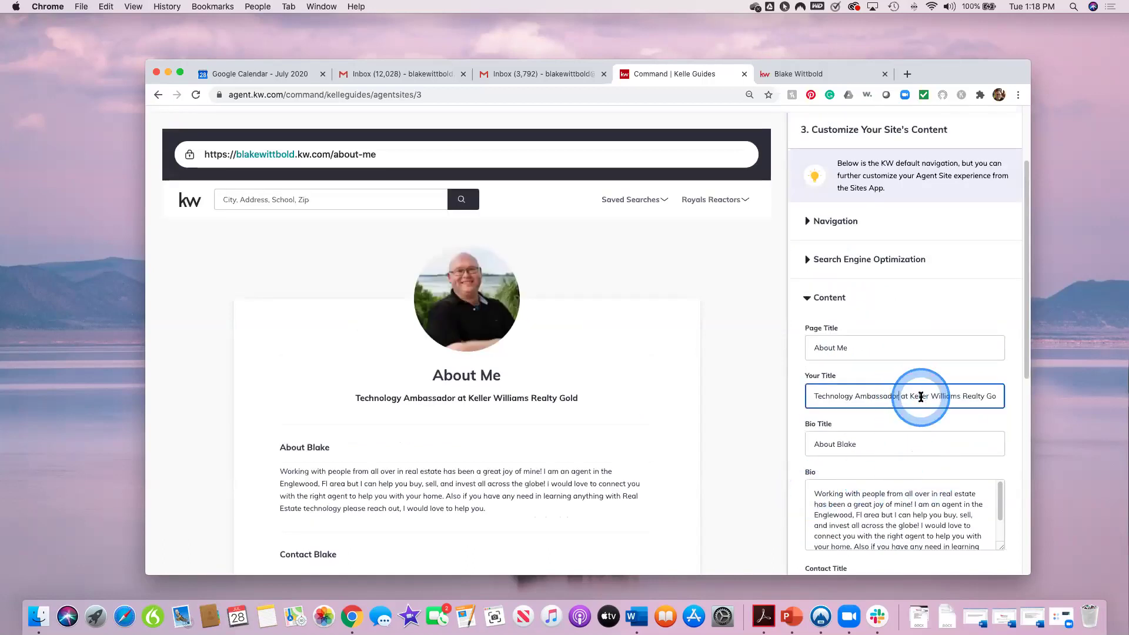
key("BackSpace")
key("BackSpace")
key("BackSpace")
key("BackSpace")
key("BackSpace")
key("BackSpace")
key("BackSpace")
key("BackSpace")
key("BackSpace")
key("BackSpace")
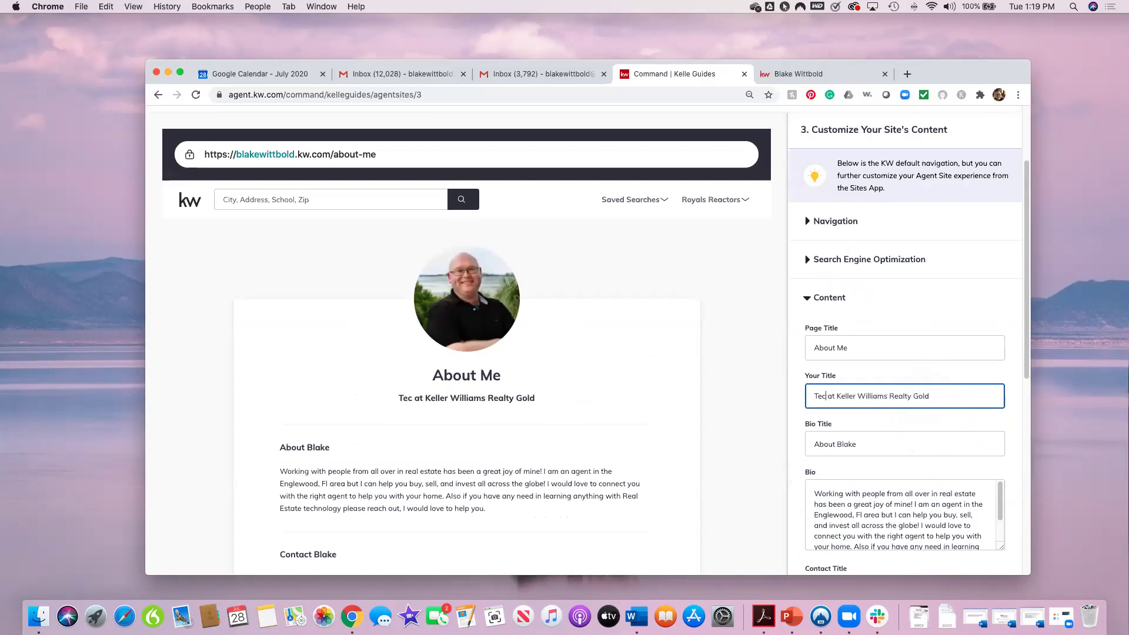
type("Market Center Tech Trainer at K")
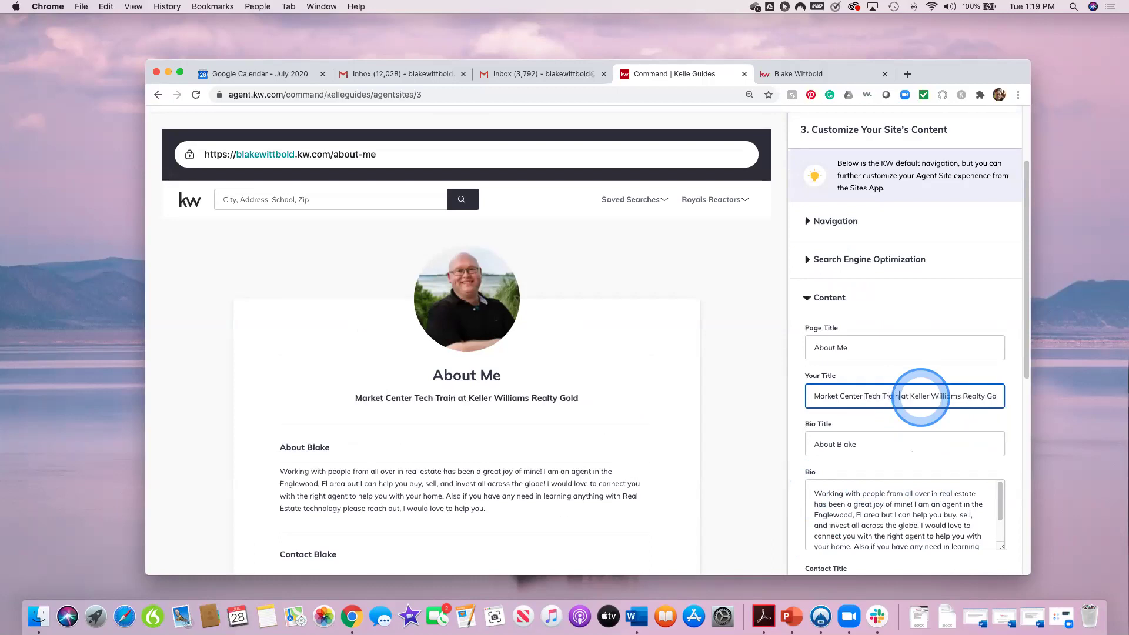
type("eller")
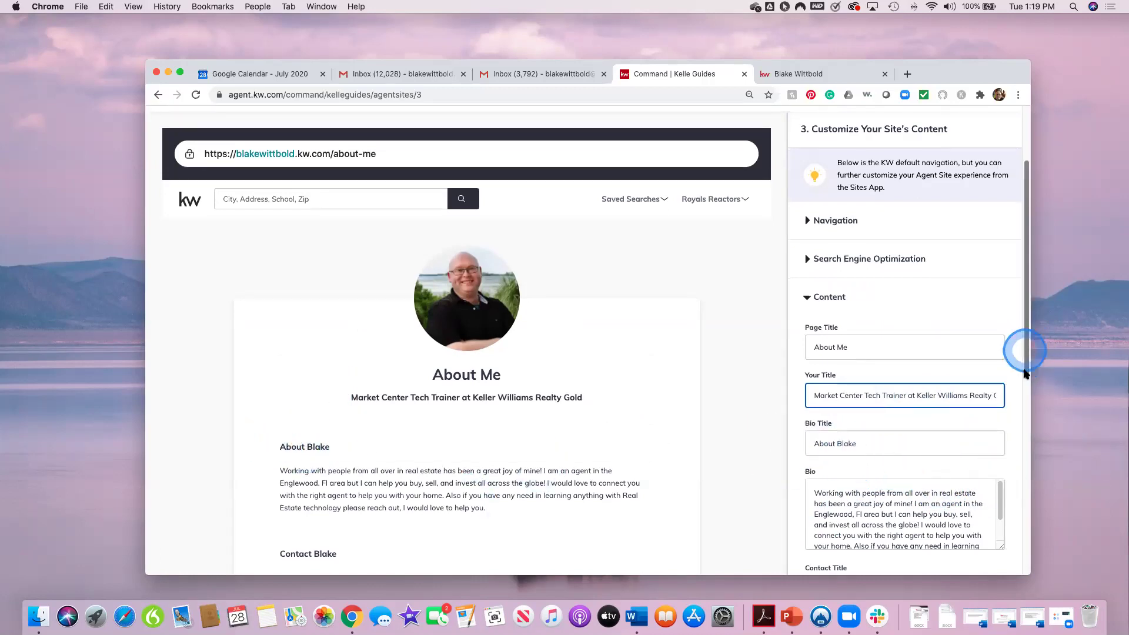
scroll(1020, 364, "down", 5)
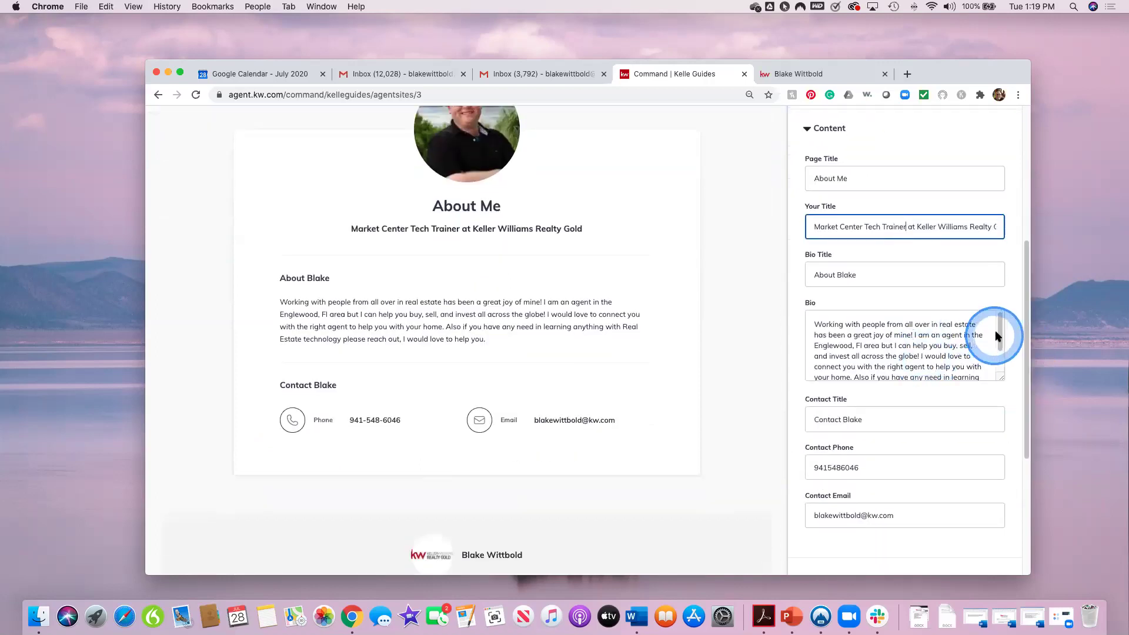
left_click_drag(1000, 333, 998, 357)
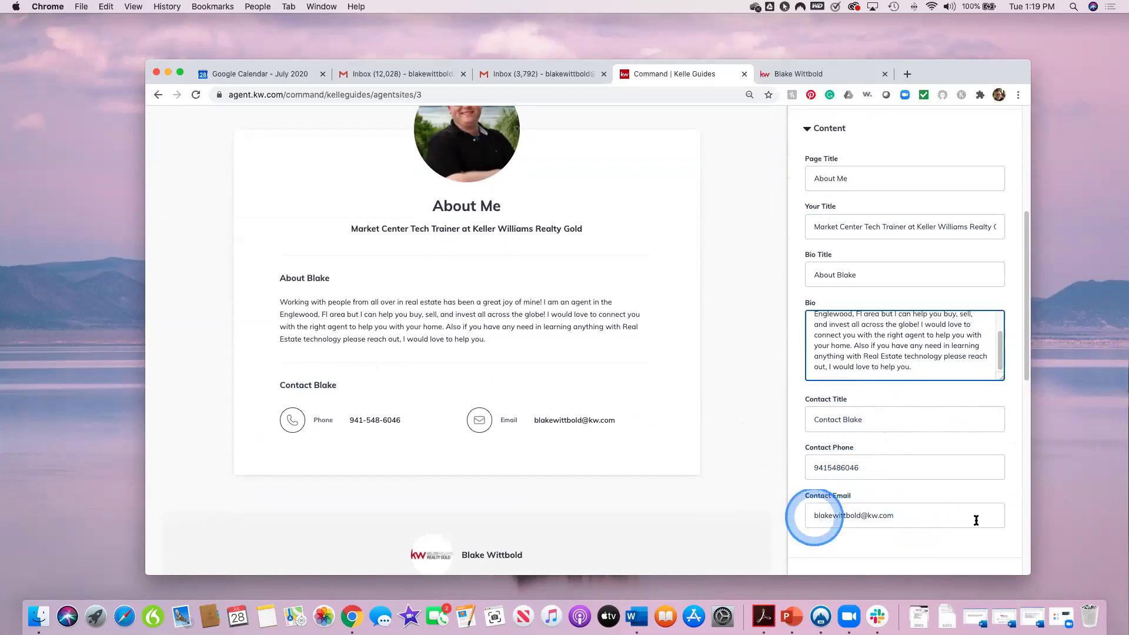
scroll(934, 531, "down", 1)
scroll(934, 531, "down", 1)
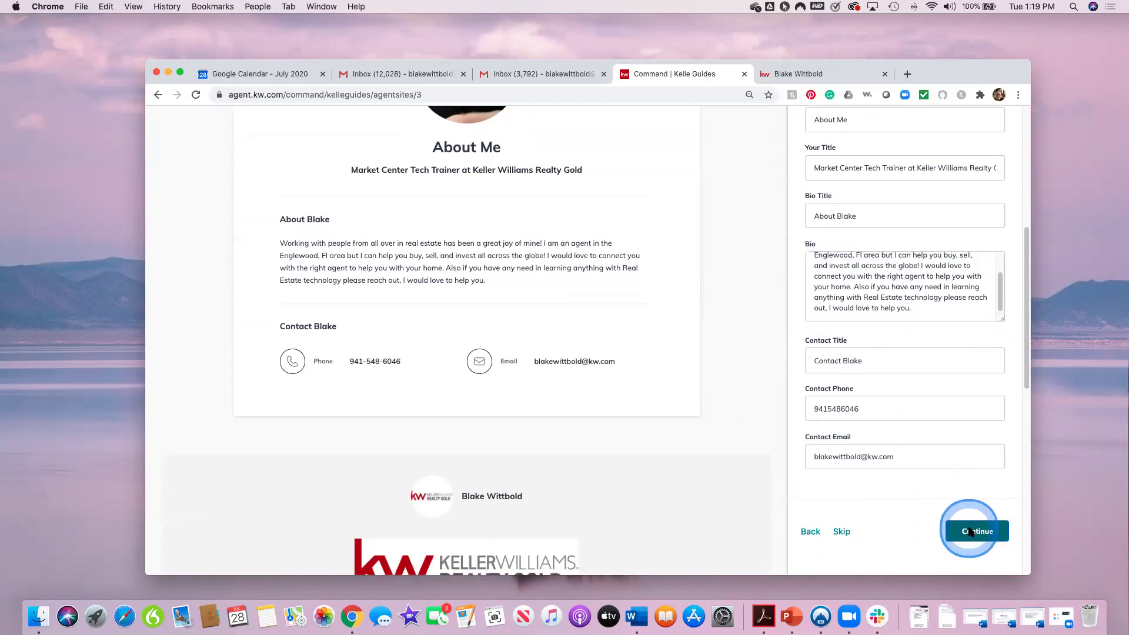
left_click(970, 532)
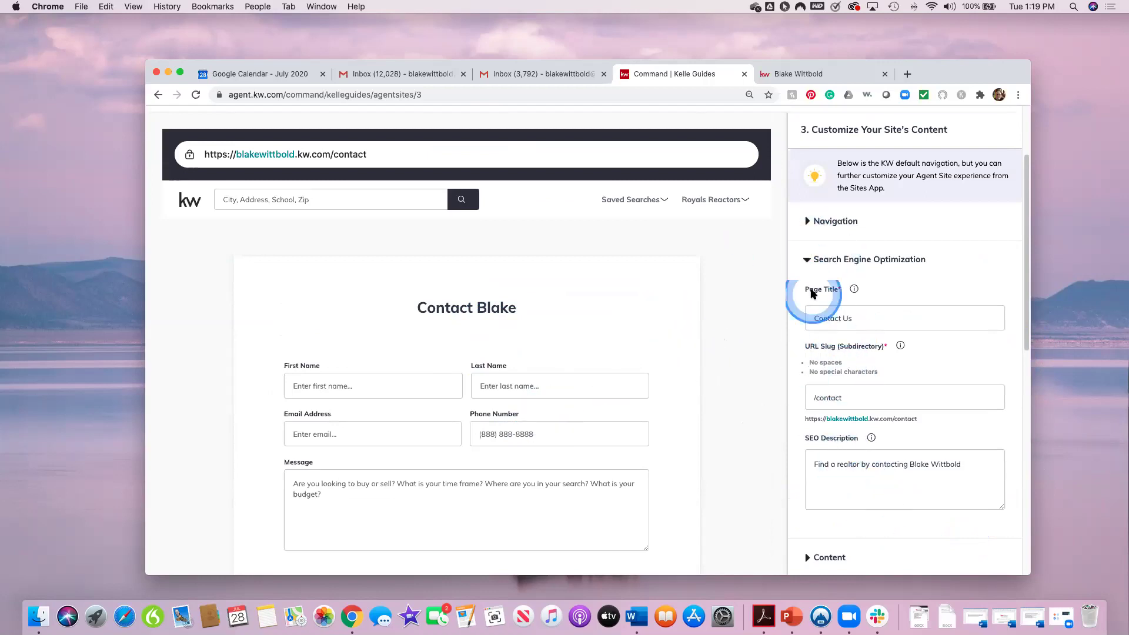
Step: Expand the Contact page content, review header, message hint, phone and email, then save and continue
scroll(954, 448, "down", 3)
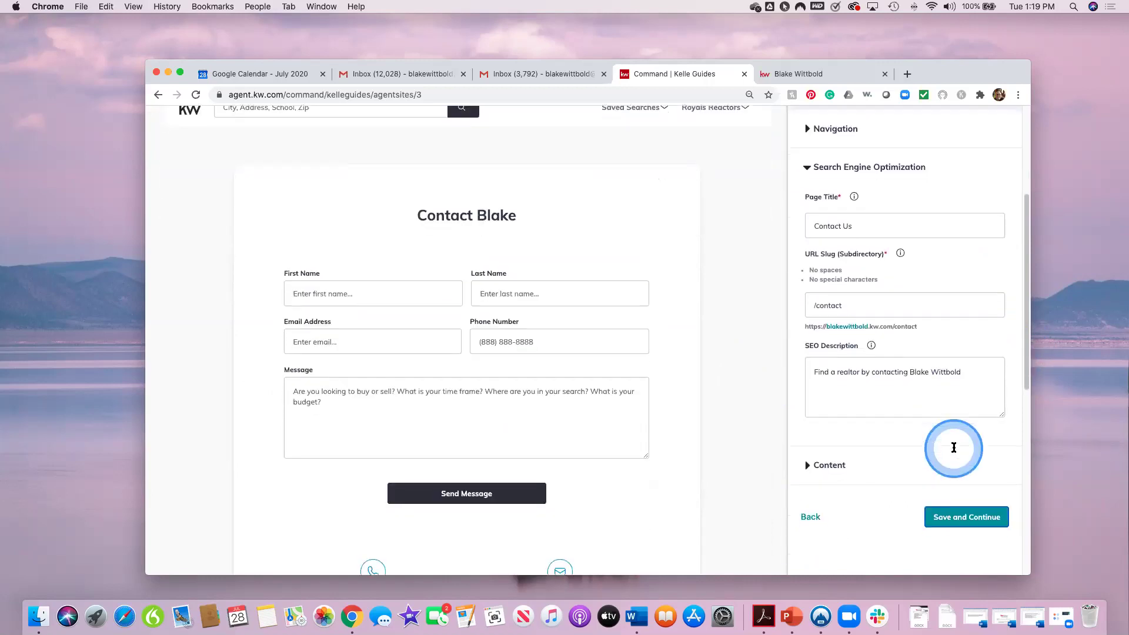
left_click(807, 433)
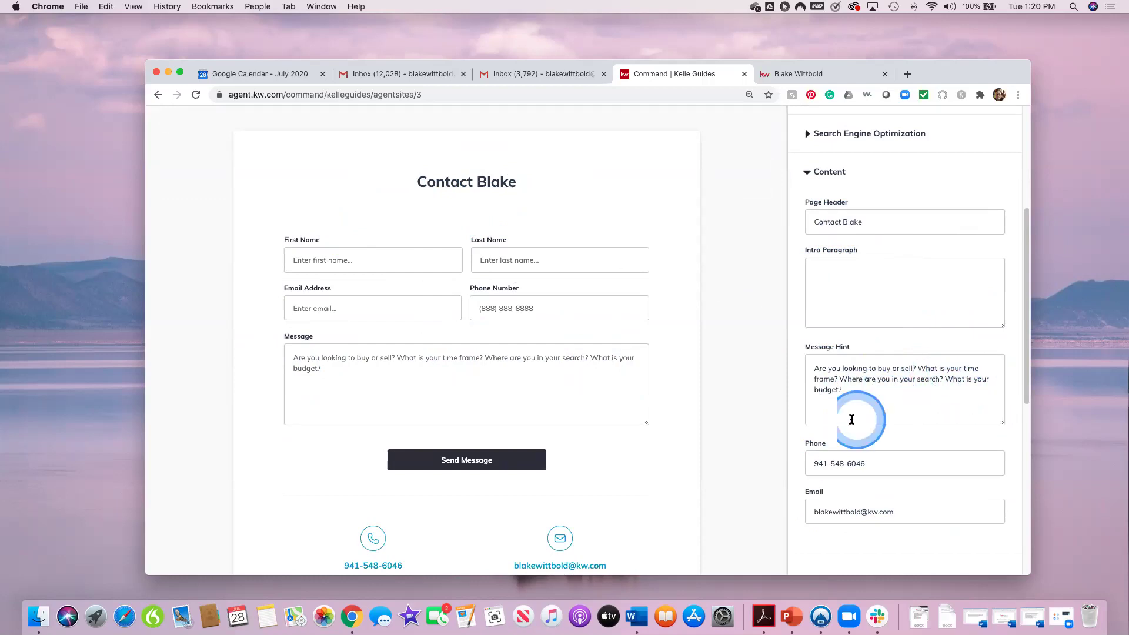
scroll(987, 495, "down", 2)
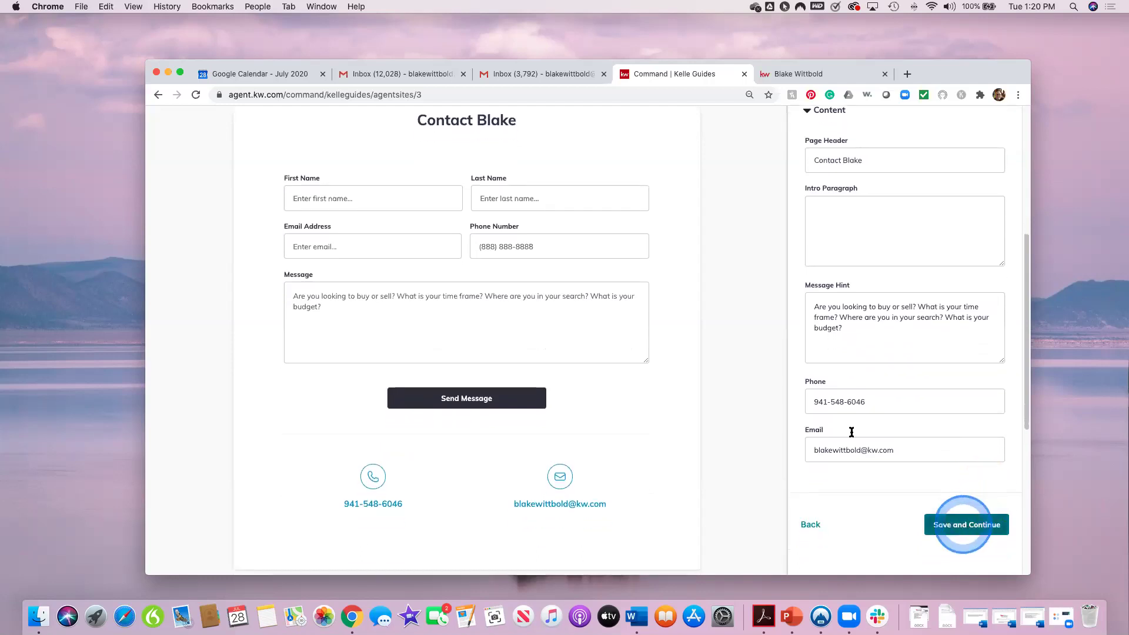
left_click(971, 527)
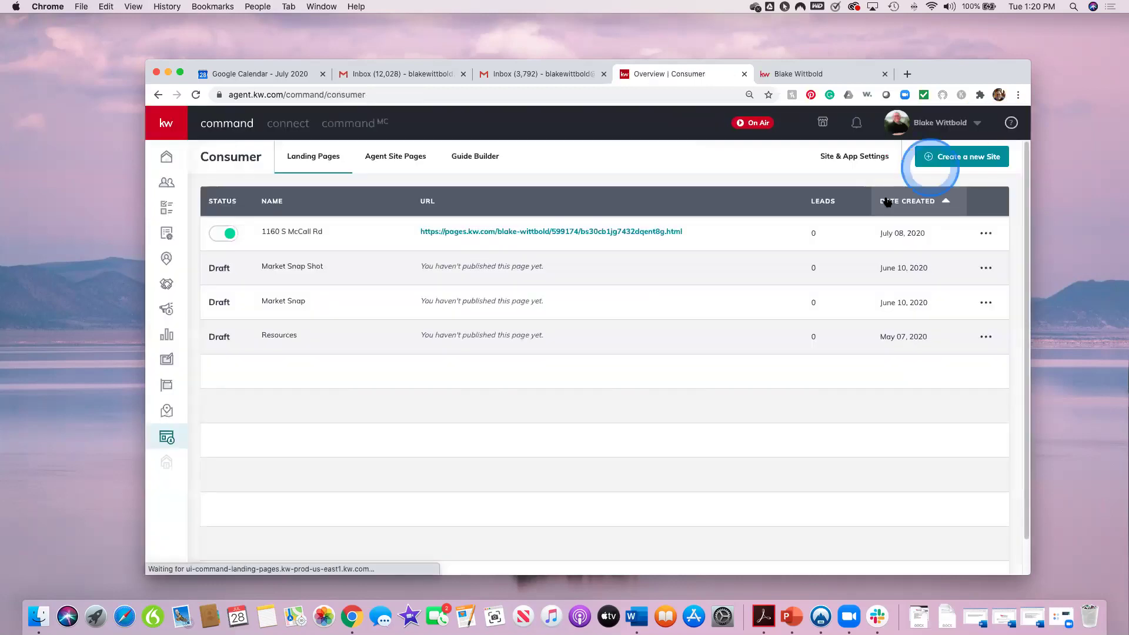
Step: Look over the Agent Site Pages list, then switch to the Guide Builder
left_click(395, 158)
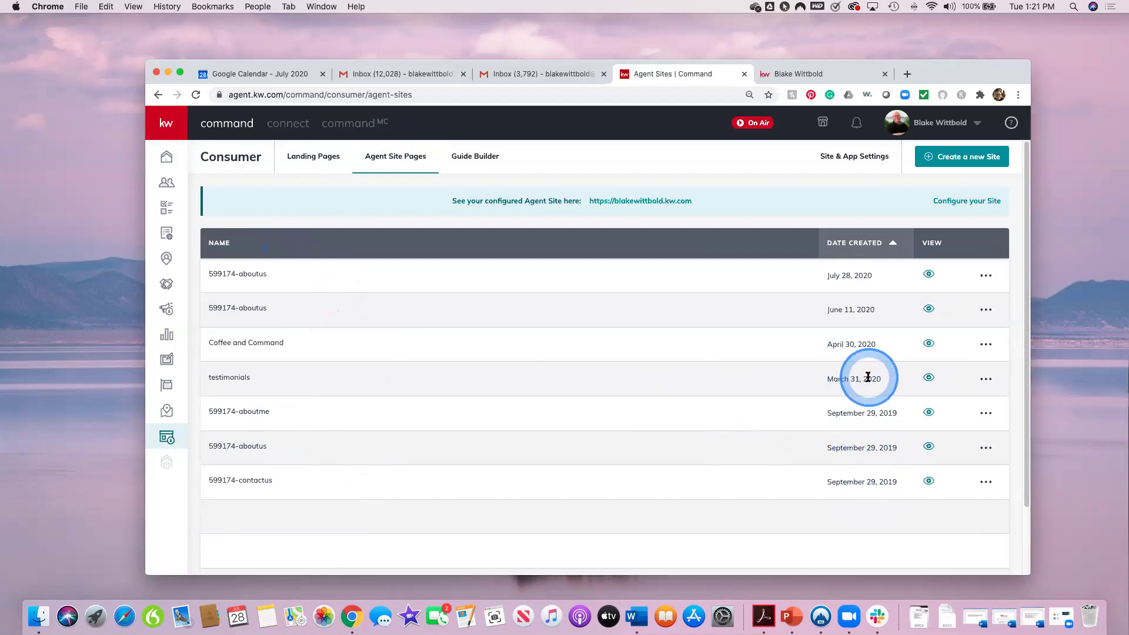
mouse_move(864, 375)
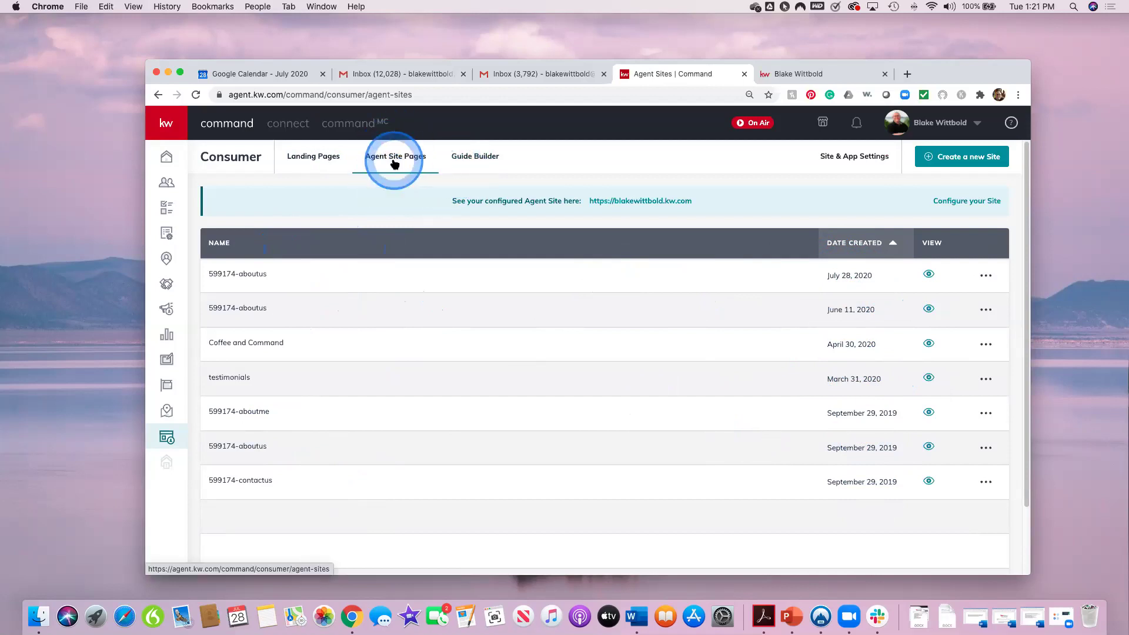
left_click(480, 161)
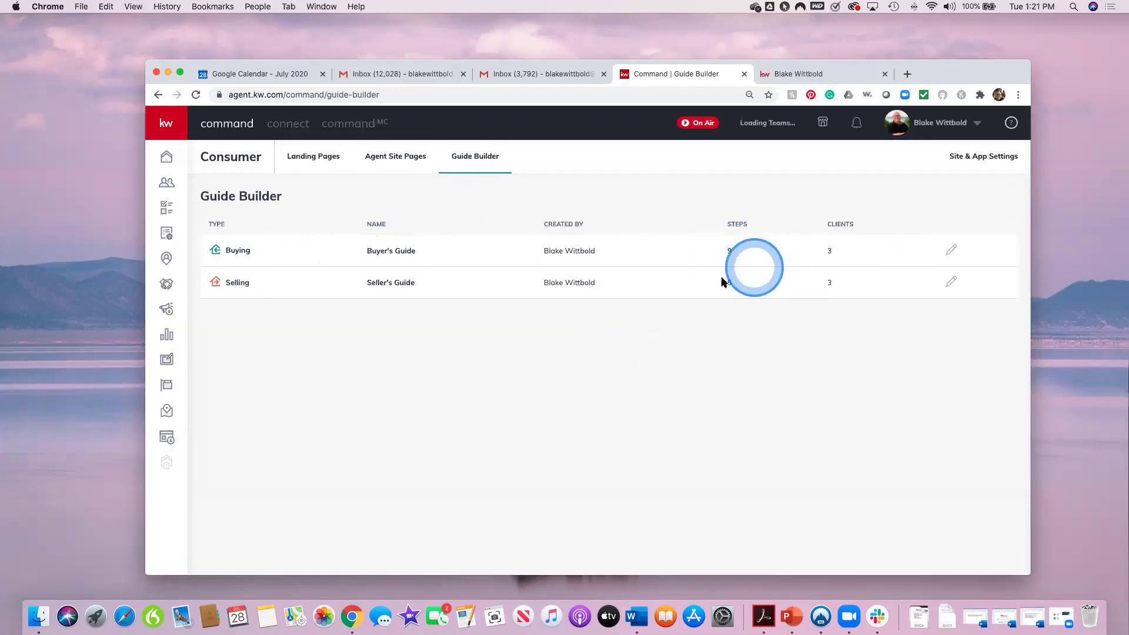
Step: In the Buyer's Guide, move Get Pre-Approved above Start Your Search and back, then go to Site & App Settings
left_click(950, 249)
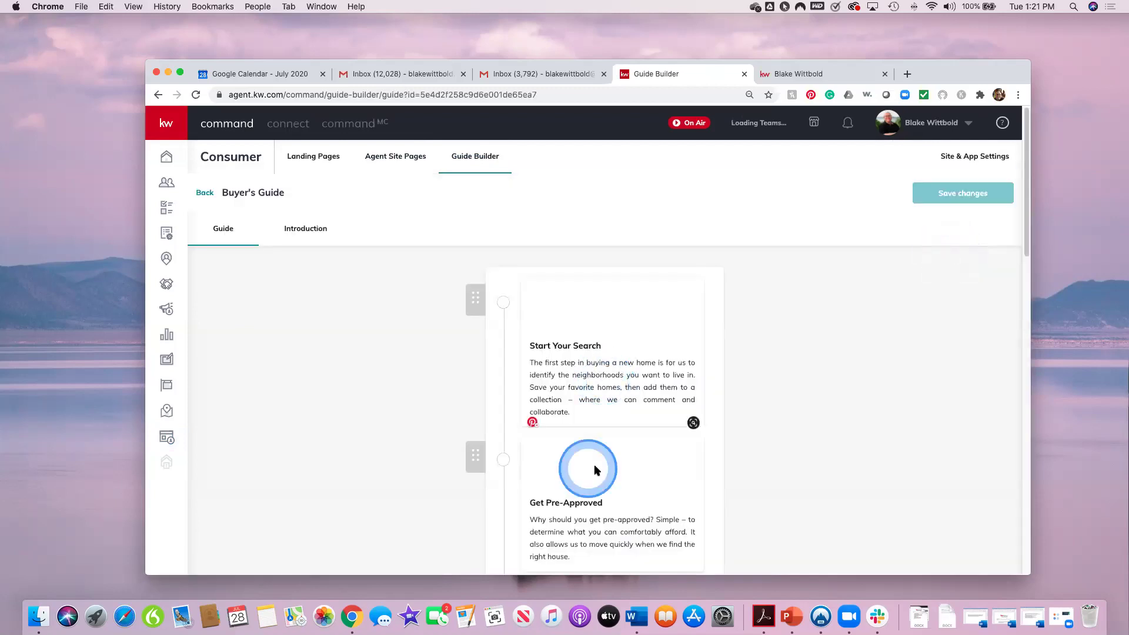
scroll(594, 469, "down", 3)
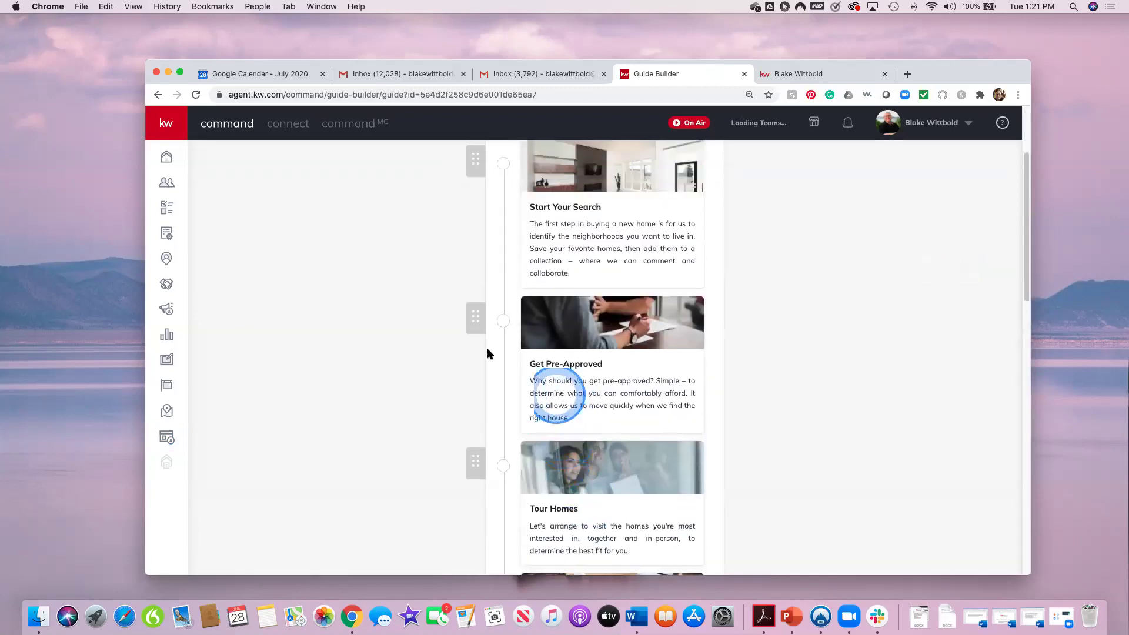
left_click_drag(474, 323, 488, 164)
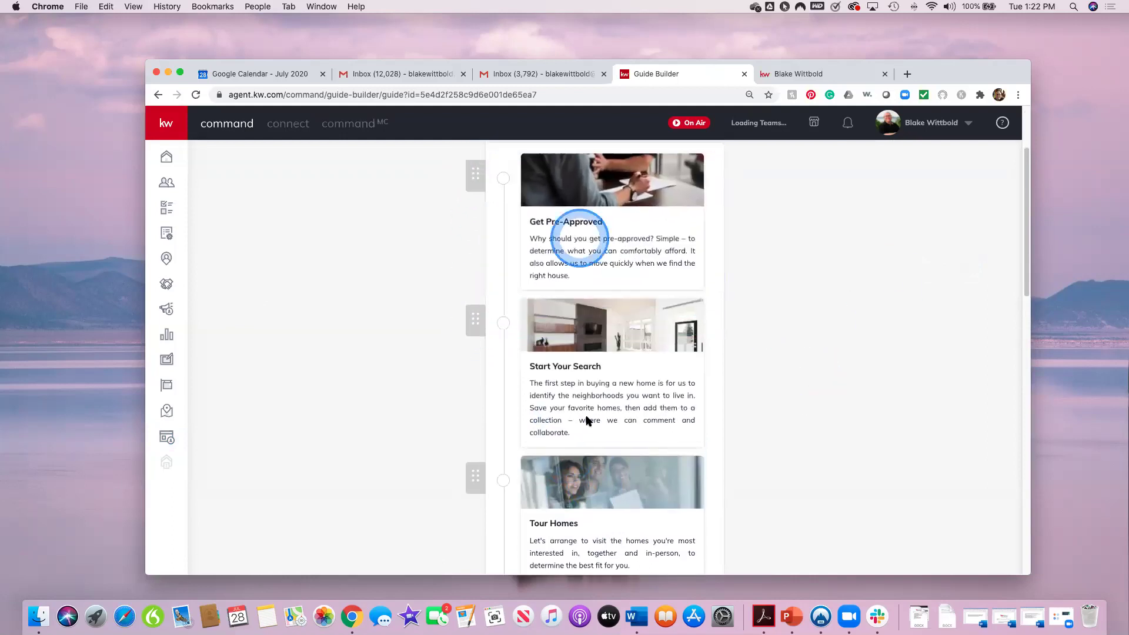
left_click(860, 429)
left_click_drag(466, 177, 478, 322)
left_click(467, 176)
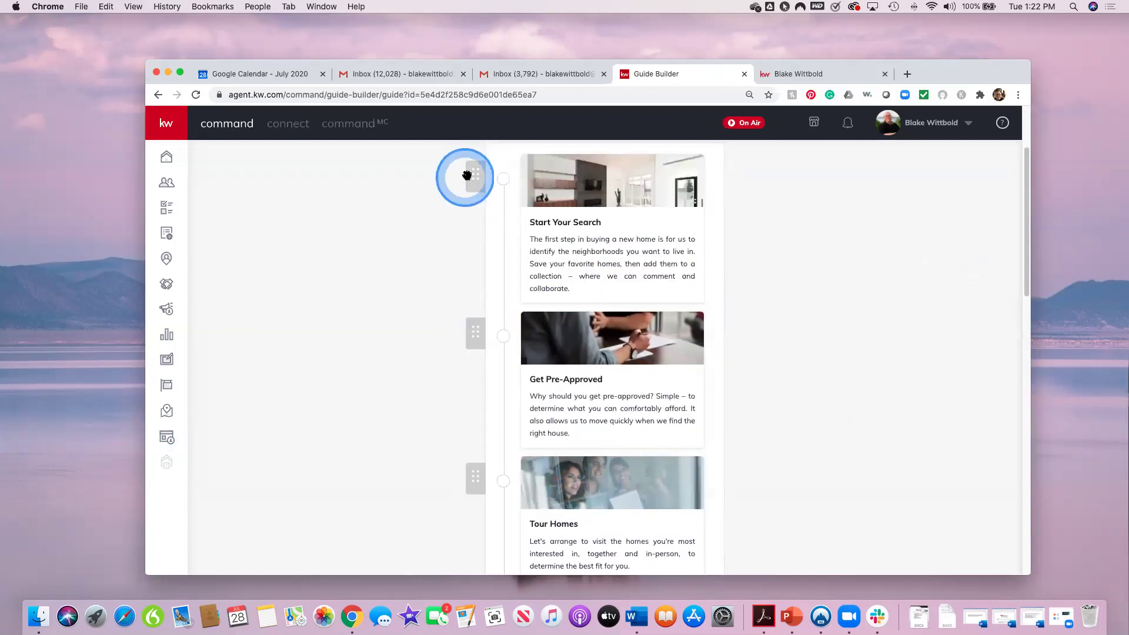
left_click_drag(468, 167, 972, 327)
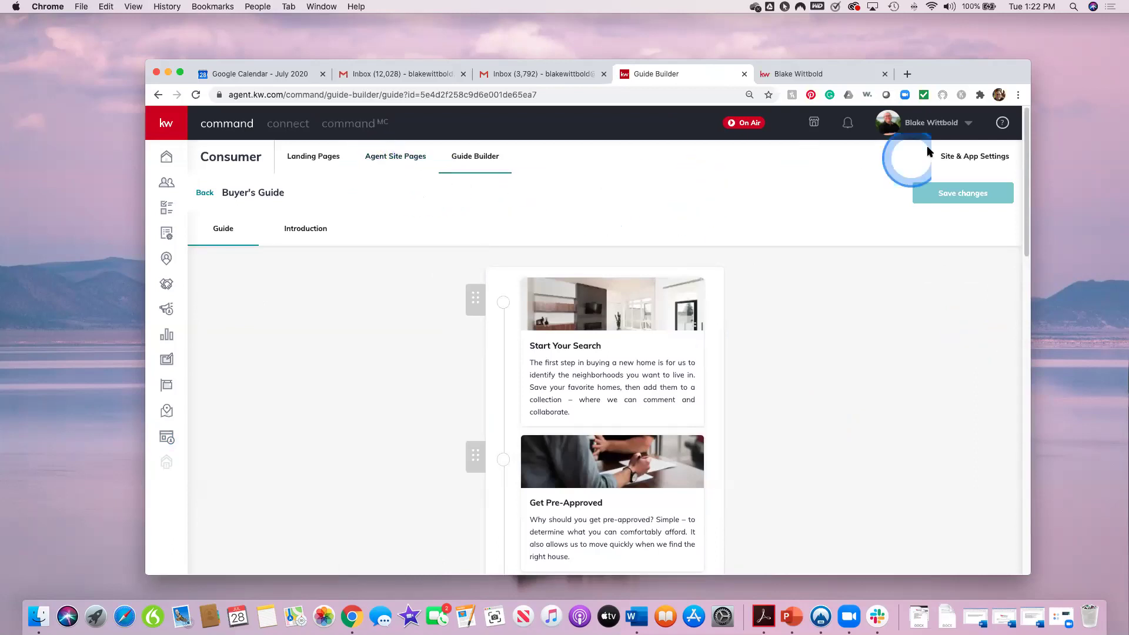
left_click(974, 157)
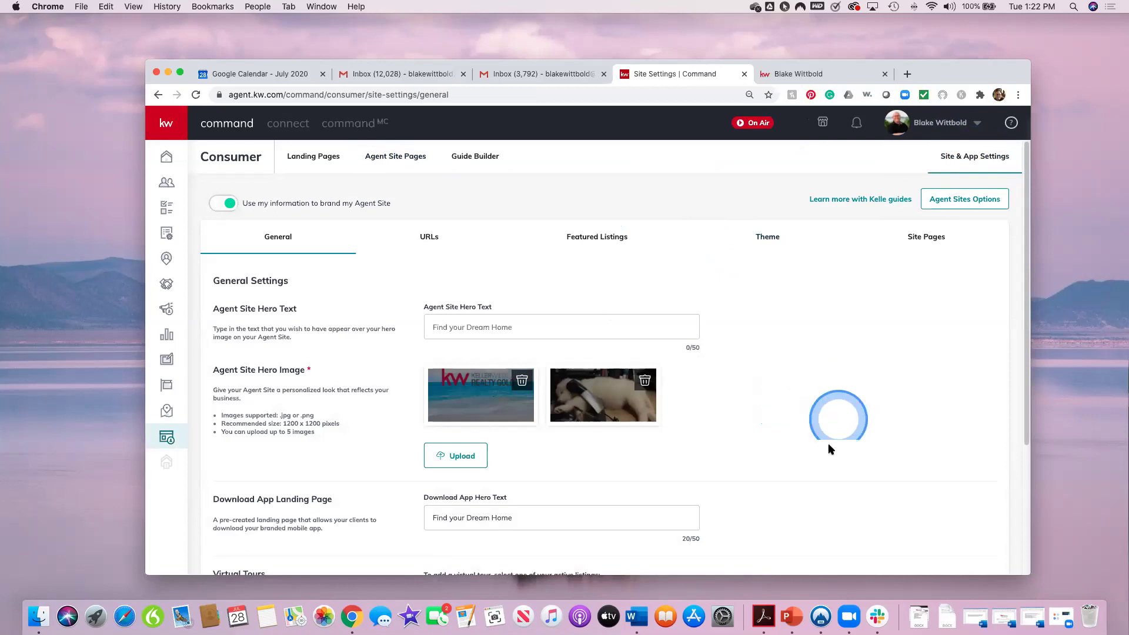
Step: Scroll through the General site settings and choose Select Listing under Virtual Tours
scroll(269, 283, "down", 1)
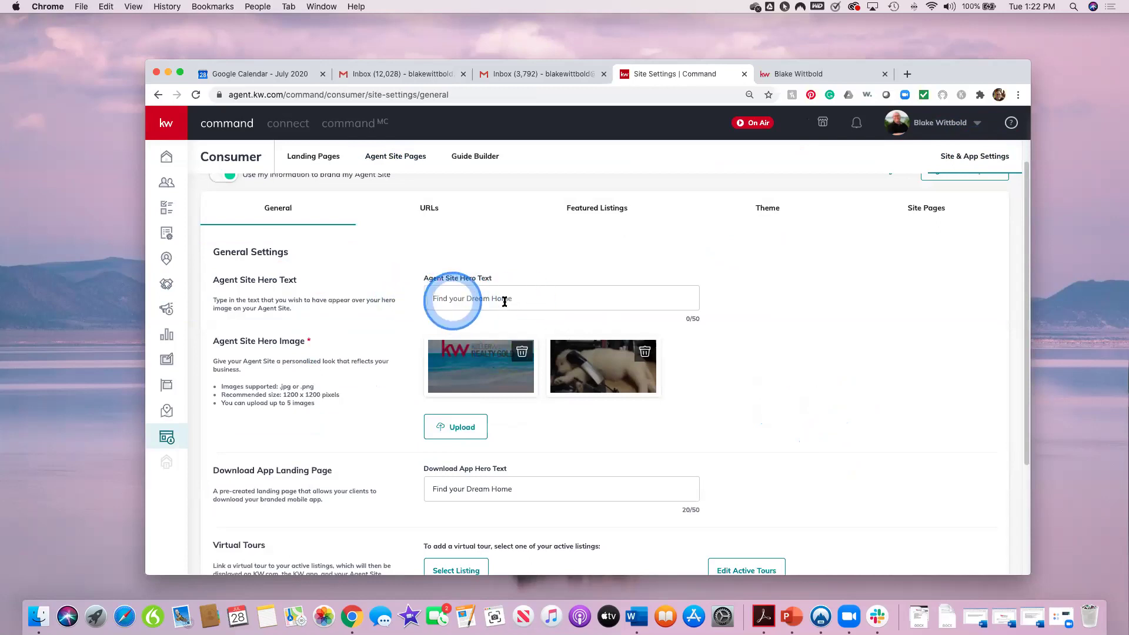
scroll(727, 432, "down", 2)
scroll(727, 436, "down", 1)
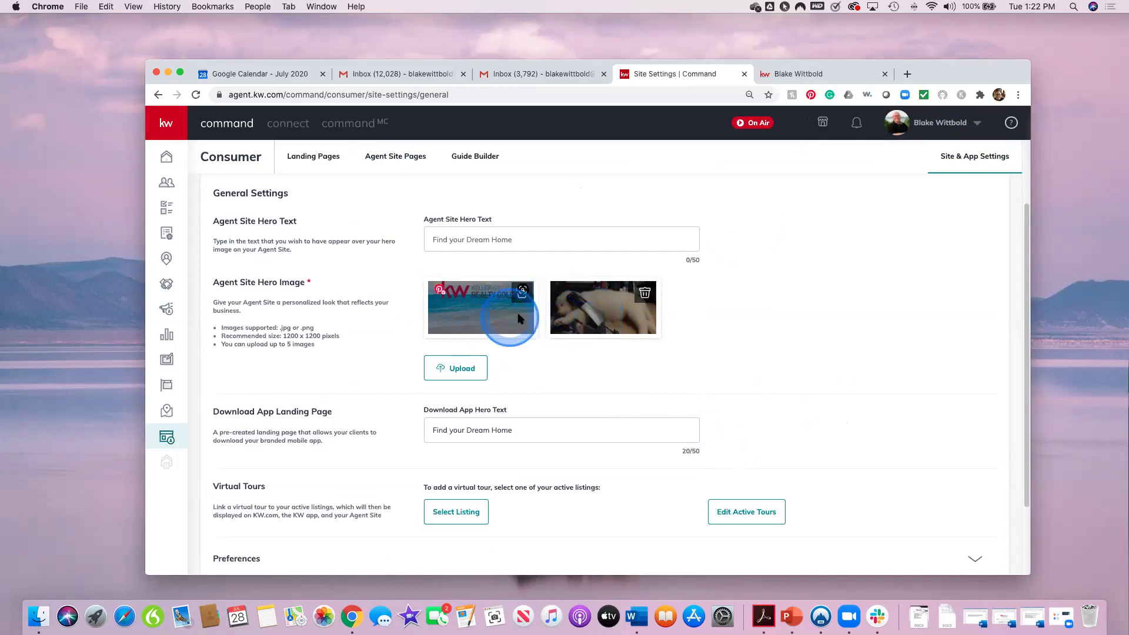
scroll(547, 383, "down", 1)
scroll(547, 383, "down", 3)
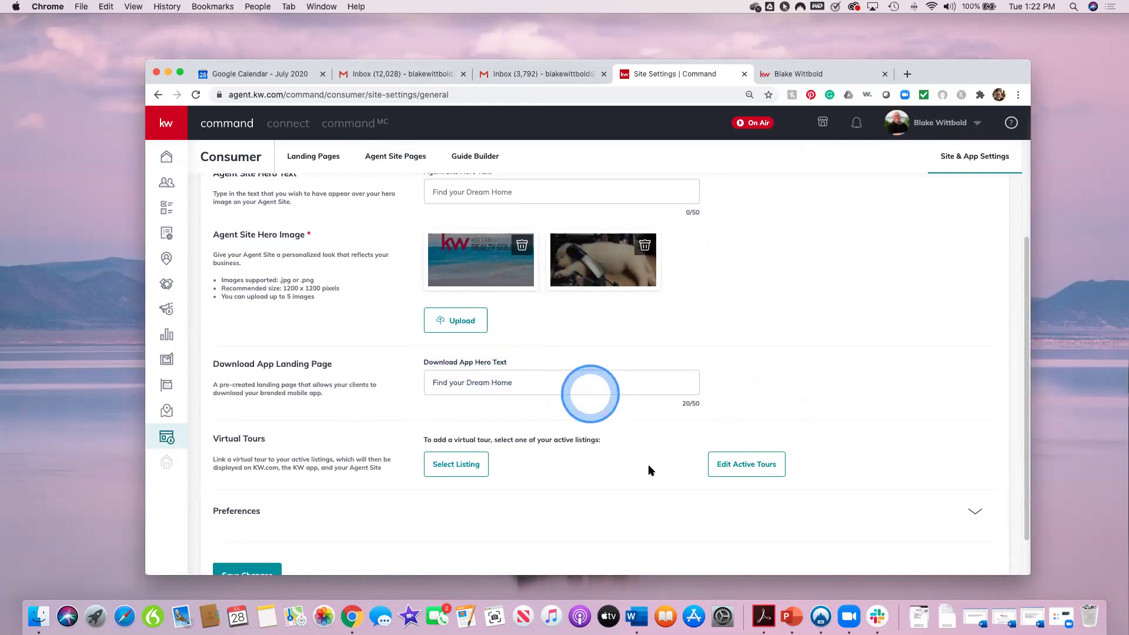
scroll(650, 468, "down", 3)
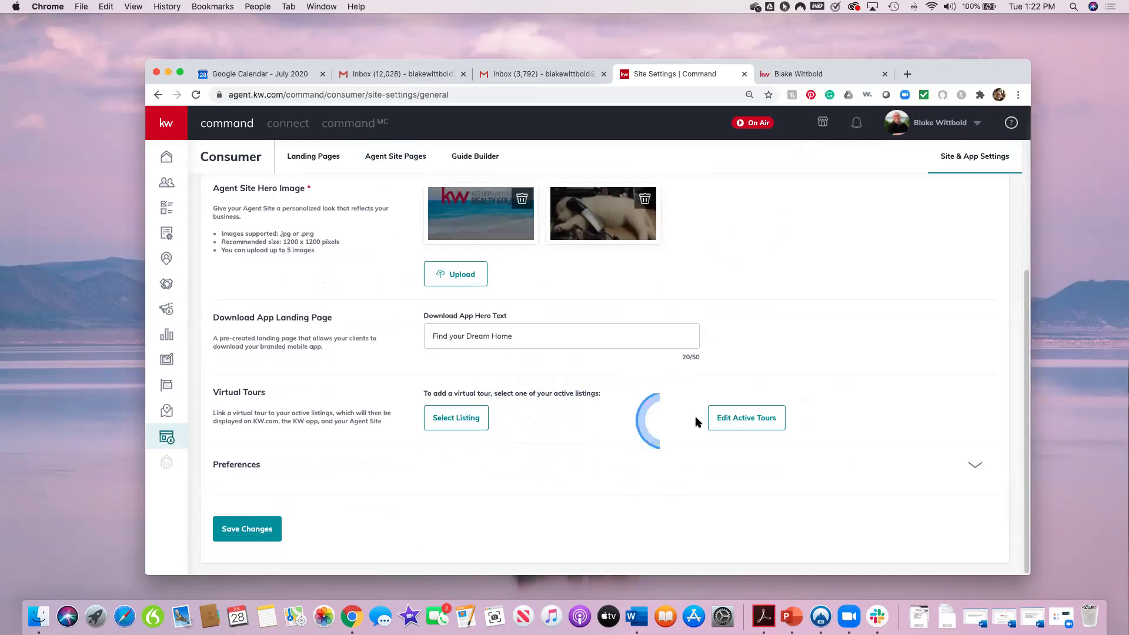
left_click(443, 425)
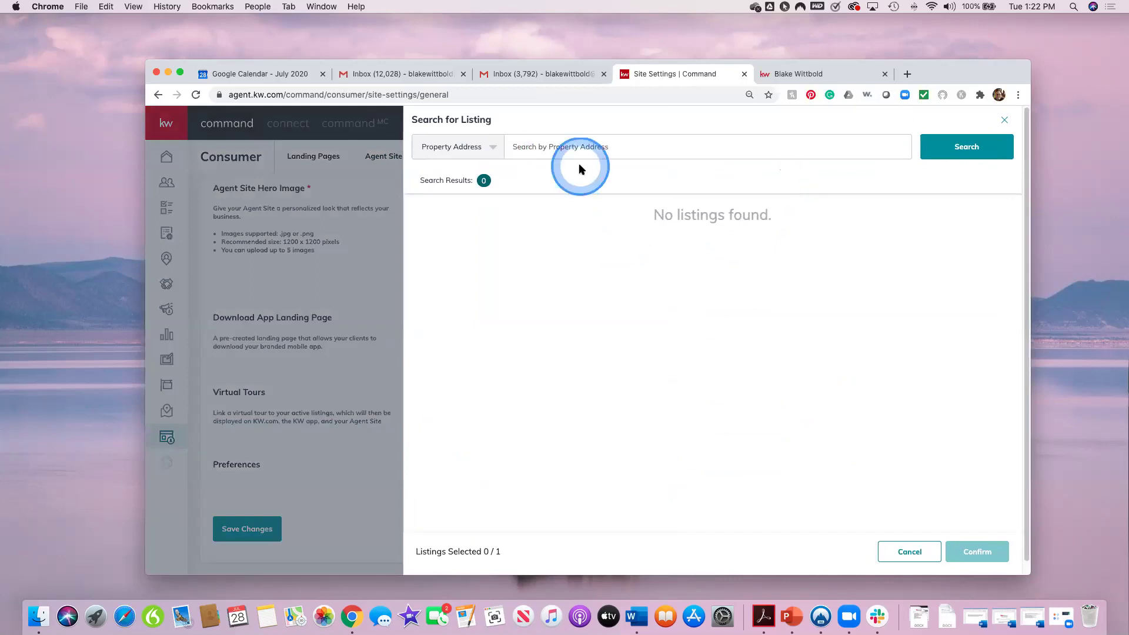
Step: Search listings by City for 'Englewood, FL'
left_click(569, 142)
left_click(476, 152)
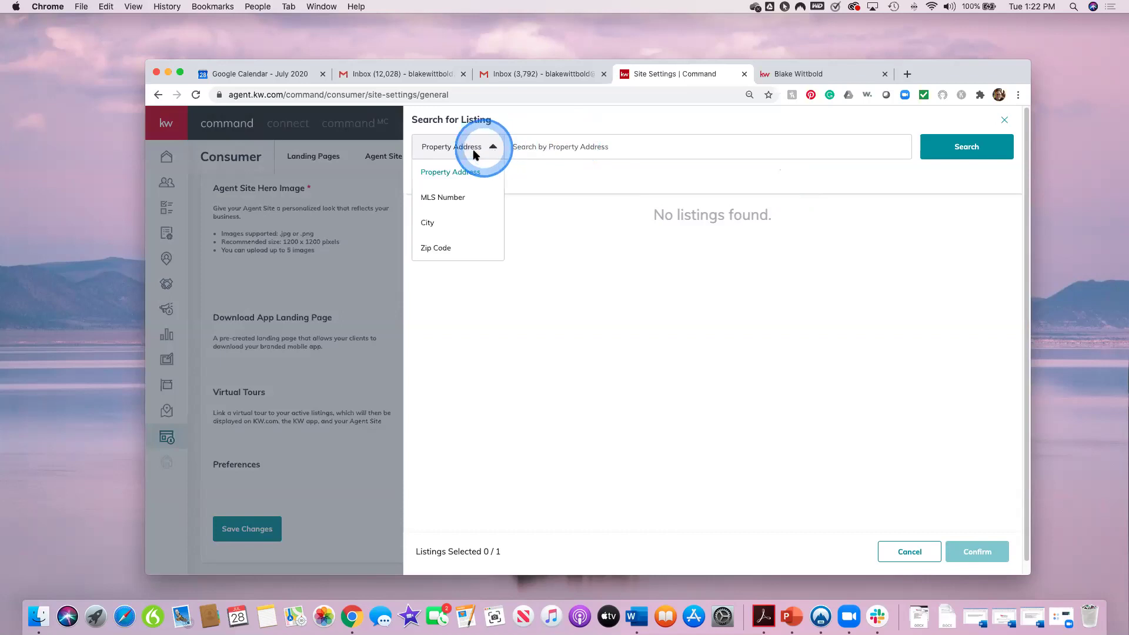
left_click(450, 222)
left_click(537, 146)
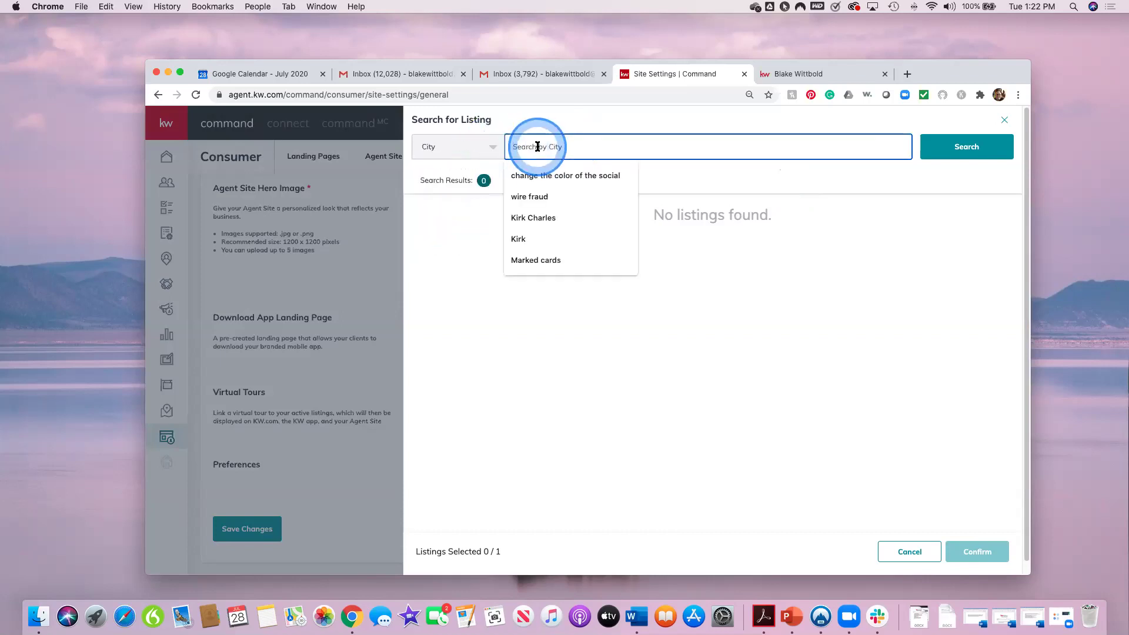
type("Englewo")
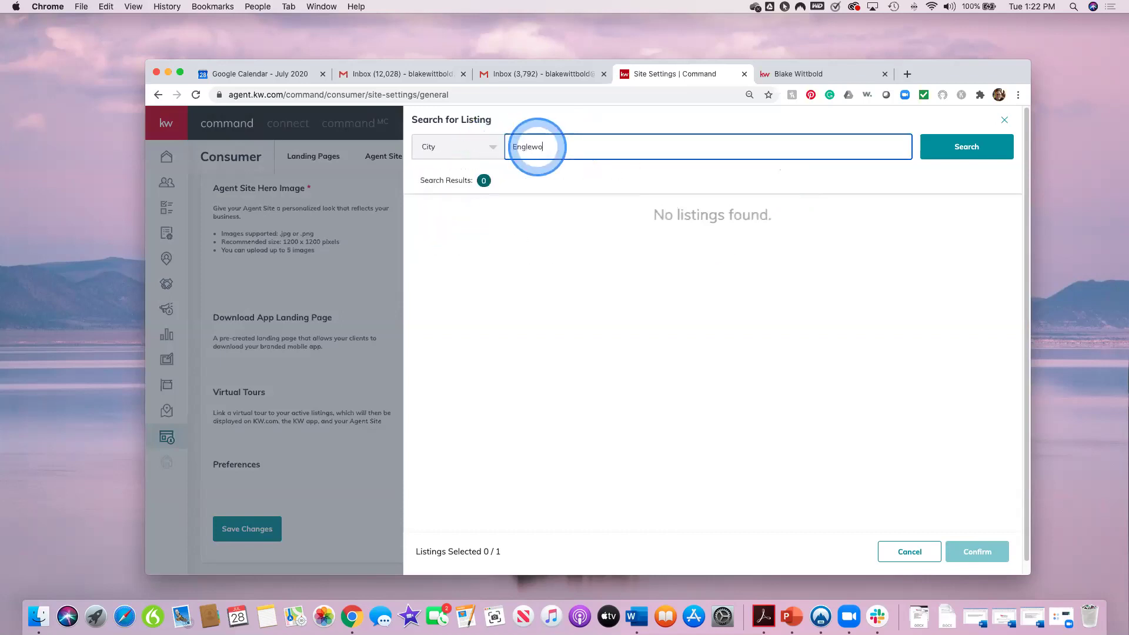
type("od,")
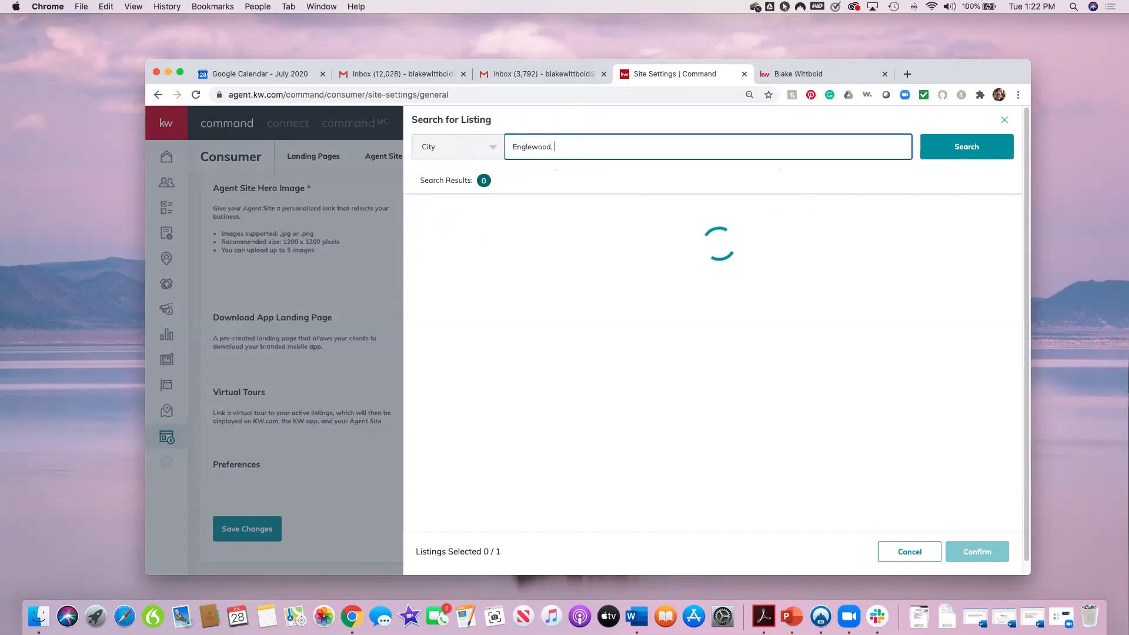
left_click(536, 147)
type("FL")
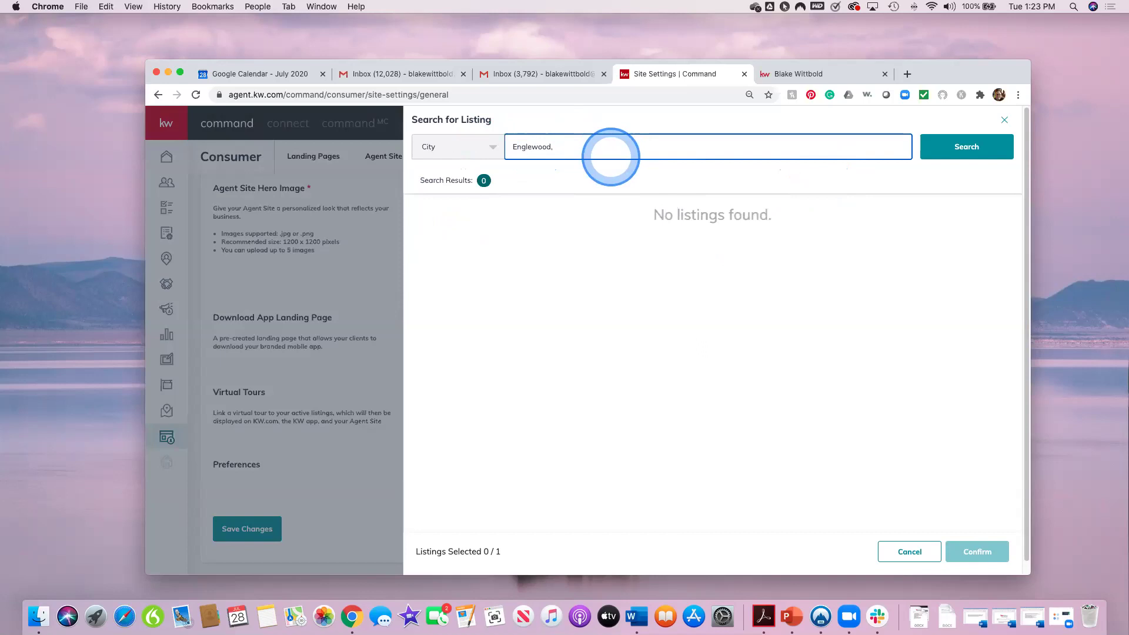
left_click(612, 155)
left_click(489, 149)
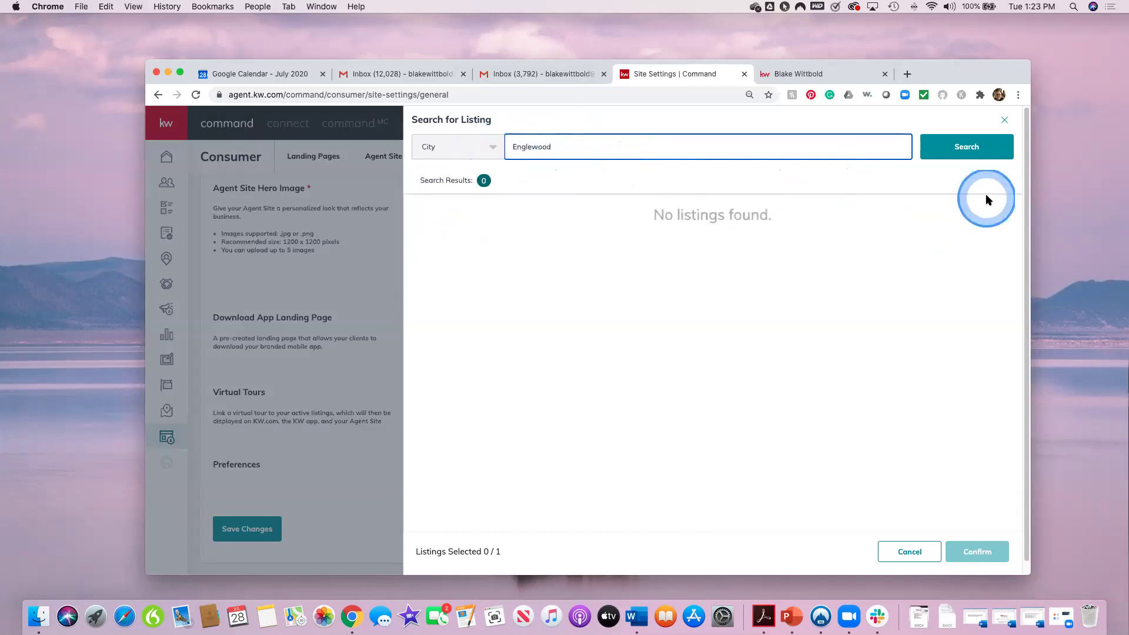
left_click(965, 187)
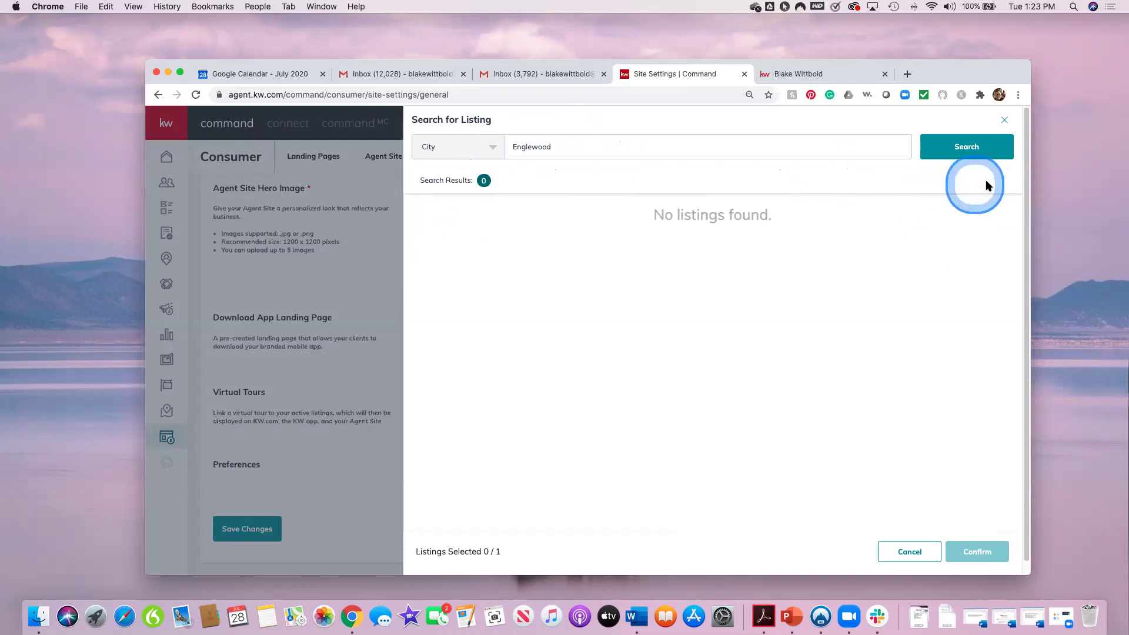
Step: Switch the listing search to Zip Code and search 34223
left_click(499, 151)
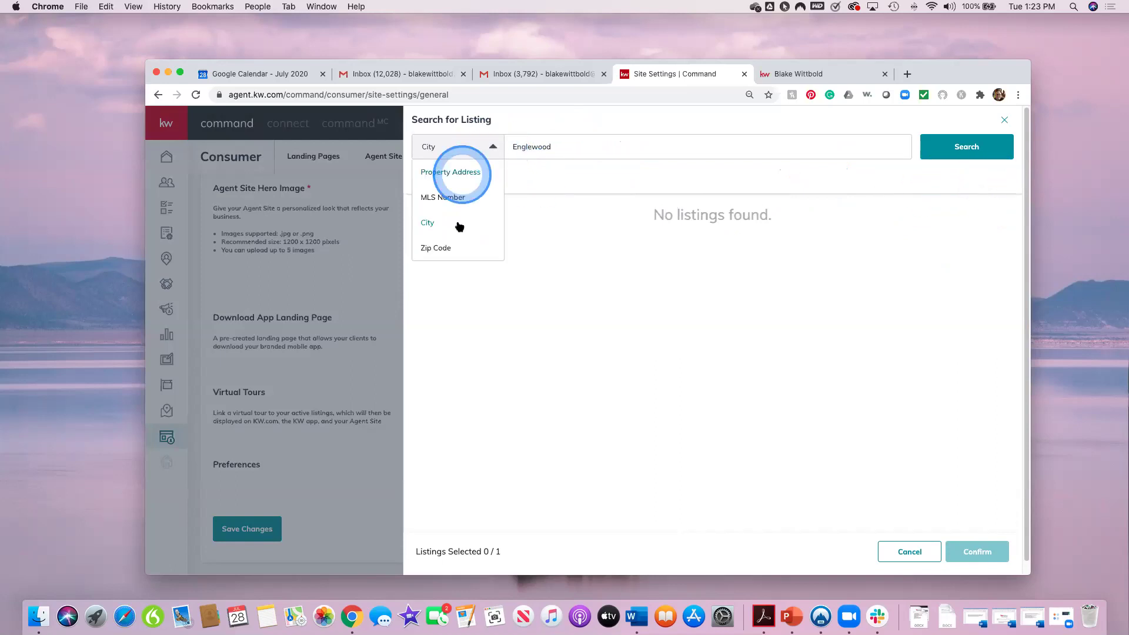
left_click(448, 246)
left_click(575, 147)
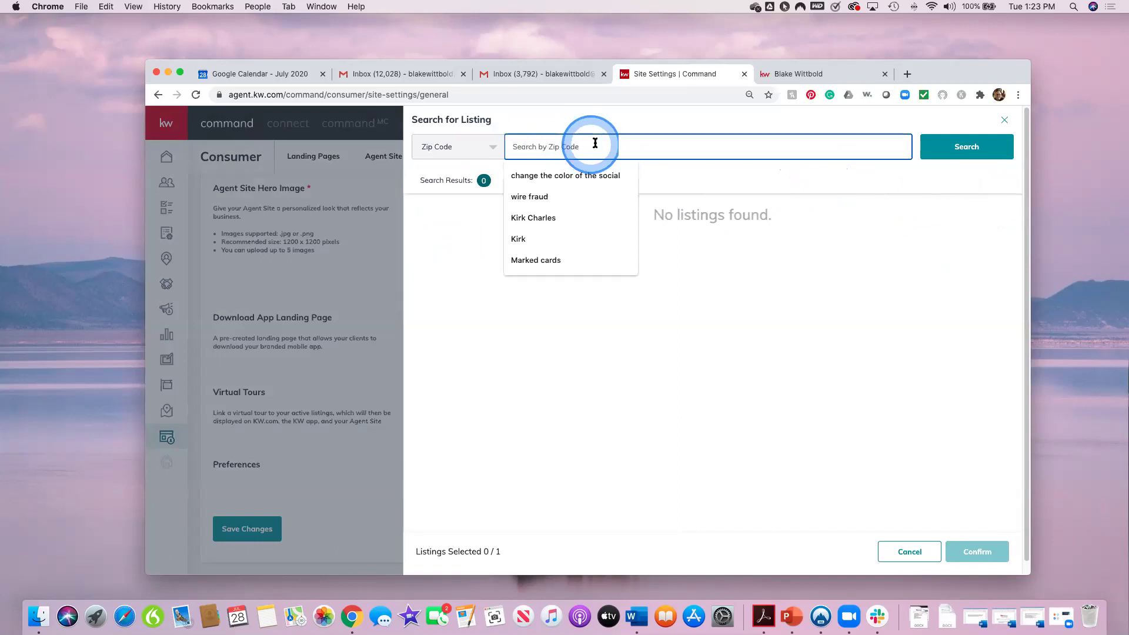
type("34223")
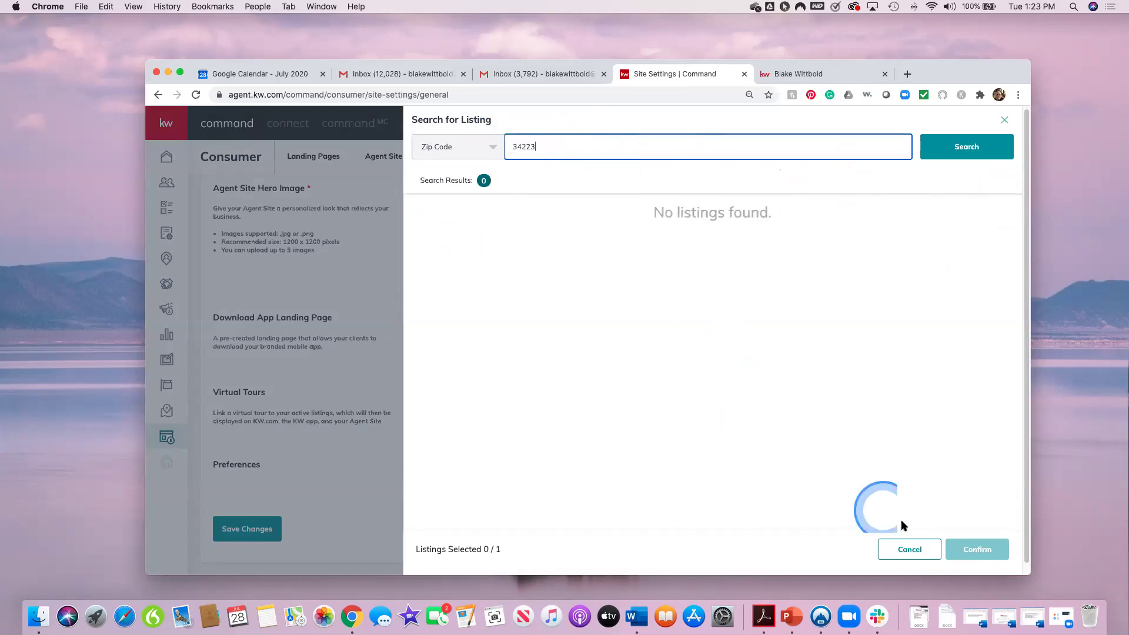
Step: Try an MLS Number search, find no listings, and close the Search for Listing panel
left_click(473, 147)
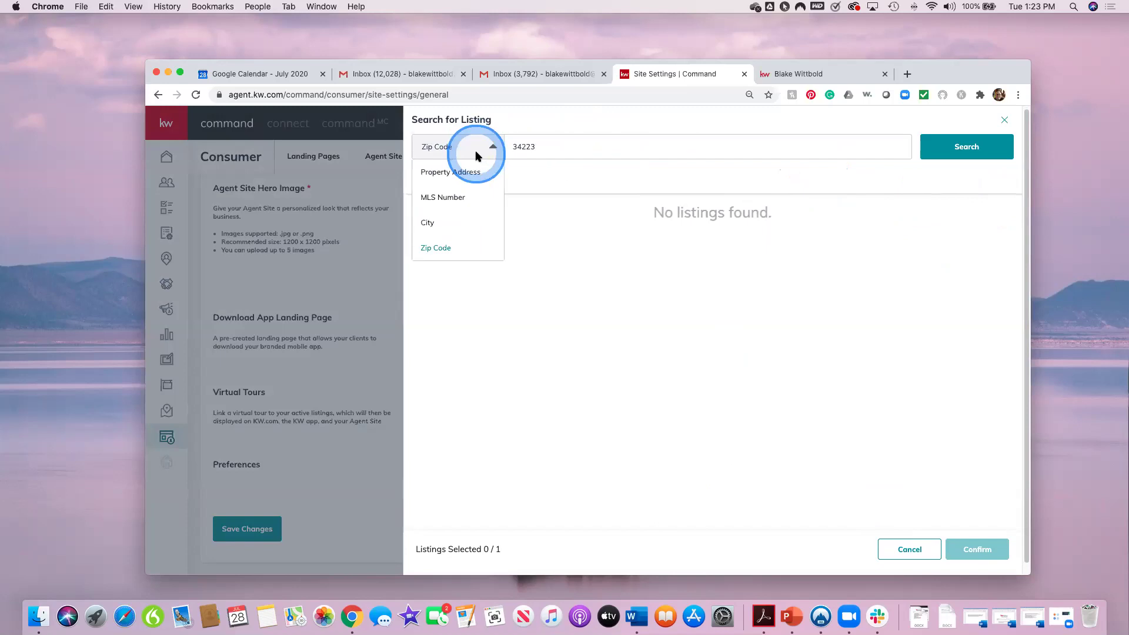
left_click(442, 199)
left_click(600, 147)
left_click(792, 187)
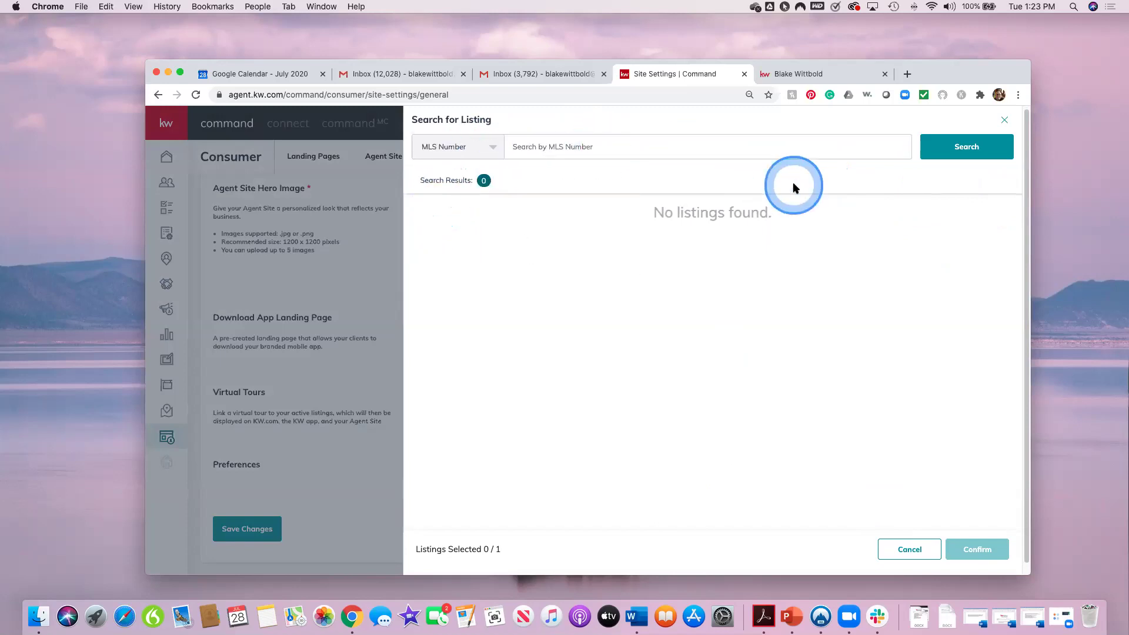
left_click(1003, 124)
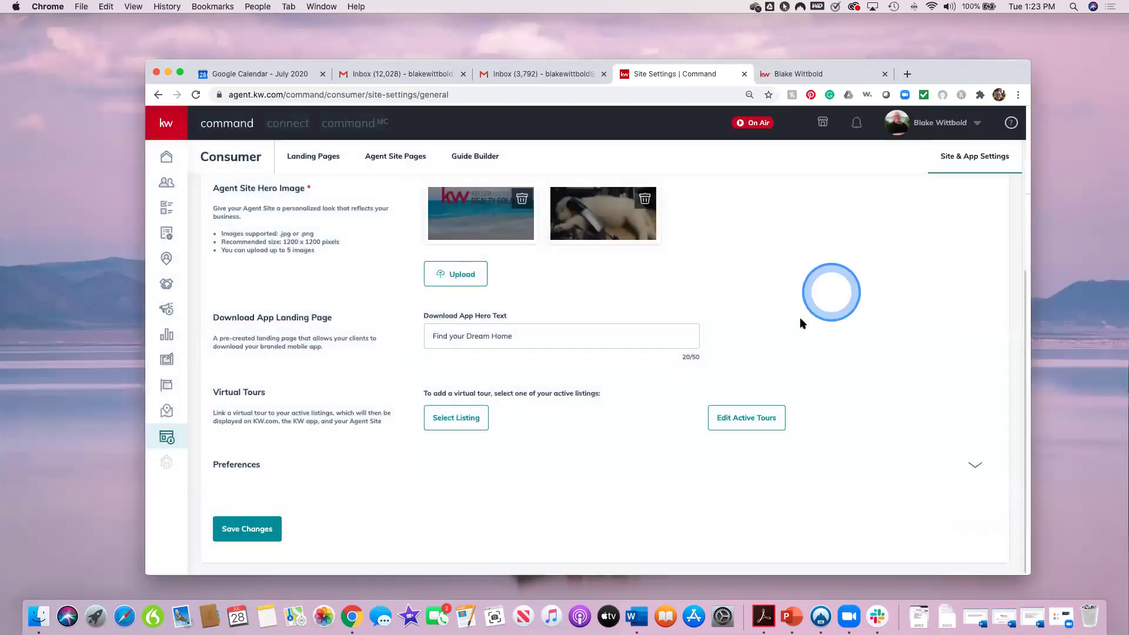
Step: Save the General tab changes and show the URLs tab with the kw.com domain option
left_click(201, 472)
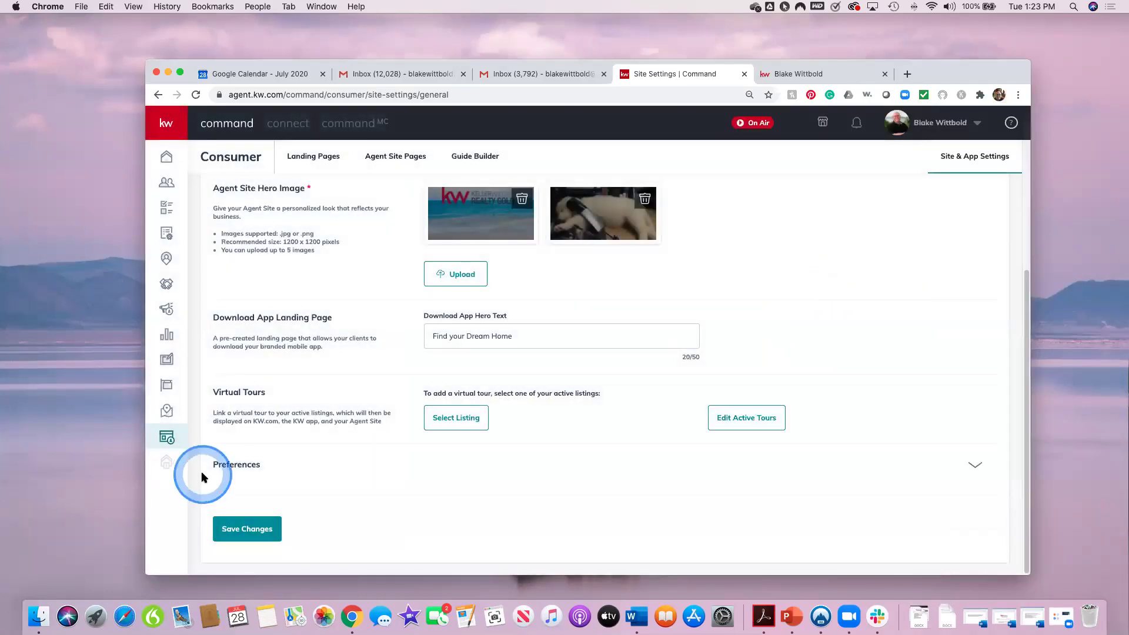
left_click(248, 539)
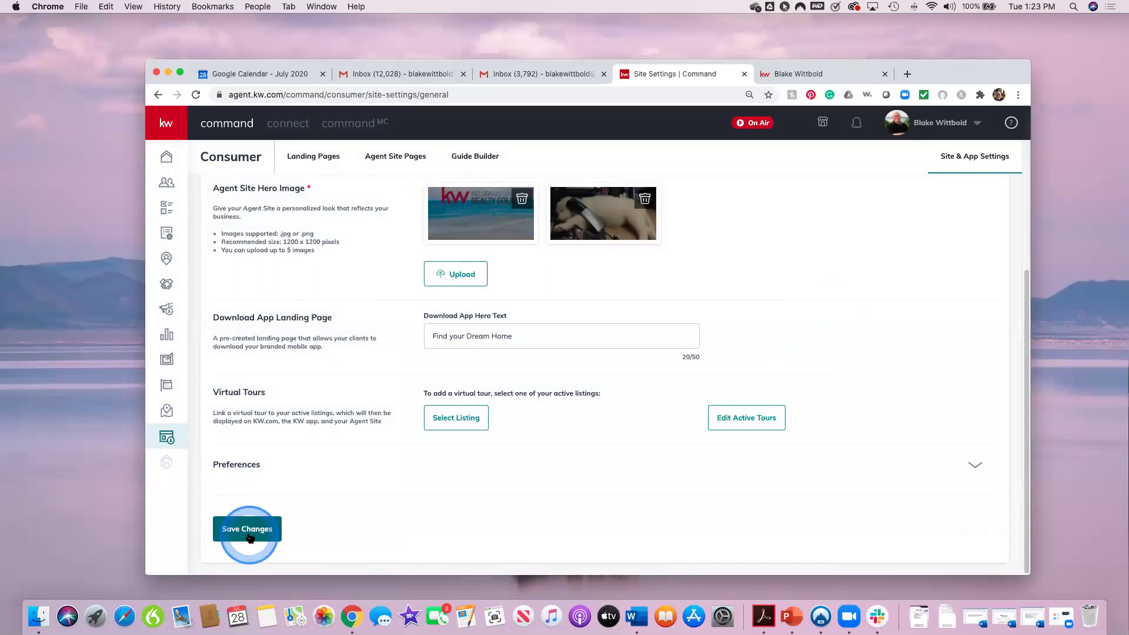
left_click(580, 474)
left_click(412, 211)
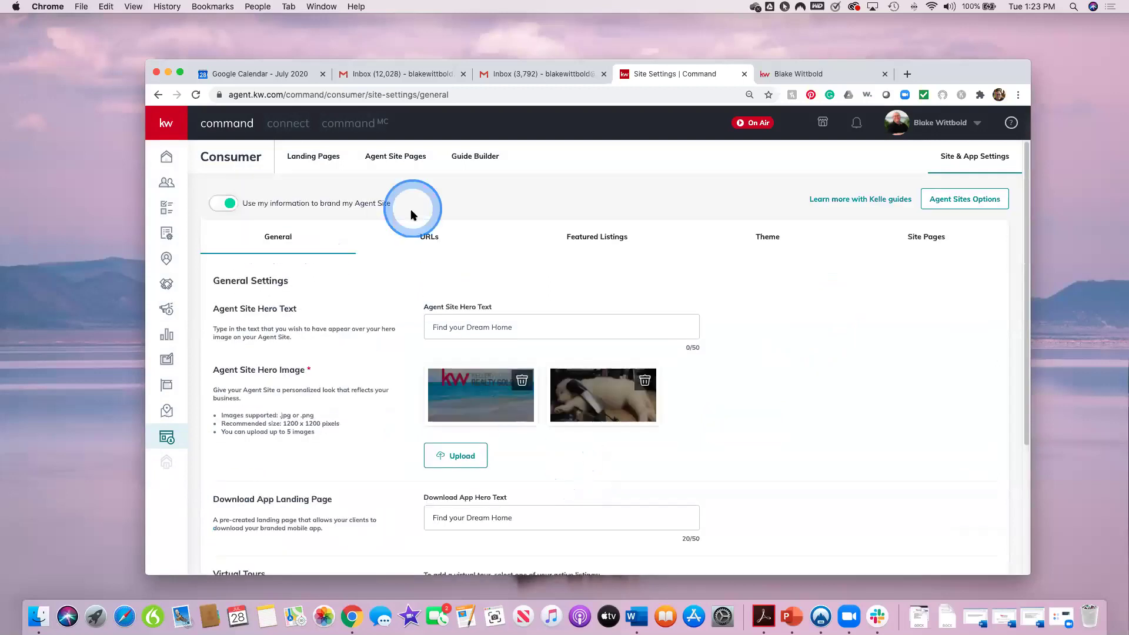
left_click(431, 237)
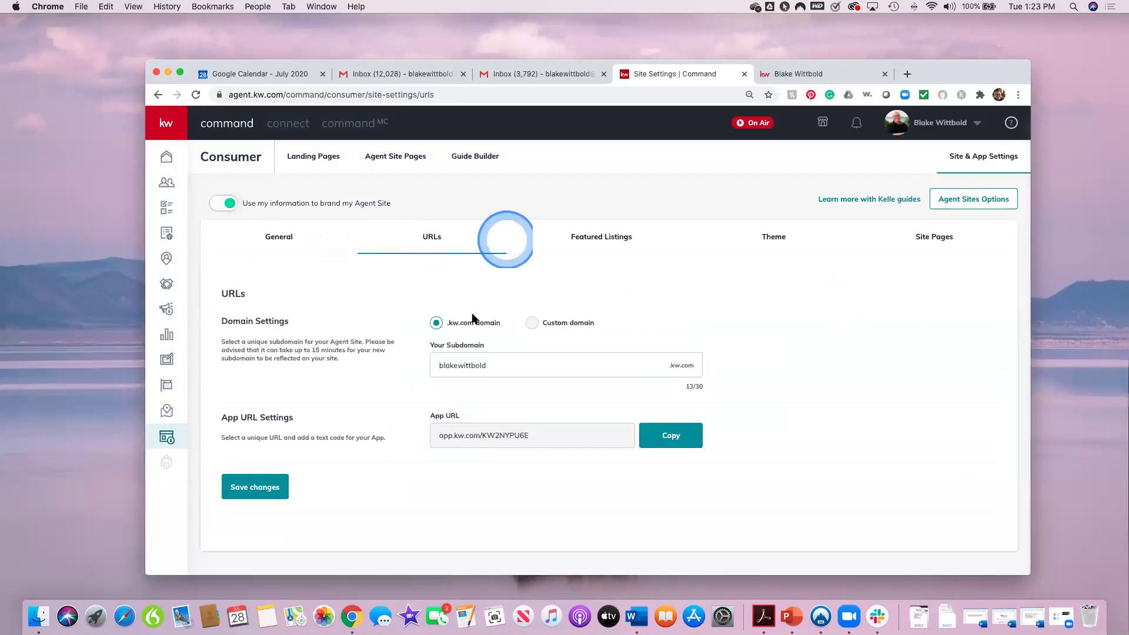
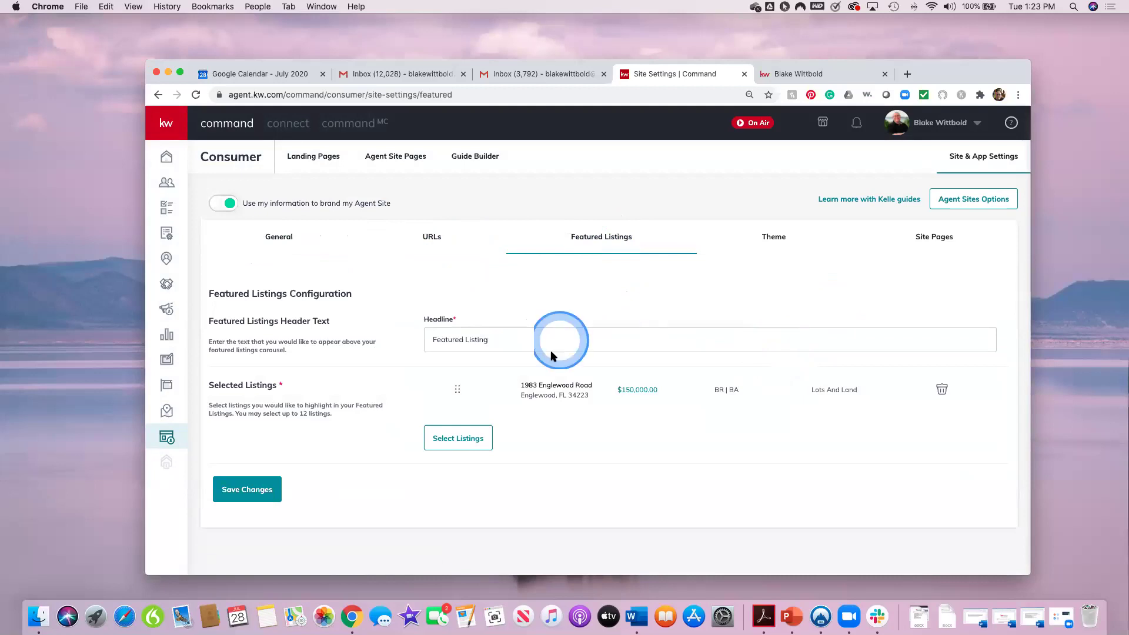
Step: Look over the live agent site's home page, then return to site settings
left_click(458, 444)
left_click(1005, 121)
left_click(801, 73)
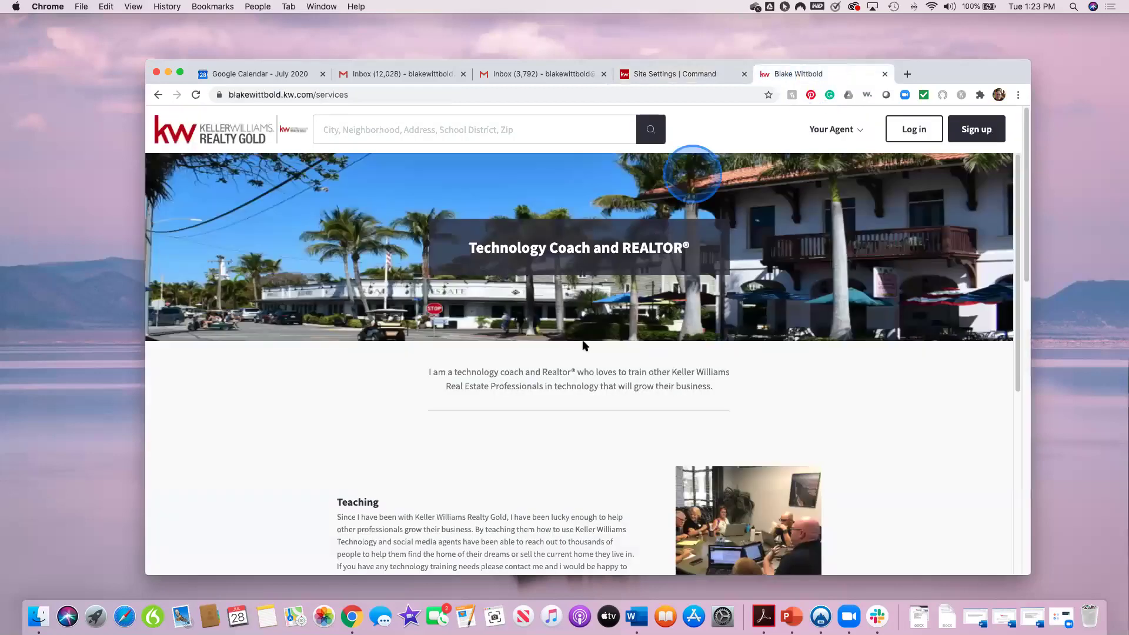
left_click(856, 130)
left_click(752, 157)
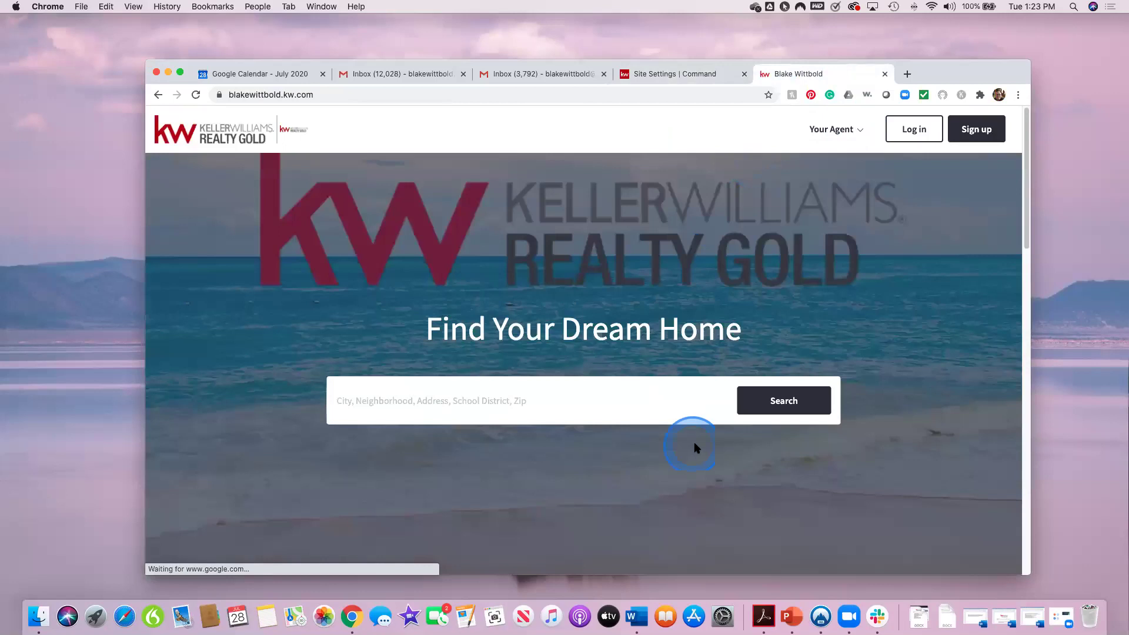
scroll(696, 447, "down", 10)
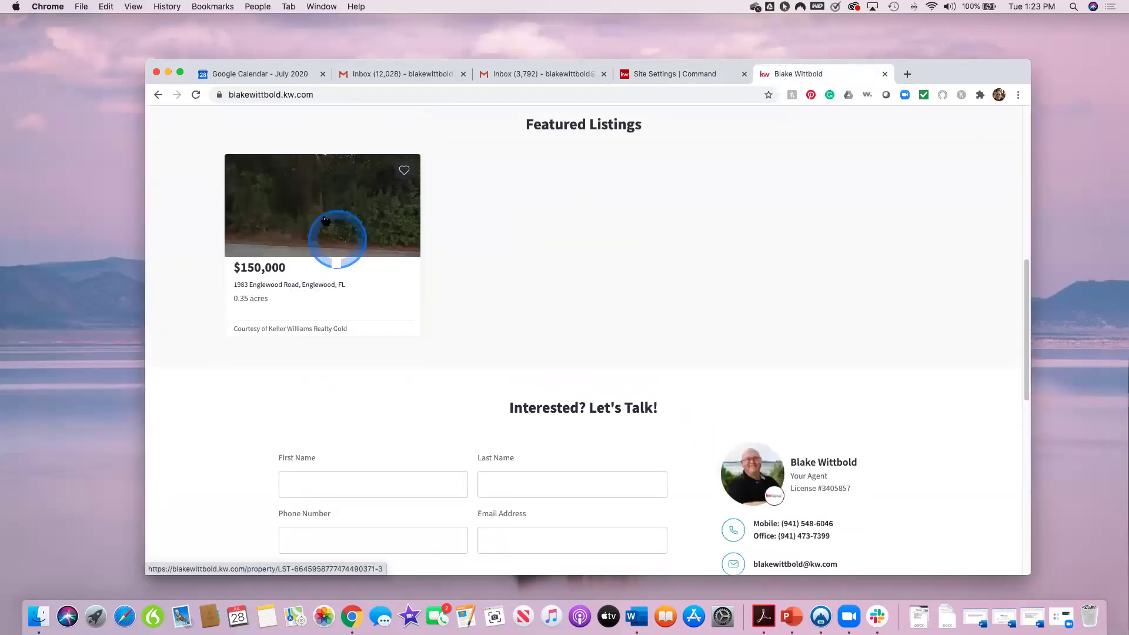
left_click(696, 78)
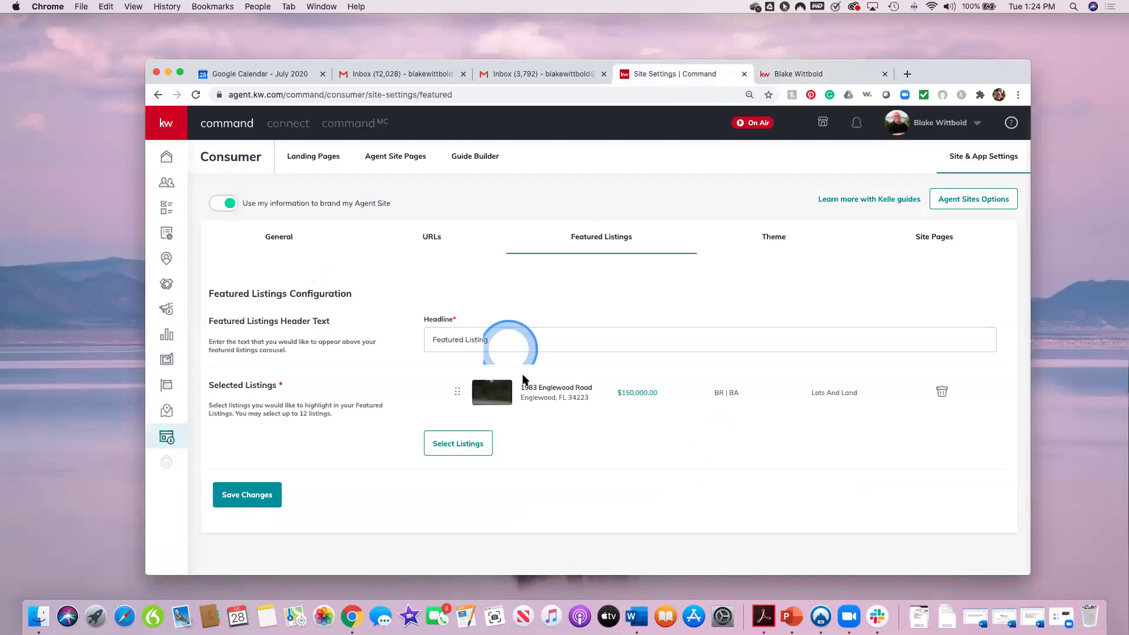
Step: Search all listings by city for 'Englewood, FL', bringing up 11 listings
left_click(470, 444)
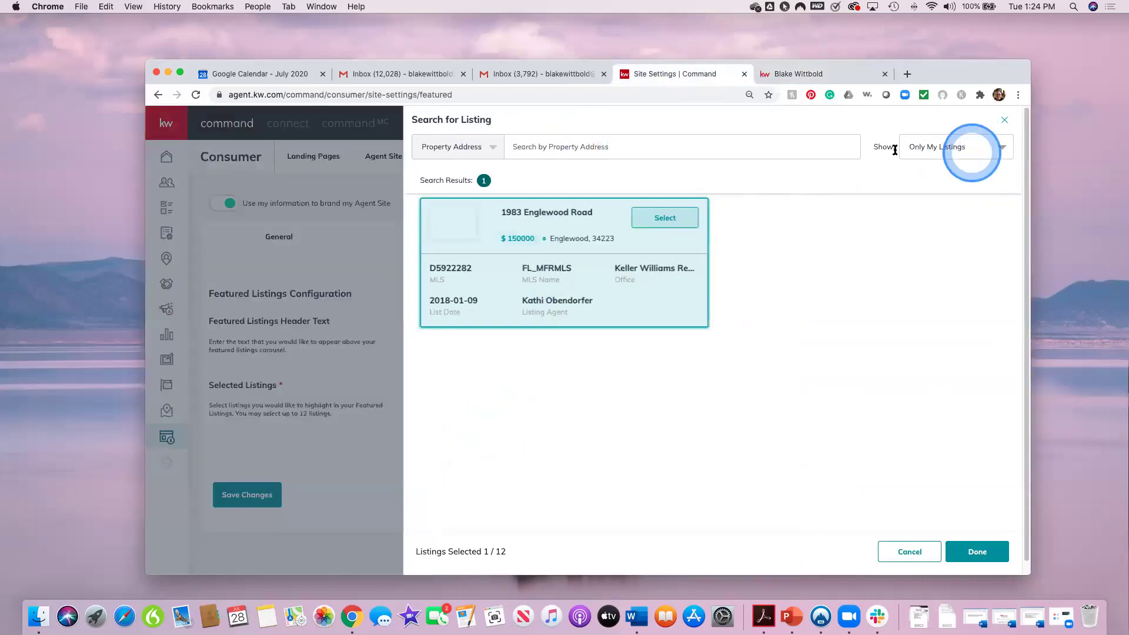
left_click(940, 147)
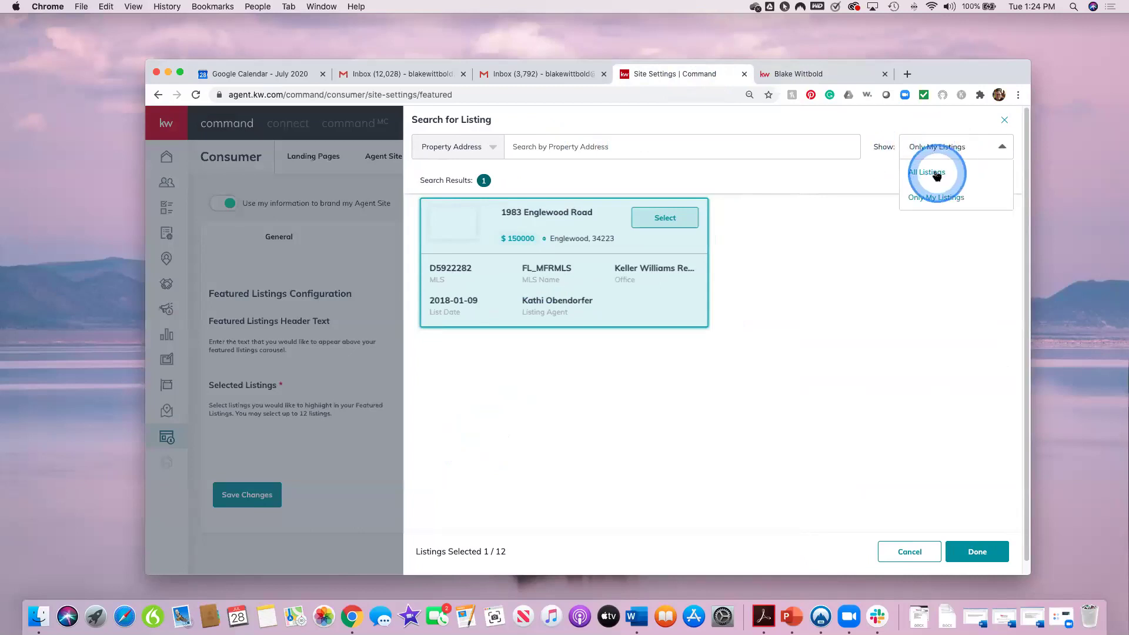
left_click(470, 147)
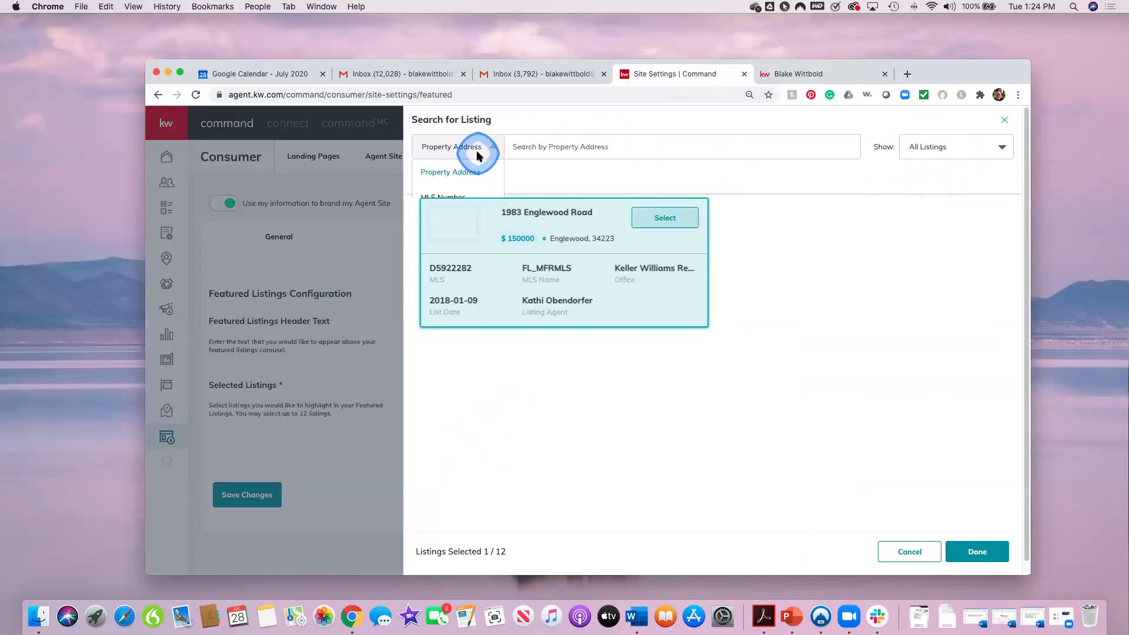
left_click(439, 223)
left_click(564, 147)
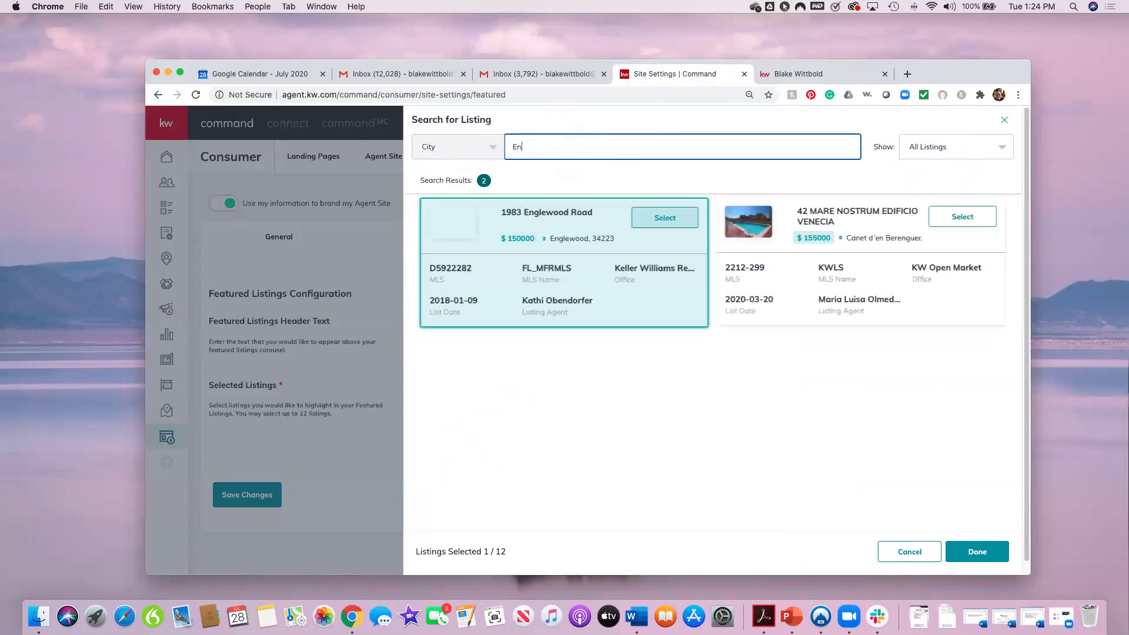
type("ewood")
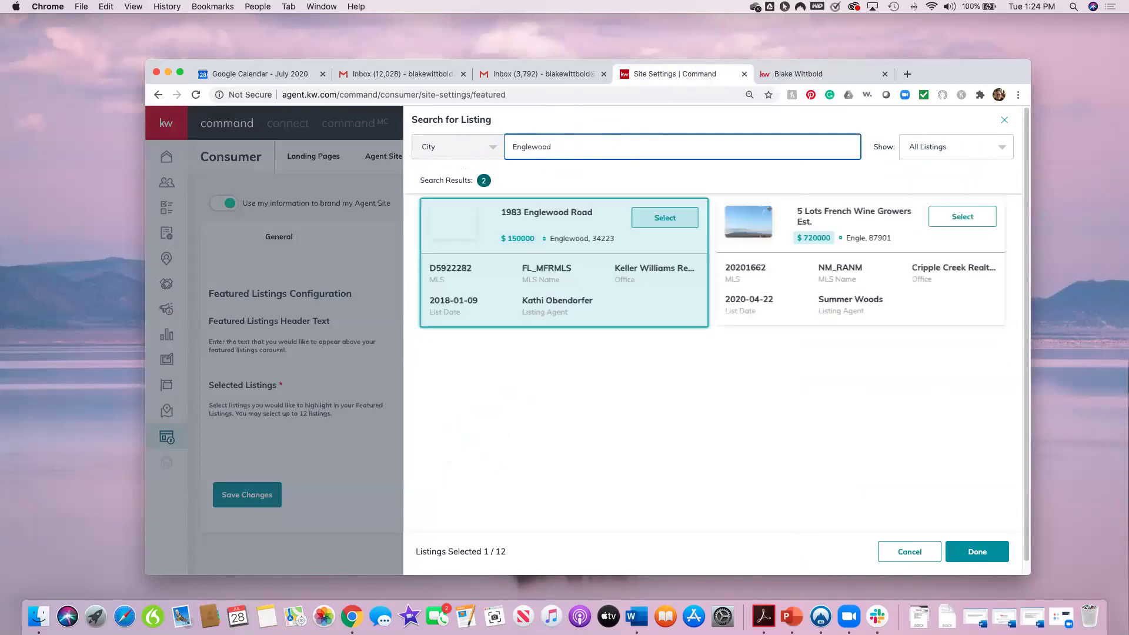
left_click(628, 142)
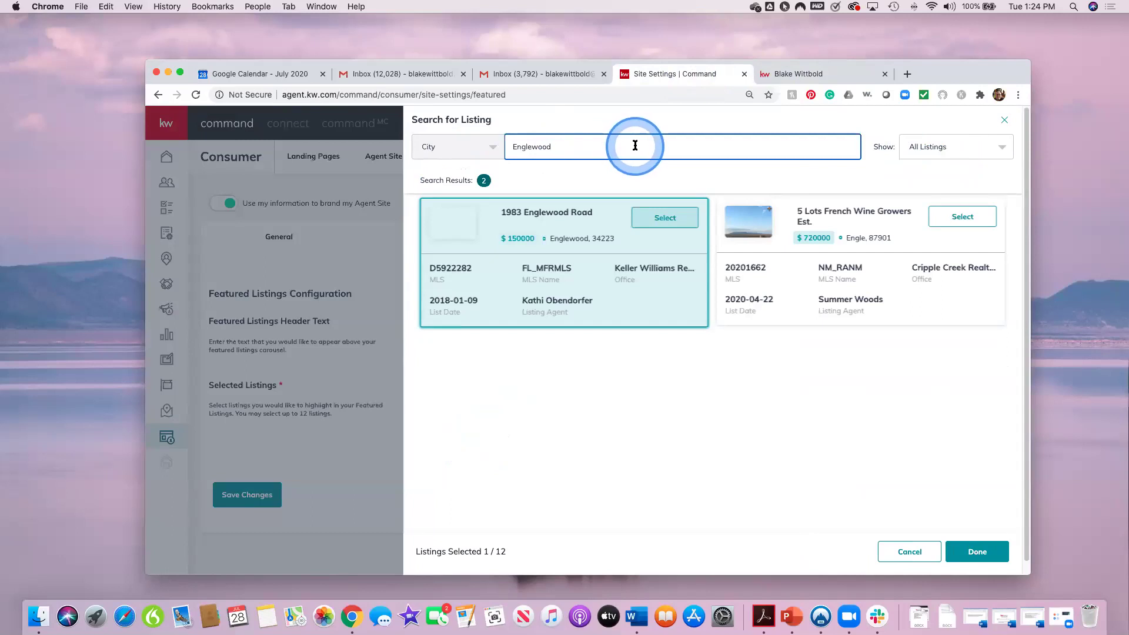
type(",")
left_click(635, 147)
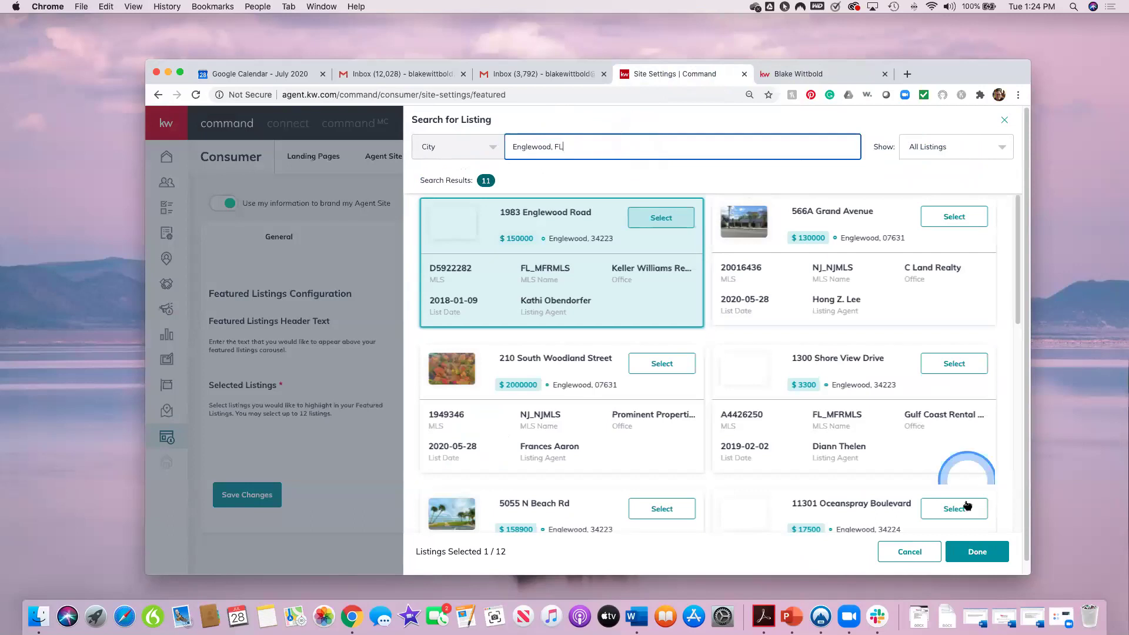
scroll(1019, 257, "down", 1)
left_click_drag(1019, 258, 994, 493)
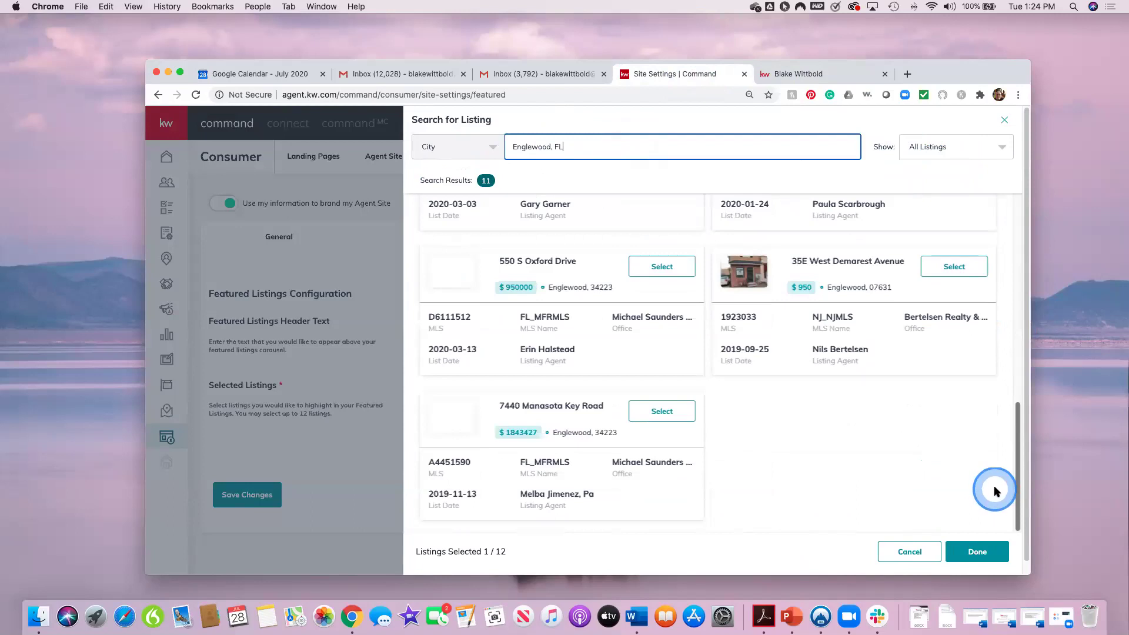
left_click_drag(1007, 441, 1032, 222)
left_click(491, 147)
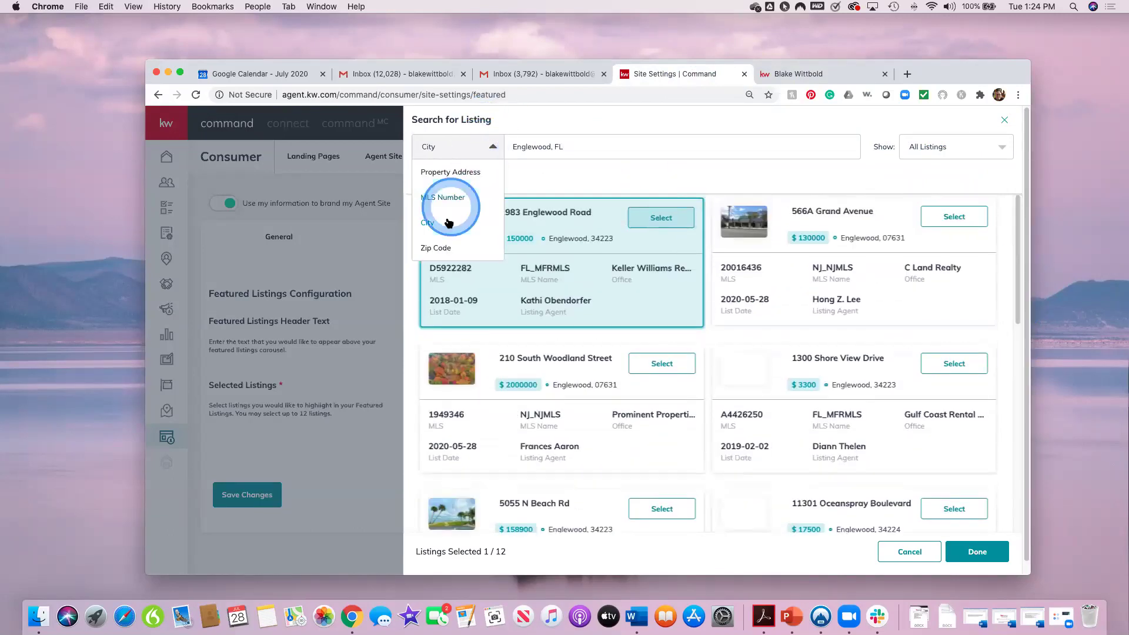
Step: Try a zip code search for 34223, then go back to searching city 'Englewood,'
left_click(444, 246)
left_click(585, 146)
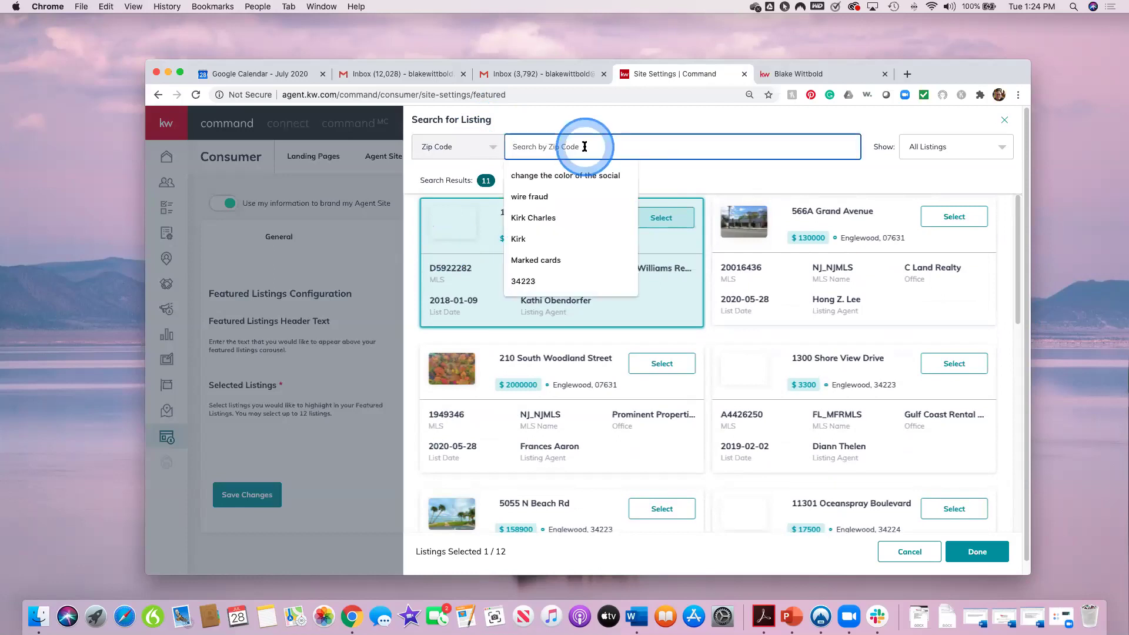
type("34223")
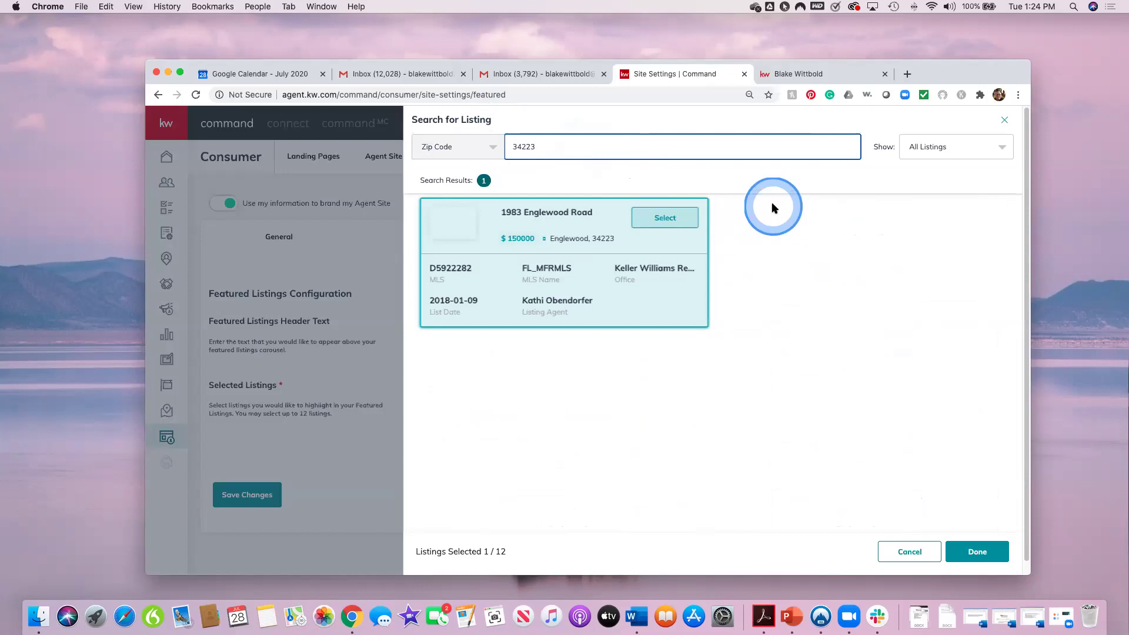
left_click(494, 152)
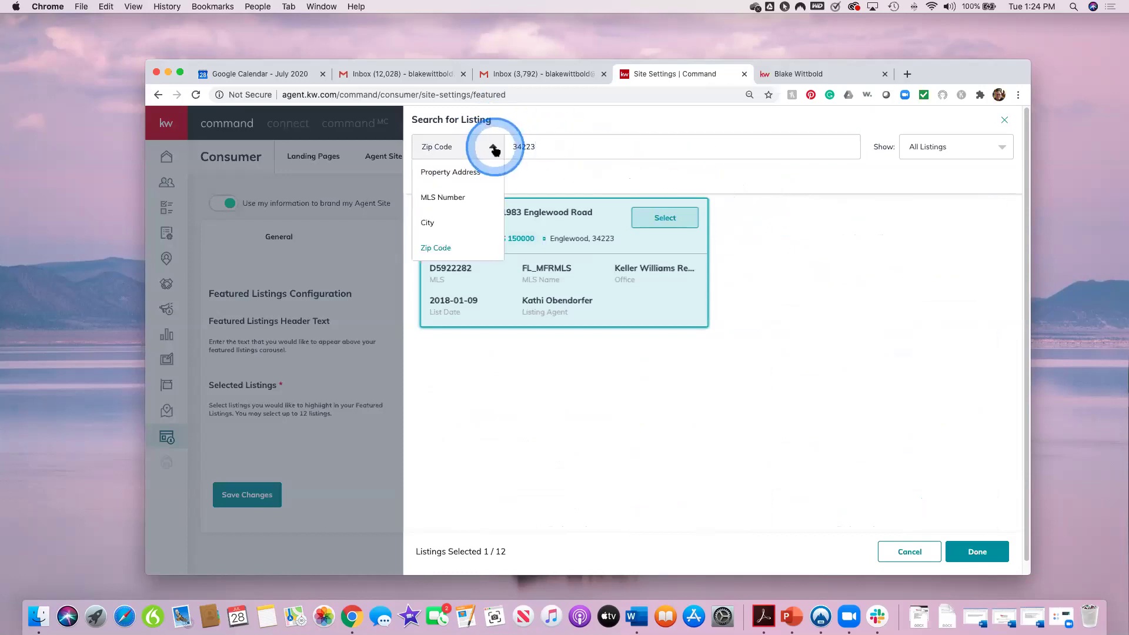
left_click(434, 221)
left_click(573, 141)
type("ENglewwo")
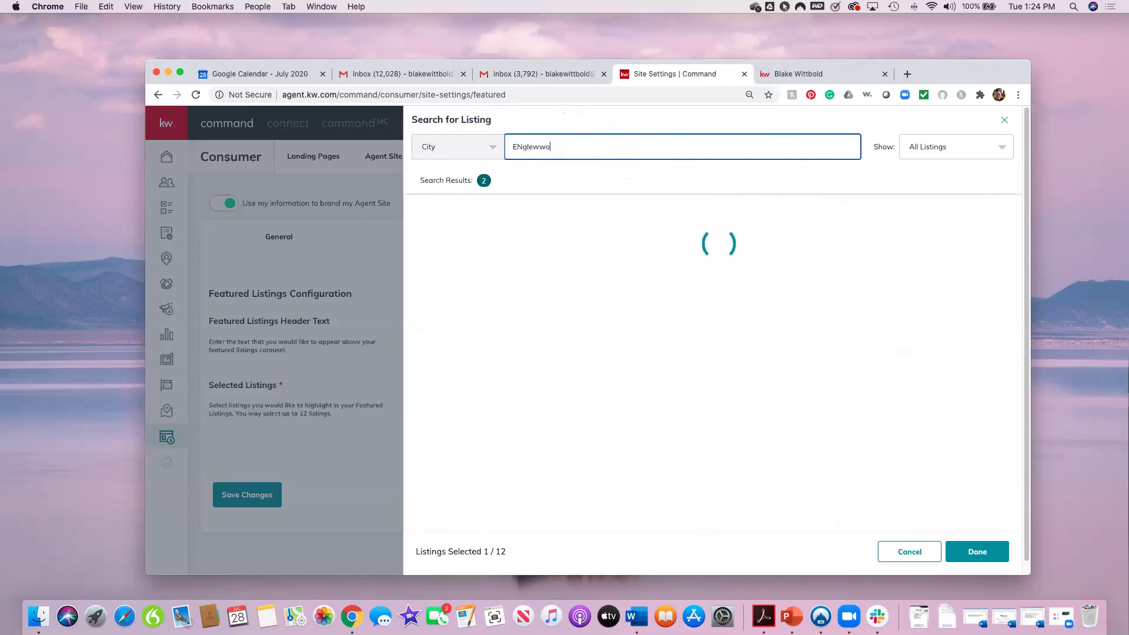
key("BackSpace")
key("BackSpace")
key("BackSpace")
key("BackSpace")
key("BackSpace")
key("BackSpace")
key("BackSpace")
type("n")
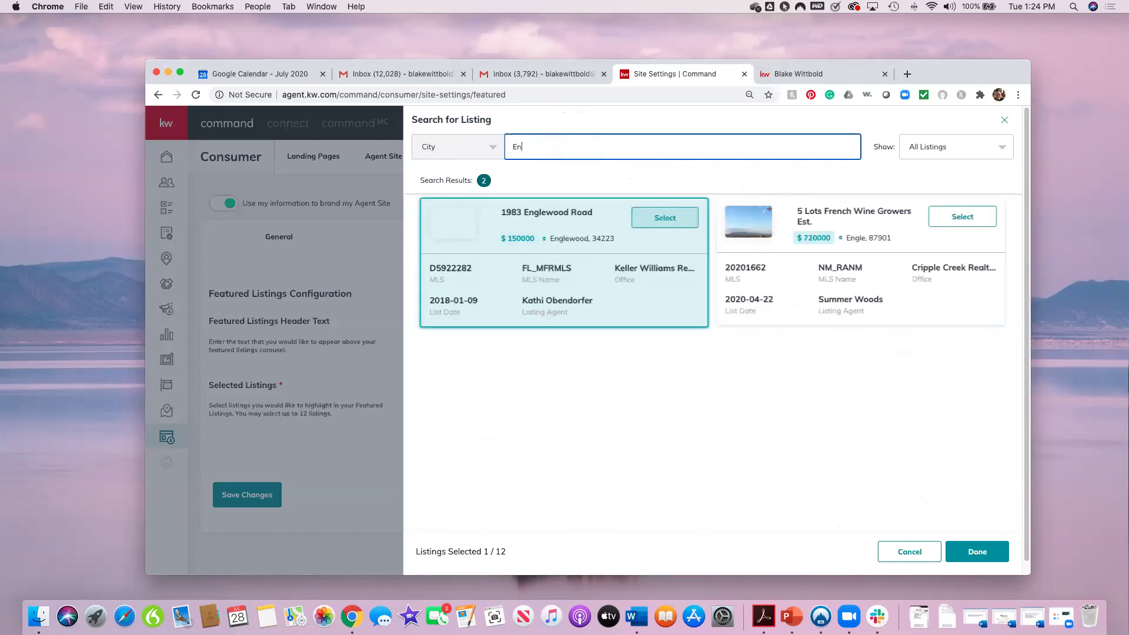
type("glewood,")
left_click(572, 141)
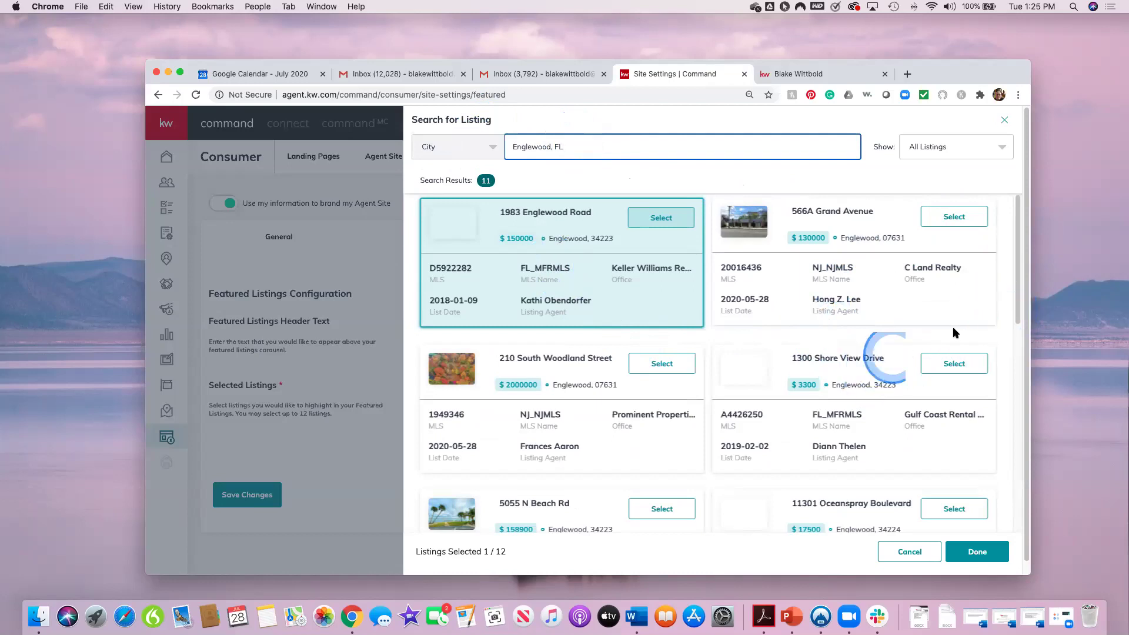
scroll(1012, 308, "down", 1)
scroll(1011, 353, "down", 10)
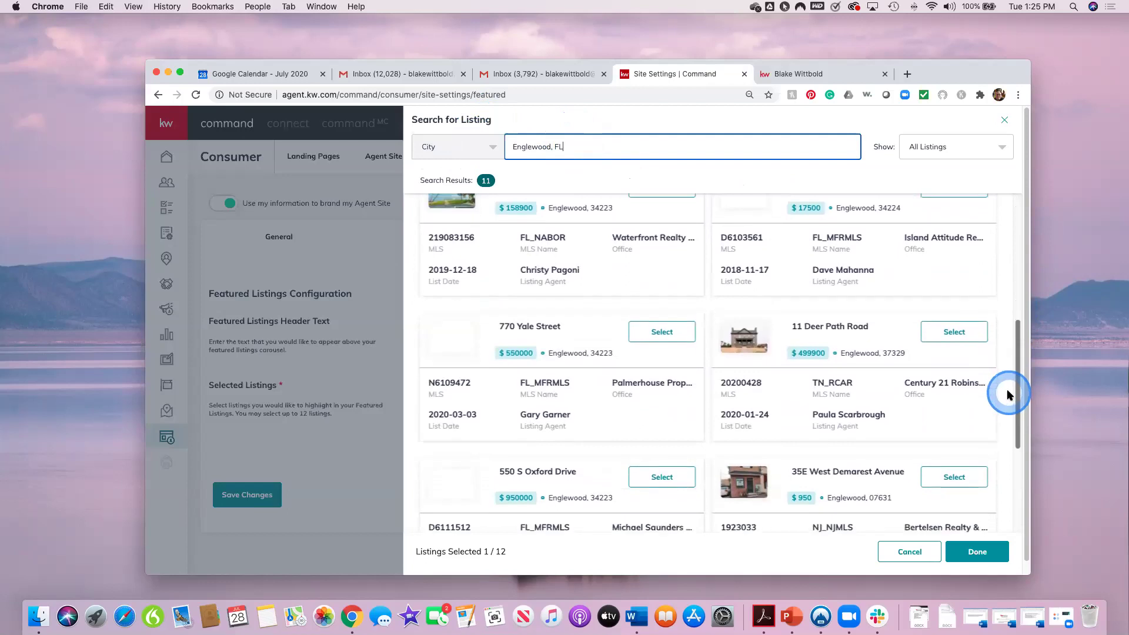
scroll(1016, 353, "up", 3)
left_click_drag(1015, 357, 1019, 416)
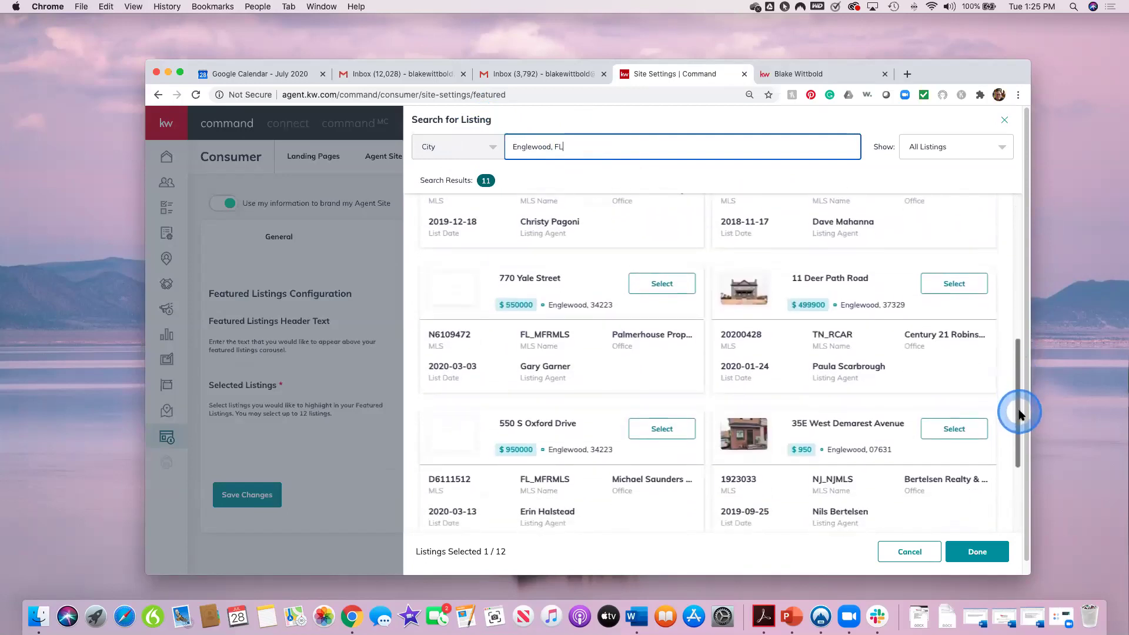
left_click(512, 276)
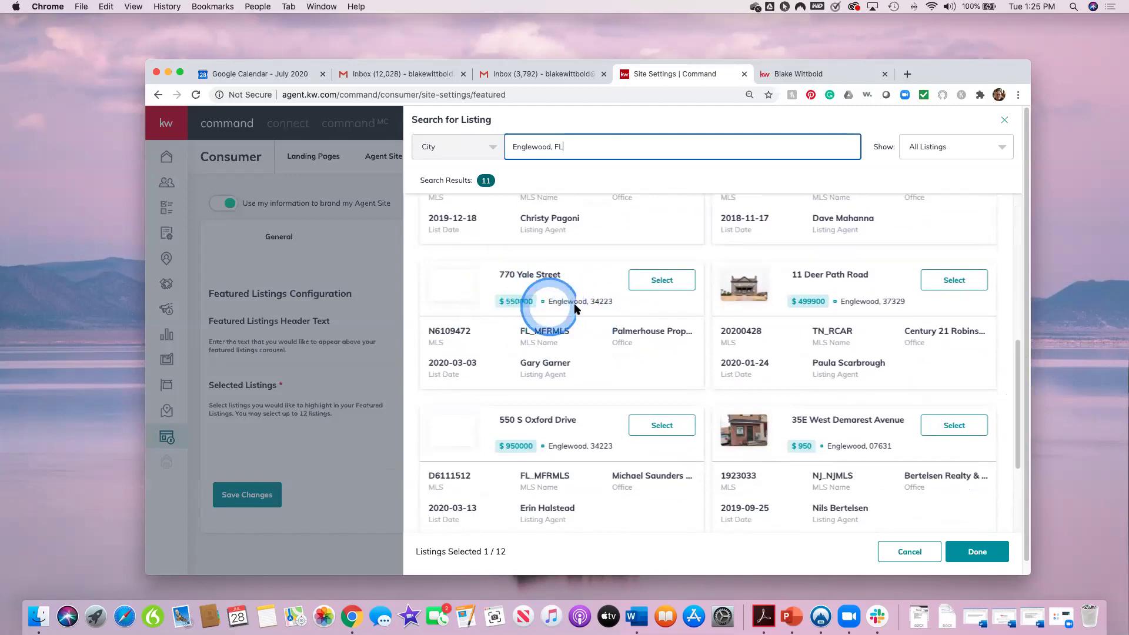
left_click(662, 282)
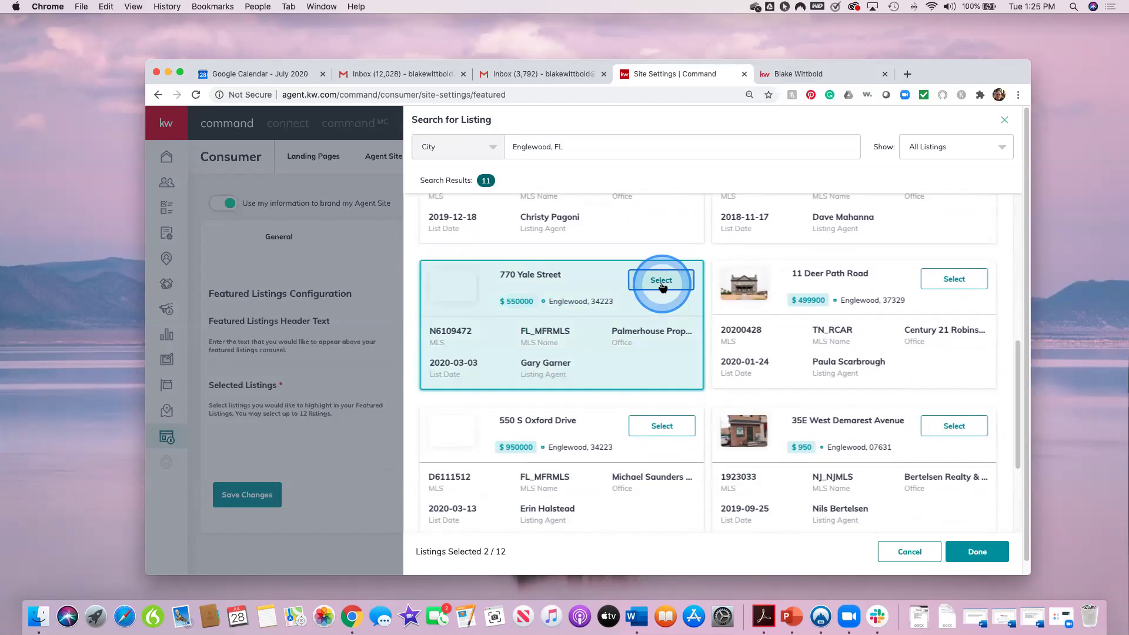
left_click(976, 551)
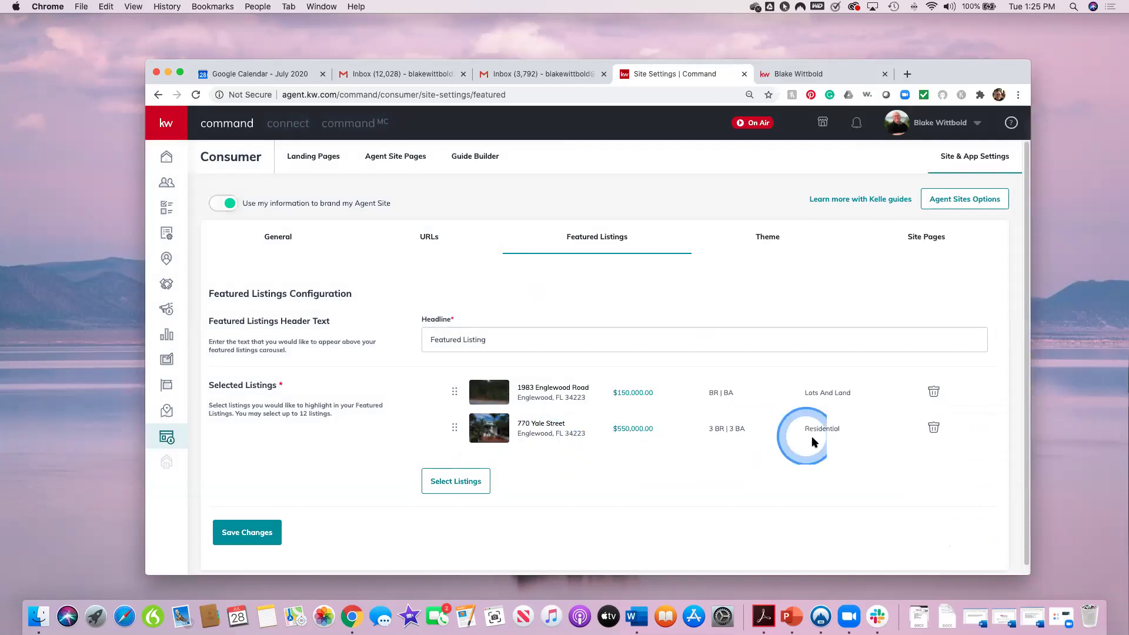
Step: Reload the live agent site to check its Featured Listings, then close the preview
left_click(788, 72)
left_click(196, 99)
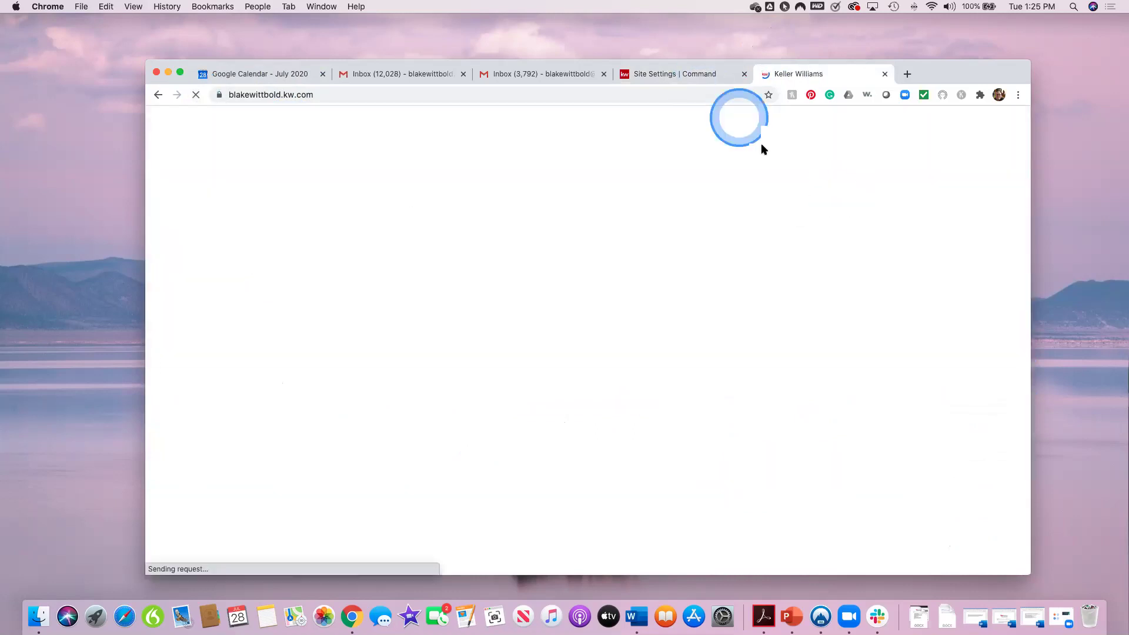
scroll(930, 433, "down", 5)
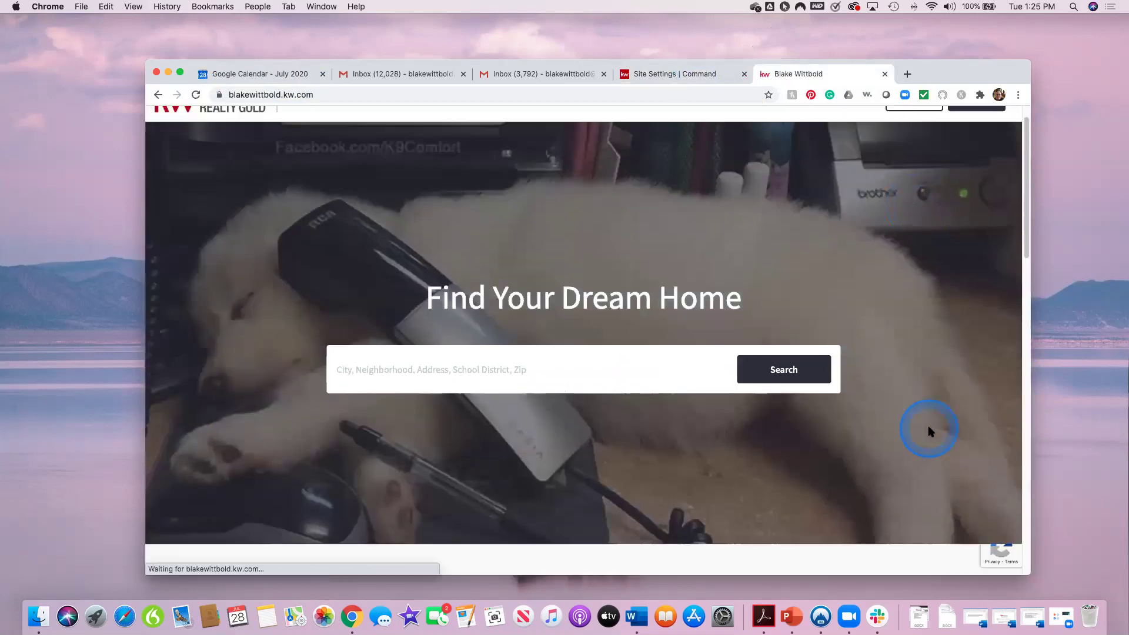
scroll(928, 431, "down", 2)
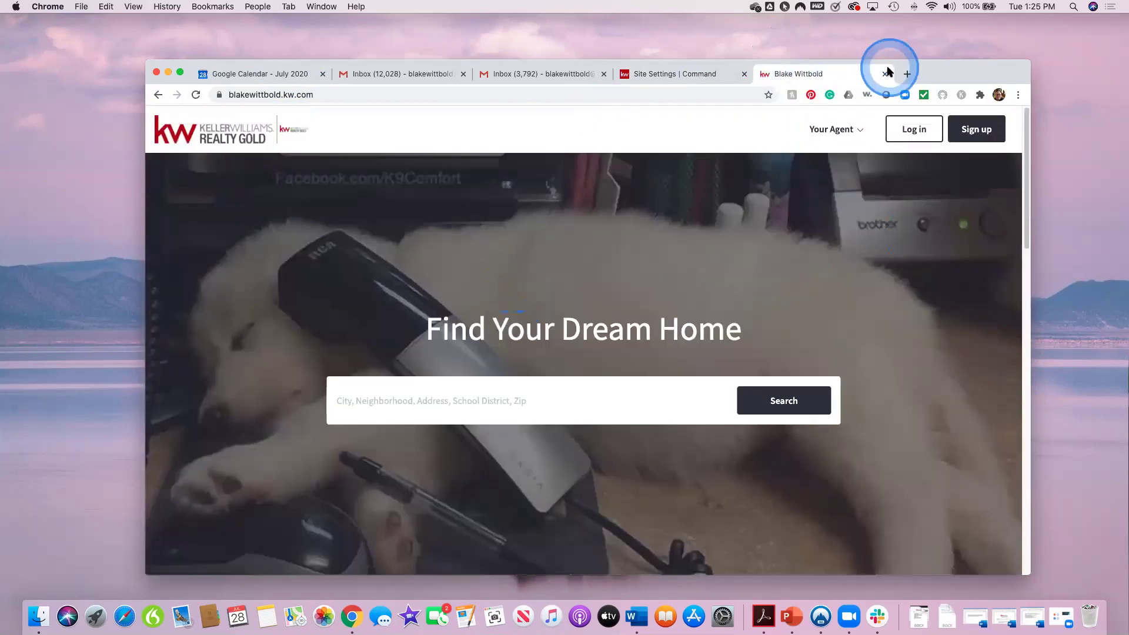
left_click(884, 75)
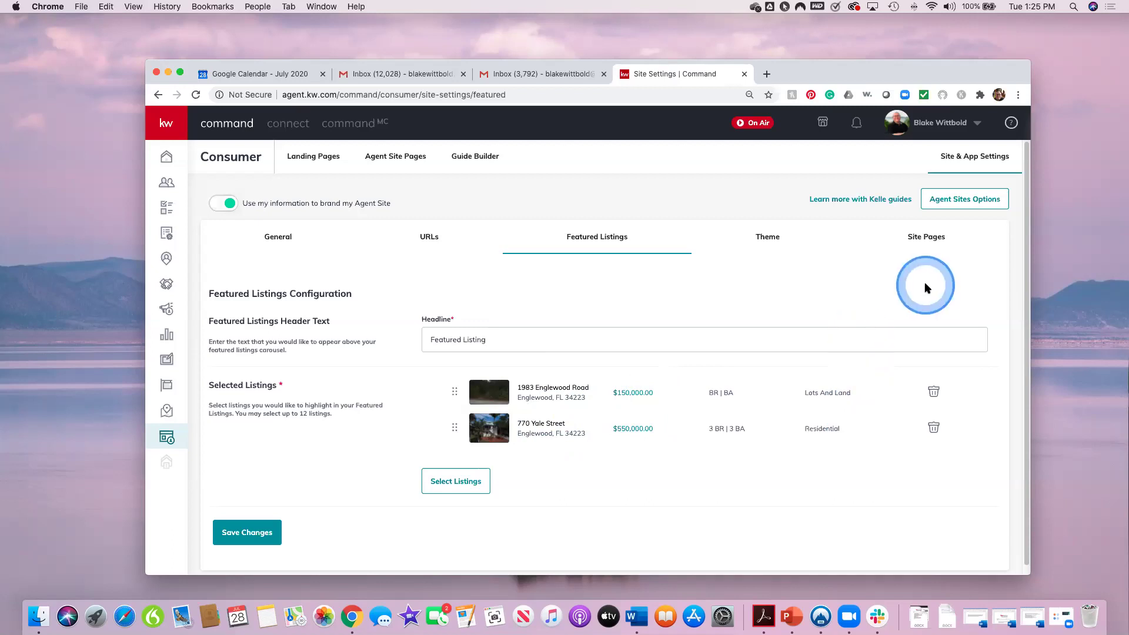
Step: View the Color Themes settings, then bring up the Site Pages list
left_click(768, 239)
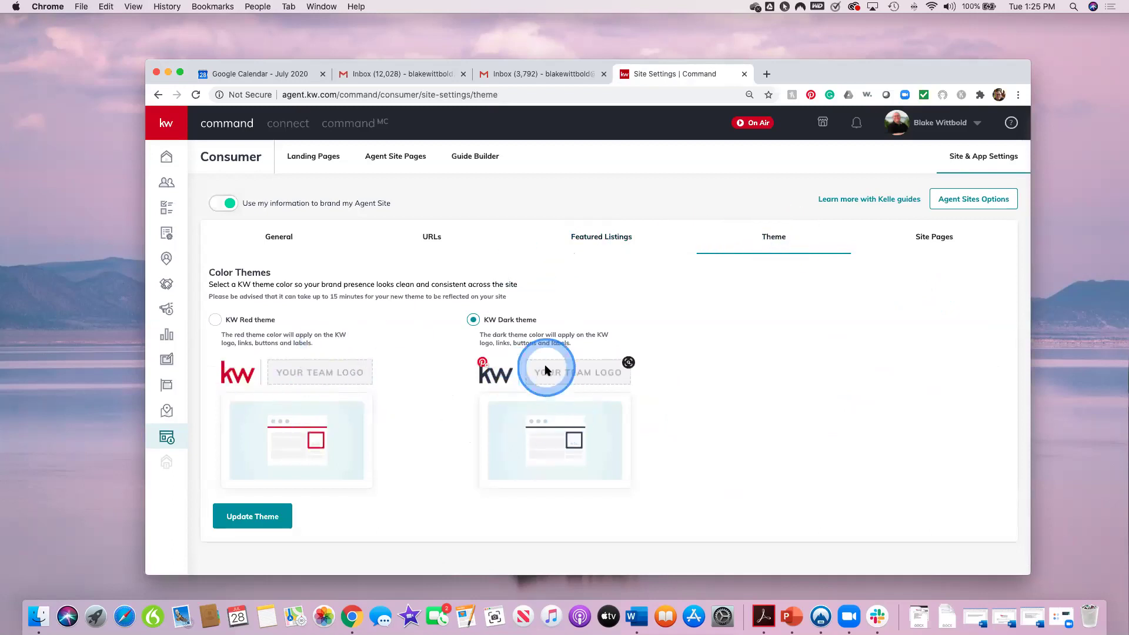
left_click(938, 240)
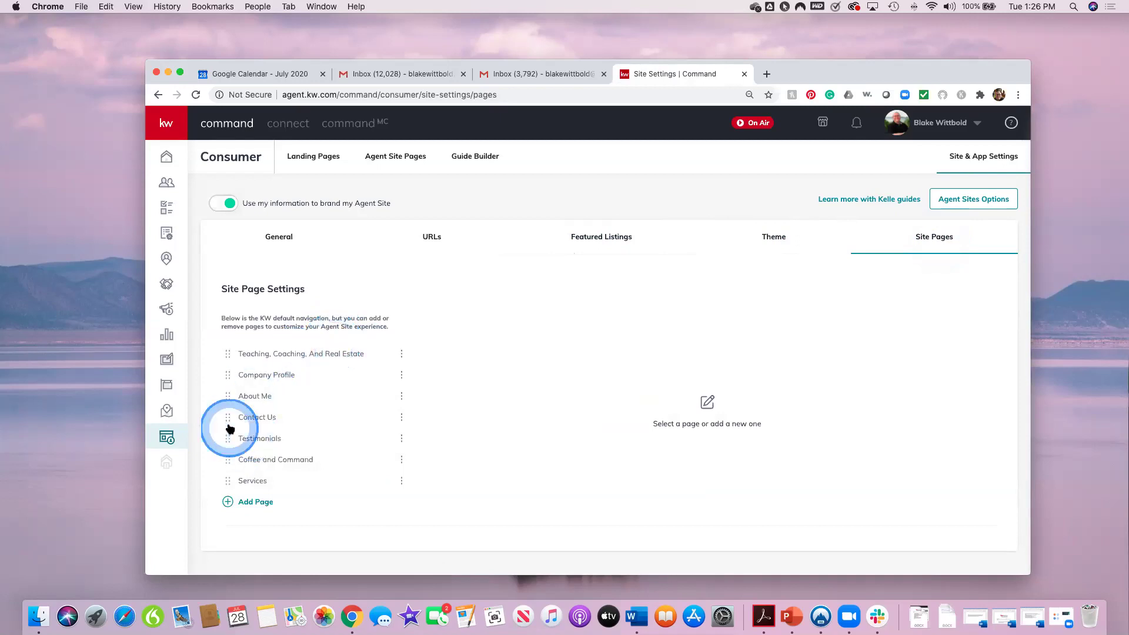
Step: Start and cancel a new page, then move About Me to the top of the page list
left_click(254, 501)
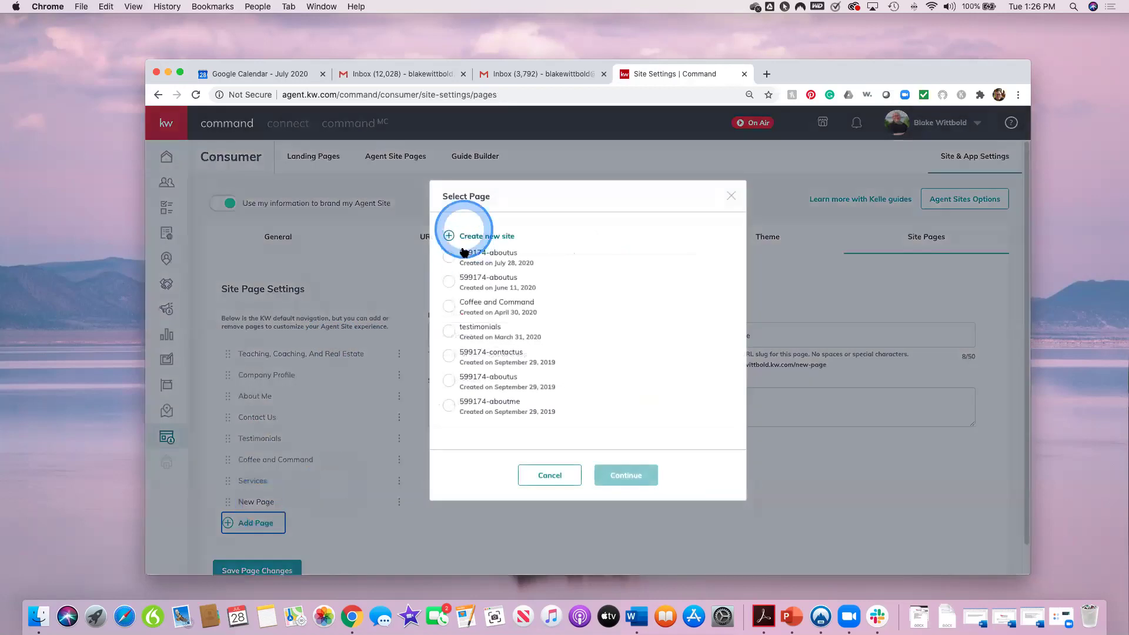
left_click(558, 475)
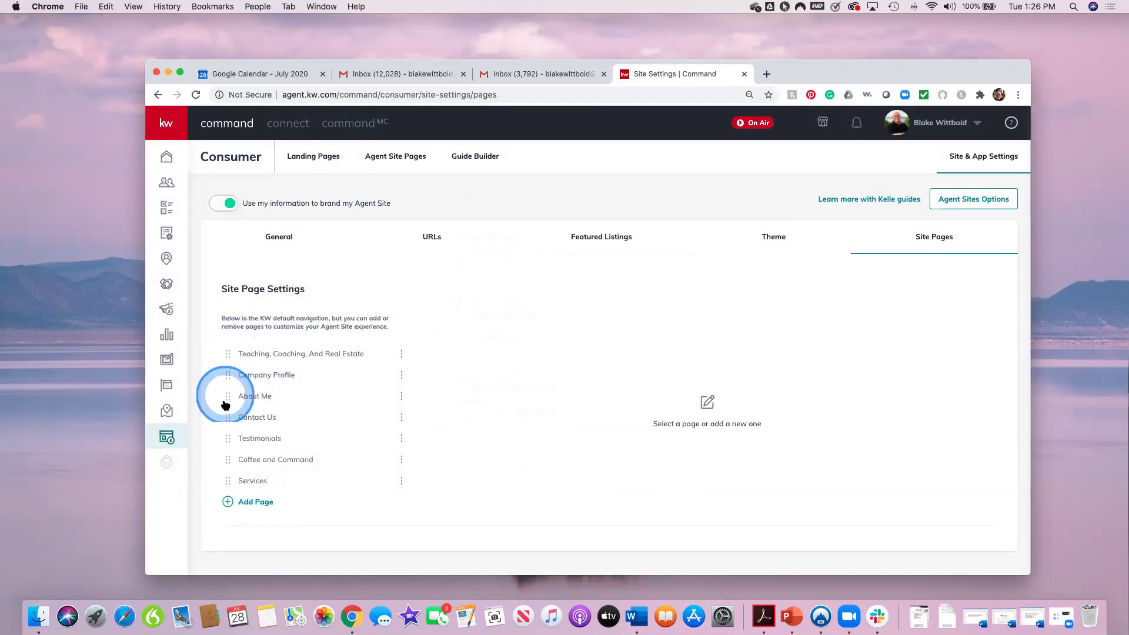
left_click_drag(227, 396, 227, 354)
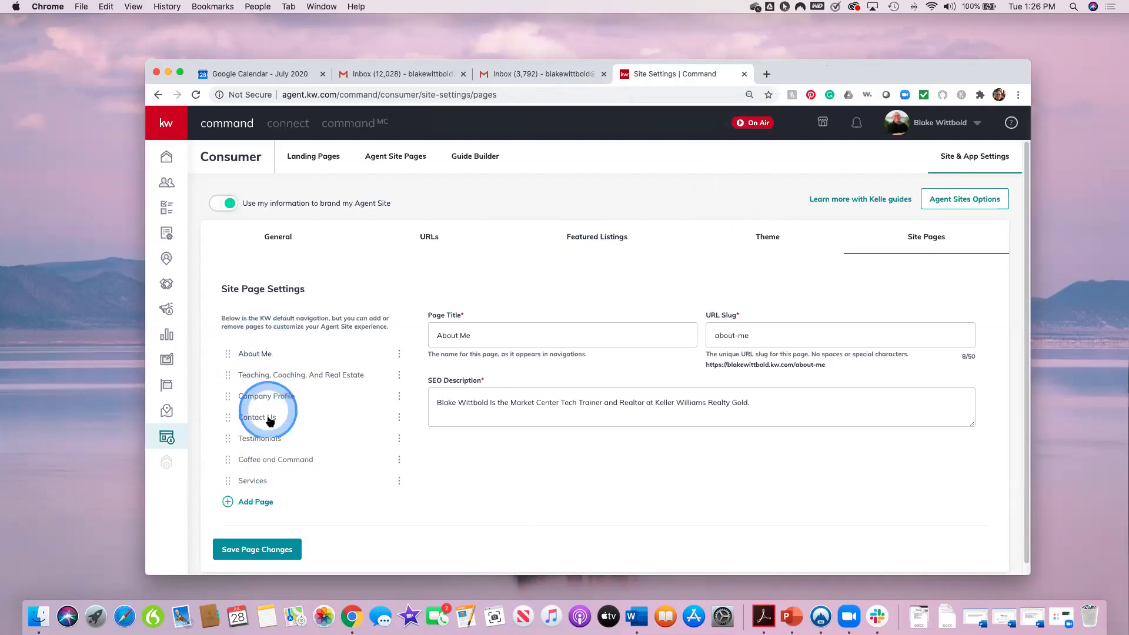
Step: Delete the Coffee and Command and Services pages
left_click(399, 461)
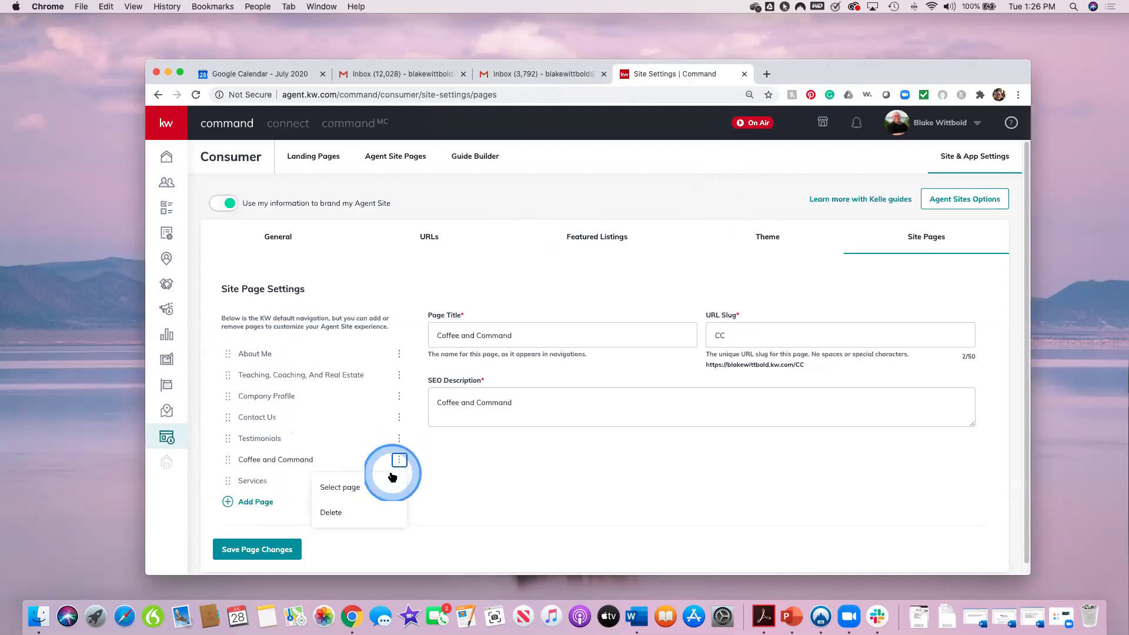
left_click(331, 513)
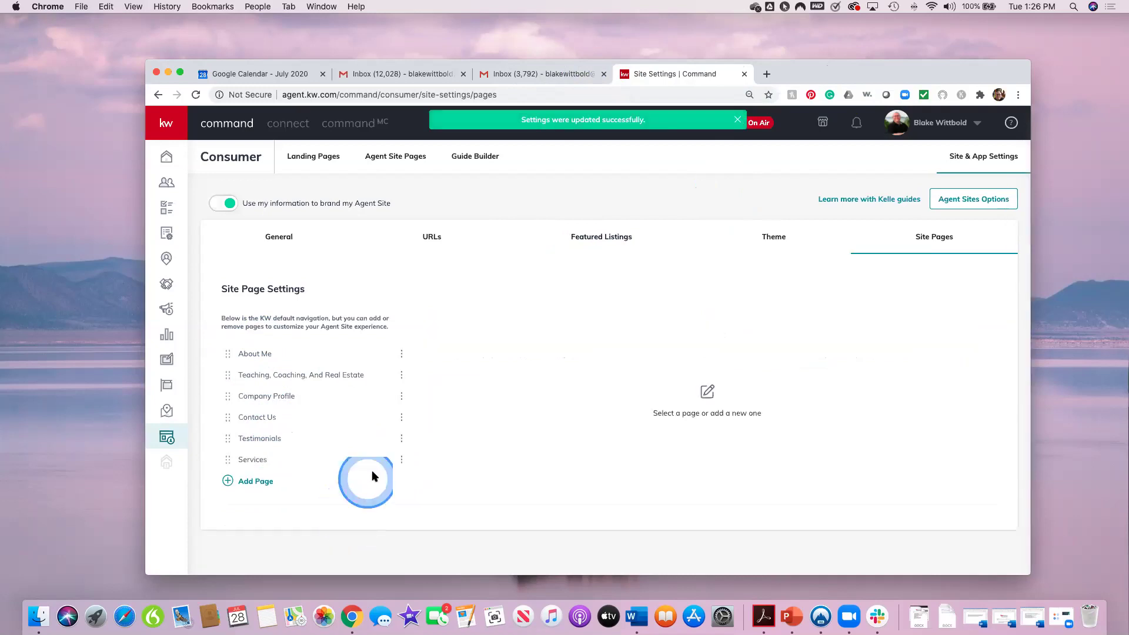
left_click(401, 460)
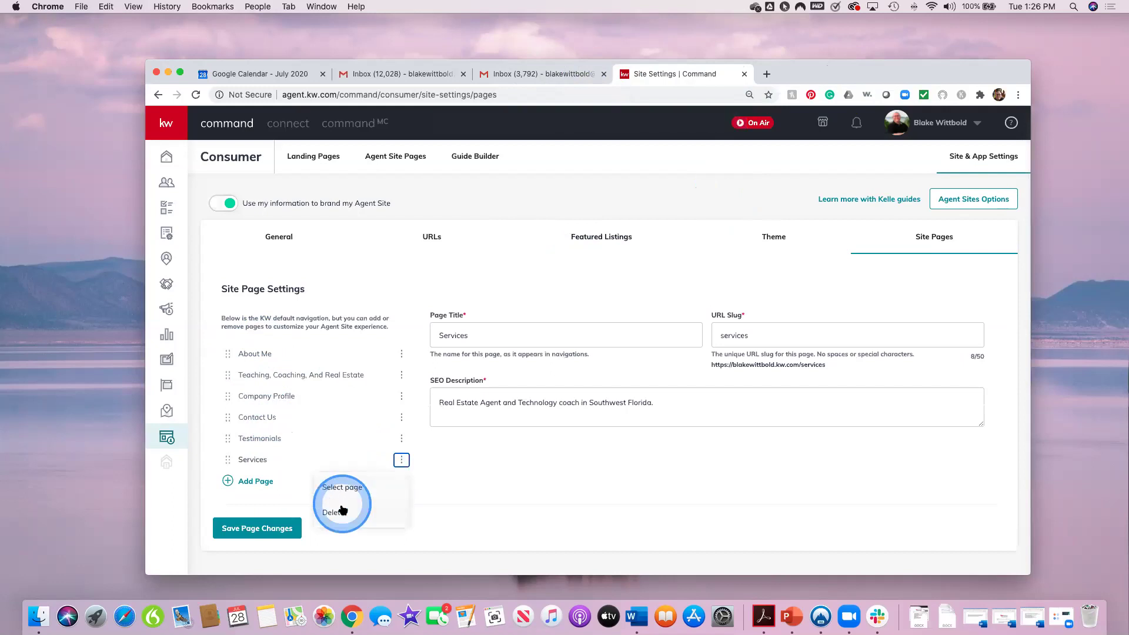
left_click(339, 513)
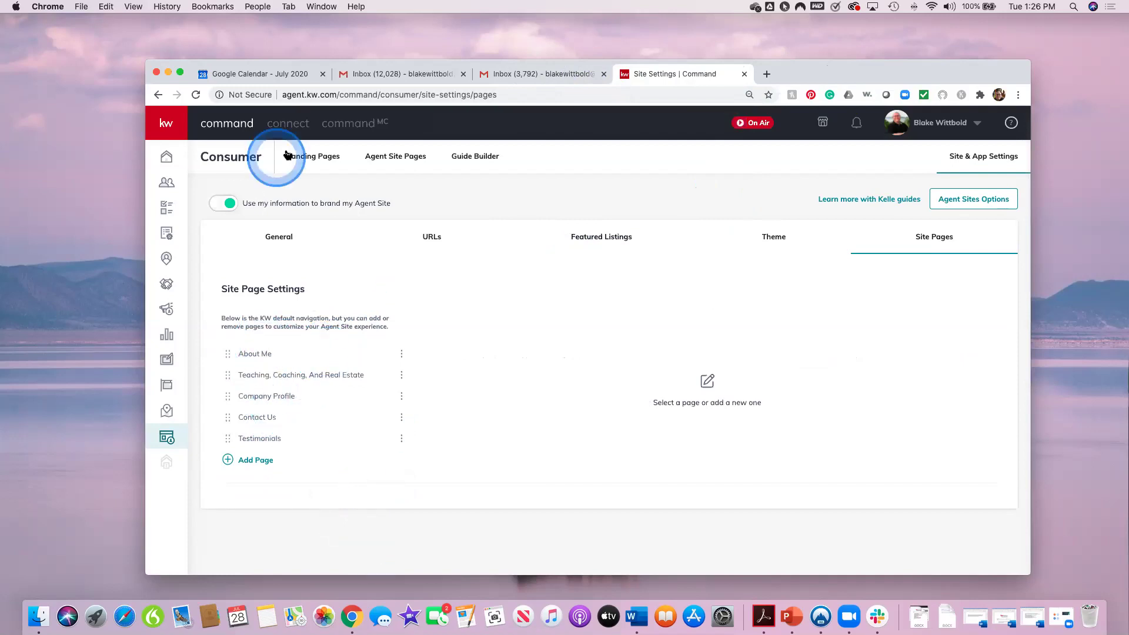
left_click(326, 162)
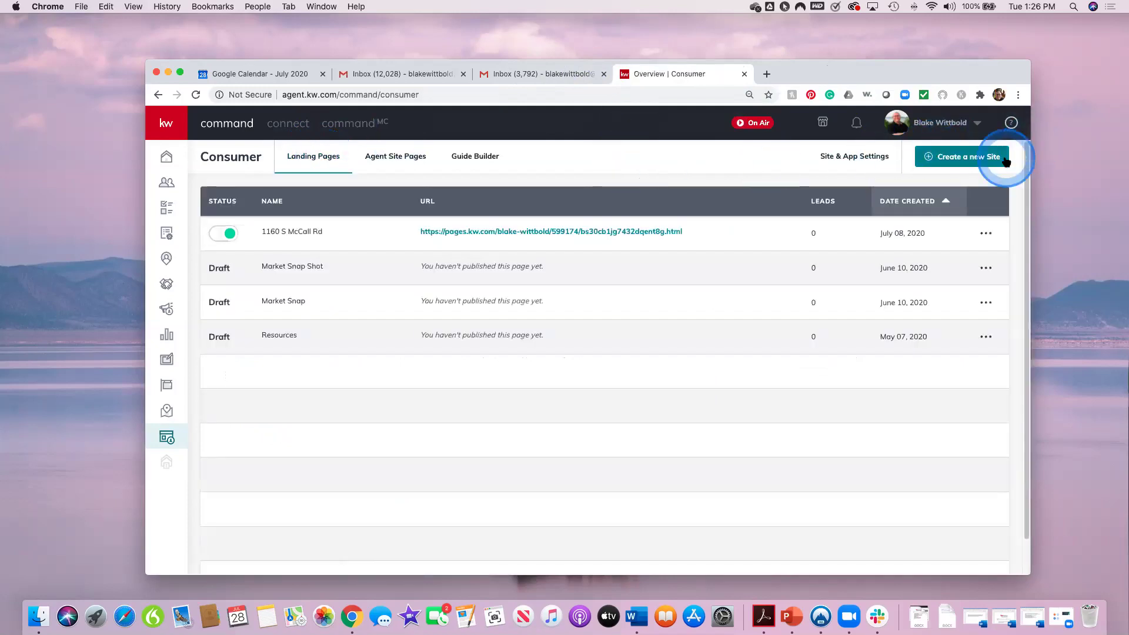
Step: Create a new landing page set to show on the agent site
left_click(950, 160)
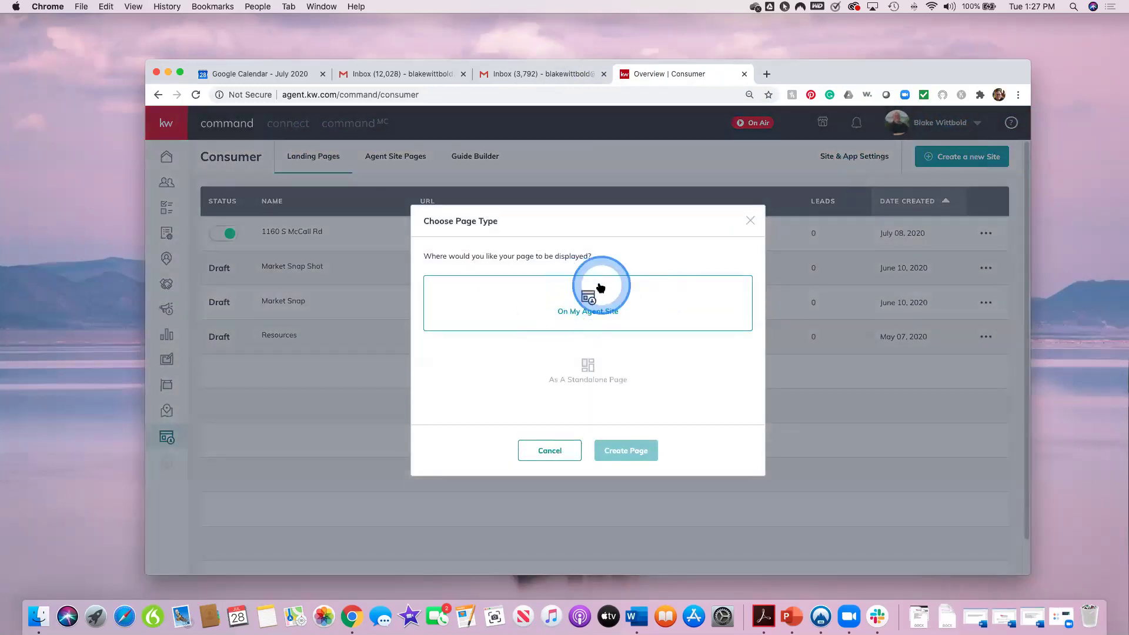
left_click(578, 373)
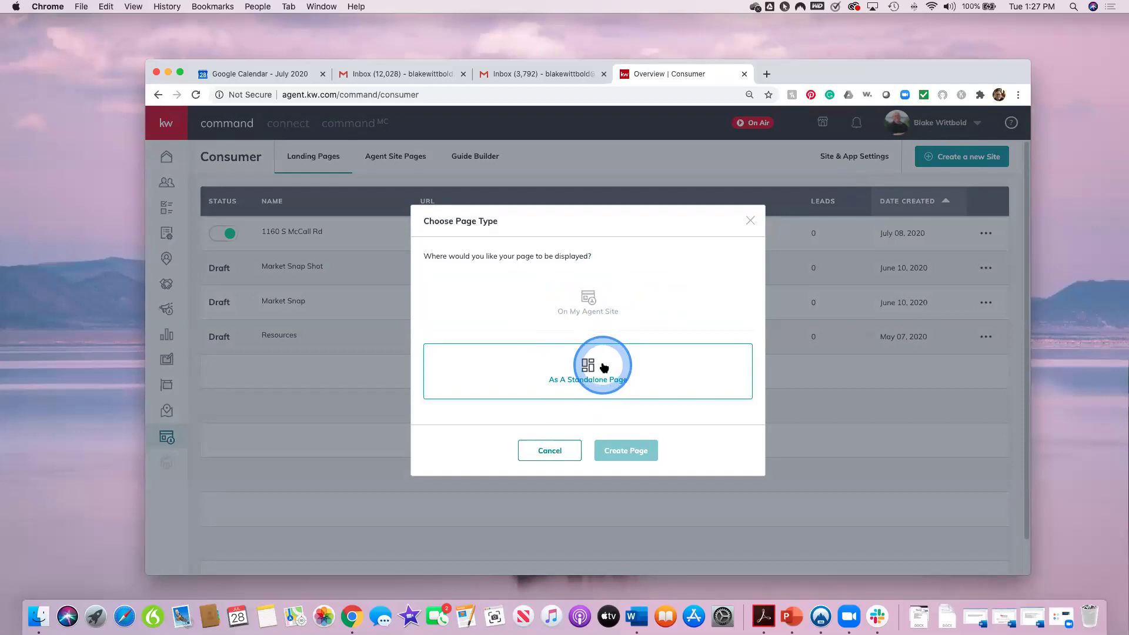
left_click(593, 300)
left_click(621, 451)
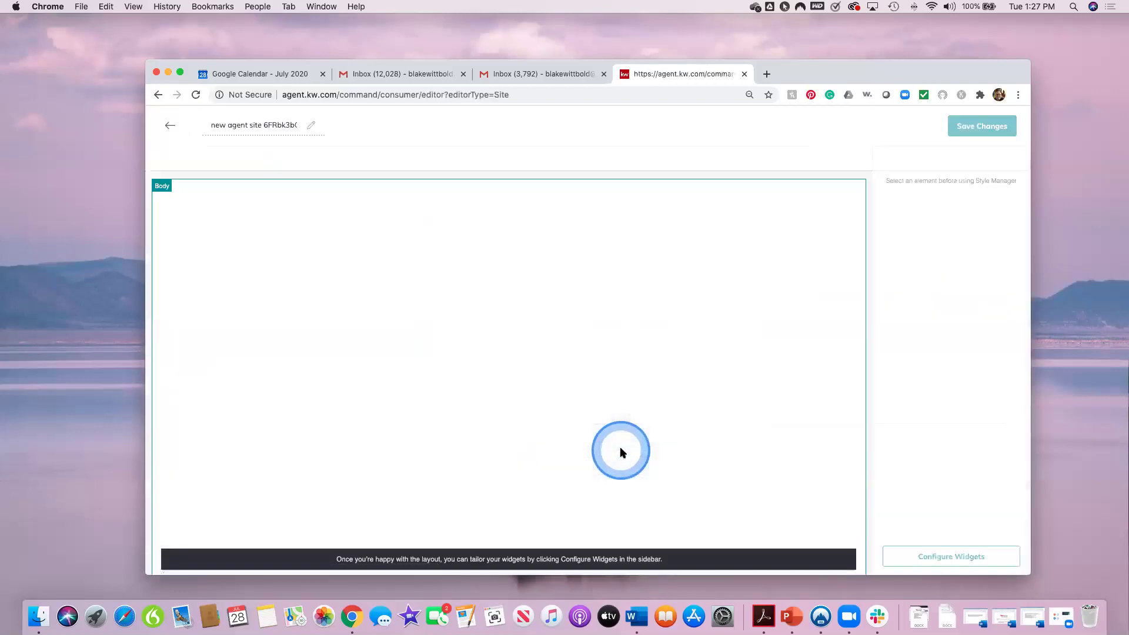
left_click(620, 447)
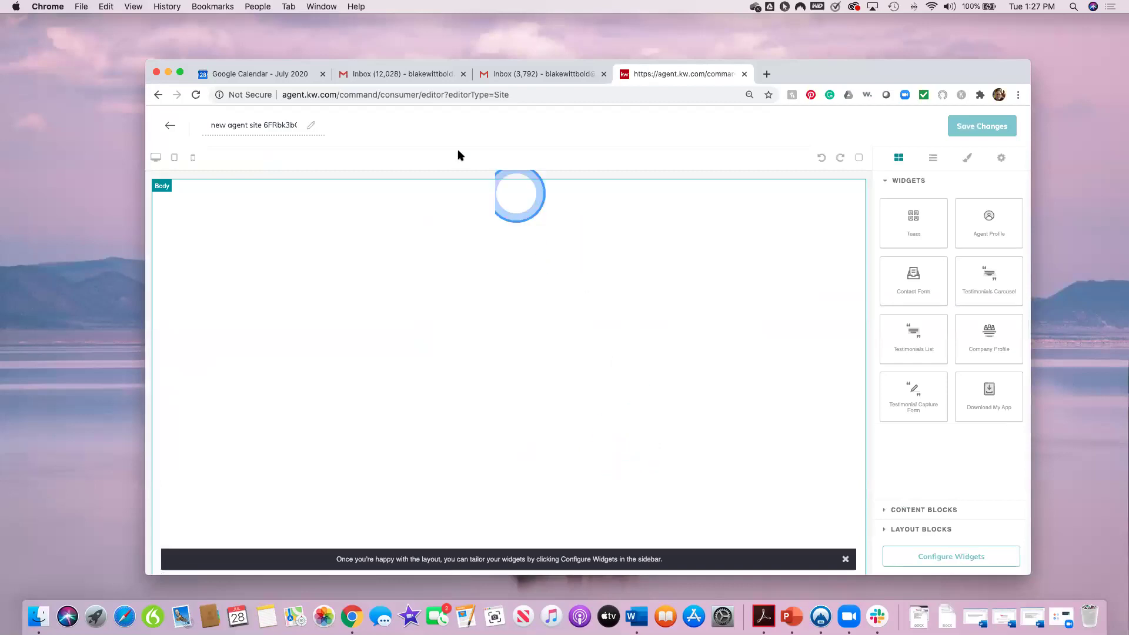
Step: Rename the new page to 'Class 7/28' and bring it up in the page editor
left_click(278, 124)
left_click_drag(278, 125, 203, 118)
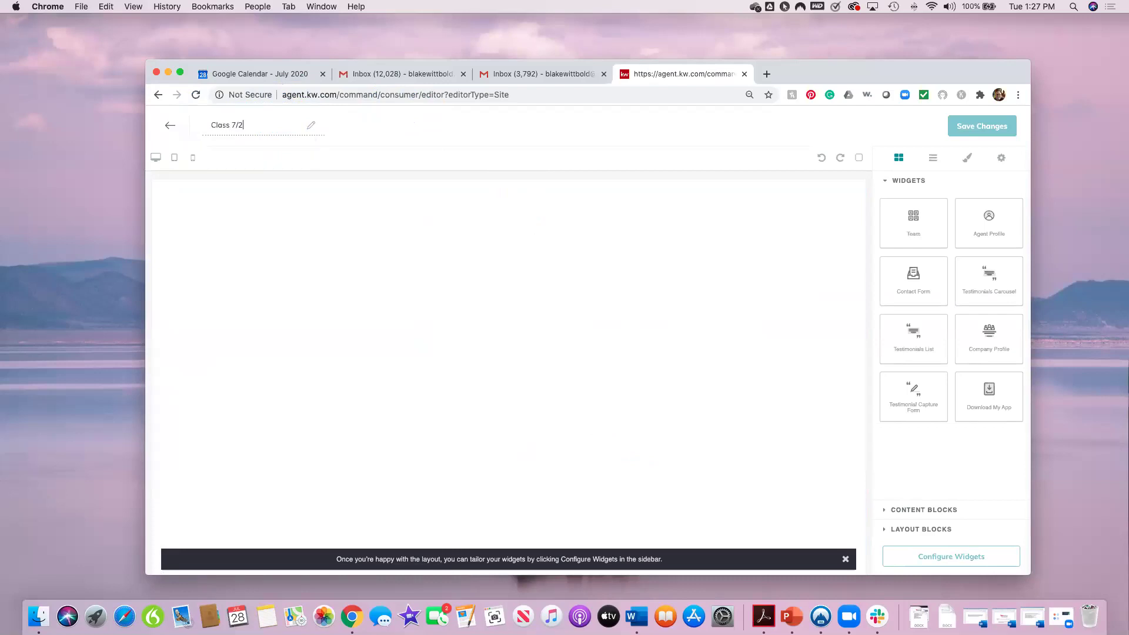
left_click(547, 229)
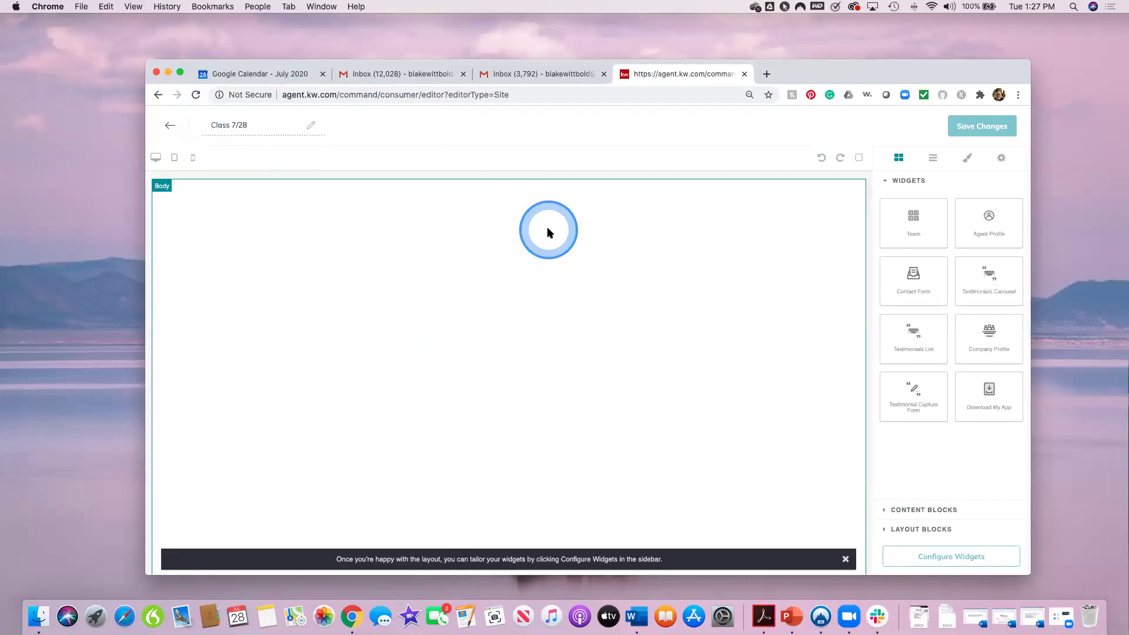
left_click(912, 222)
left_click(580, 404)
left_click(711, 316)
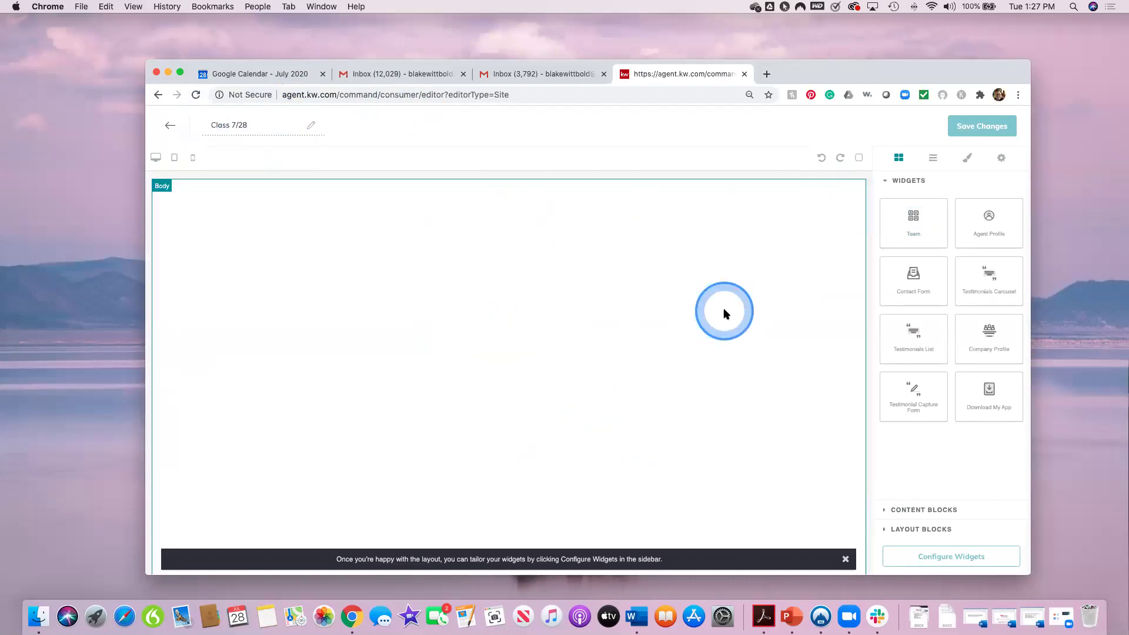
left_click(749, 317)
left_click(664, 266)
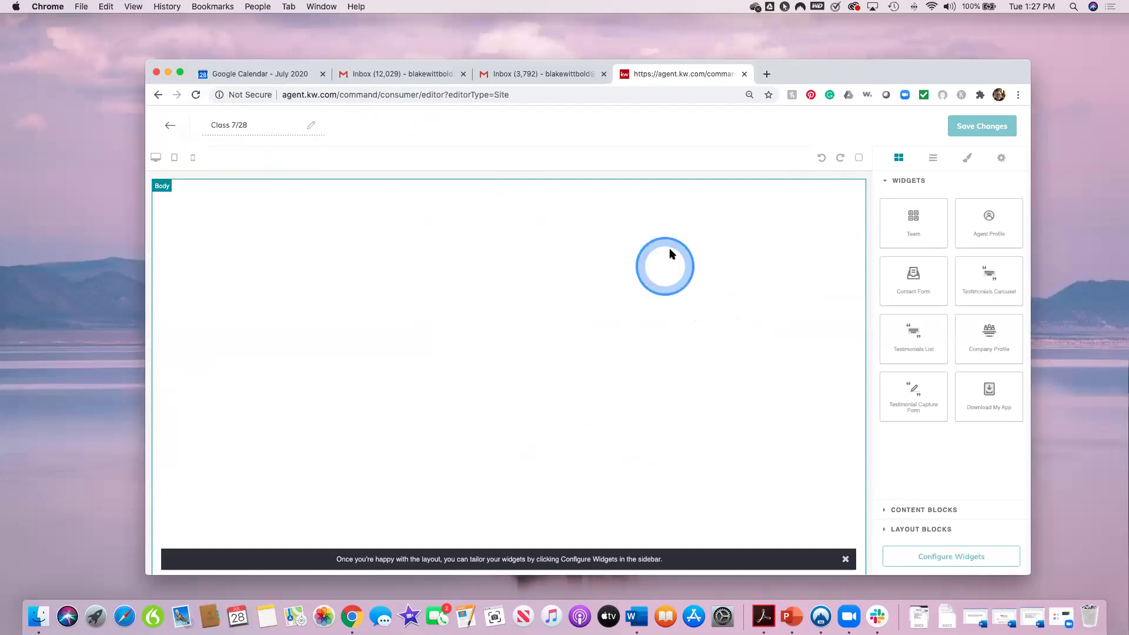
left_click(983, 217)
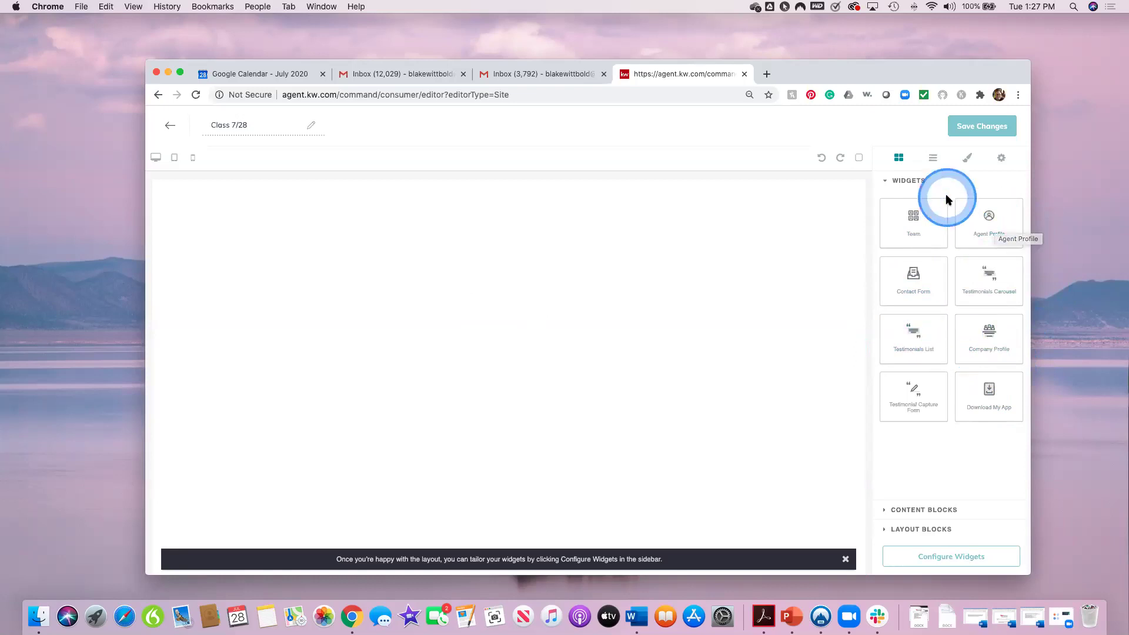
left_click_drag(912, 217, 532, 283)
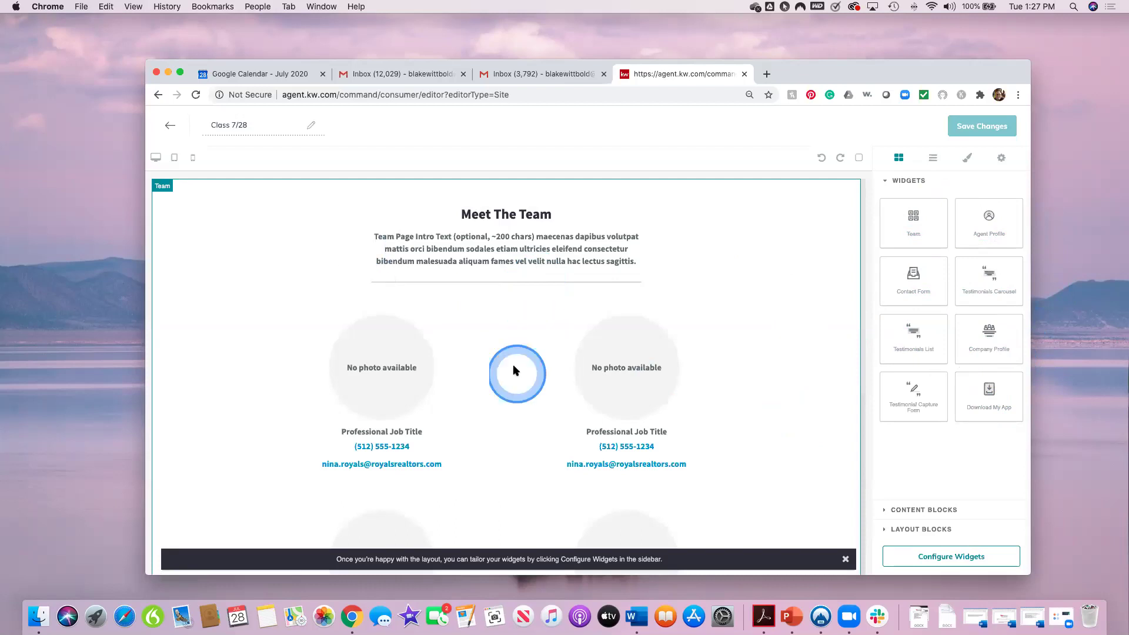
scroll(513, 365, "down", 3)
scroll(534, 379, "down", 3)
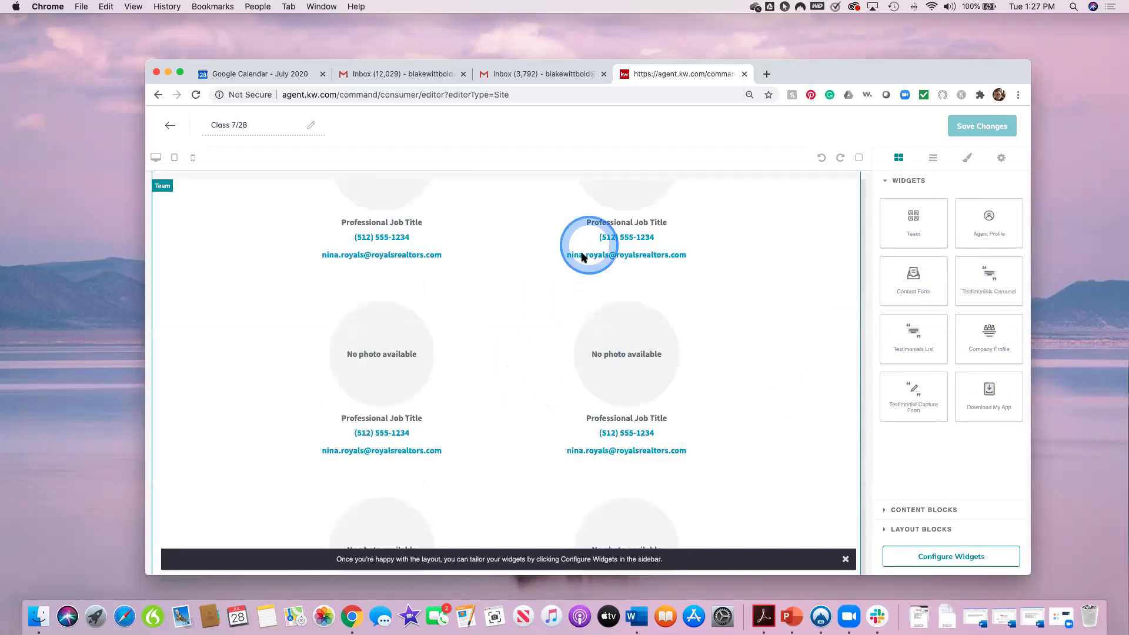
scroll(556, 393, "down", 4)
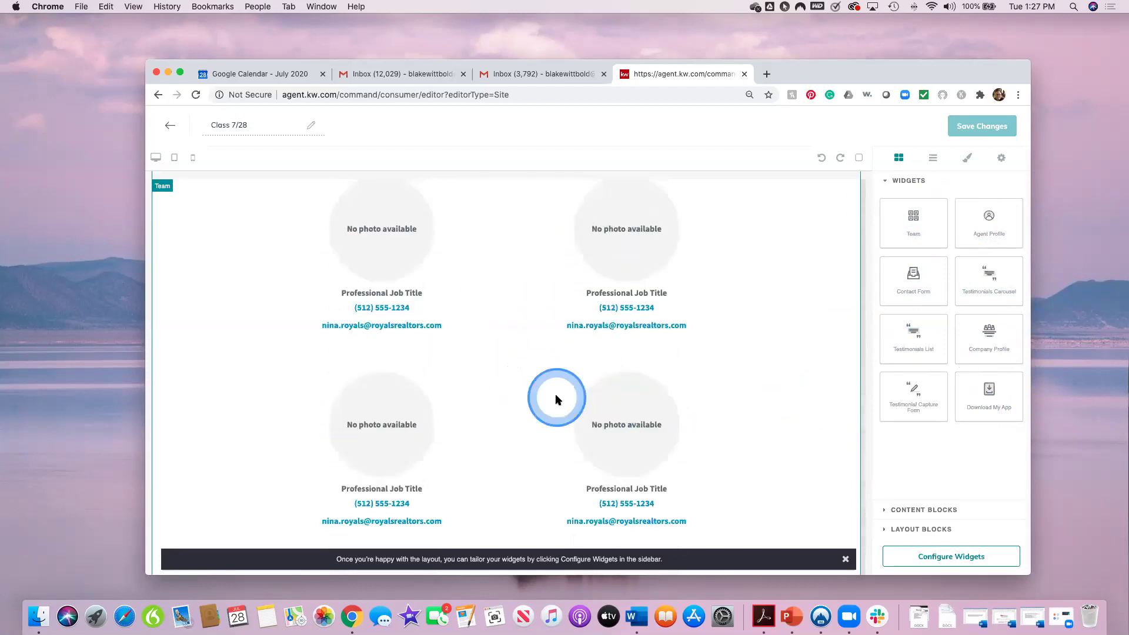
scroll(801, 400, "up", 10)
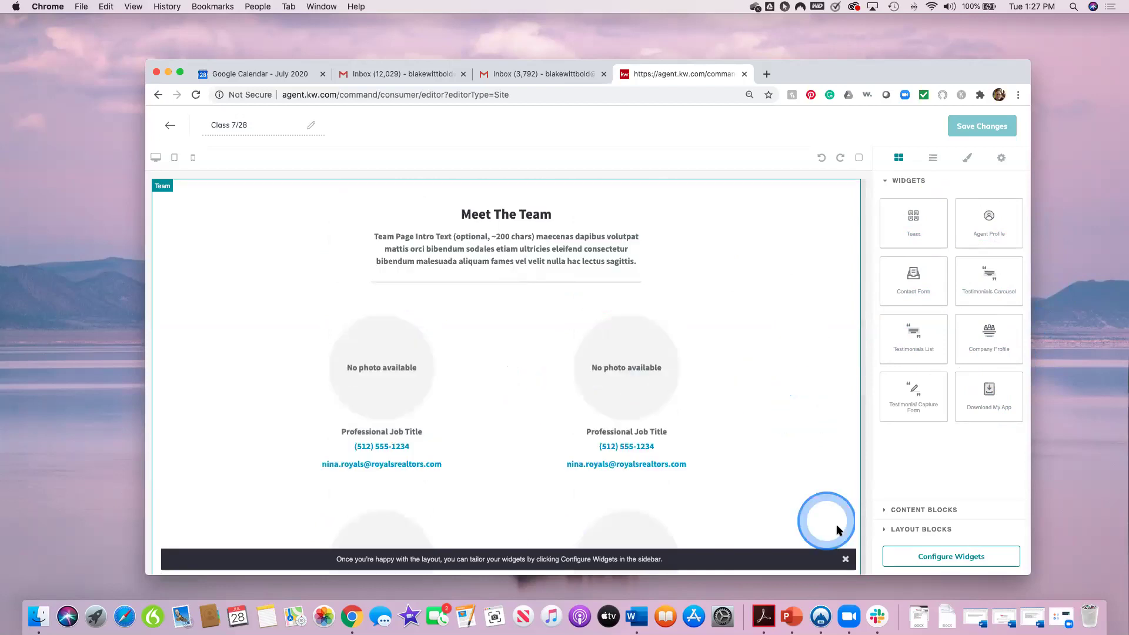
left_click(845, 559)
left_click(939, 563)
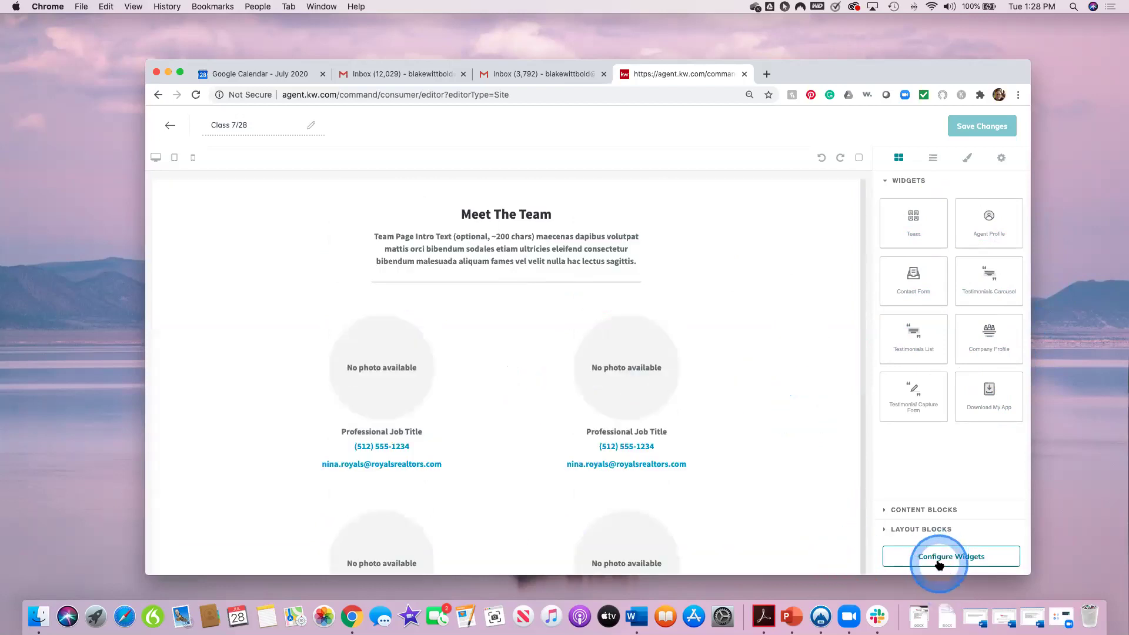
scroll(735, 449, "down", 3)
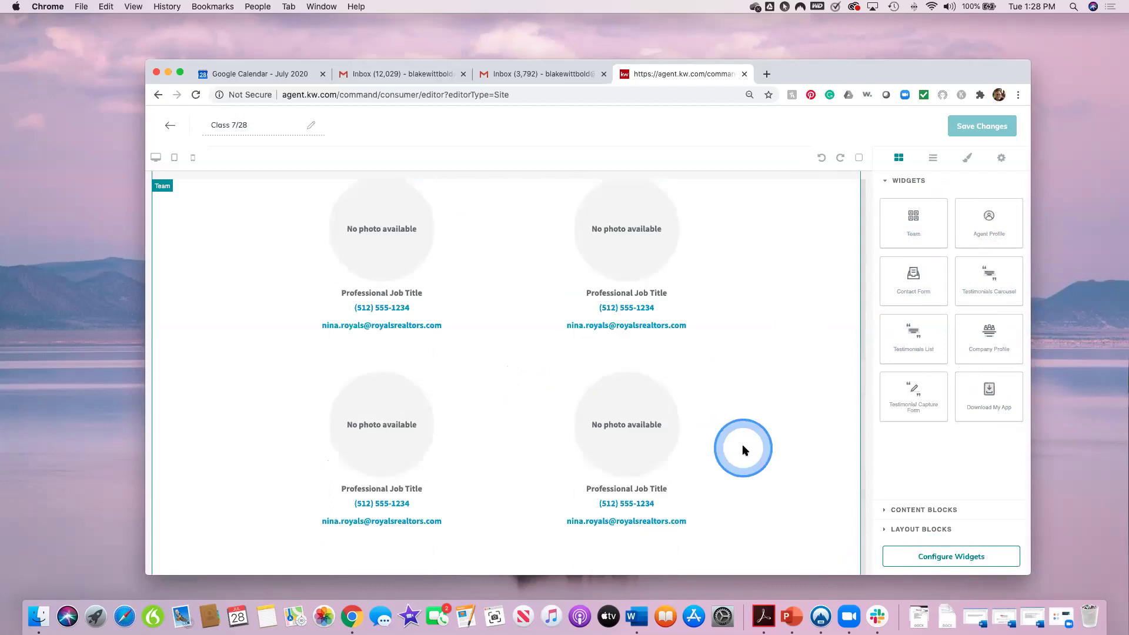
left_click(859, 158)
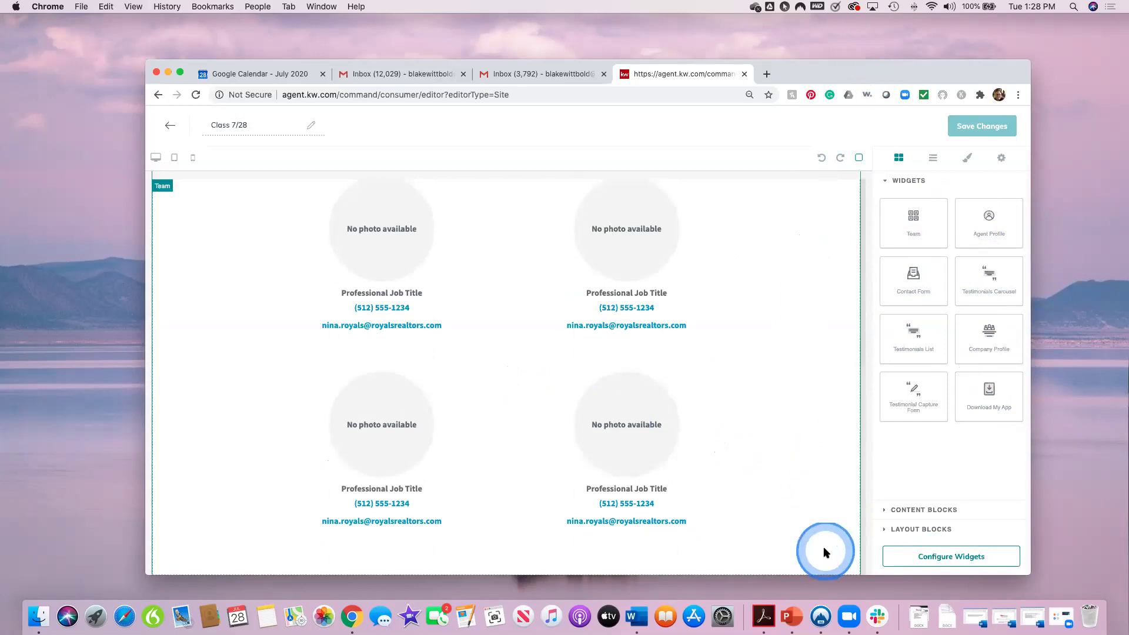
left_click_drag(937, 74, 926, 9)
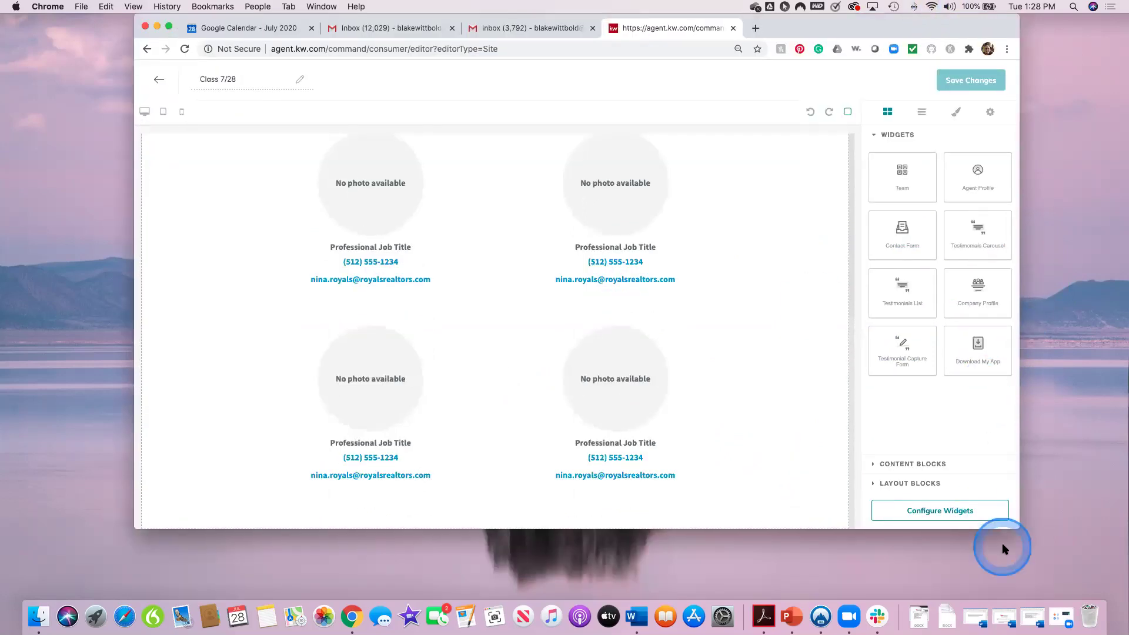
mouse_move(1019, 528)
left_mouse_down()
mouse_move(1076, 577)
mouse_move(1085, 568)
mouse_move(710, 559)
mouse_move(788, 571)
mouse_move(1002, 504)
mouse_move(1110, 560)
mouse_move(1062, 578)
mouse_move(1071, 590)
left_mouse_up()
left_click(589, 107)
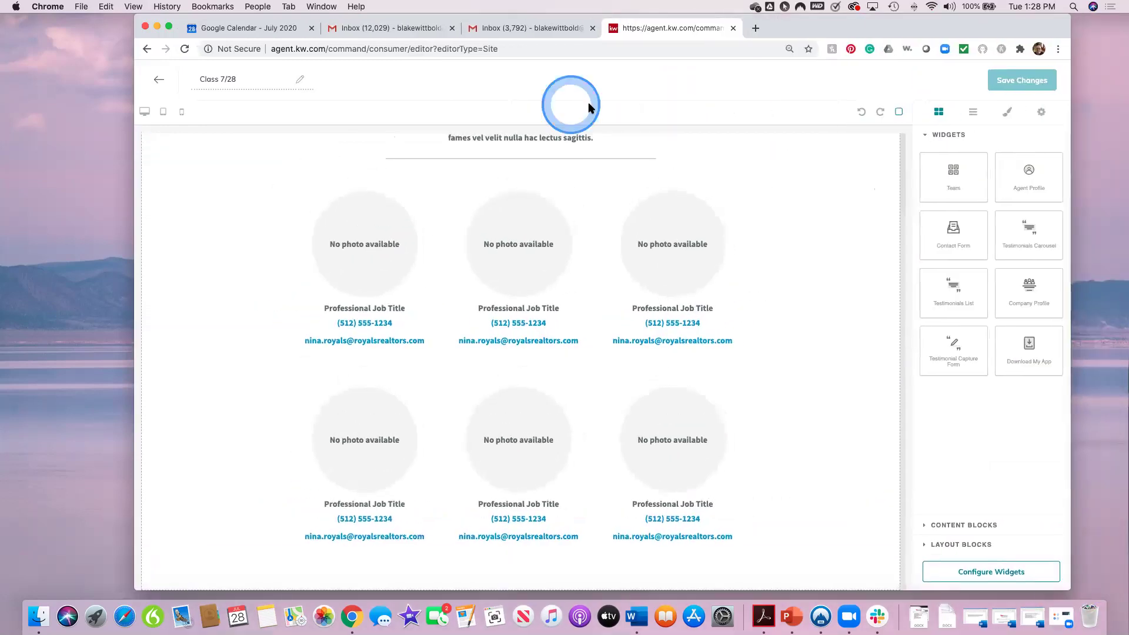
scroll(752, 207, "up", 2)
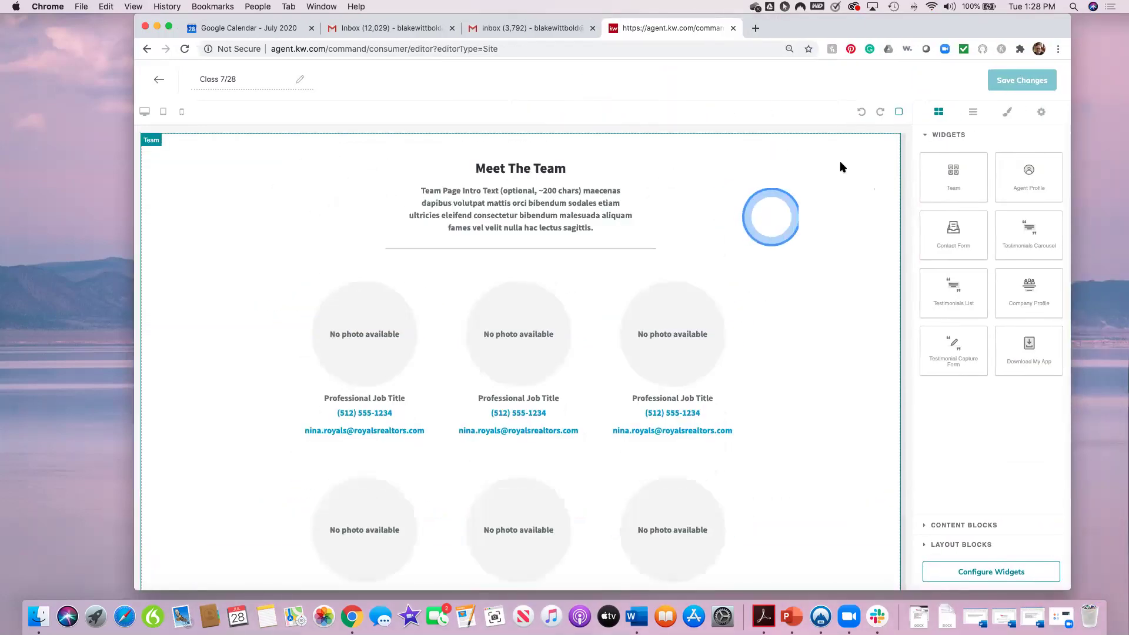
left_click(884, 139)
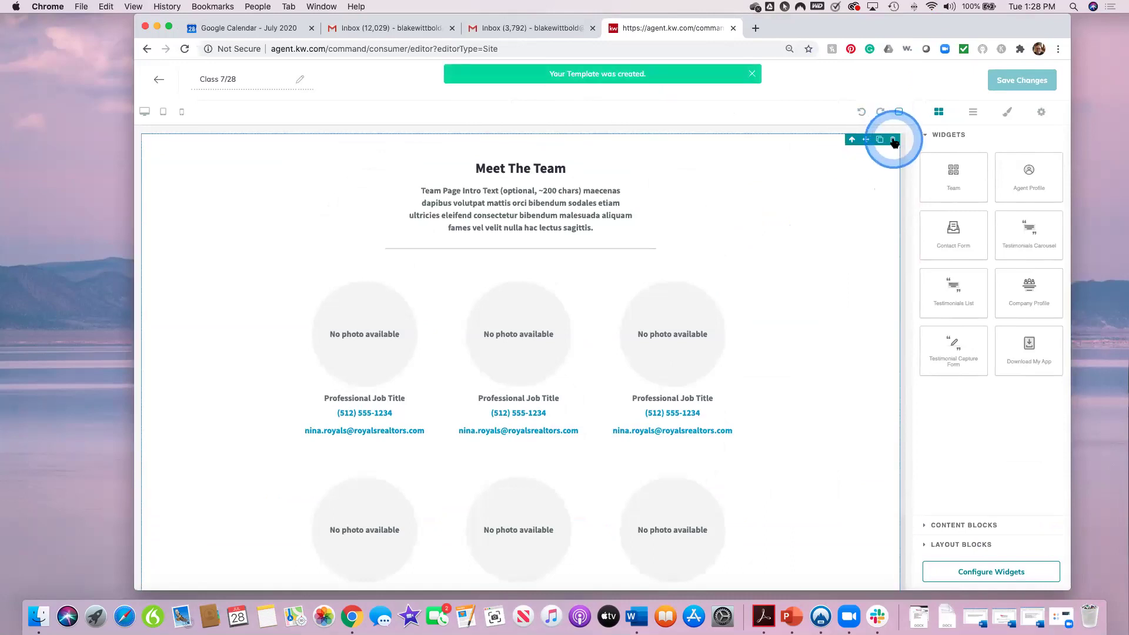
left_click(893, 143)
left_click(757, 196)
left_click(800, 257)
left_click(952, 237)
Step: Place Testimonials List, Testimonial Capture Form and Contact Form widgets on the Class 7/28 page
left_click_drag(959, 289, 589, 267)
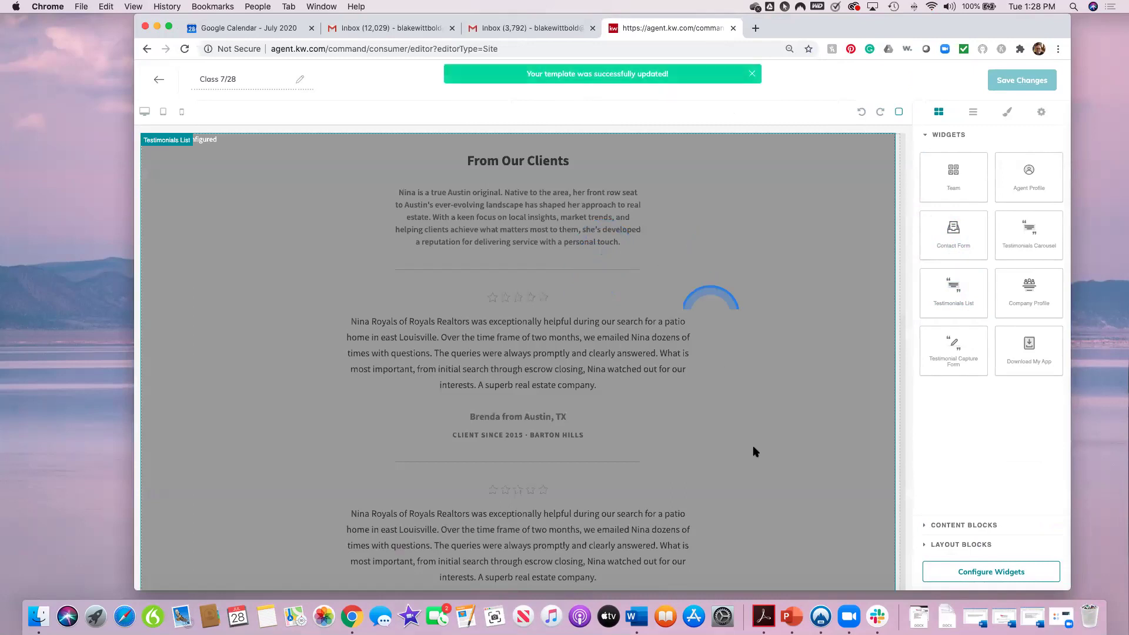
left_click(955, 353)
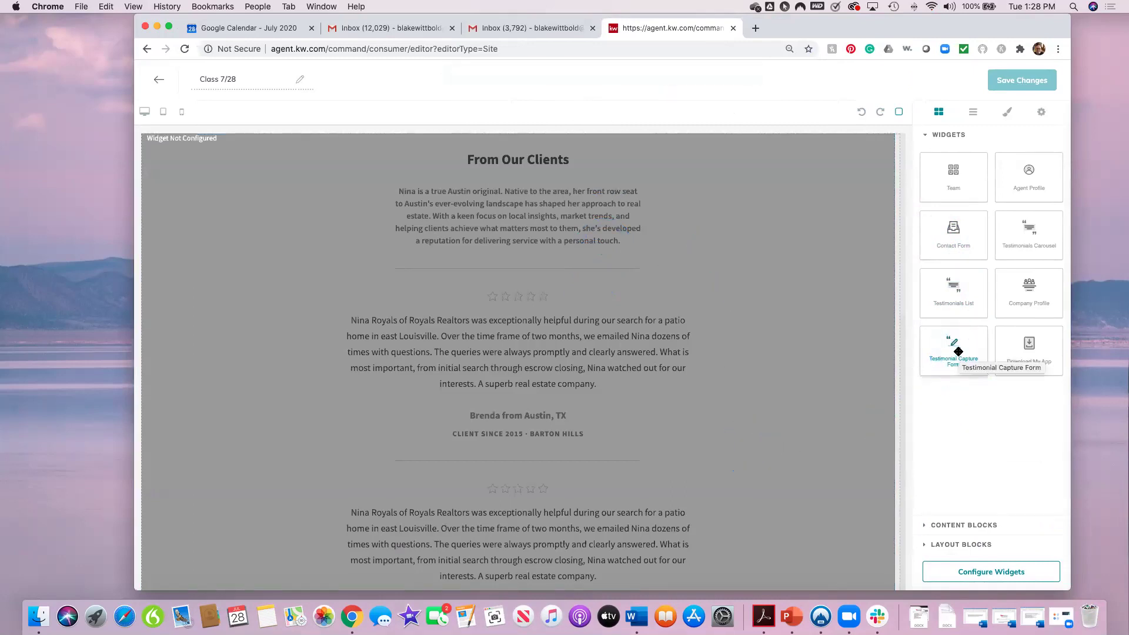
left_click_drag(957, 352, 1035, 282)
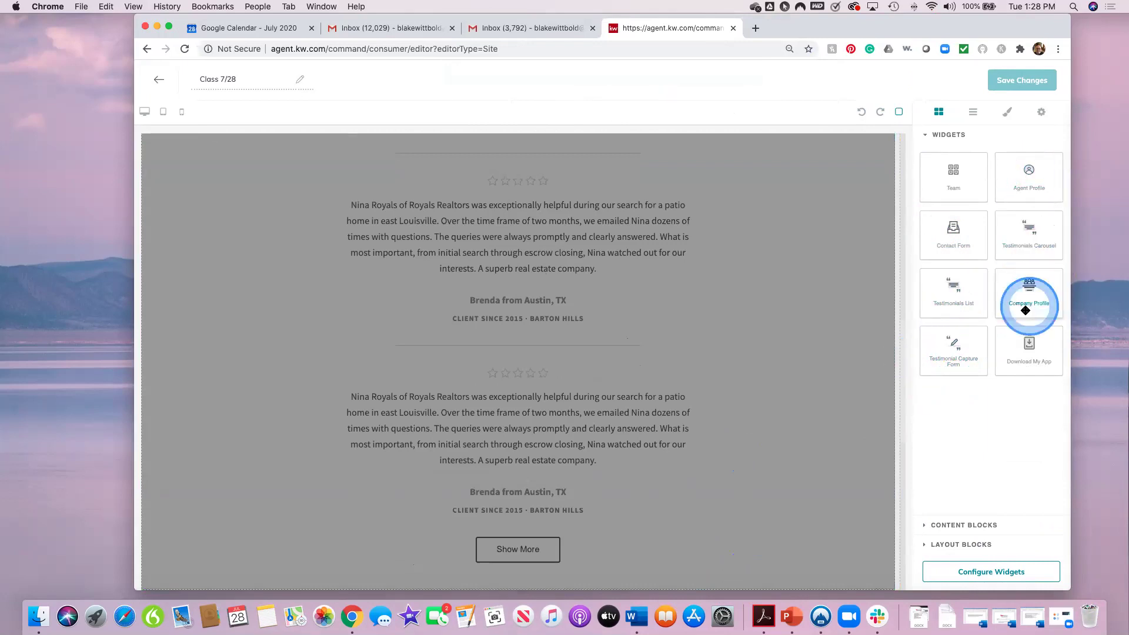
left_click_drag(892, 266, 835, 585)
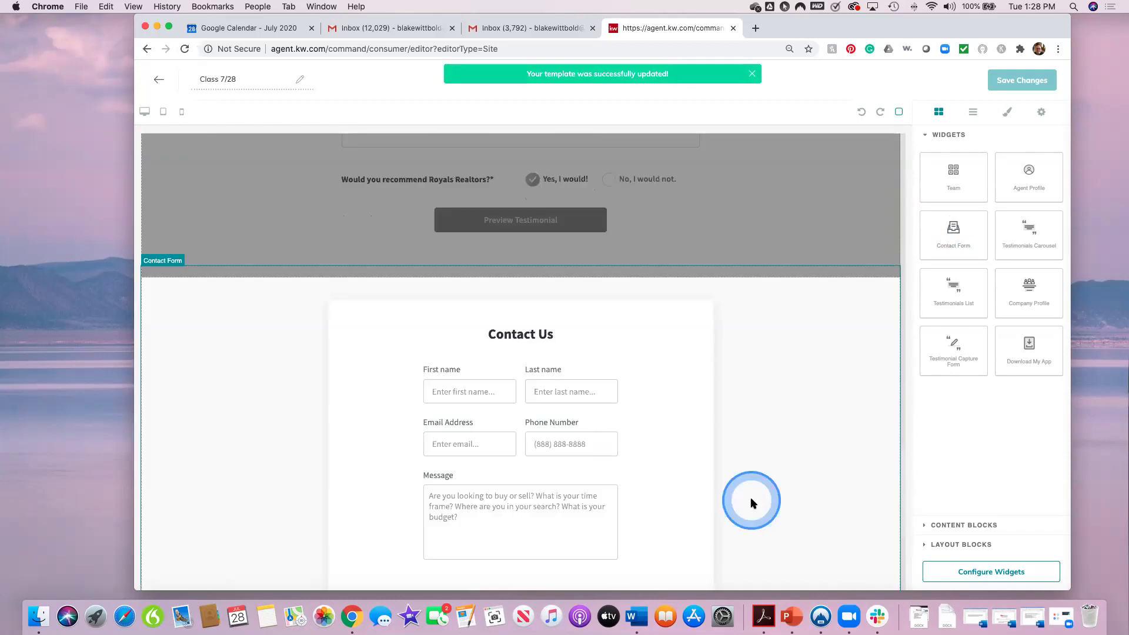
scroll(752, 502, "down", 5)
scroll(752, 503, "up", 10)
left_click(752, 501)
scroll(752, 501, "up", 5)
left_click(991, 572)
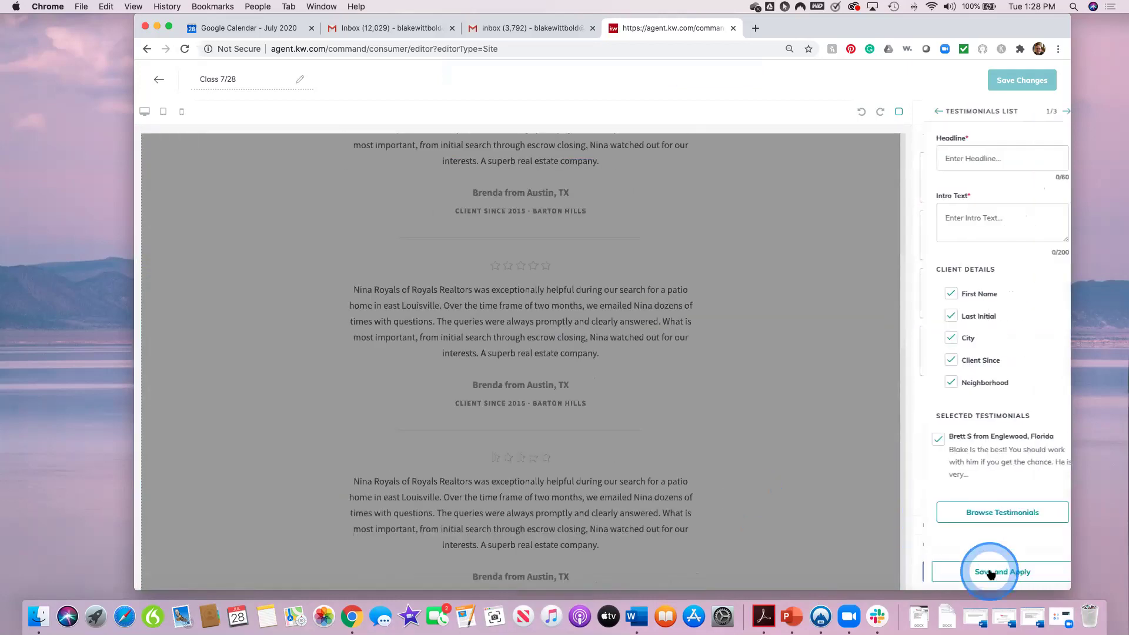
Step: Give the testimonials list the headline 'Fantastic Reviews From Fantastic People' and an intro line
left_click(975, 158)
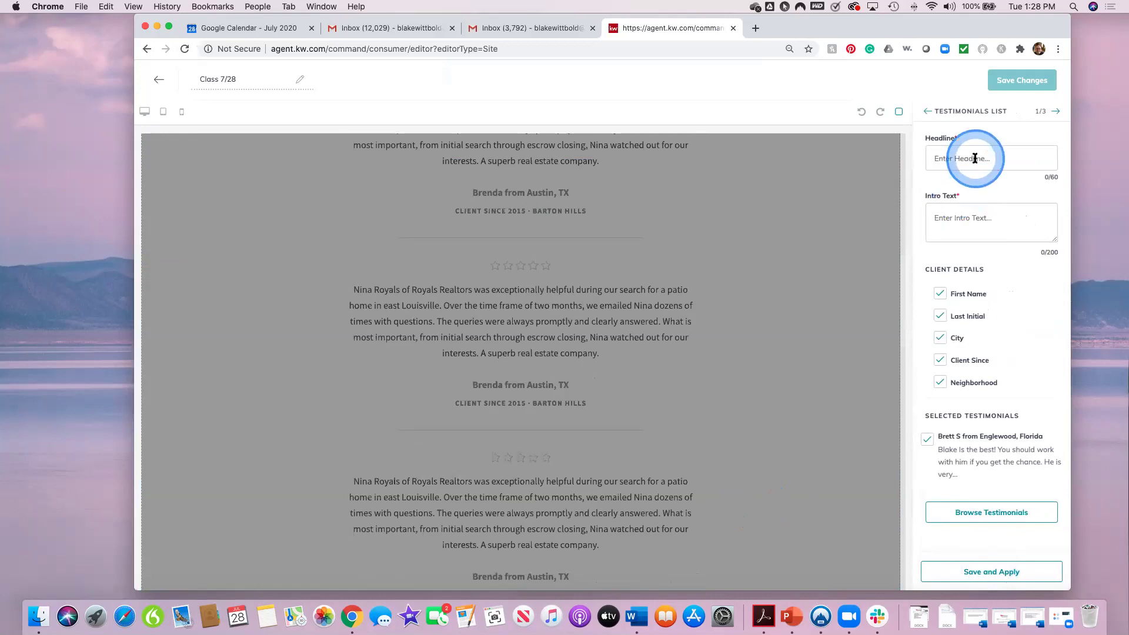
left_click(712, 247)
scroll(713, 251, "up", 3)
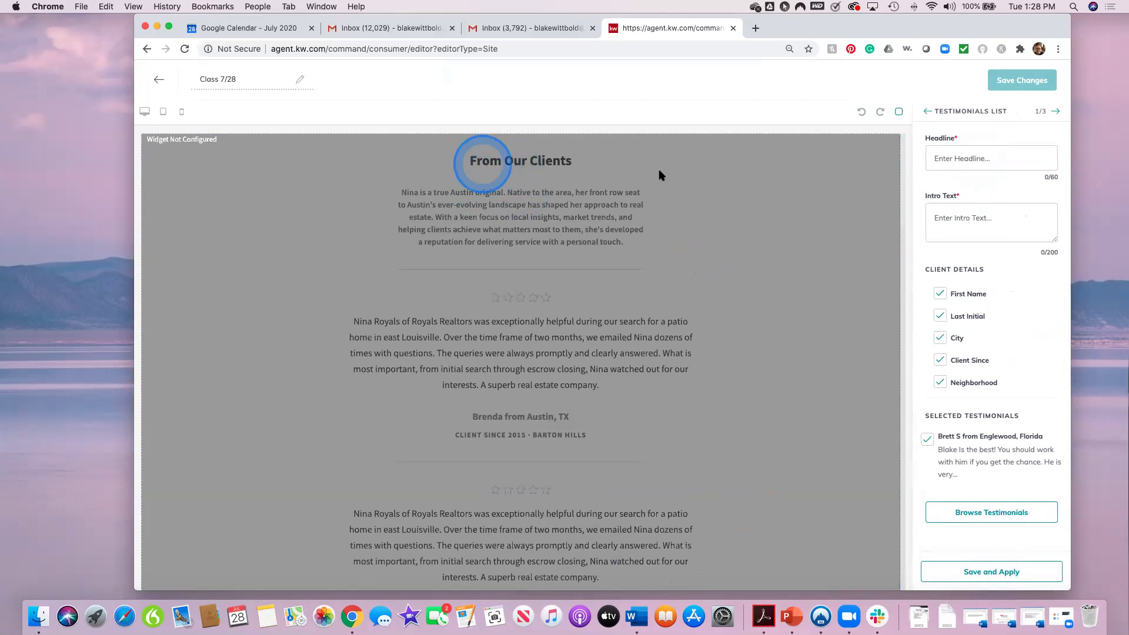
left_click(994, 160)
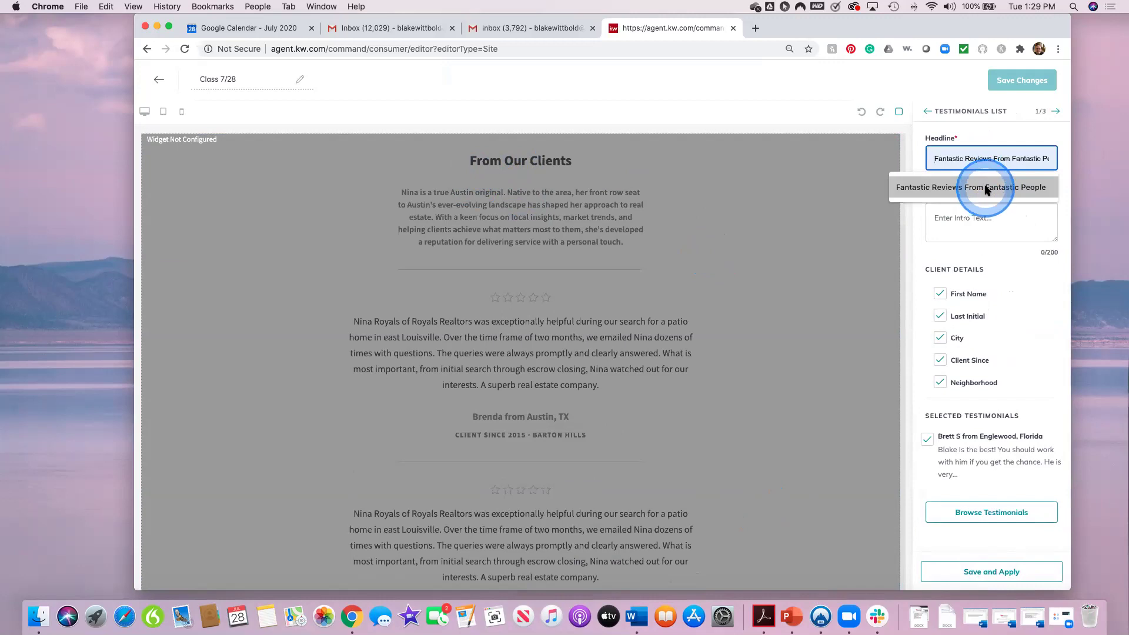
left_click(986, 189)
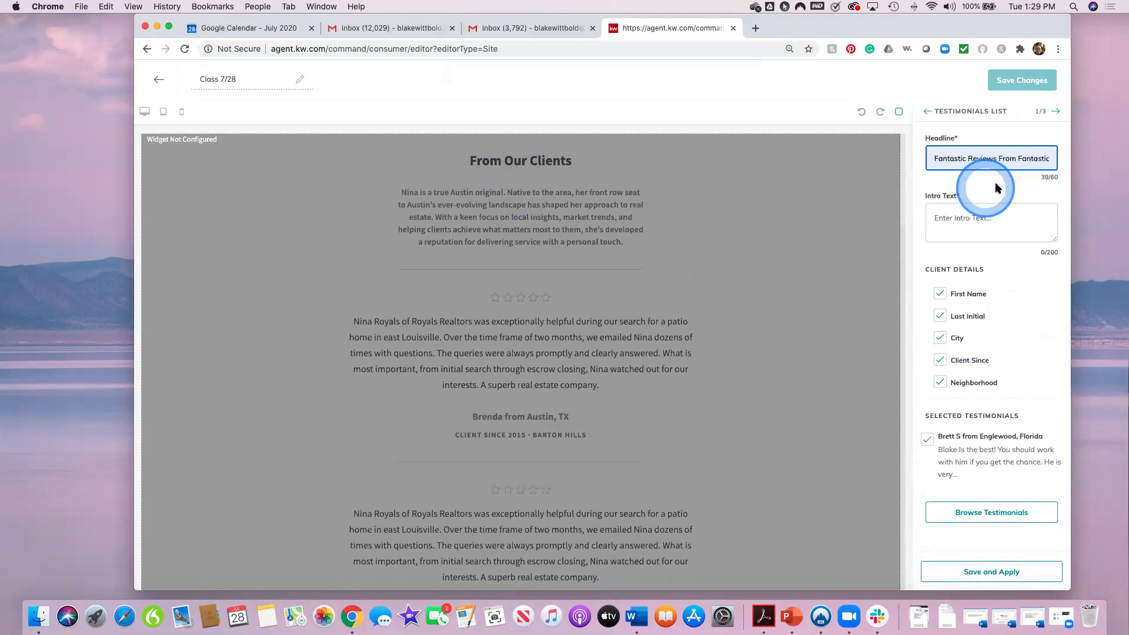
left_click(967, 218)
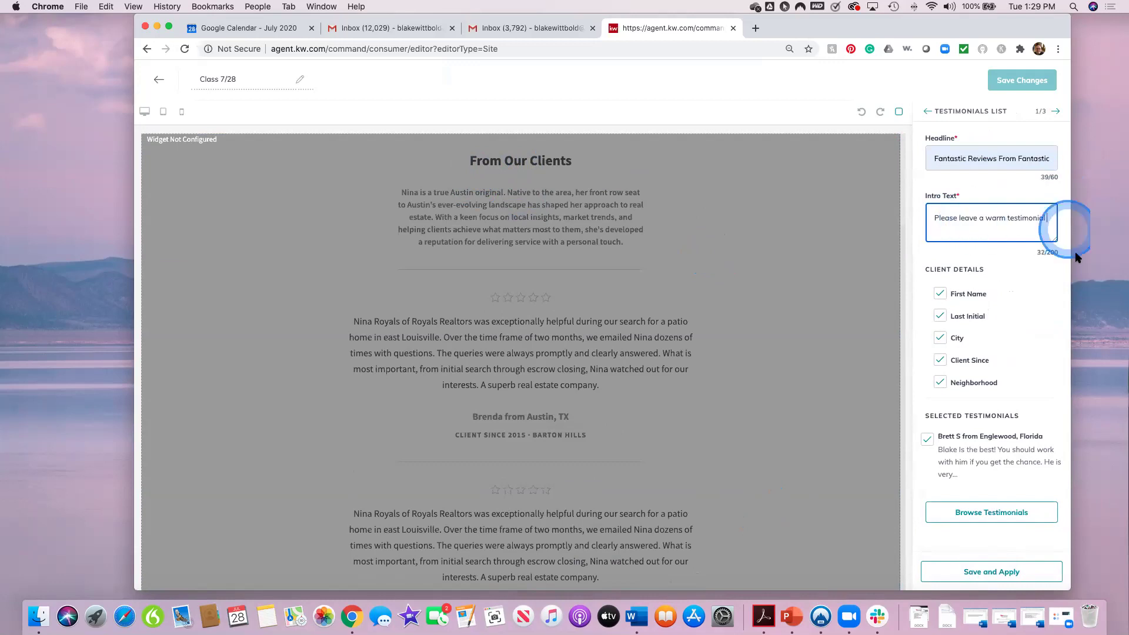
left_click(1020, 275)
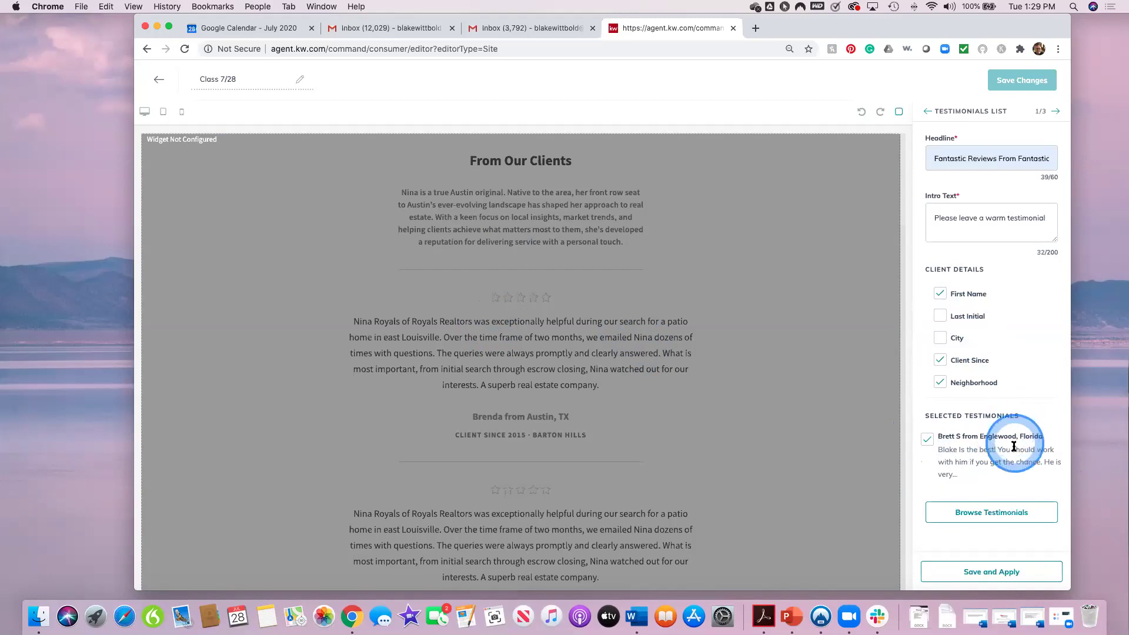
Step: Choose one five-star client testimonial to display and apply the list settings
left_click(975, 518)
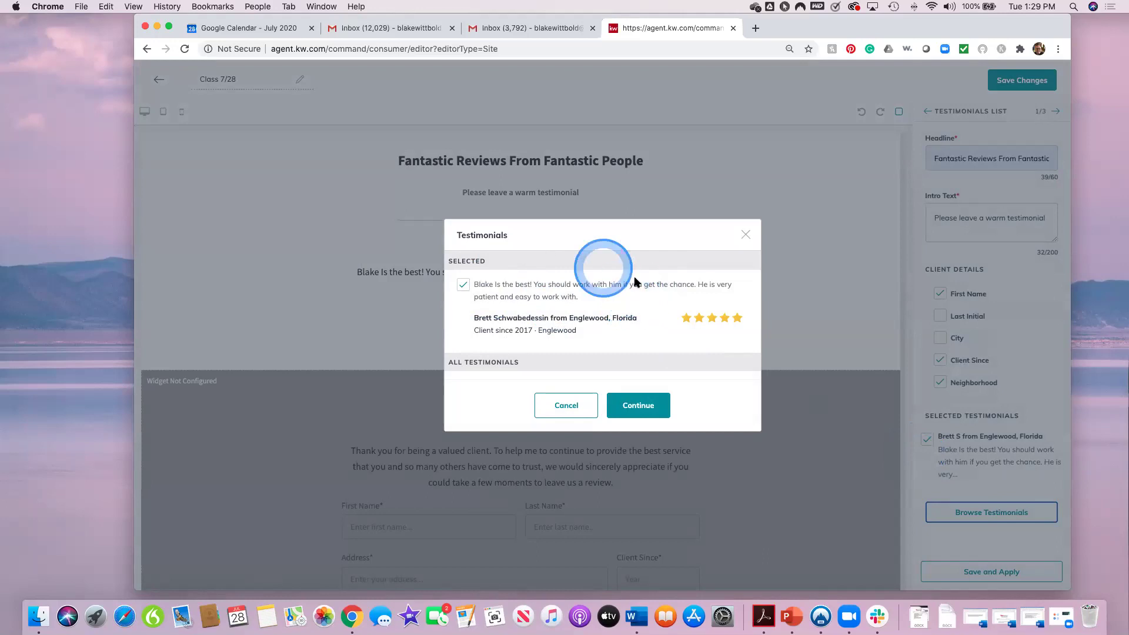
left_click(644, 407)
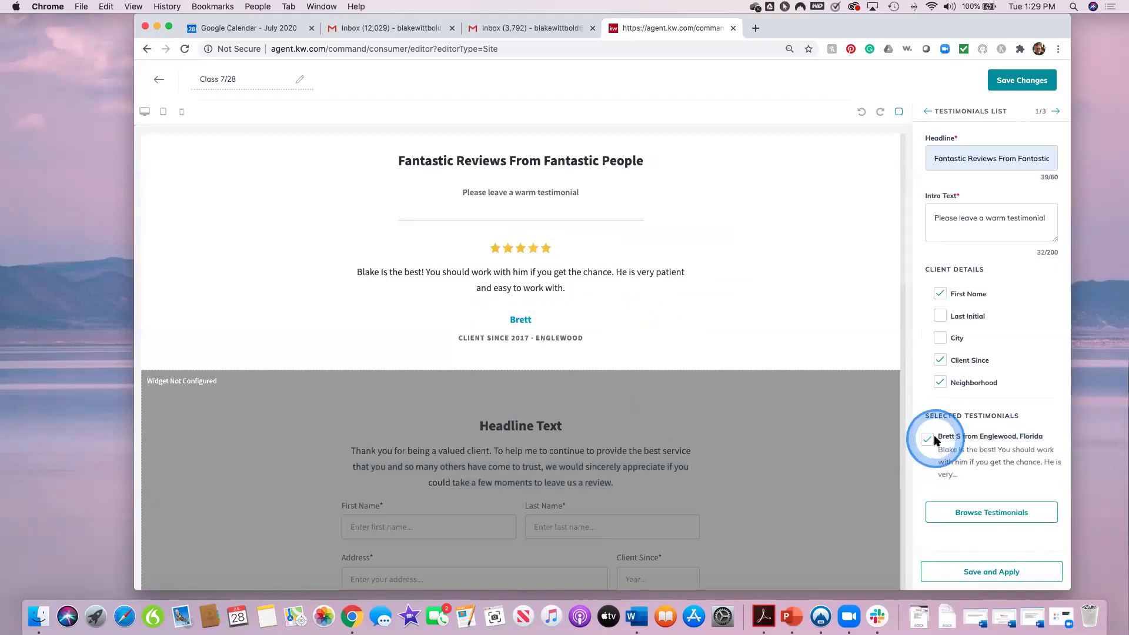
left_click(1019, 573)
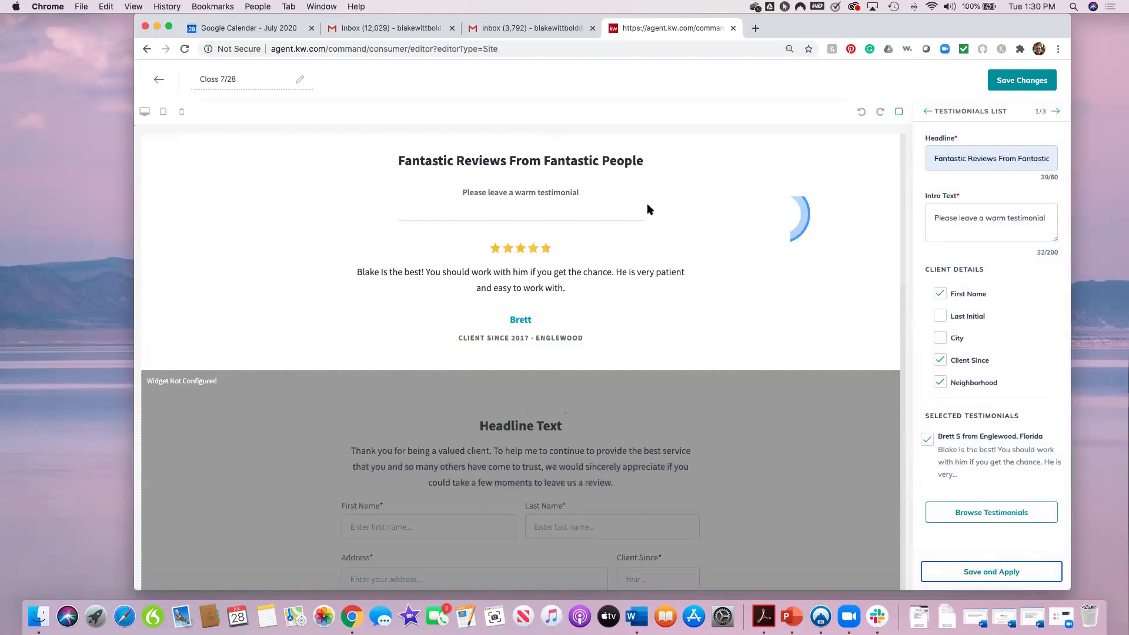
scroll(735, 478, "down", 3)
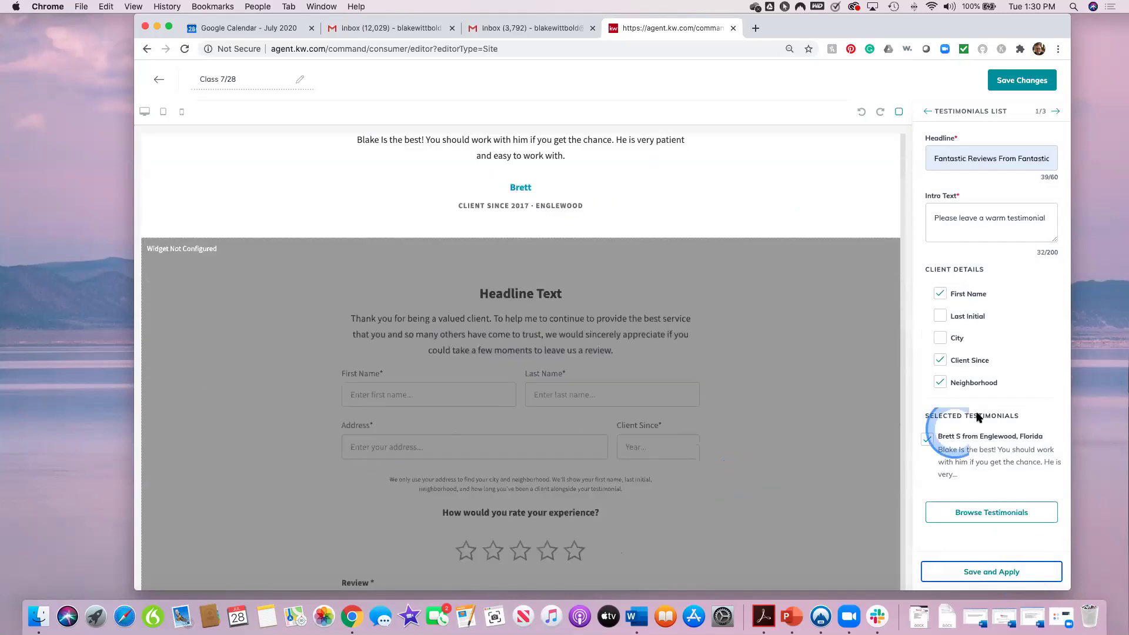
Step: Give the testimonial capture form the 'Fantastic Reviews From Fantastic People' headline and apply it
left_click(1033, 575)
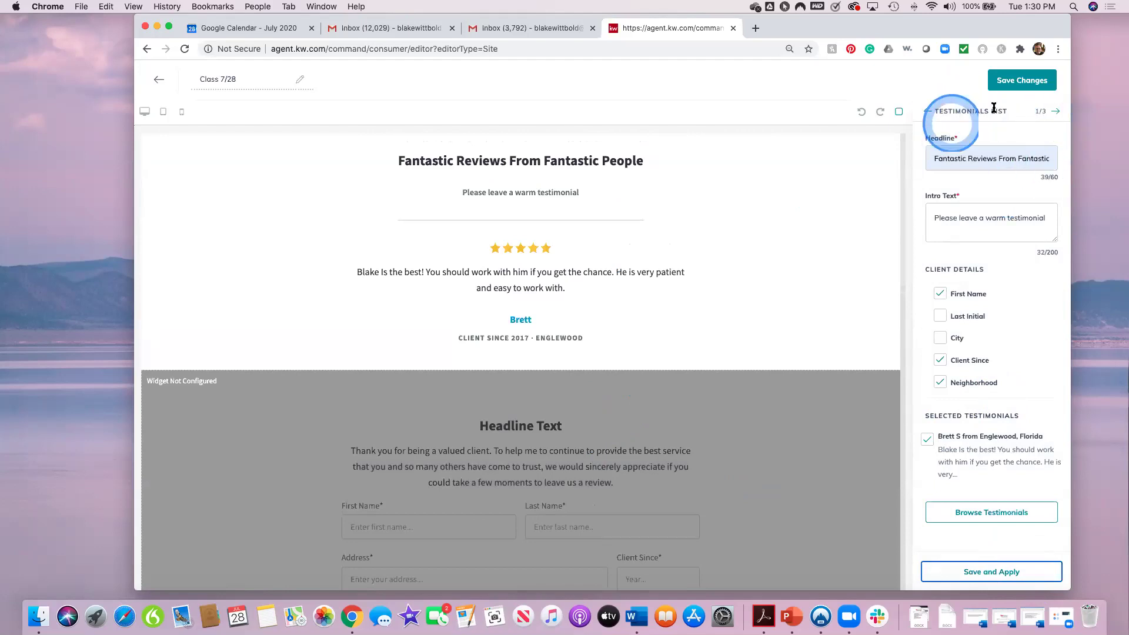
left_click(1056, 112)
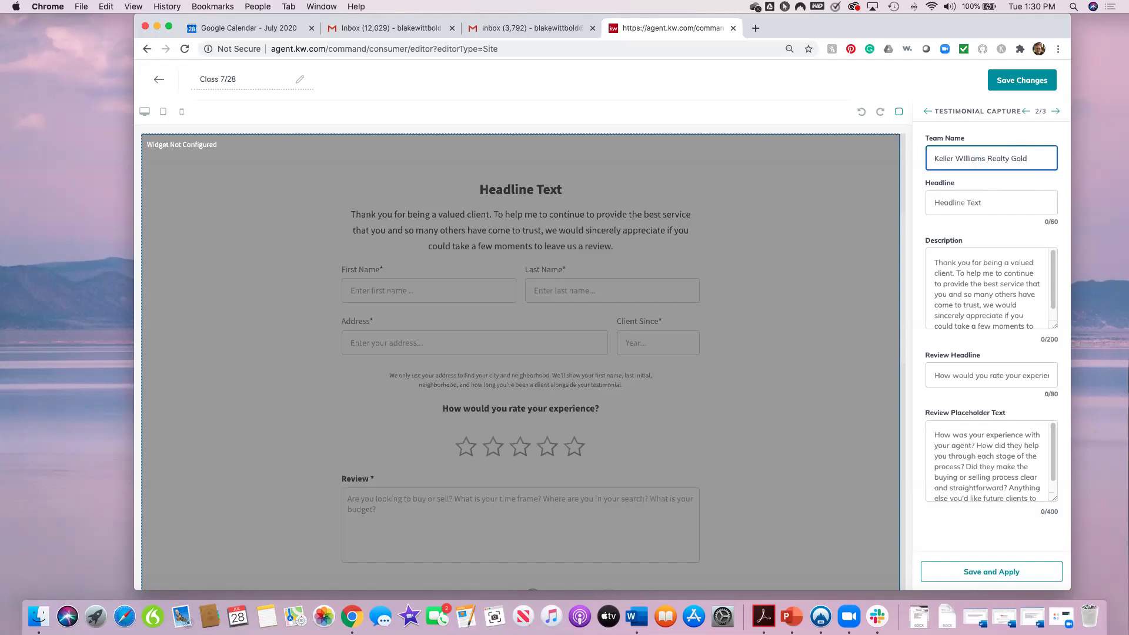
left_click(970, 202)
left_click(988, 232)
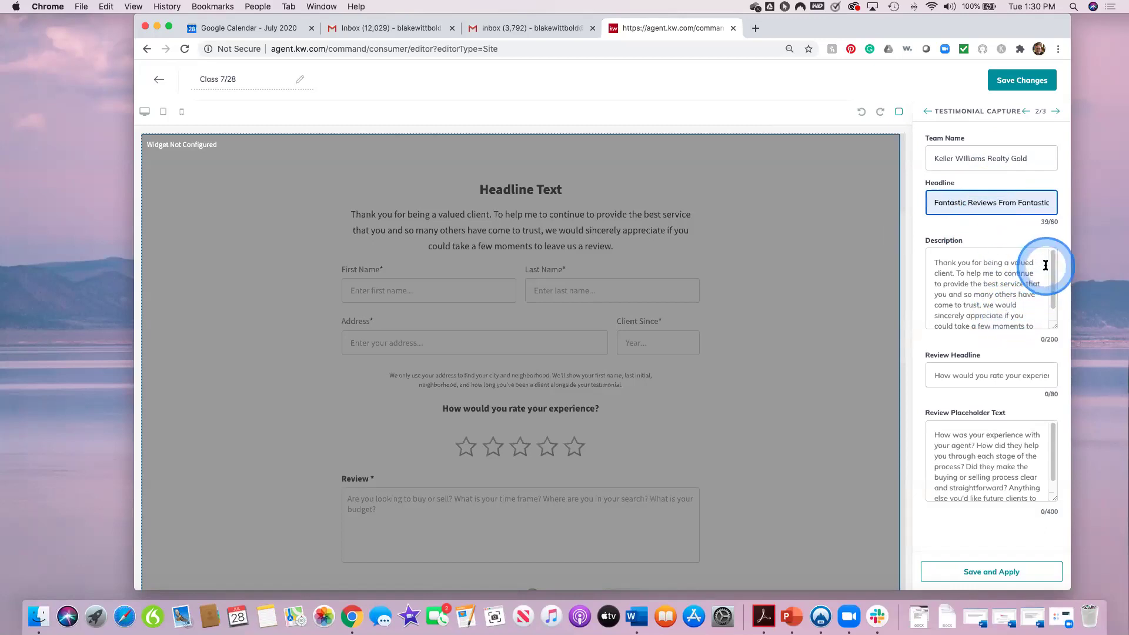
mouse_move(1051, 266)
left_mouse_down()
mouse_move(1052, 278)
mouse_move(1052, 264)
left_mouse_up()
left_click(1005, 294)
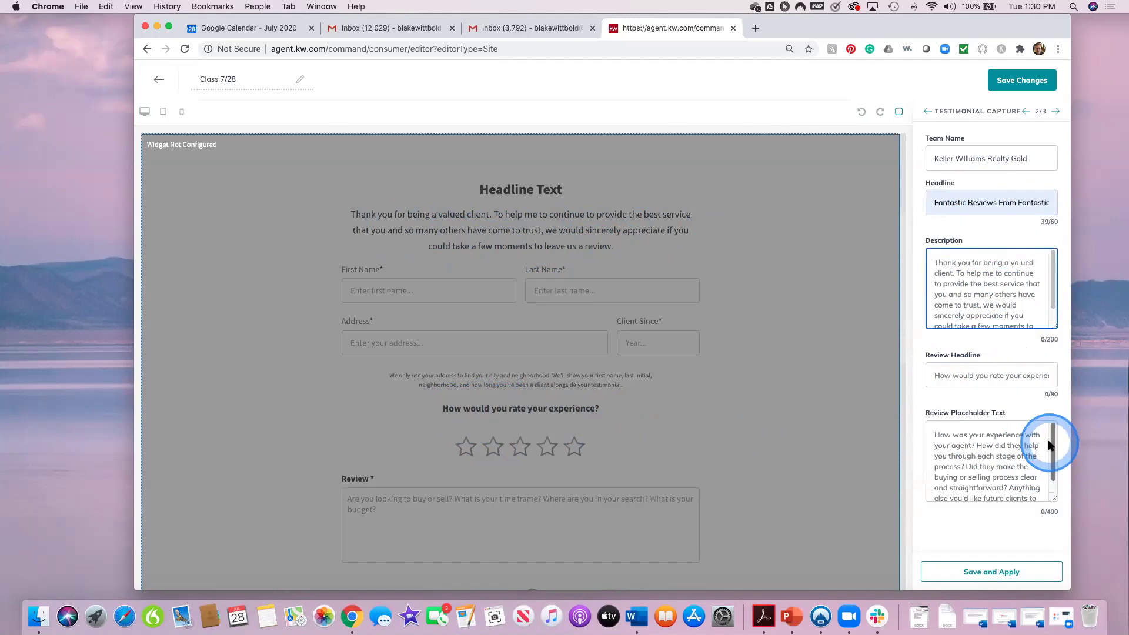
left_click_drag(1052, 442, 1054, 454)
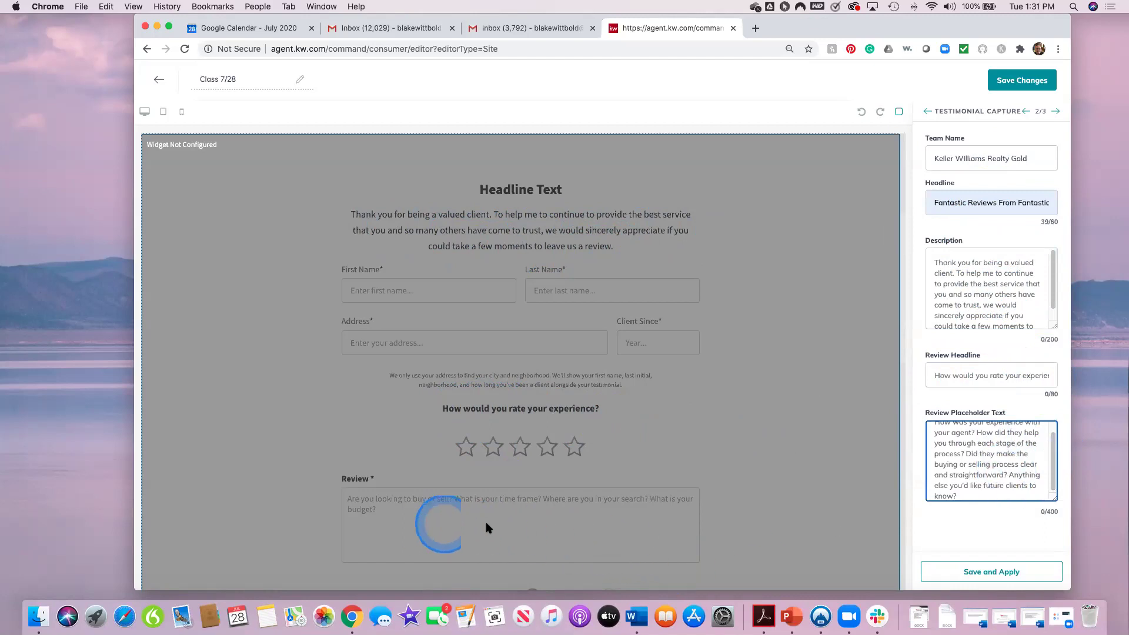
scroll(487, 527, "down", 3)
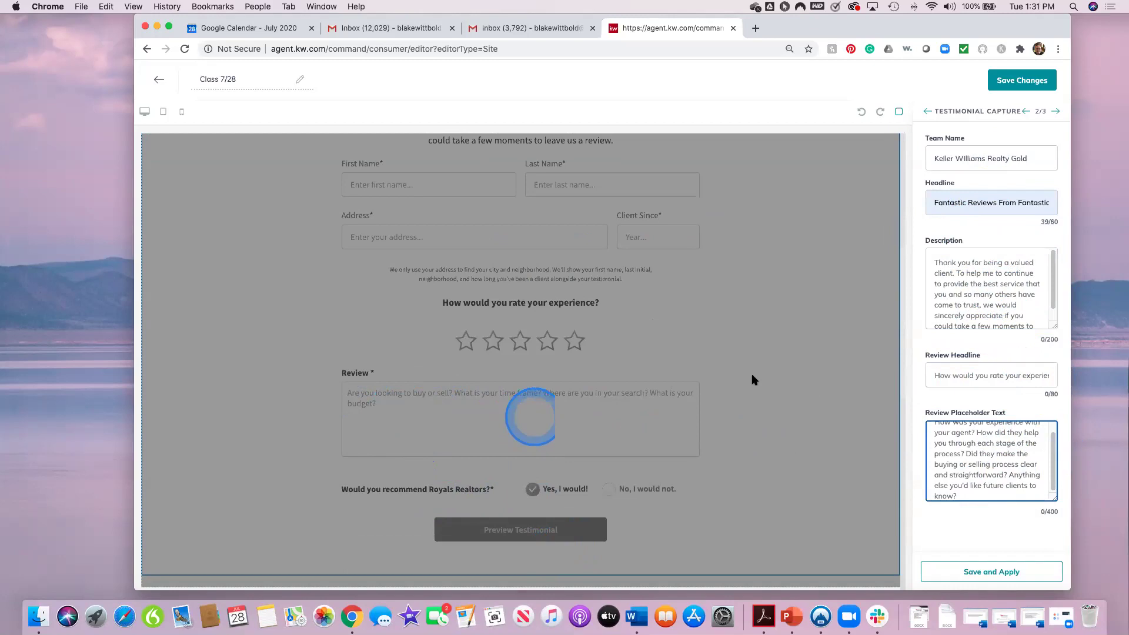
left_click(1000, 572)
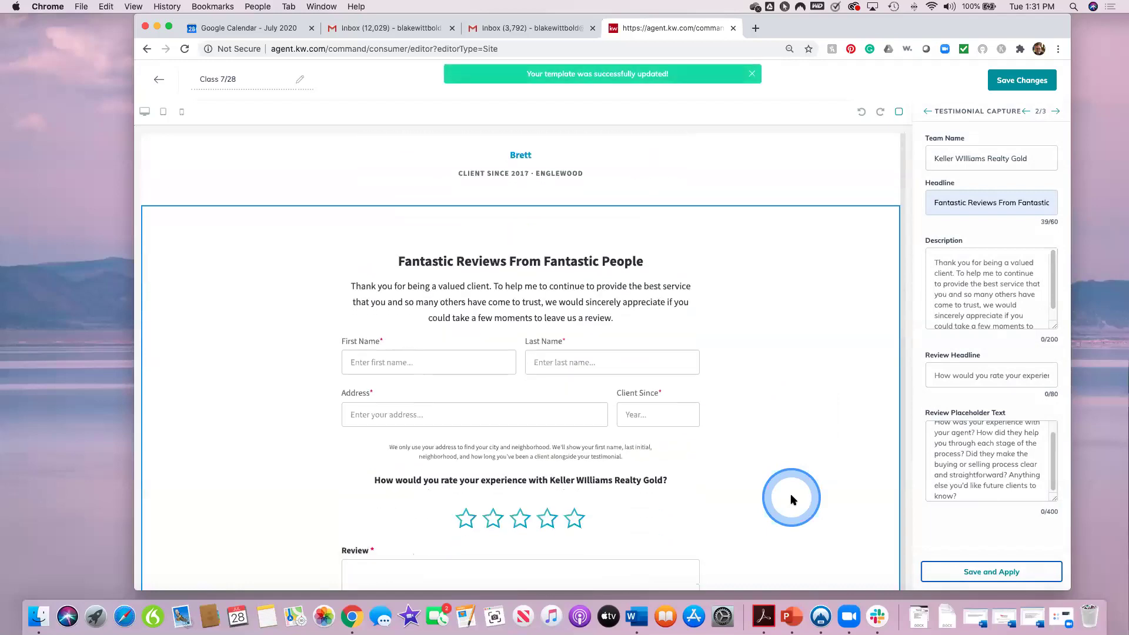
Step: Check the capture form's Review box in the page preview
scroll(790, 500, "down", 2)
left_click(371, 325)
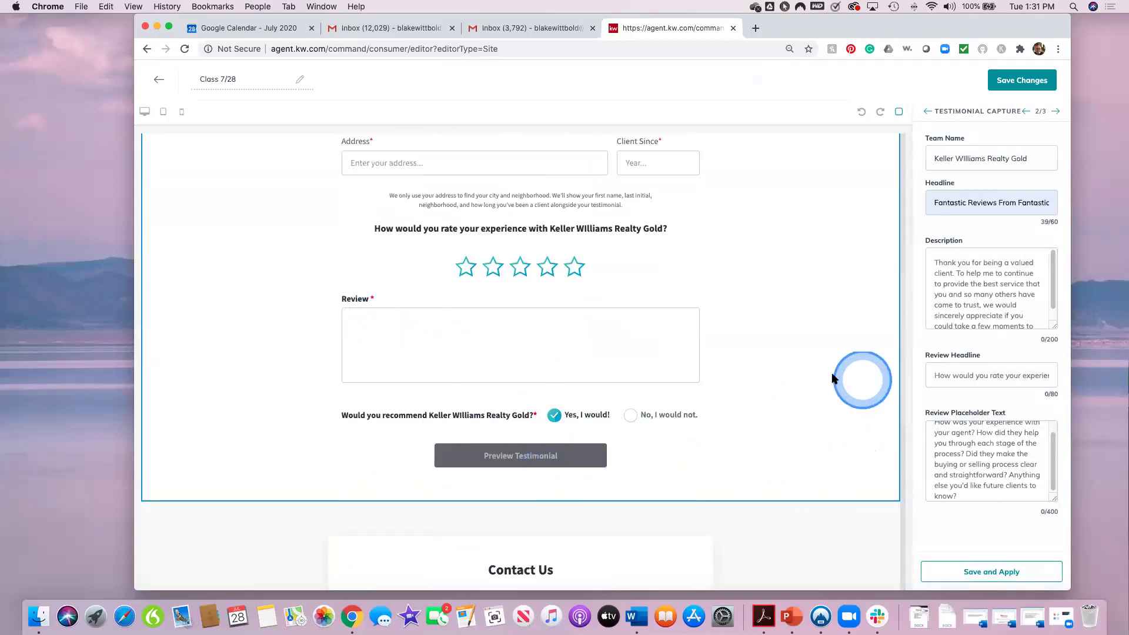
left_click(790, 374)
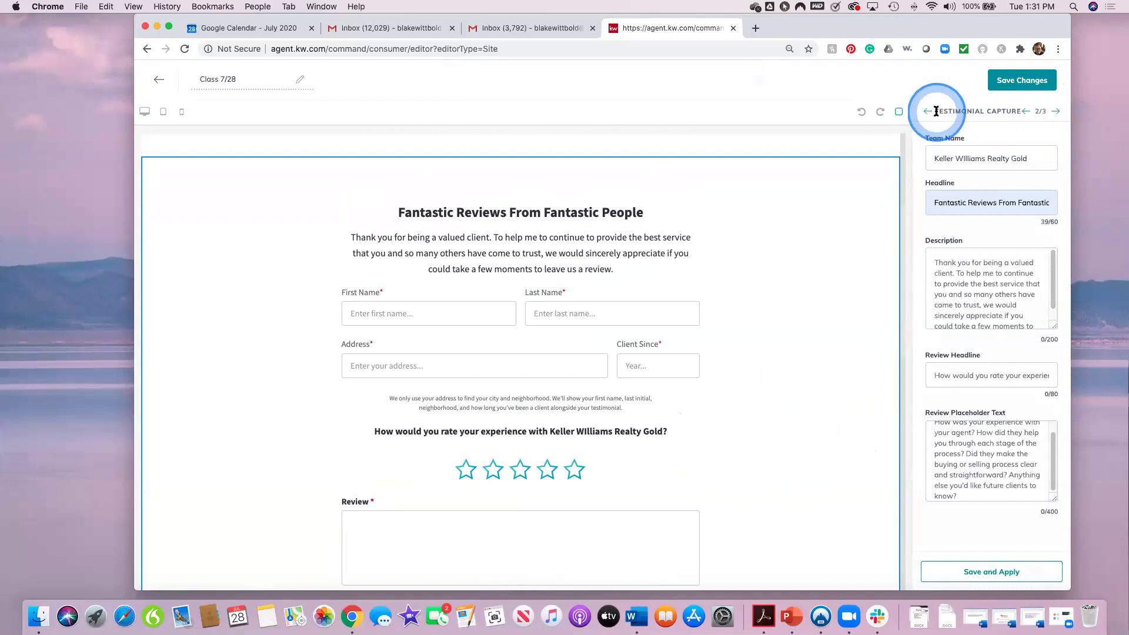
Step: Switch the Contact Us form to the other phone number, apply it, and save the page
left_click(1055, 112)
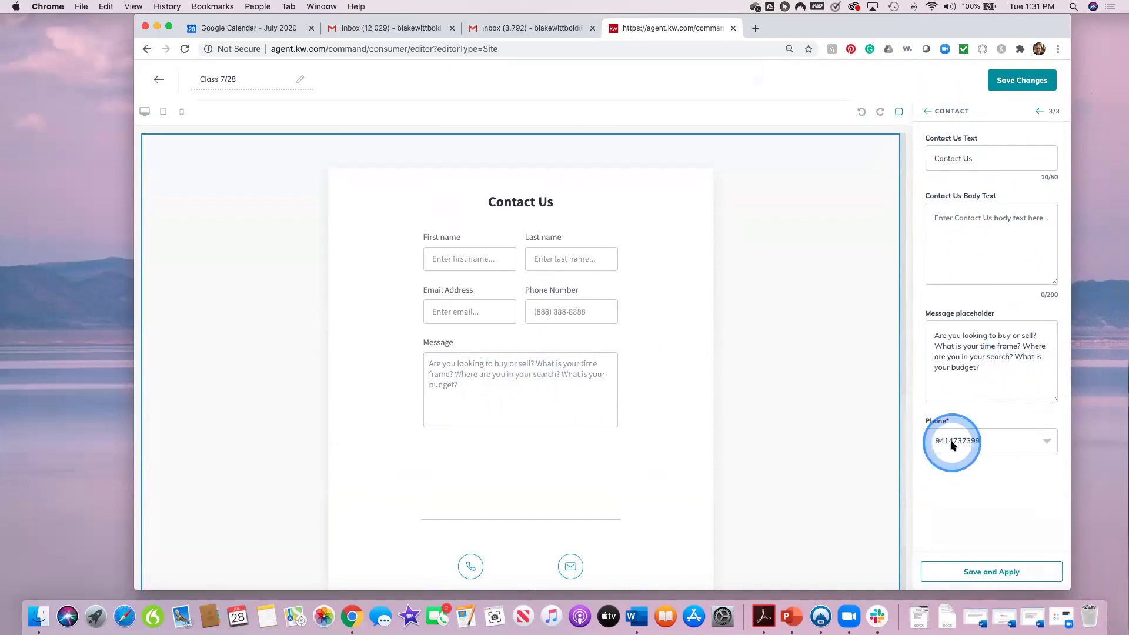
left_click(985, 442)
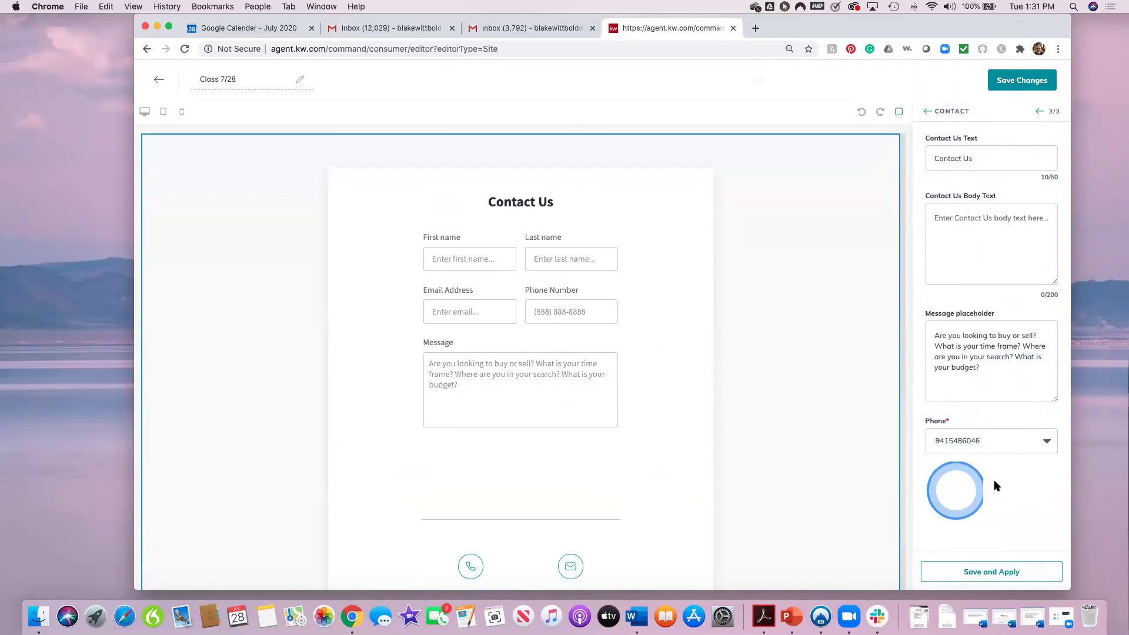
left_click(985, 573)
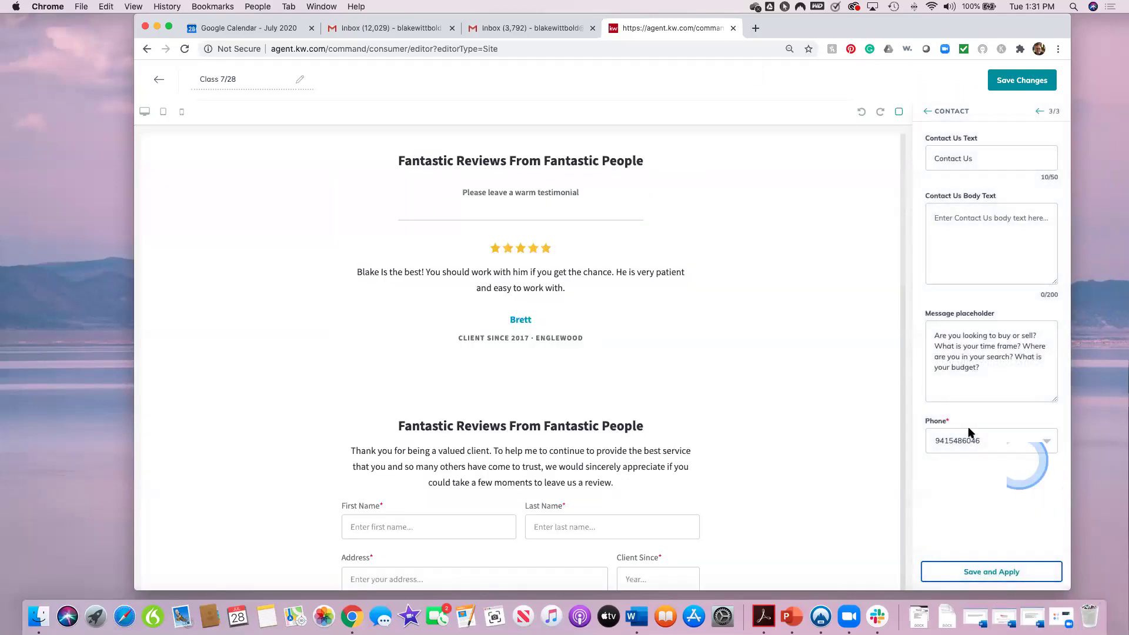
left_click(753, 480)
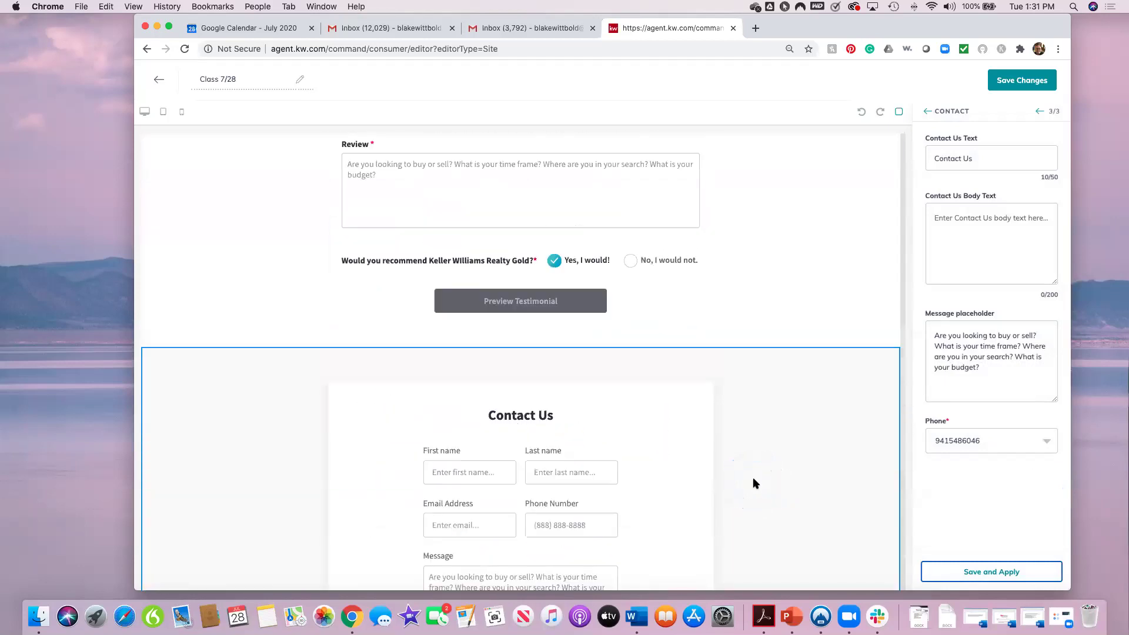
left_click(1022, 80)
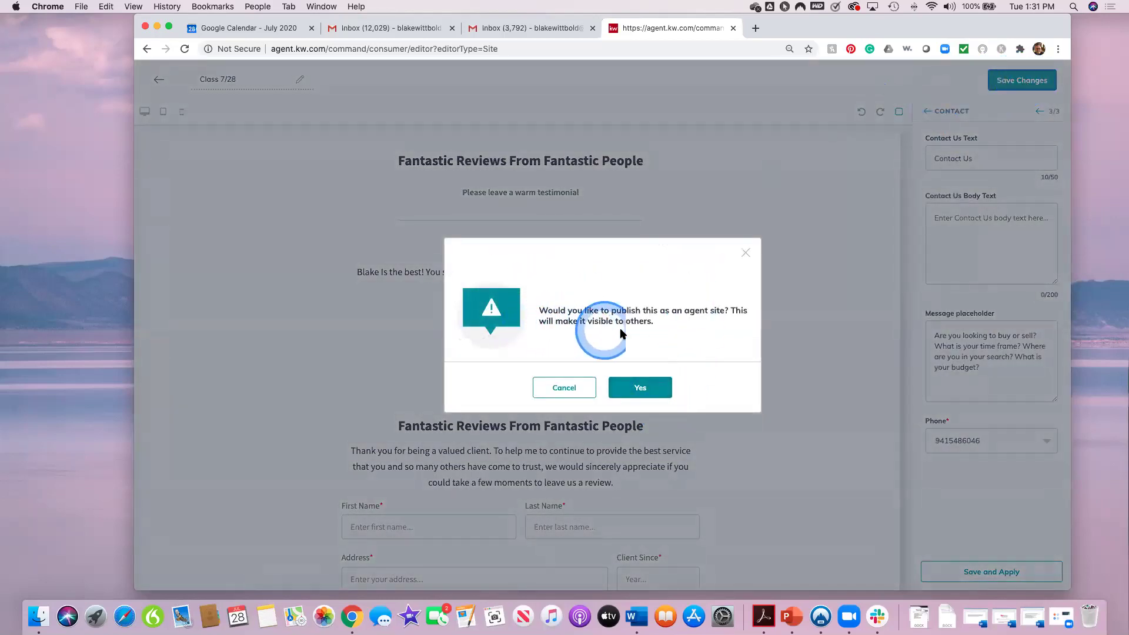
Step: Confirm publishing the Class 7/28 page as a visible agent site page
left_click(646, 385)
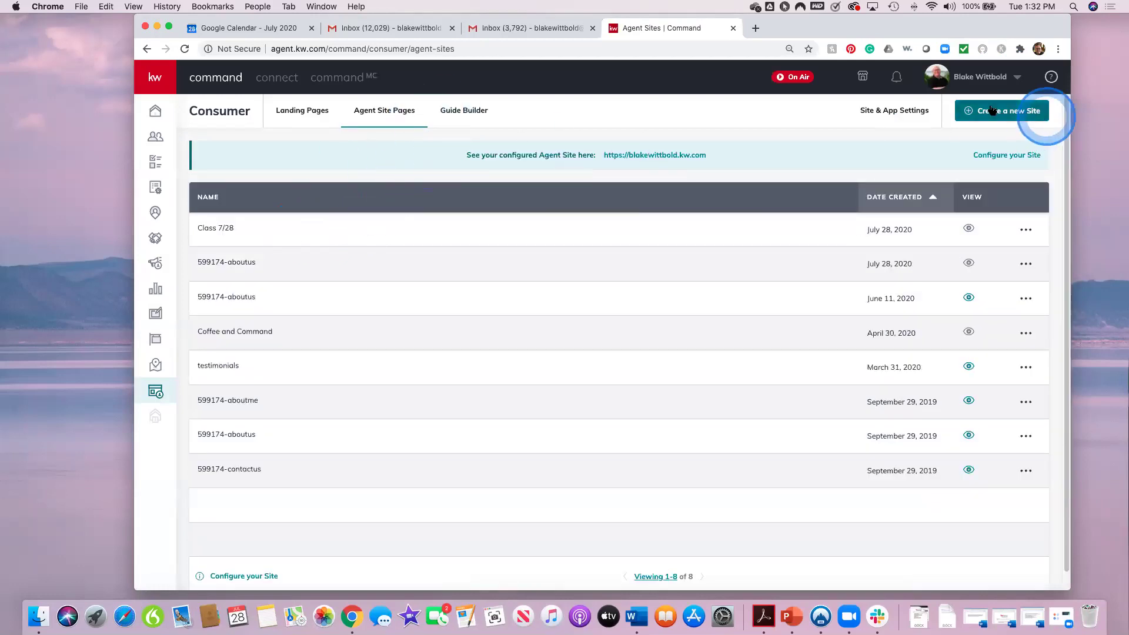
Step: Open Site & App Settings to show the agent site's page list
left_click(889, 110)
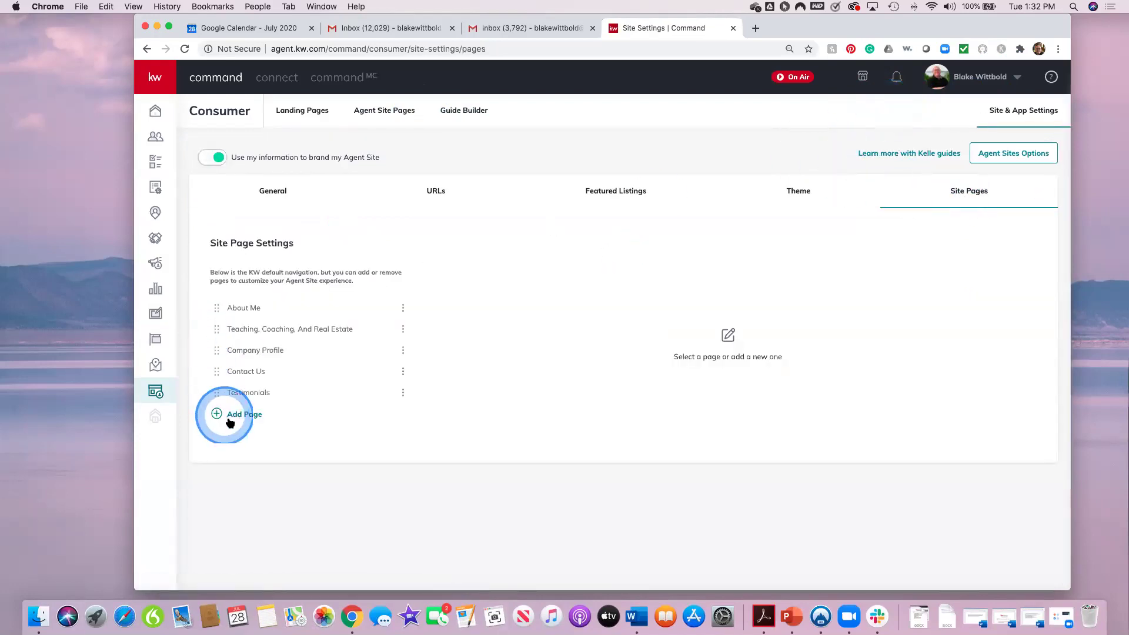
Step: Add a New Page entry linked to Class 7/28 and drag it within the list
left_click(235, 416)
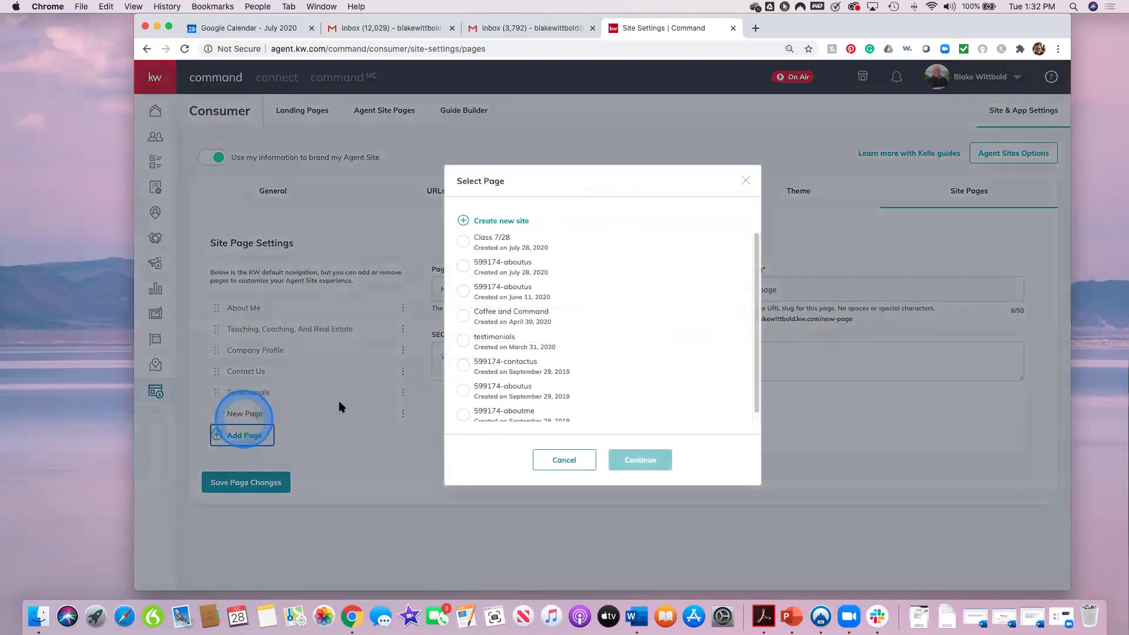
left_click(466, 240)
left_click(640, 461)
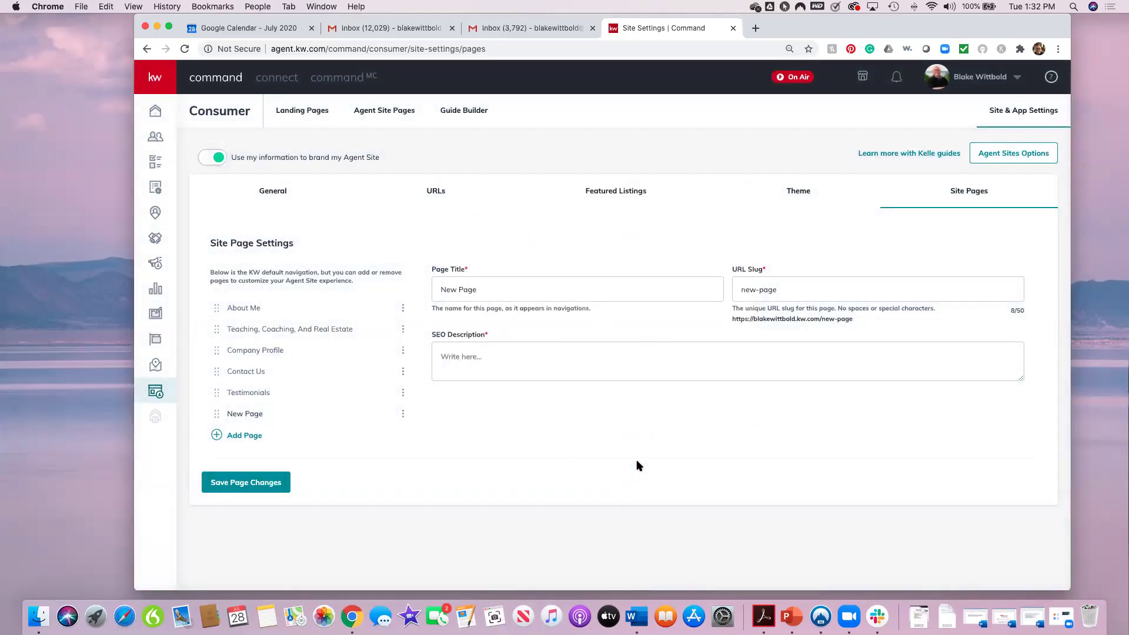
left_click(281, 390)
left_click_drag(280, 392, 335, 423)
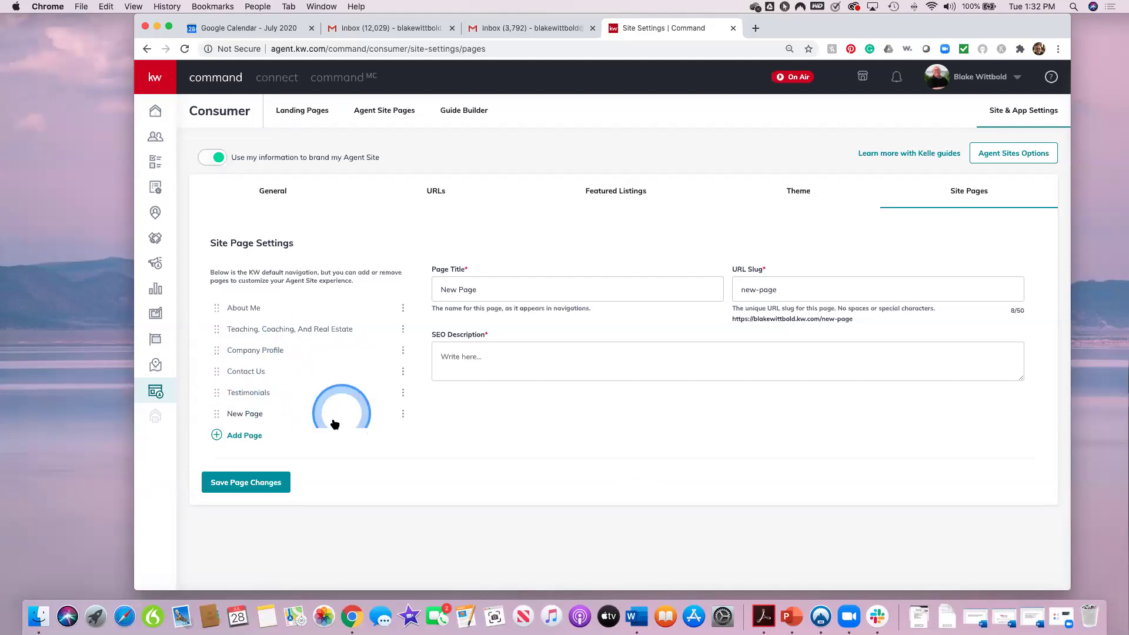
Step: After reloading the settings, add the New Page entry linked to Class 7/28 again
left_click(184, 50)
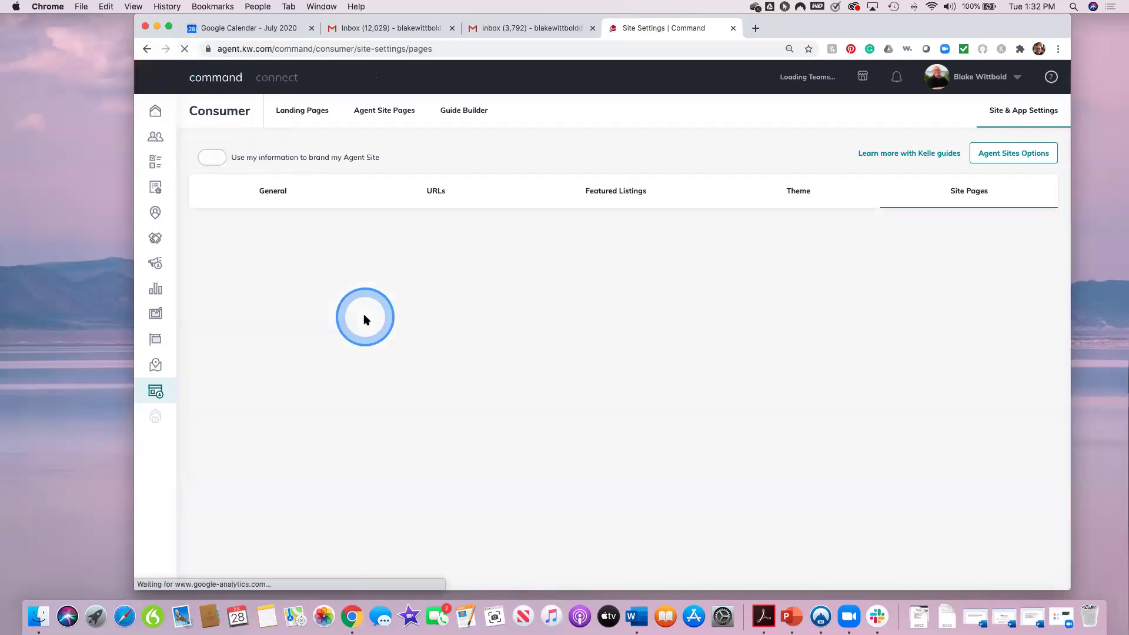
left_click(245, 419)
left_click(463, 241)
left_click(635, 460)
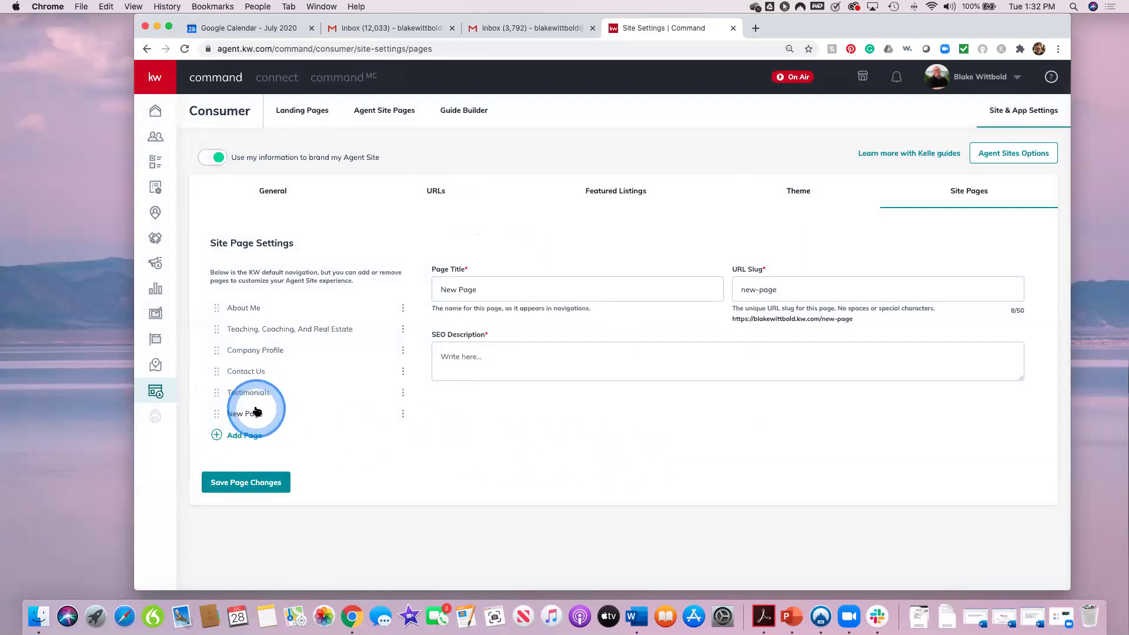
Step: Cancel an extra page addition, then re-confirm the existing New Page entry's linked page
left_click(261, 441)
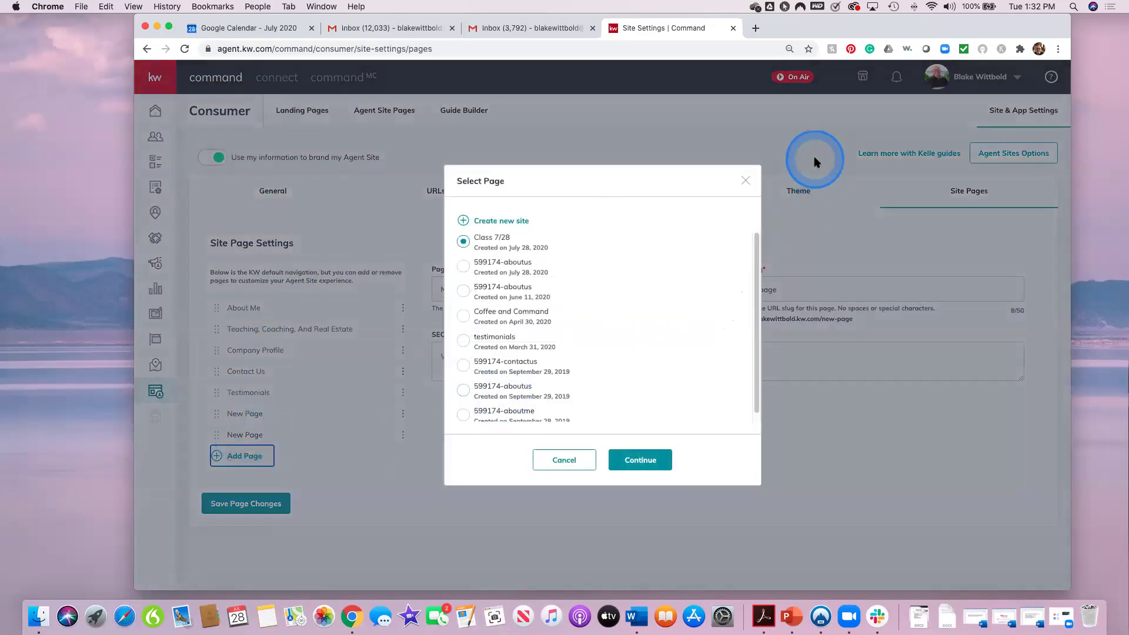
left_click(745, 181)
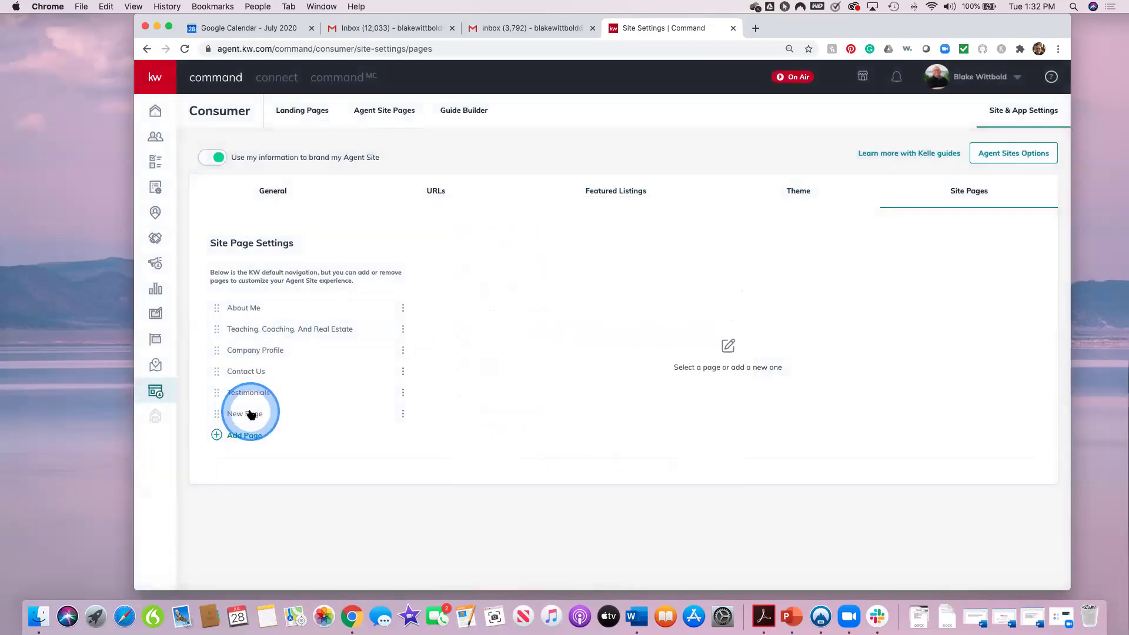
left_click(402, 416)
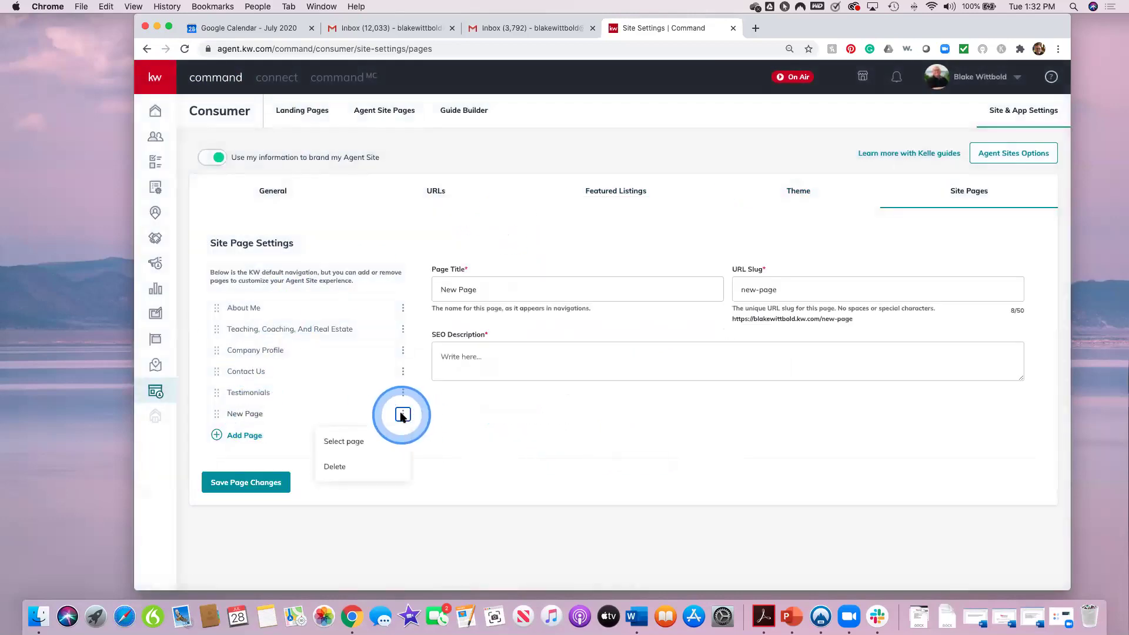
left_click(360, 443)
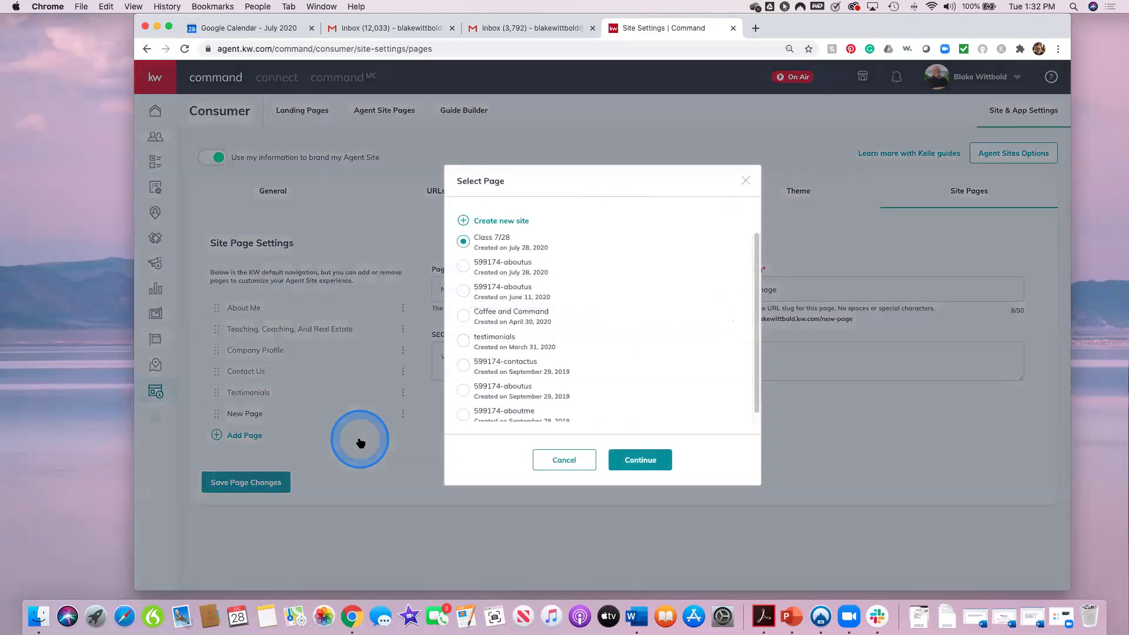
left_click(642, 462)
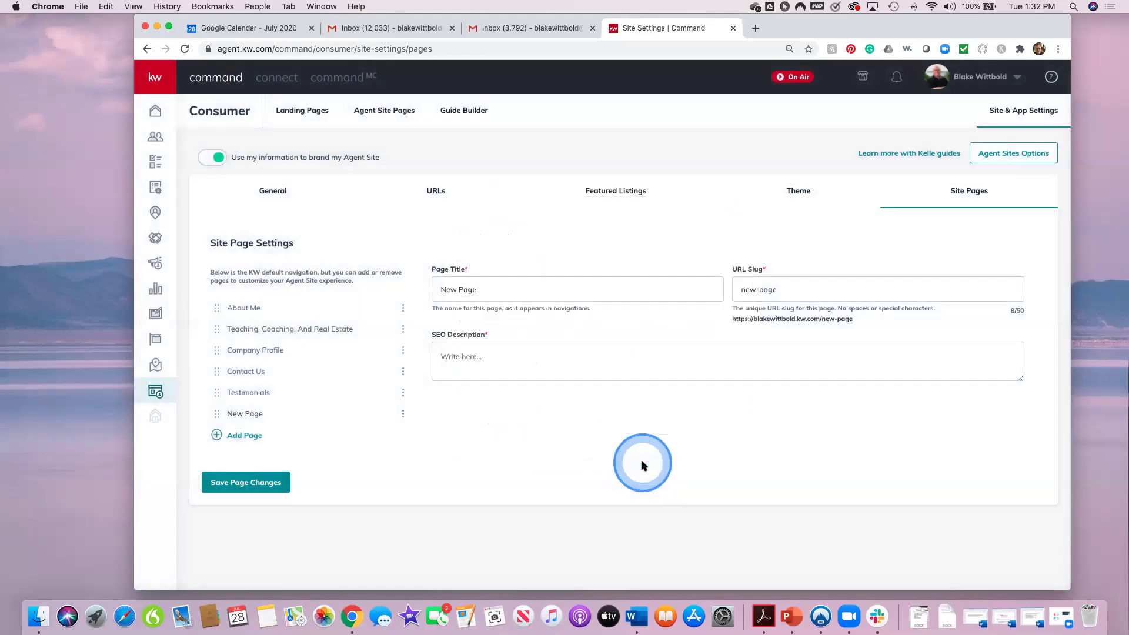
left_click(641, 458)
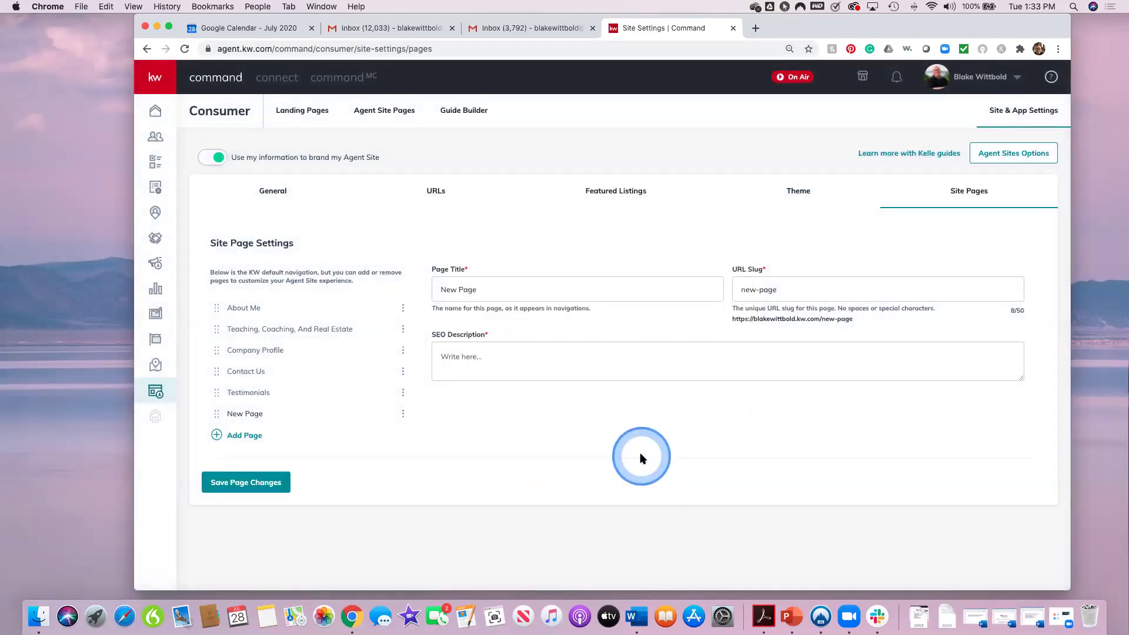
Step: Reposition the New Page entry, then add a second New Page linked to Class 7/28
left_click(345, 356)
left_click_drag(347, 357, 221, 414)
left_click(249, 436)
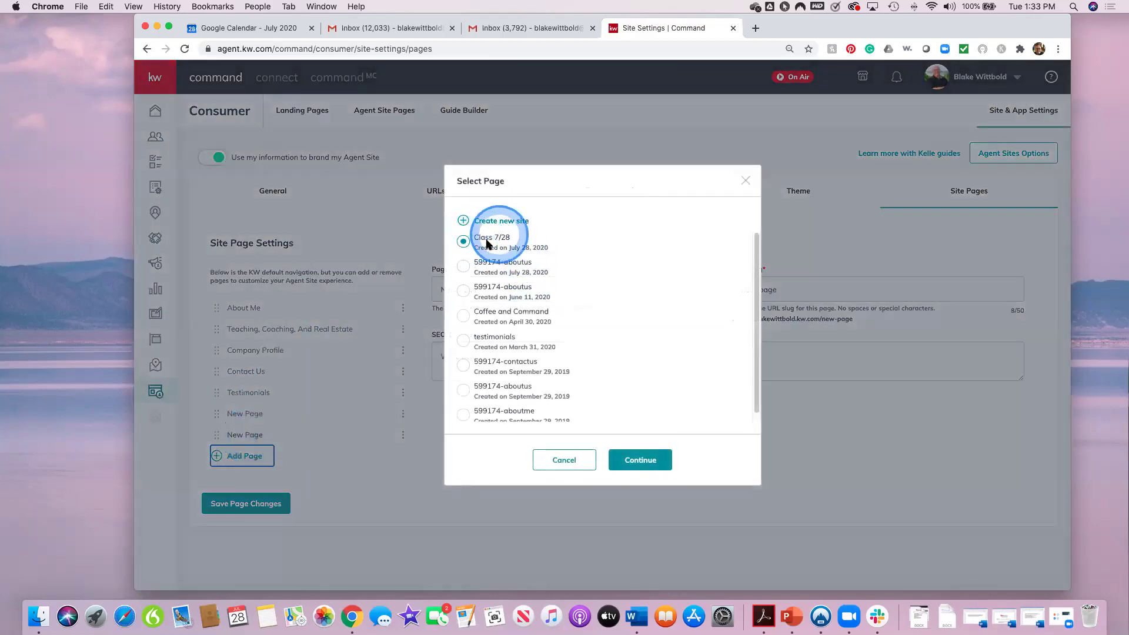
left_click(464, 243)
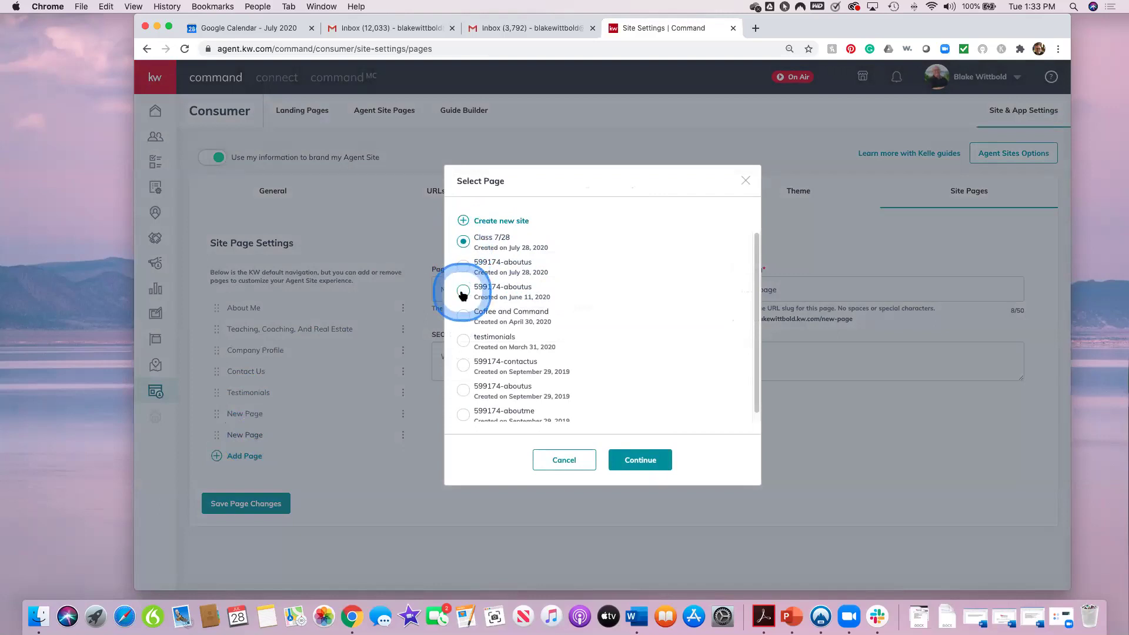
left_click(464, 244)
left_click(635, 462)
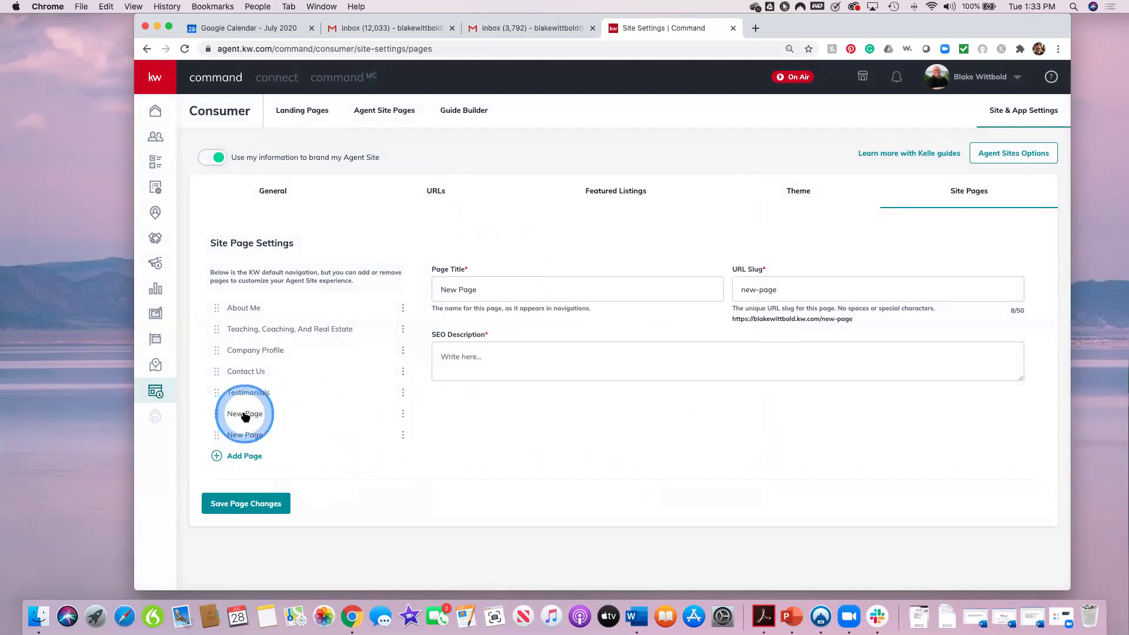
Step: After reloading, add one New Page linked to Class 7/28 and save the page changes
left_click(184, 49)
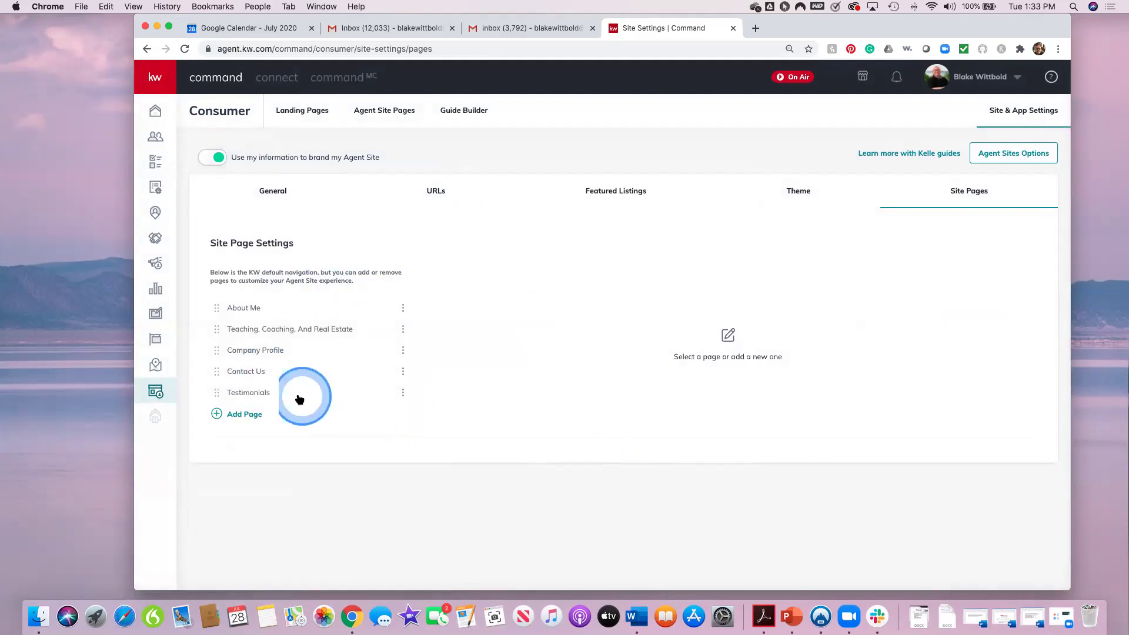
left_click(244, 414)
left_click(463, 241)
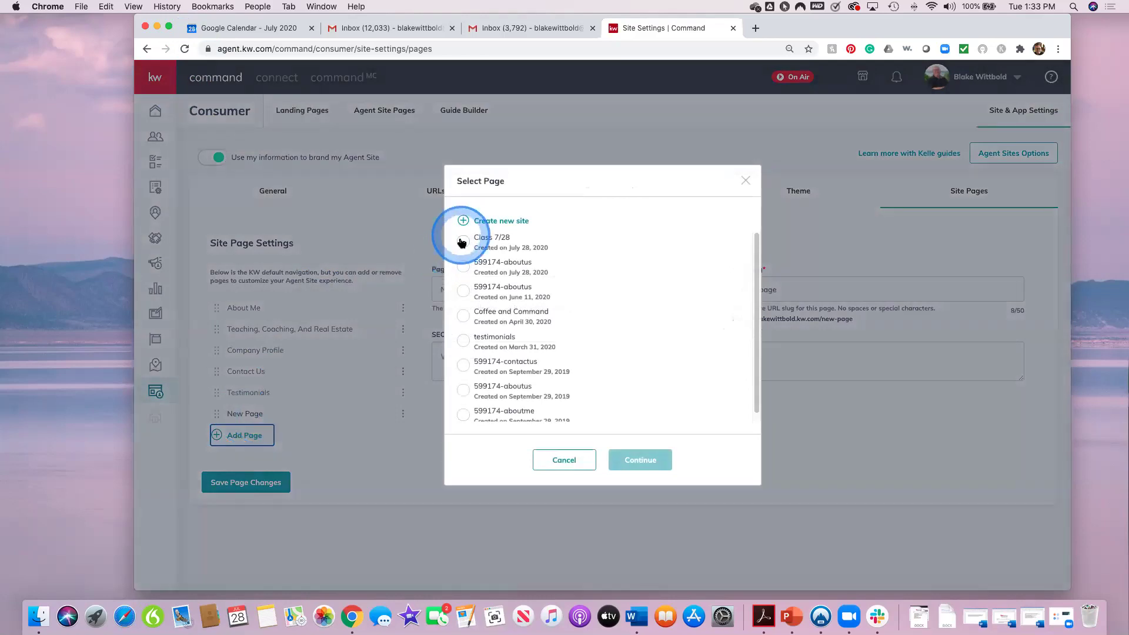
left_click(636, 460)
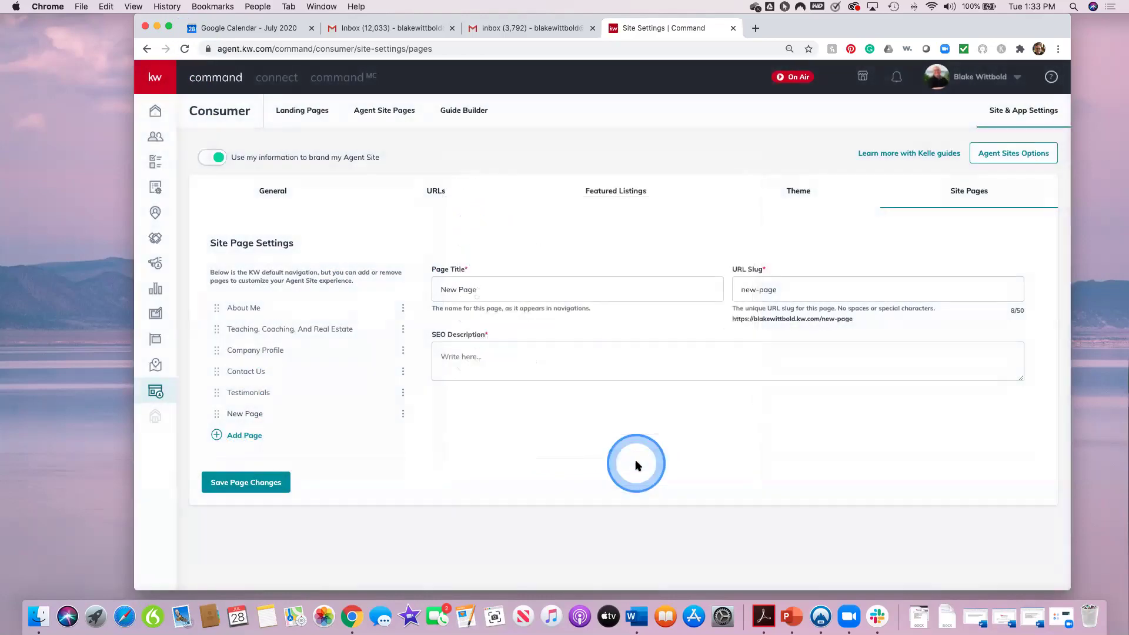
left_click(264, 482)
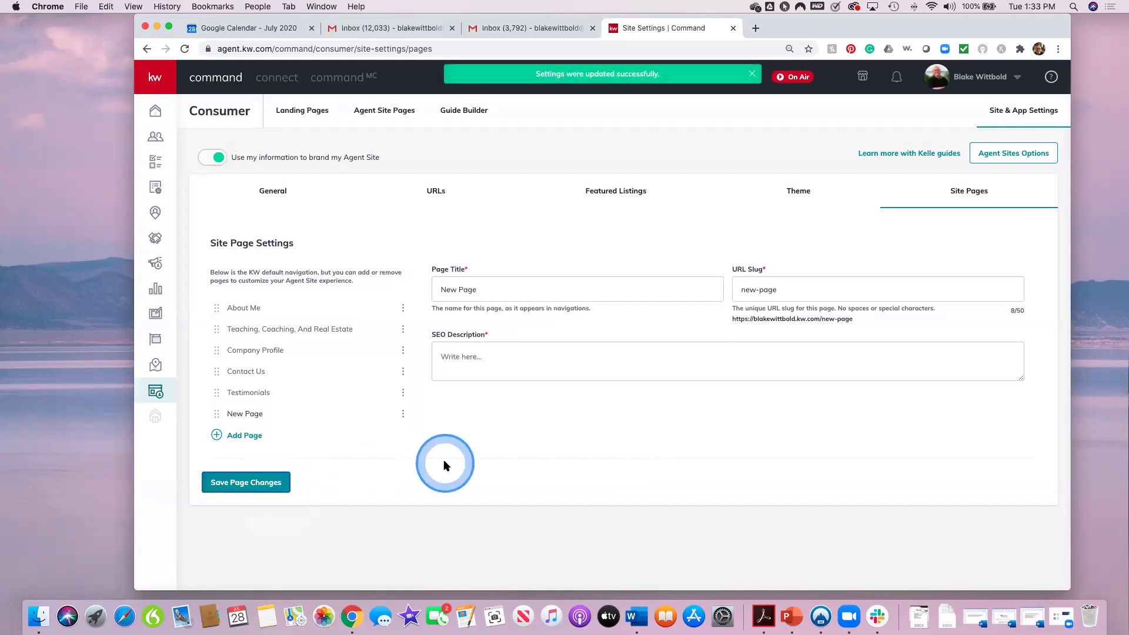
Step: Reload to verify New Page persisted, keep its Class 7/28 link, and start deleting it
left_click(184, 52)
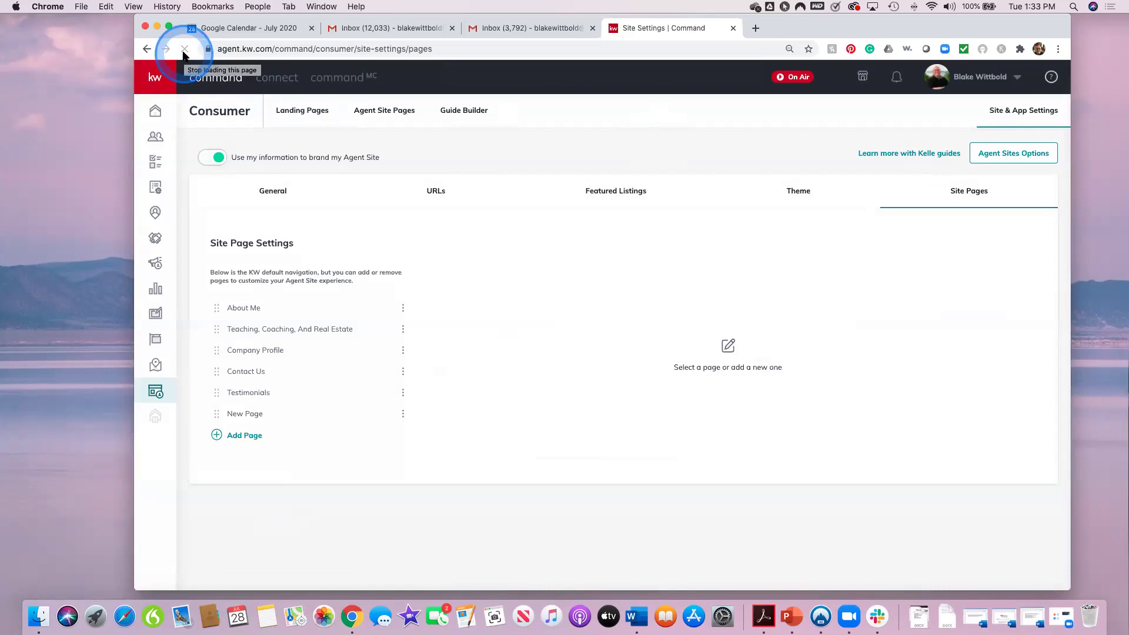
left_click(405, 413)
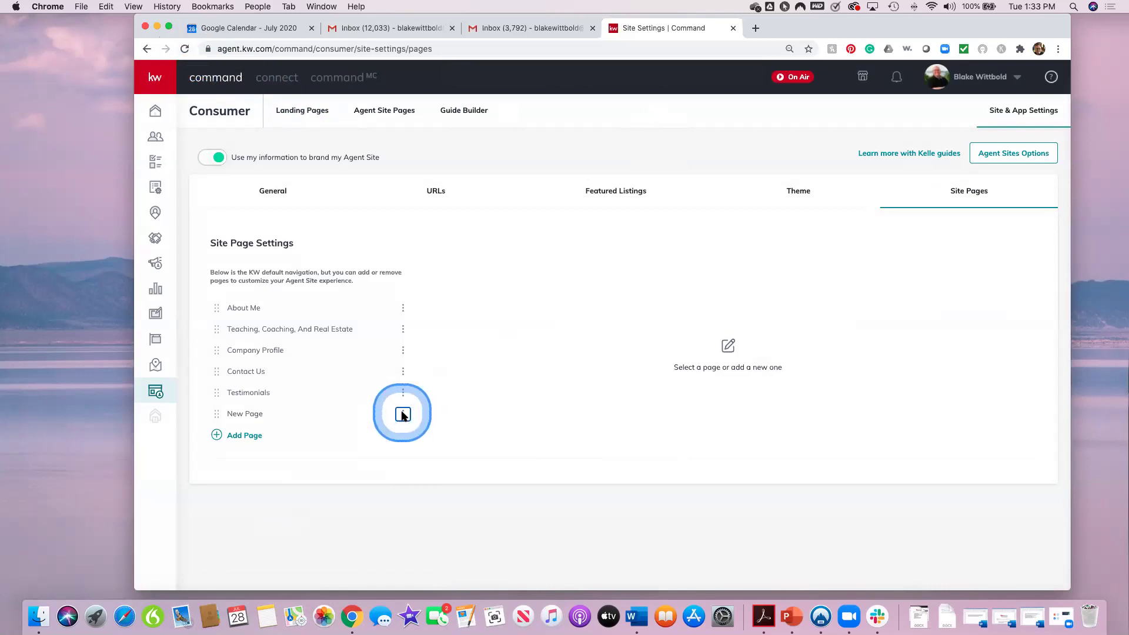
left_click(358, 440)
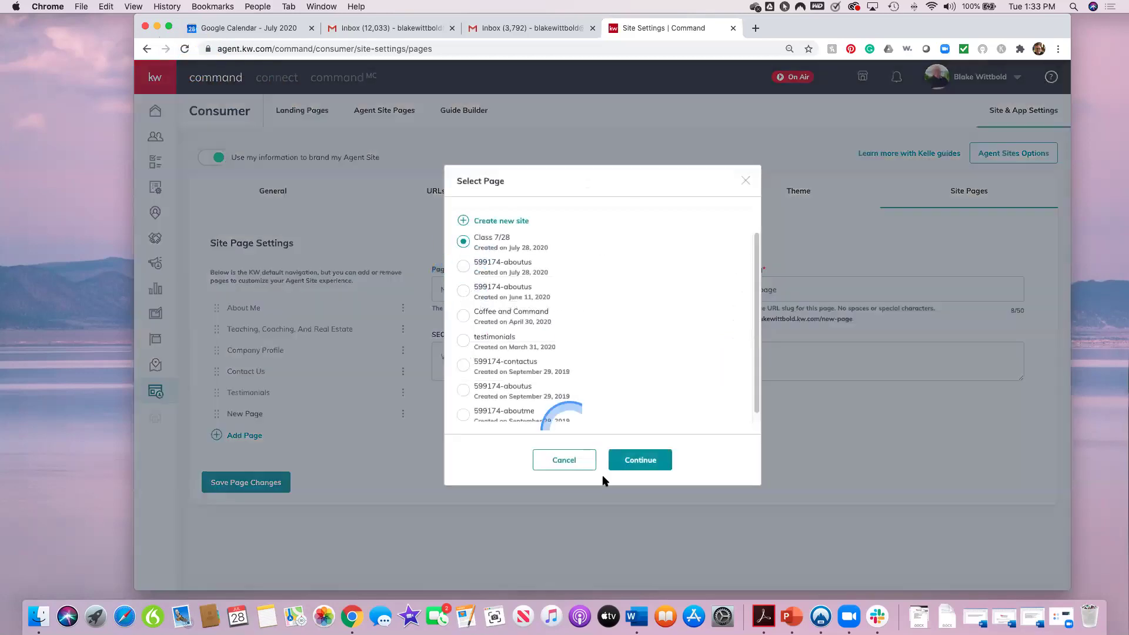
left_click(629, 461)
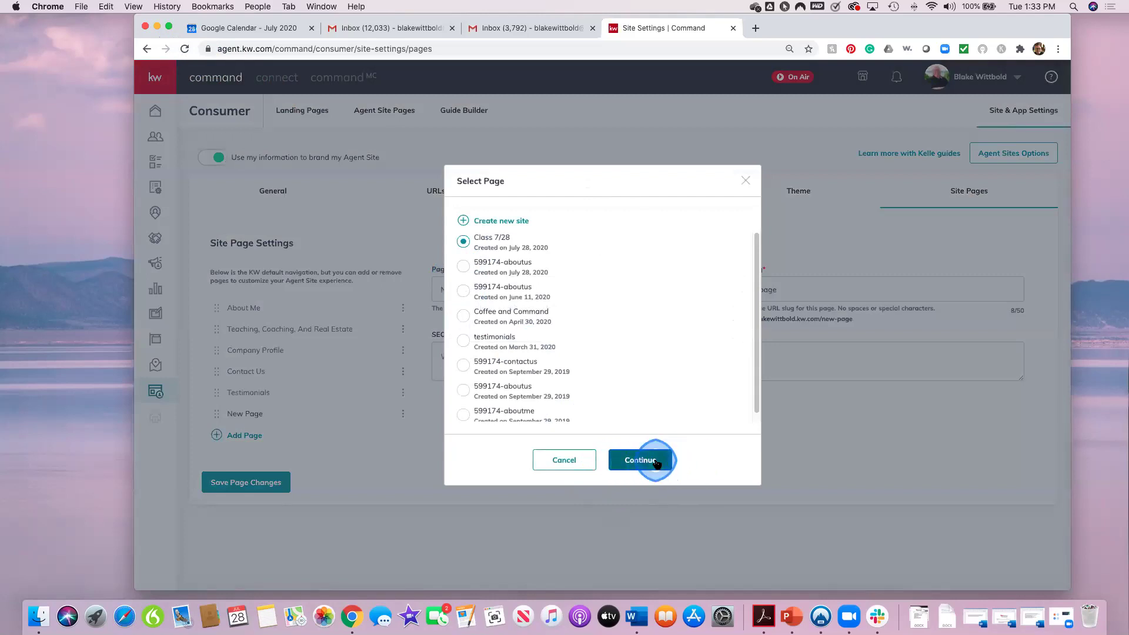
left_click(463, 242)
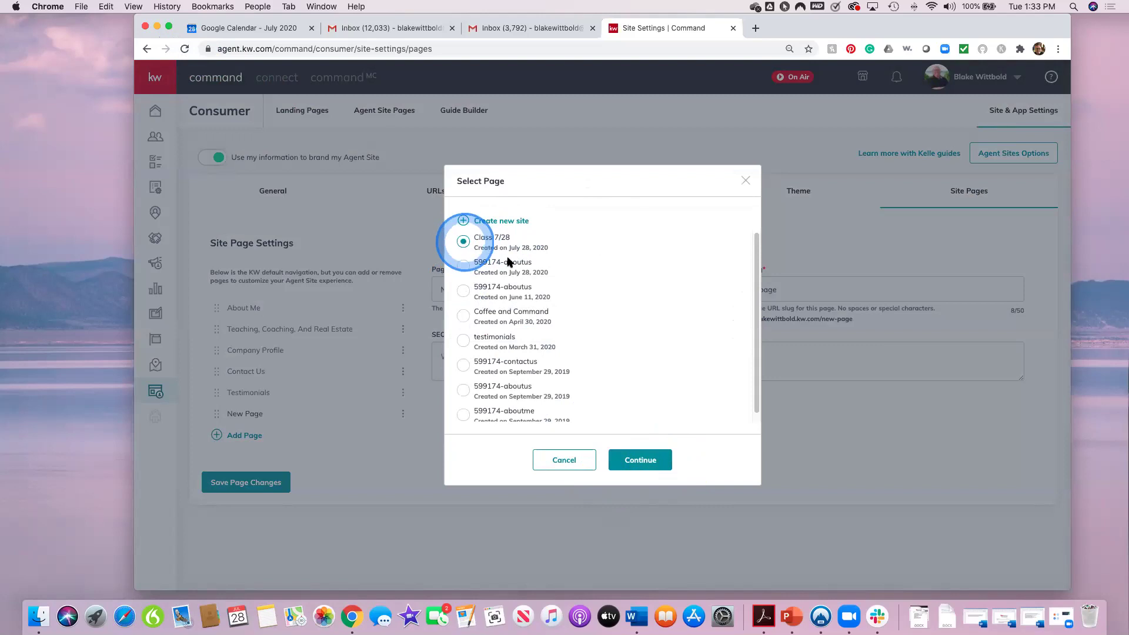
left_click(457, 319)
left_click(640, 460)
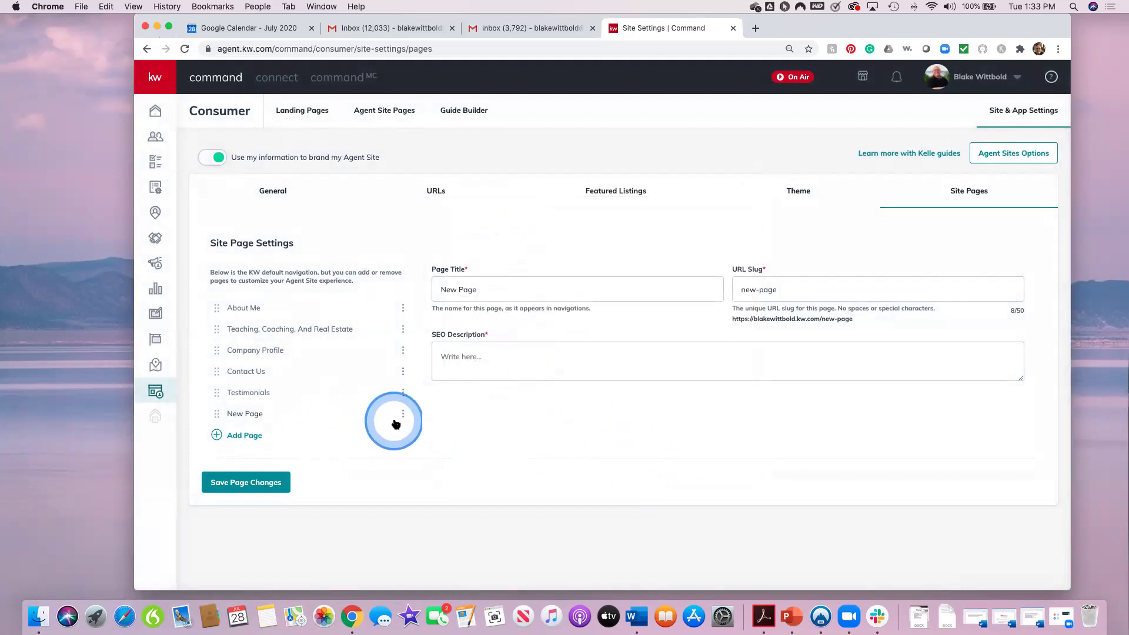
left_click(345, 468)
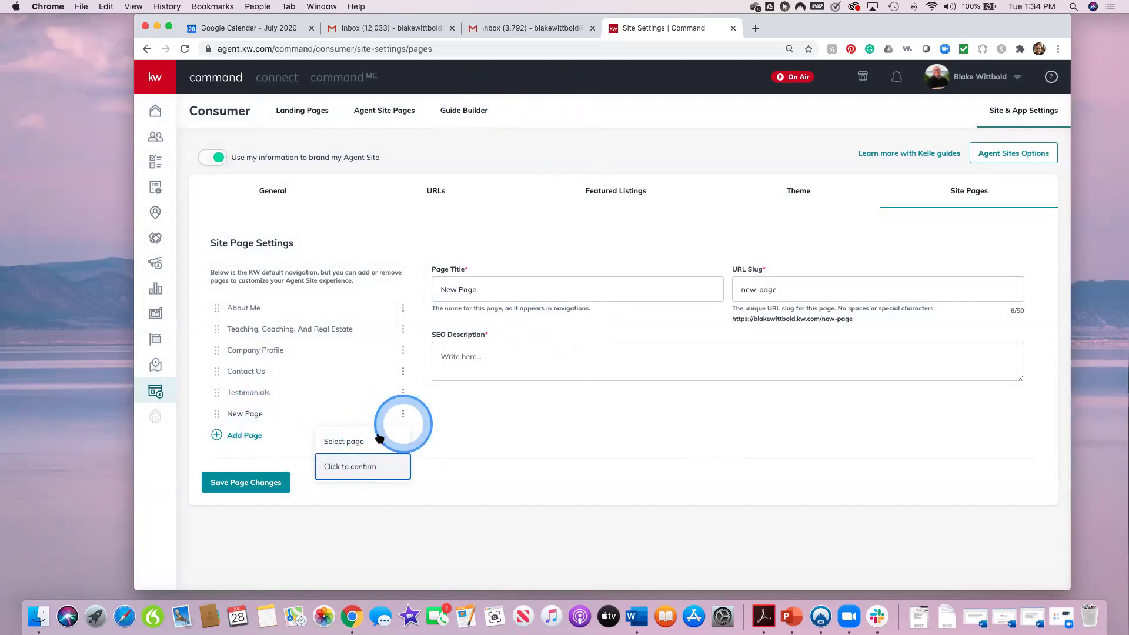
Step: Confirm deletion of the New Page entry from the site pages
left_click(339, 474)
left_click(358, 466)
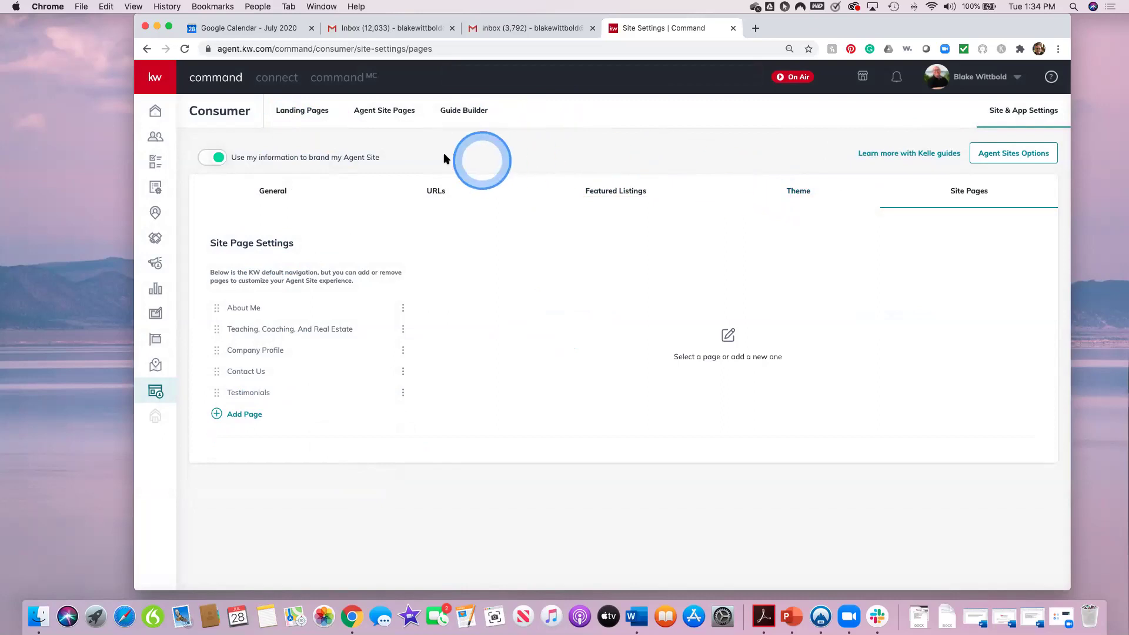
Step: From Landing Pages, create a new standalone page that is not on the agent site
left_click(298, 112)
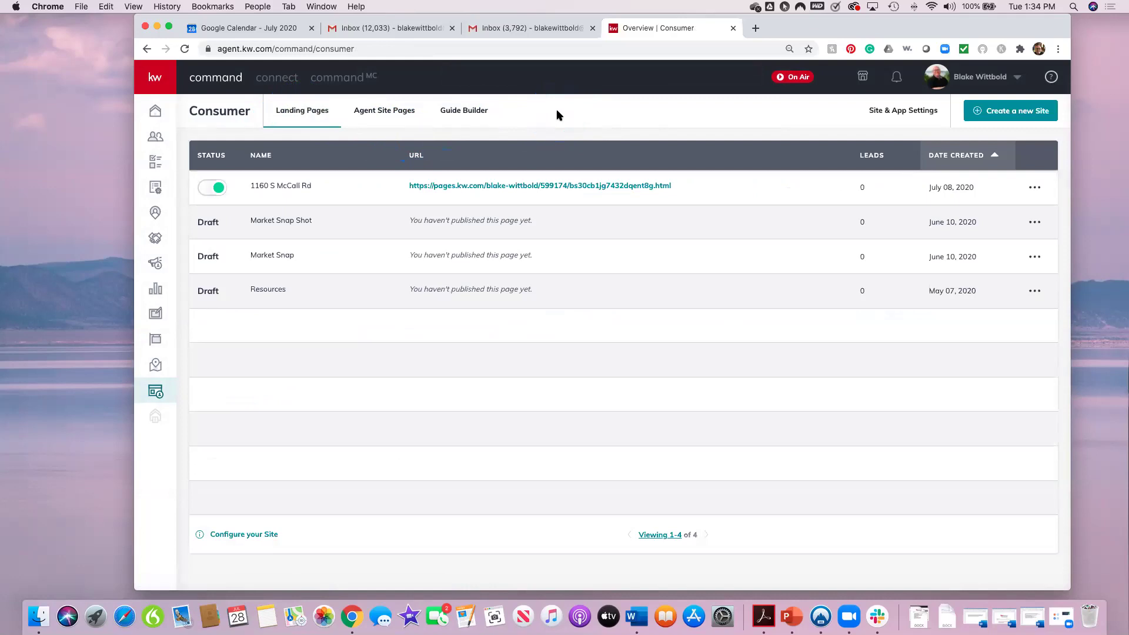
left_click(1021, 125)
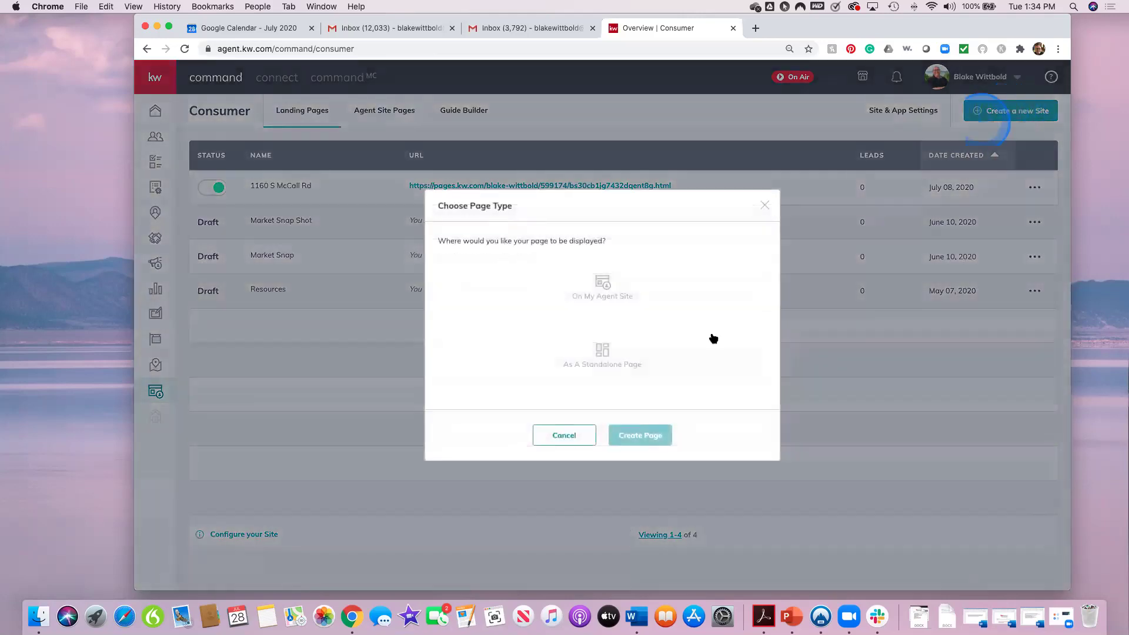
left_click(626, 374)
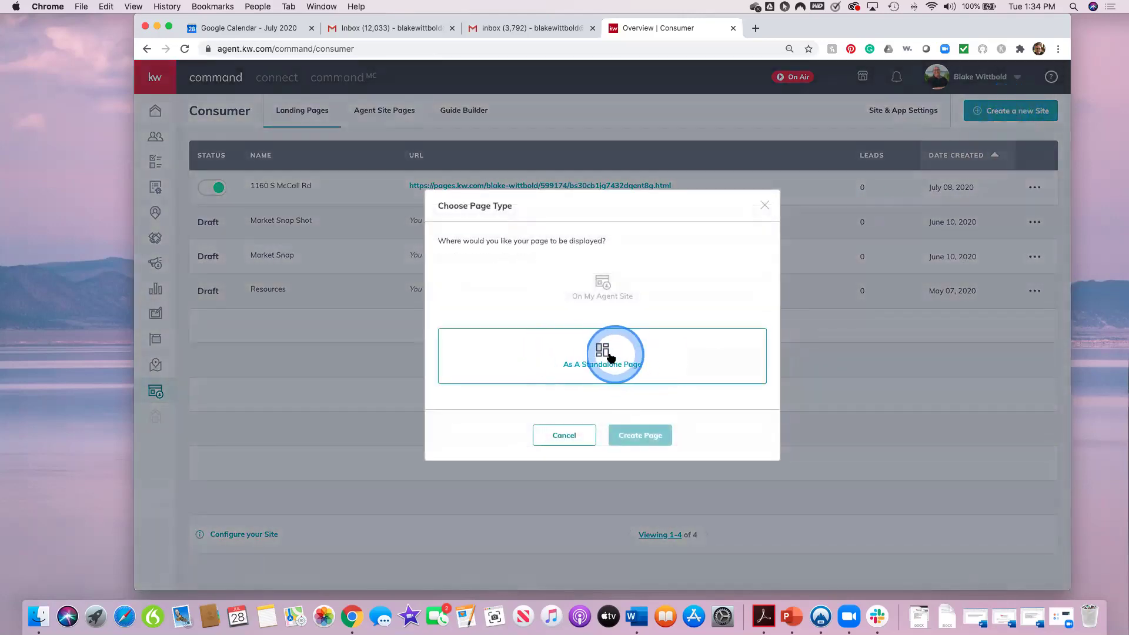
left_click(638, 434)
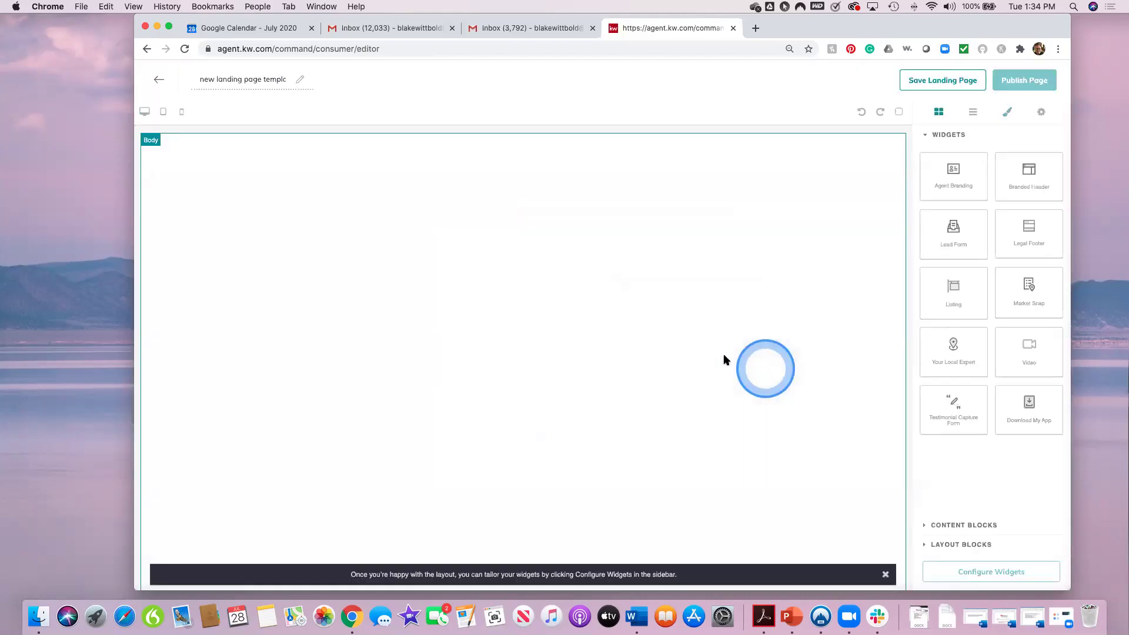
left_click(289, 81)
left_click_drag(288, 81, 181, 61)
left_click(181, 61)
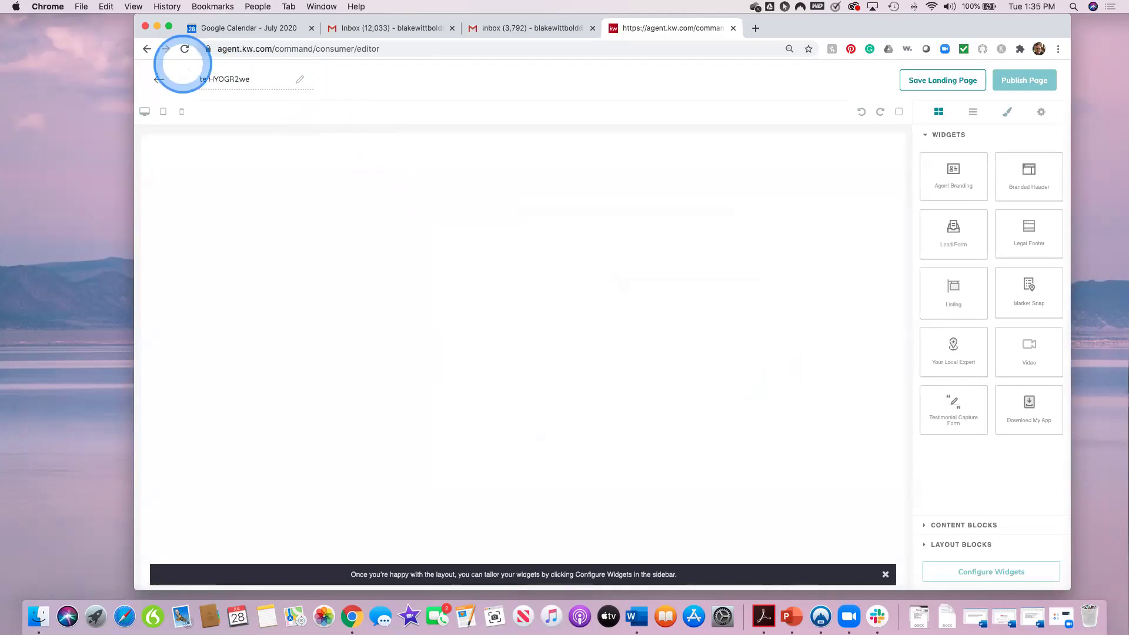
left_click_drag(252, 77, 190, 74)
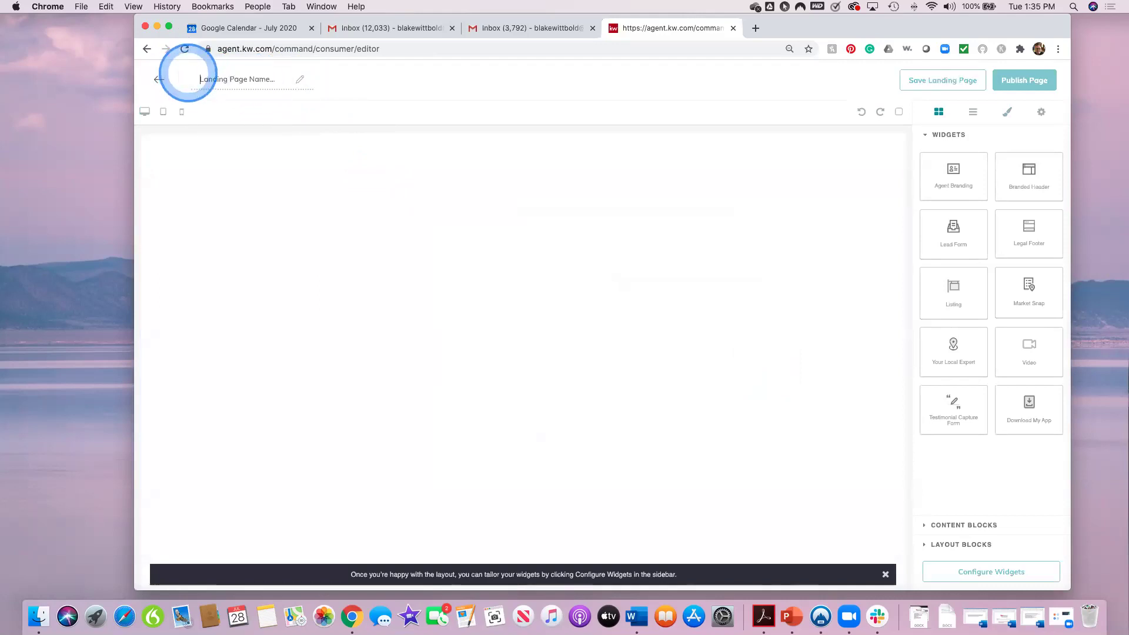
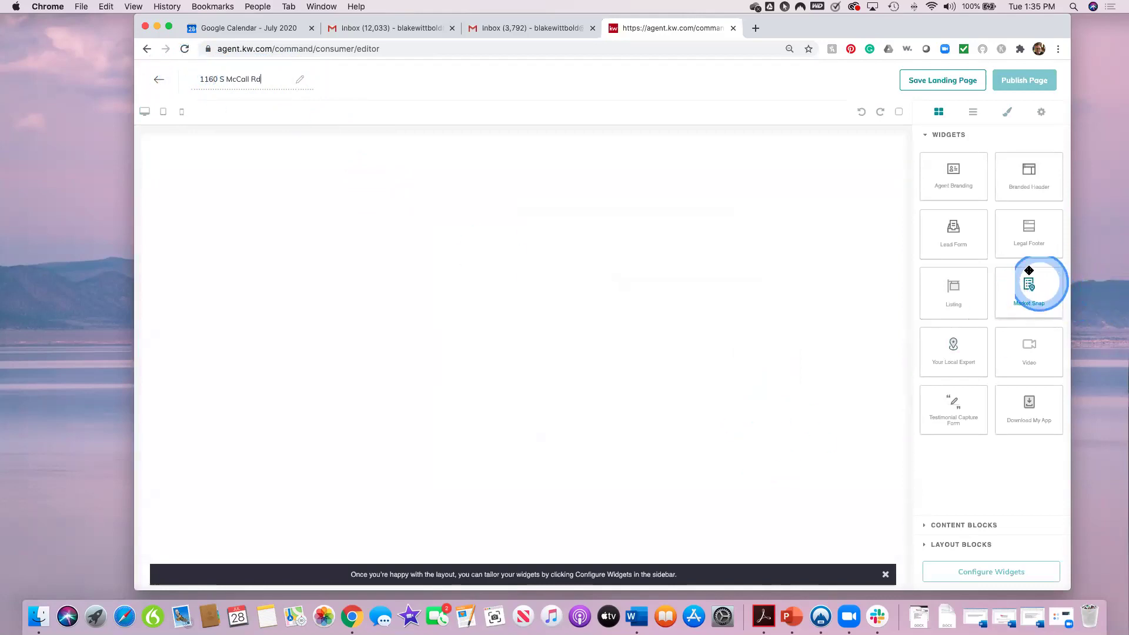
left_click_drag(1027, 188, 693, 178)
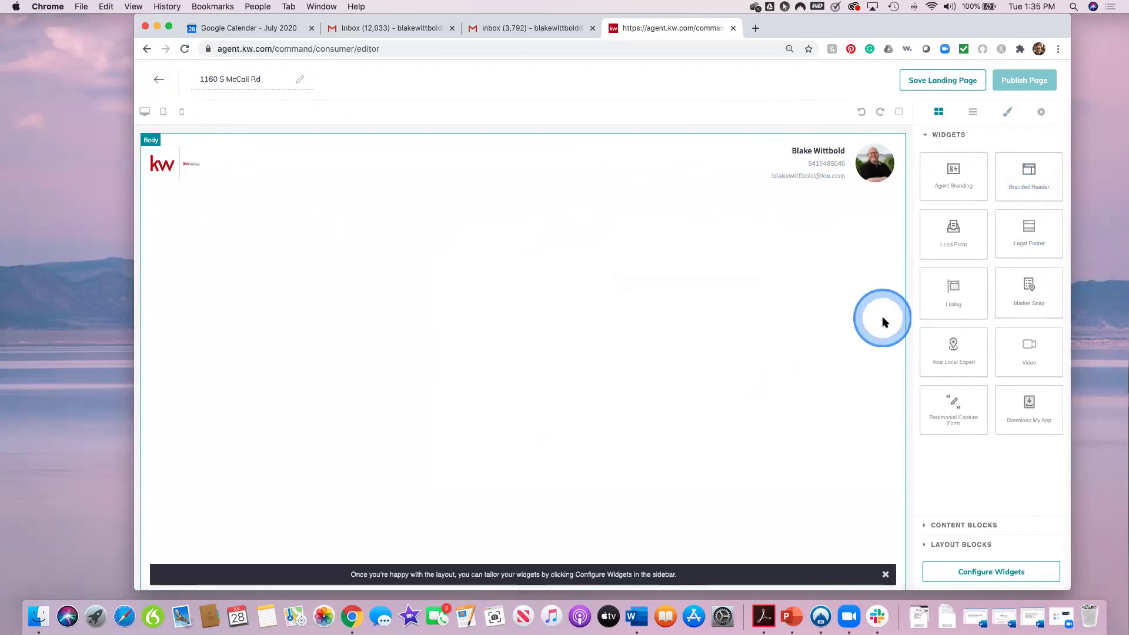
Step: Add a Listing widget below the header and a Lead Form widget below the listing
left_click_drag(957, 302, 668, 311)
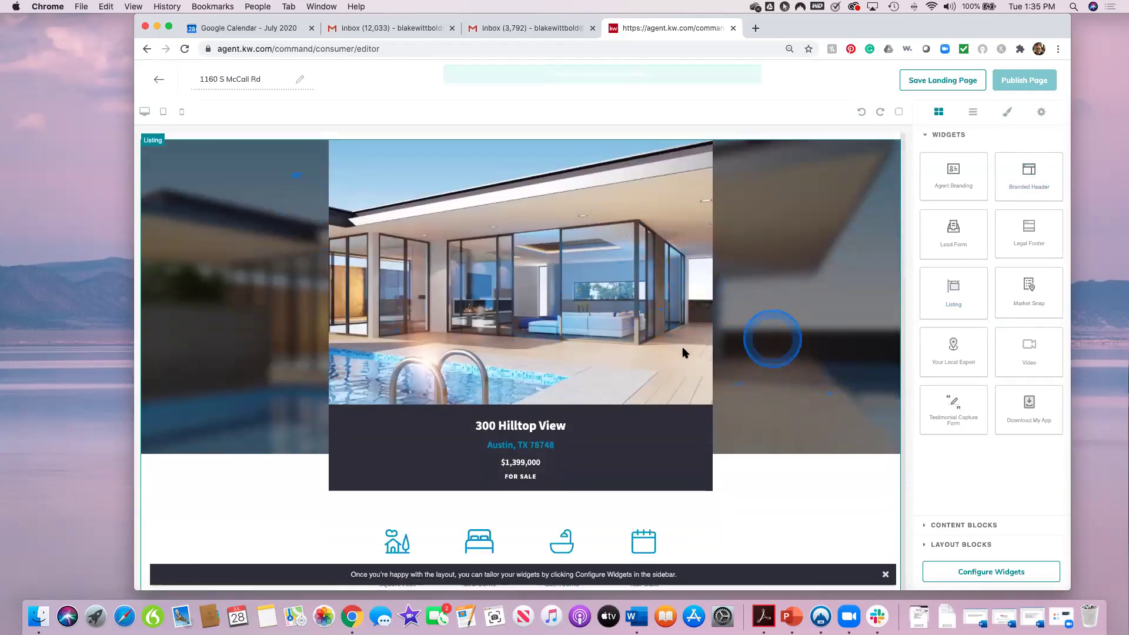
scroll(803, 390, "down", 4)
scroll(804, 395, "down", 10)
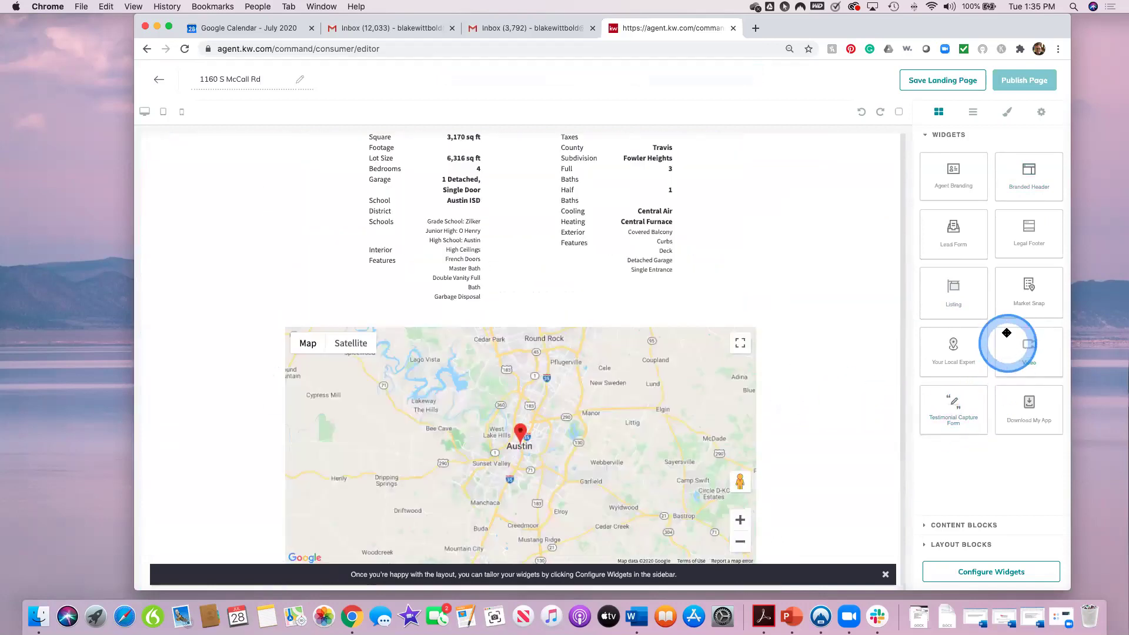
left_click_drag(954, 228, 816, 506)
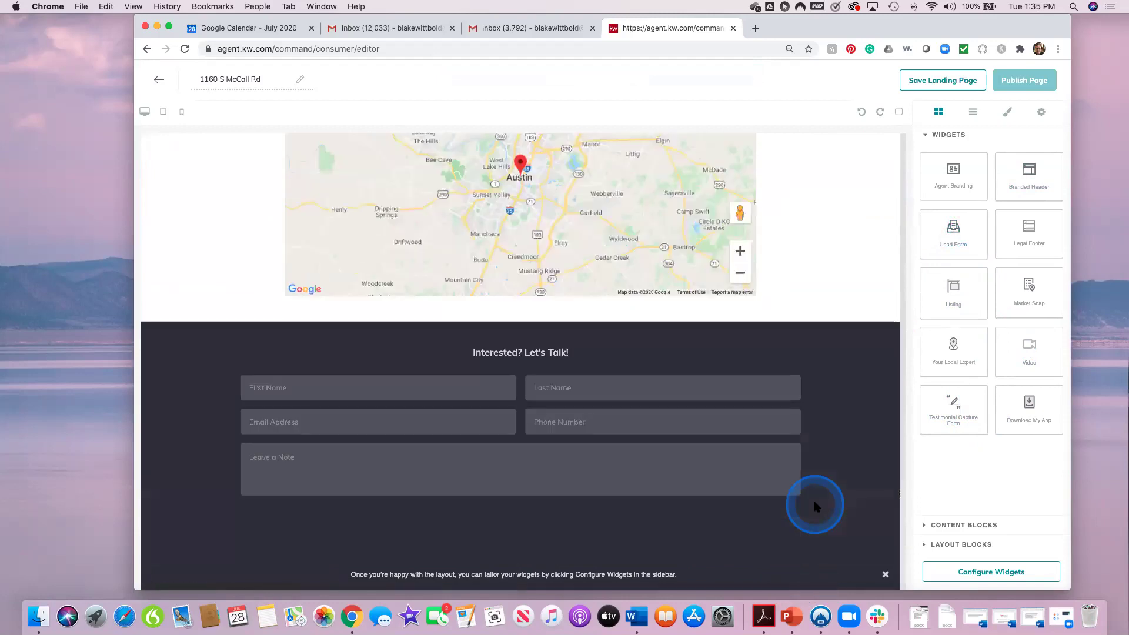
scroll(815, 488, "up", 15)
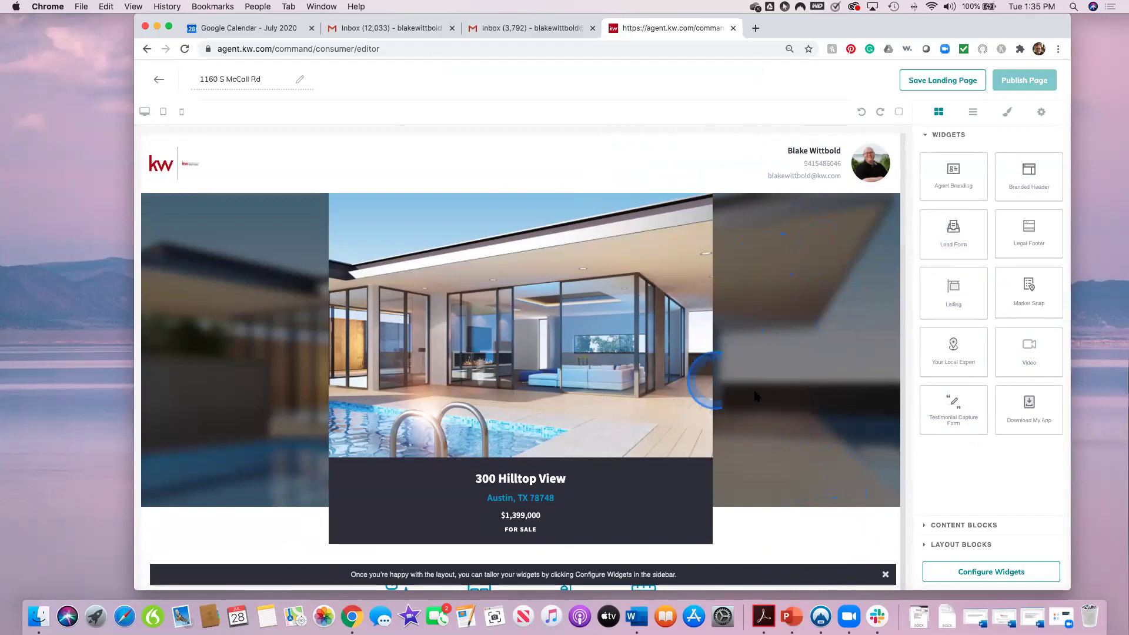
scroll(773, 406, "down", 15)
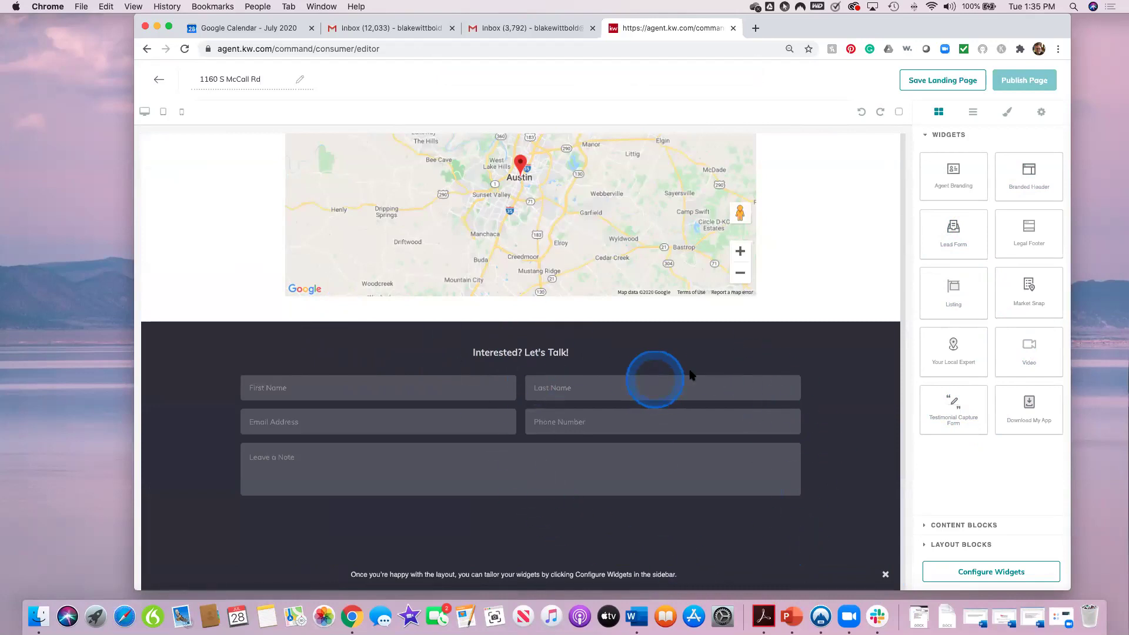
left_click(984, 575)
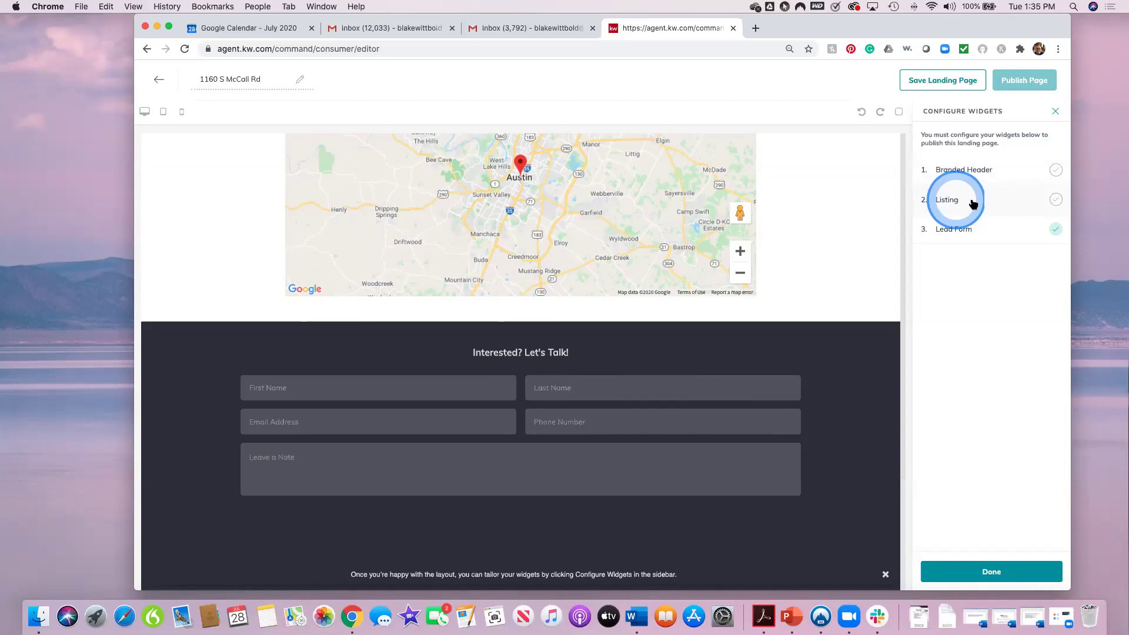
left_click(991, 171)
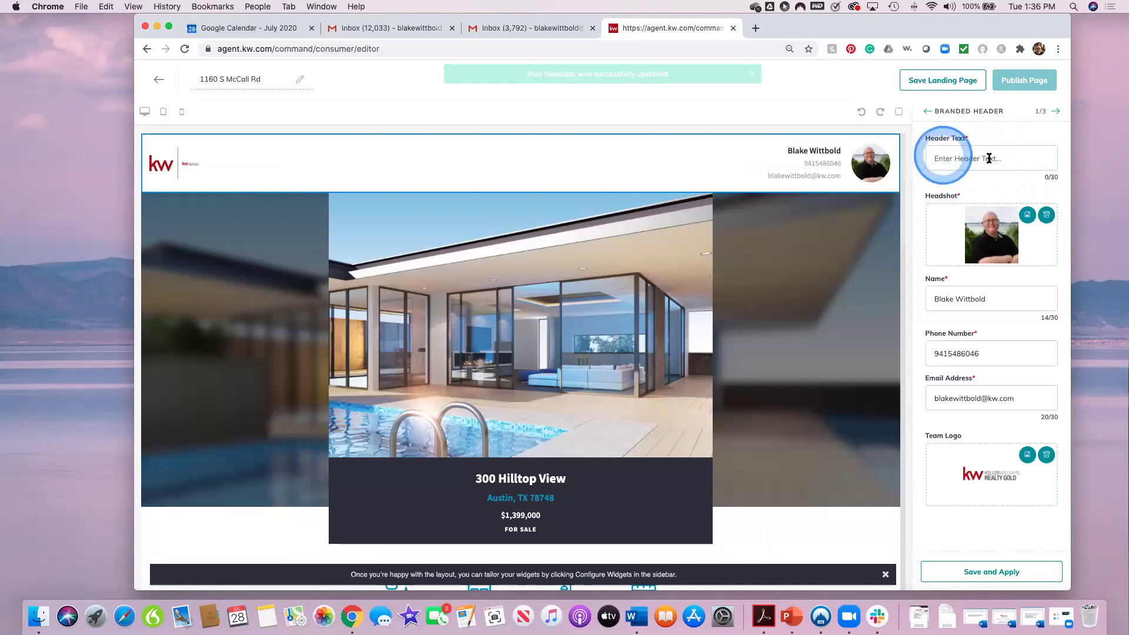
left_click(1011, 159)
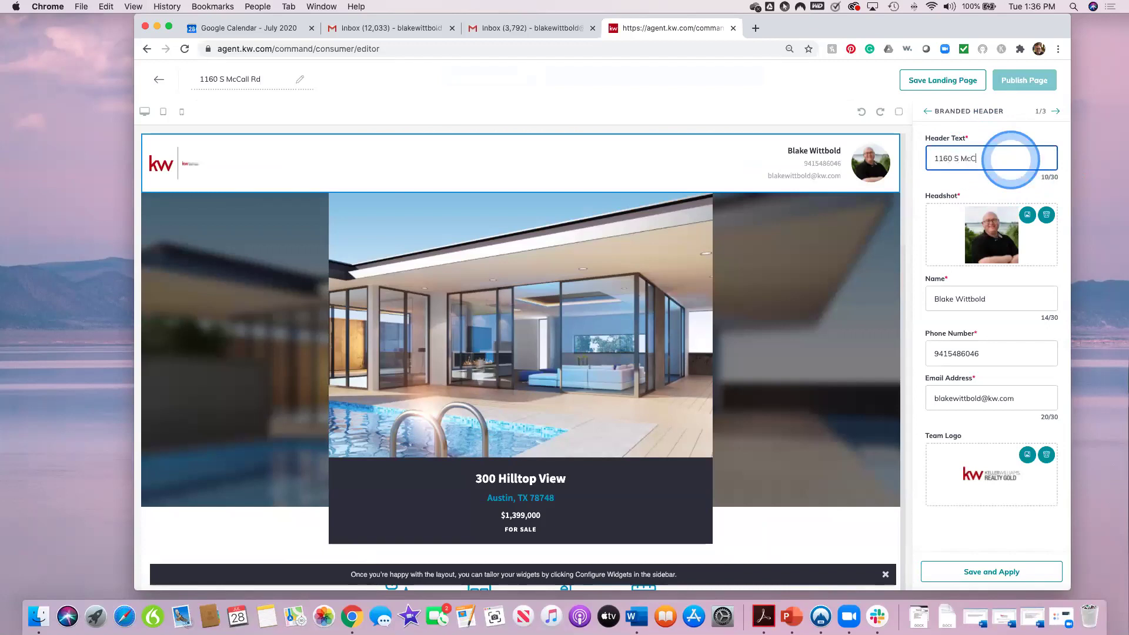
left_click(1010, 160)
type("Rd")
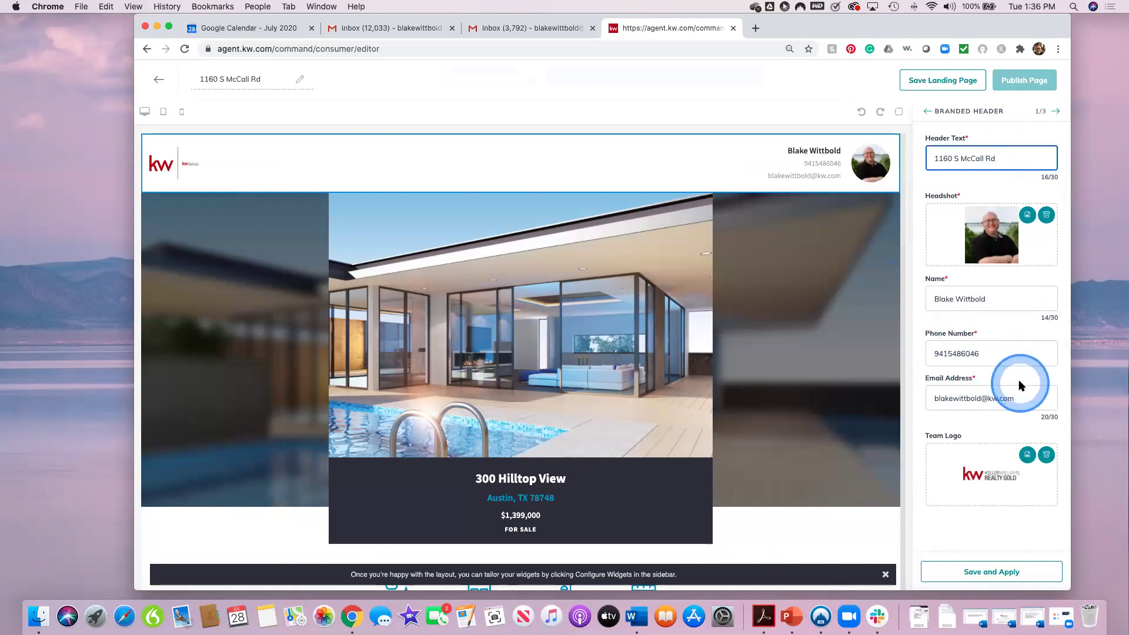
left_click(946, 354)
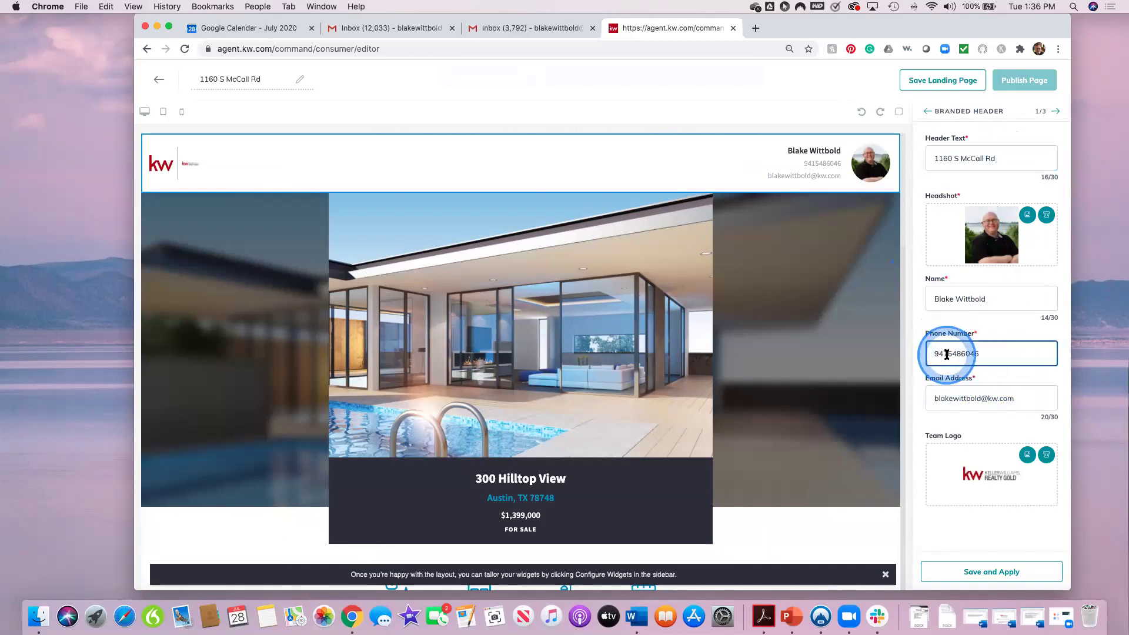
type("-")
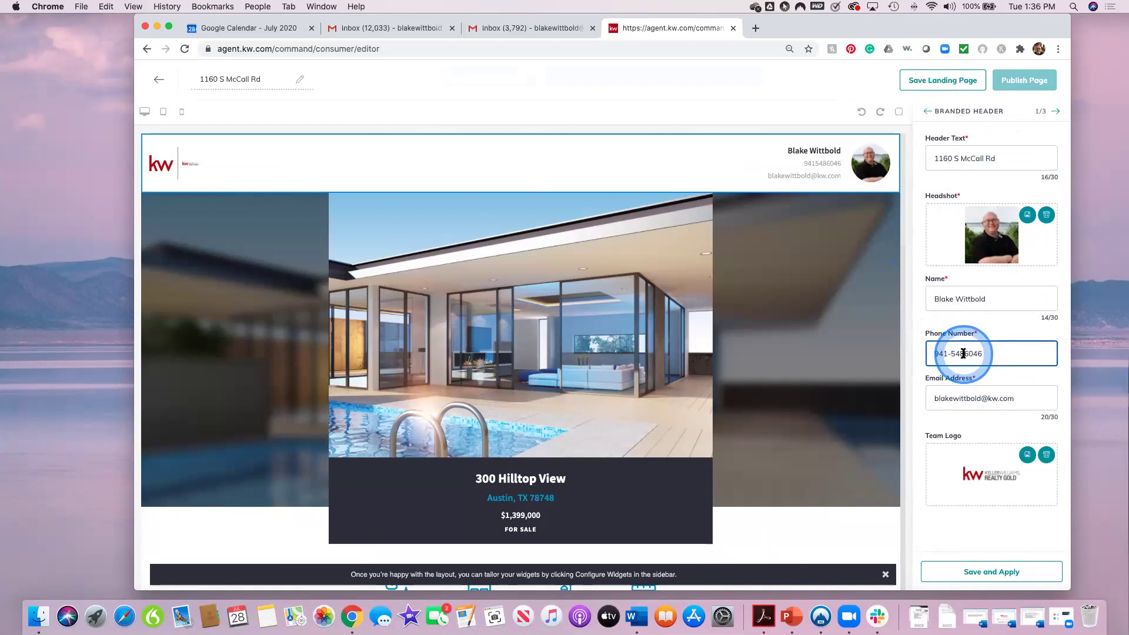
left_click(963, 353)
type("-")
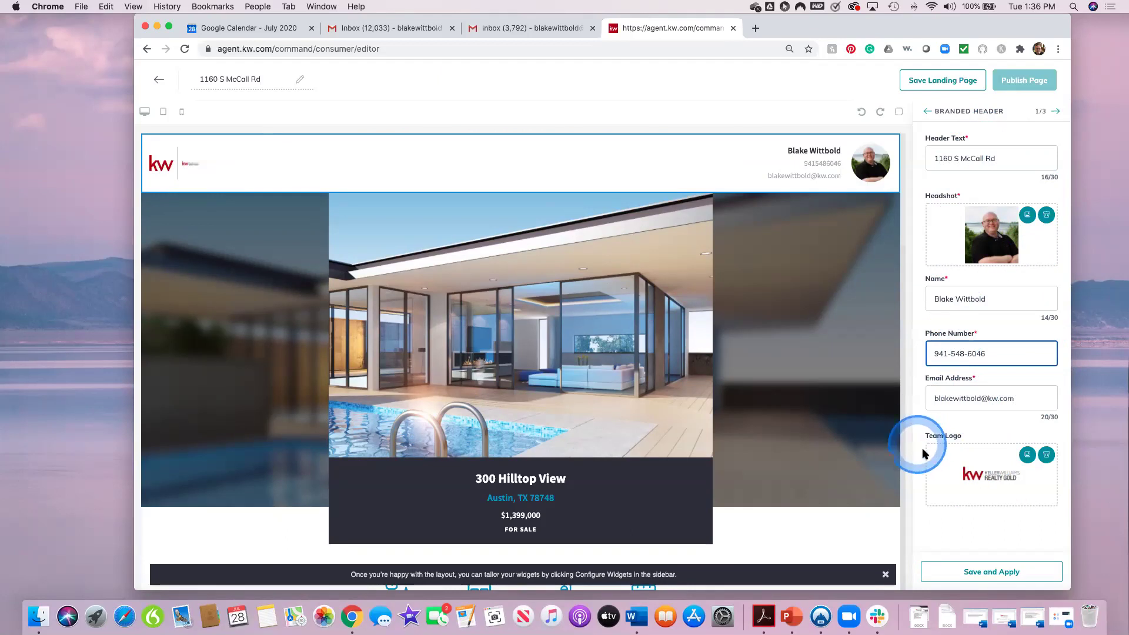
left_click(997, 571)
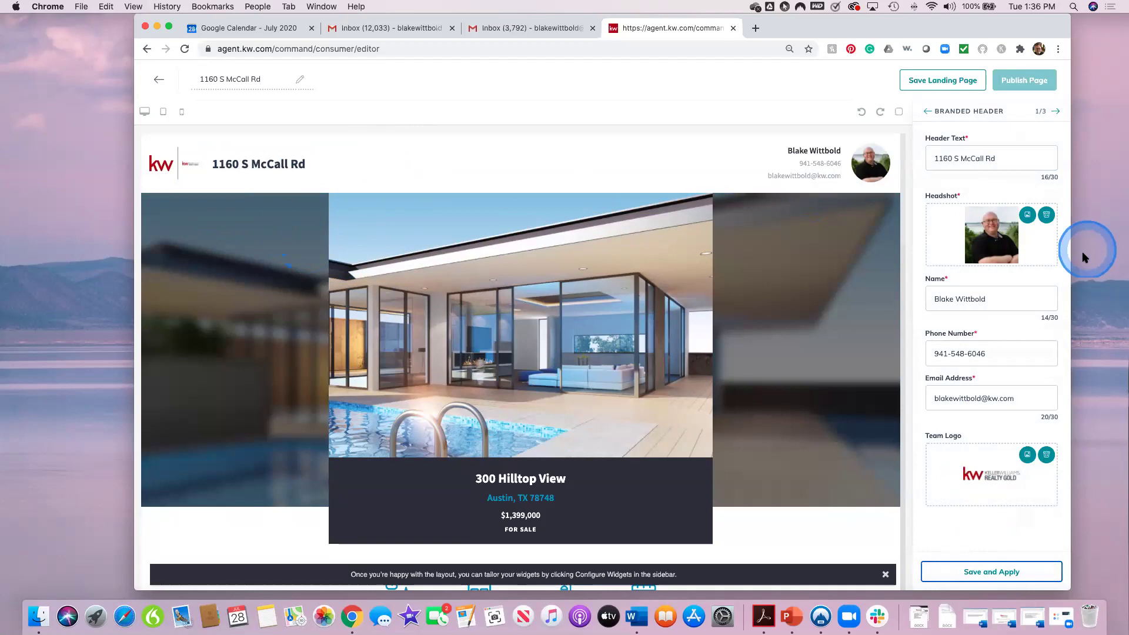
Step: Go to the Listing widget and browse listings, searching by Property Address
left_click(1057, 113)
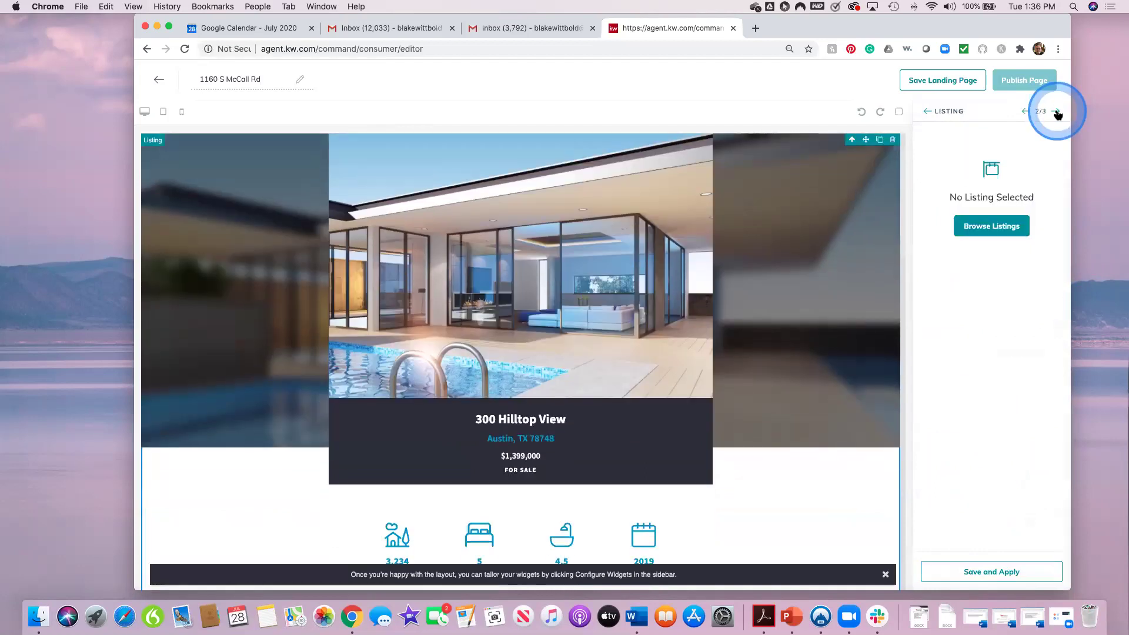
left_click(985, 227)
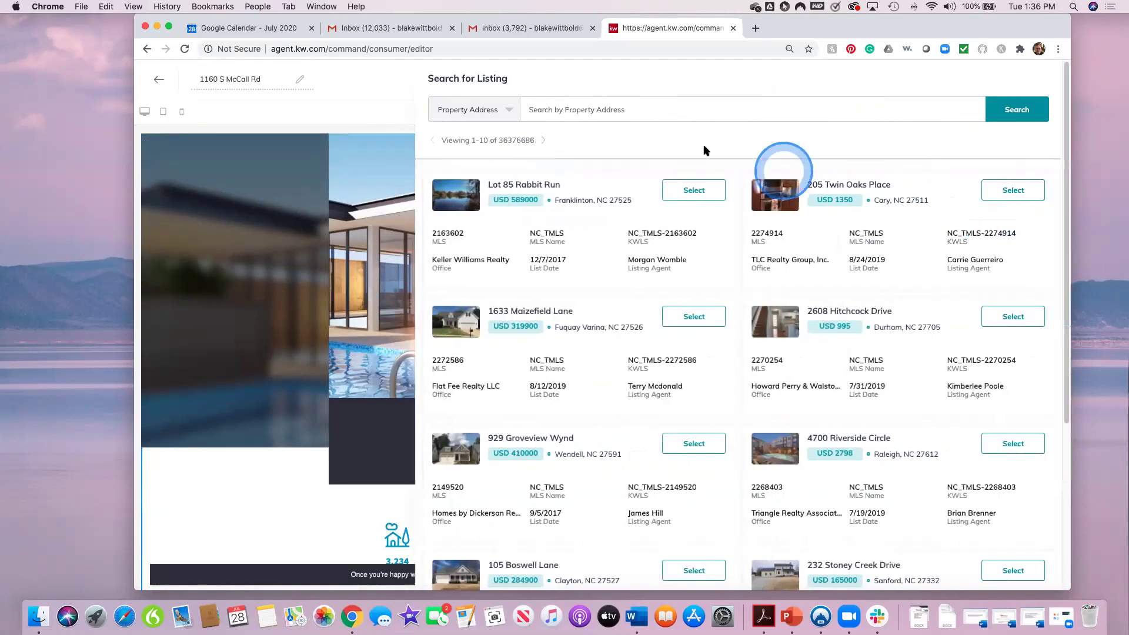
left_click(509, 111)
left_click(472, 187)
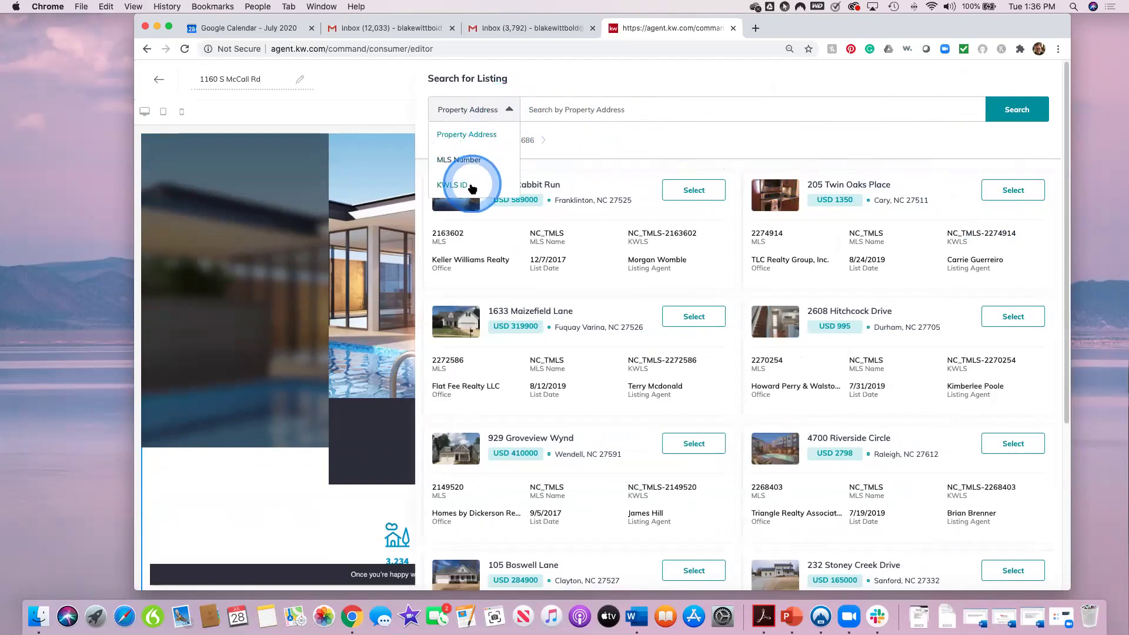
left_click(570, 107)
left_click(474, 109)
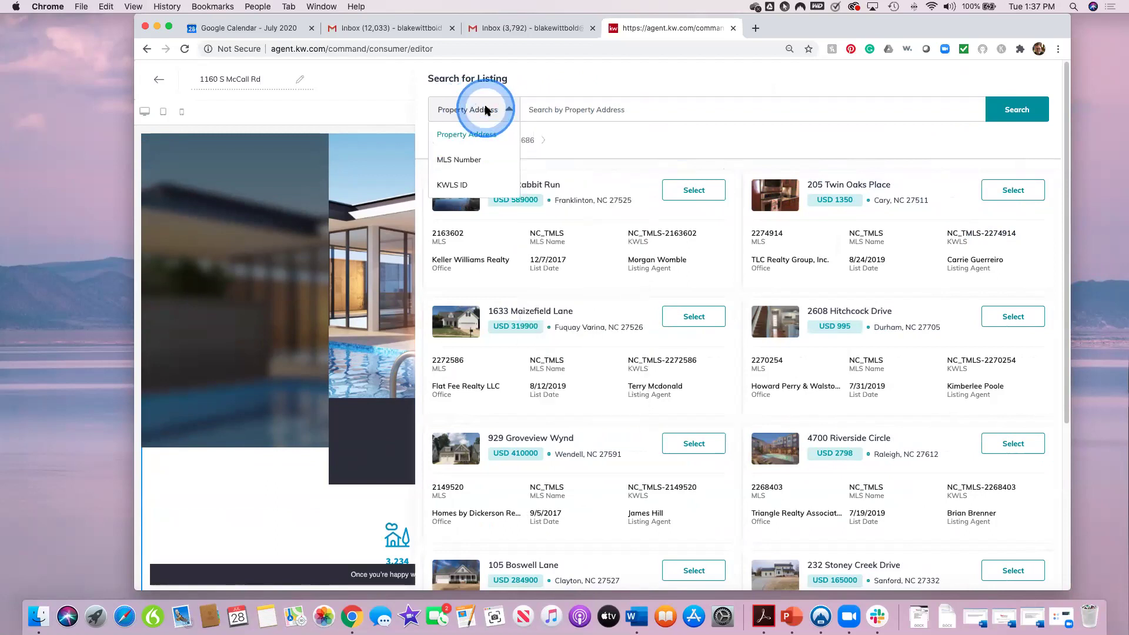
left_click(478, 110)
left_click(562, 107)
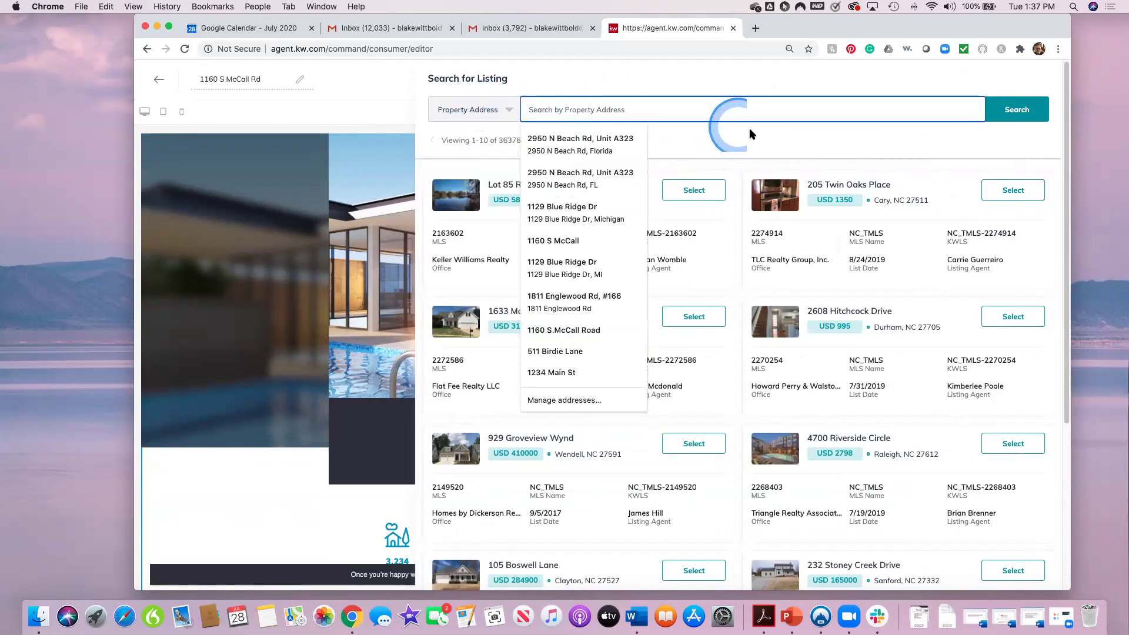
type("ENgl")
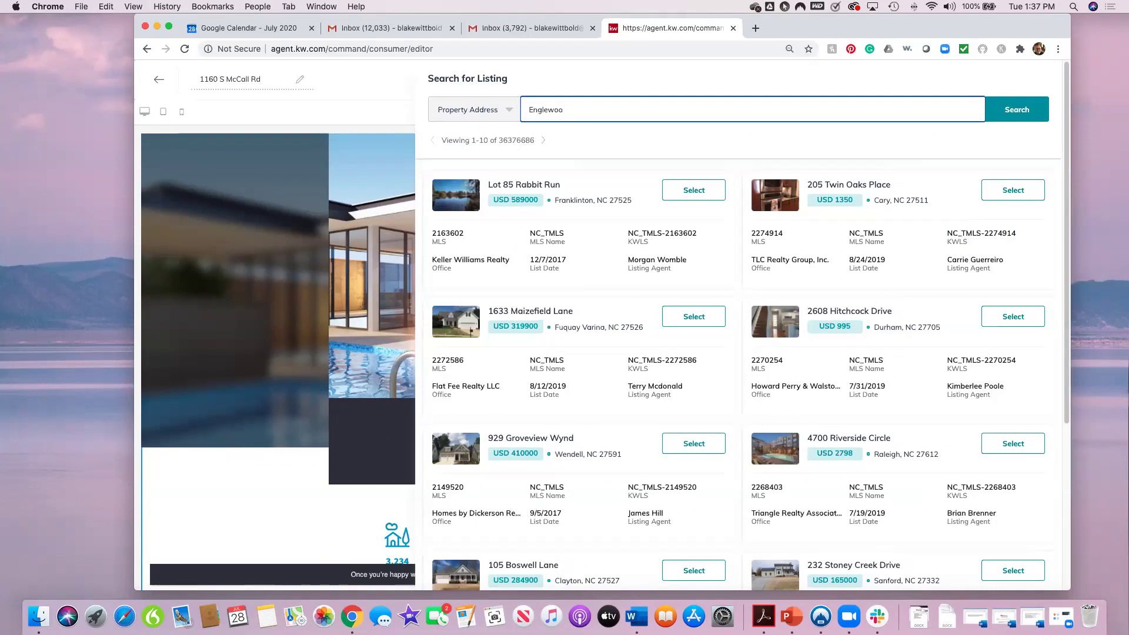
type("ewood, FL")
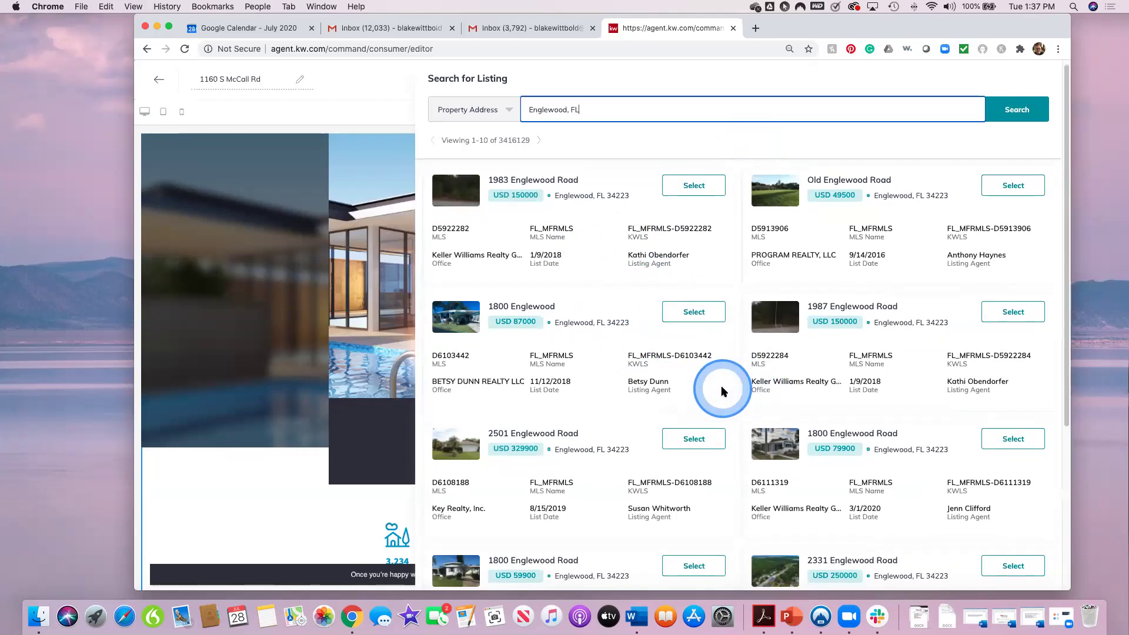
scroll(721, 386, "down", 2)
scroll(725, 385, "down", 2)
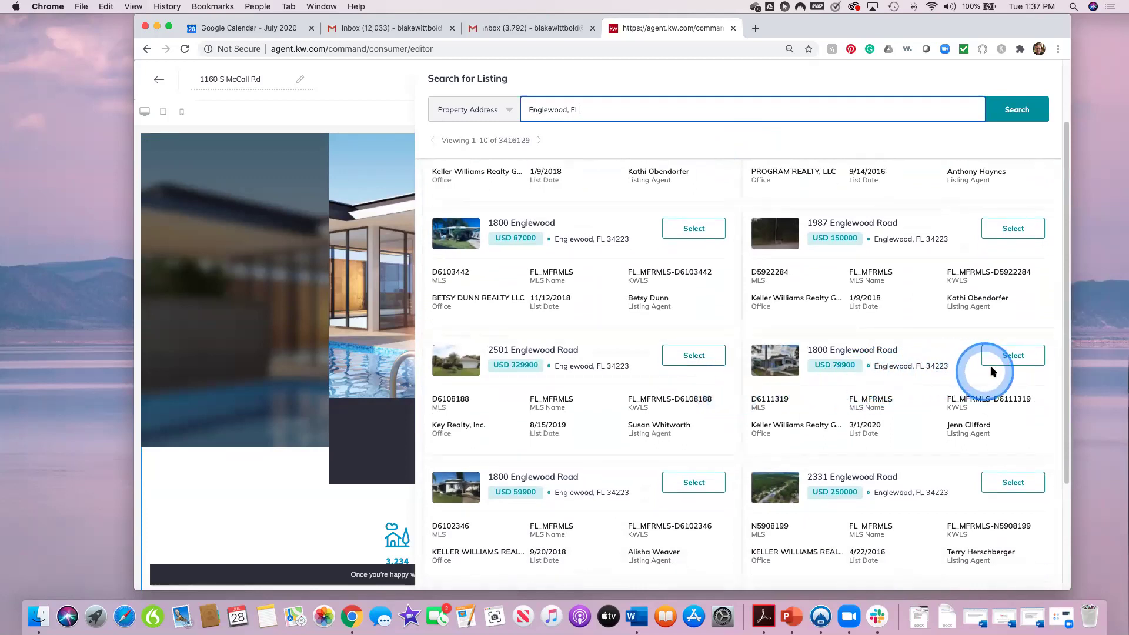
left_click(1013, 357)
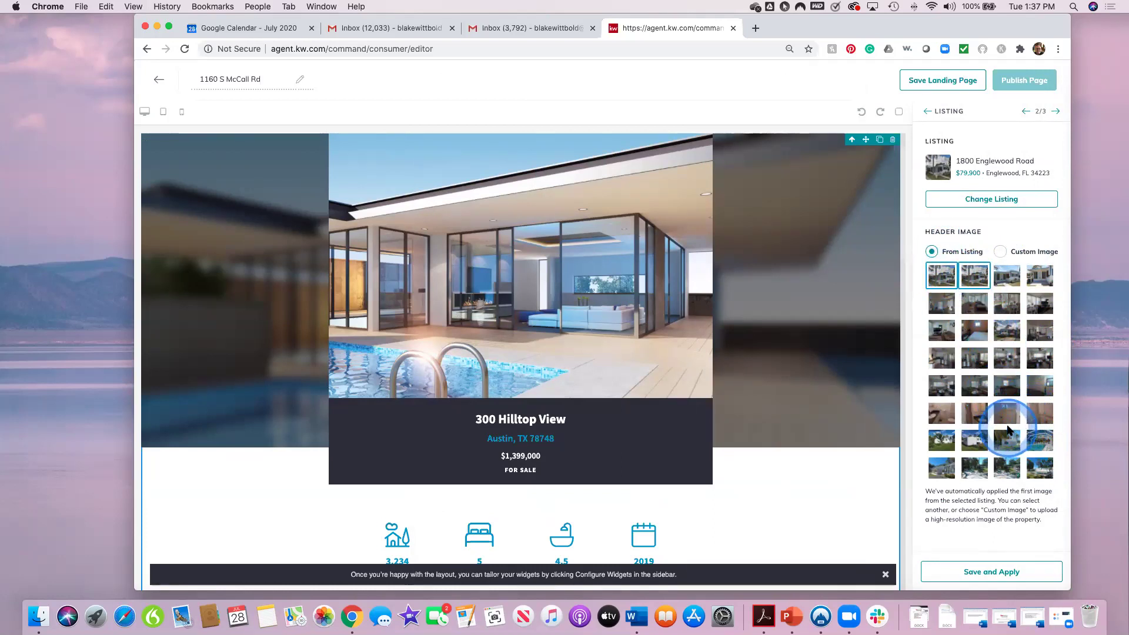
Step: Use the listing's screened pool photo as the header image and save the listing settings
left_click(1039, 438)
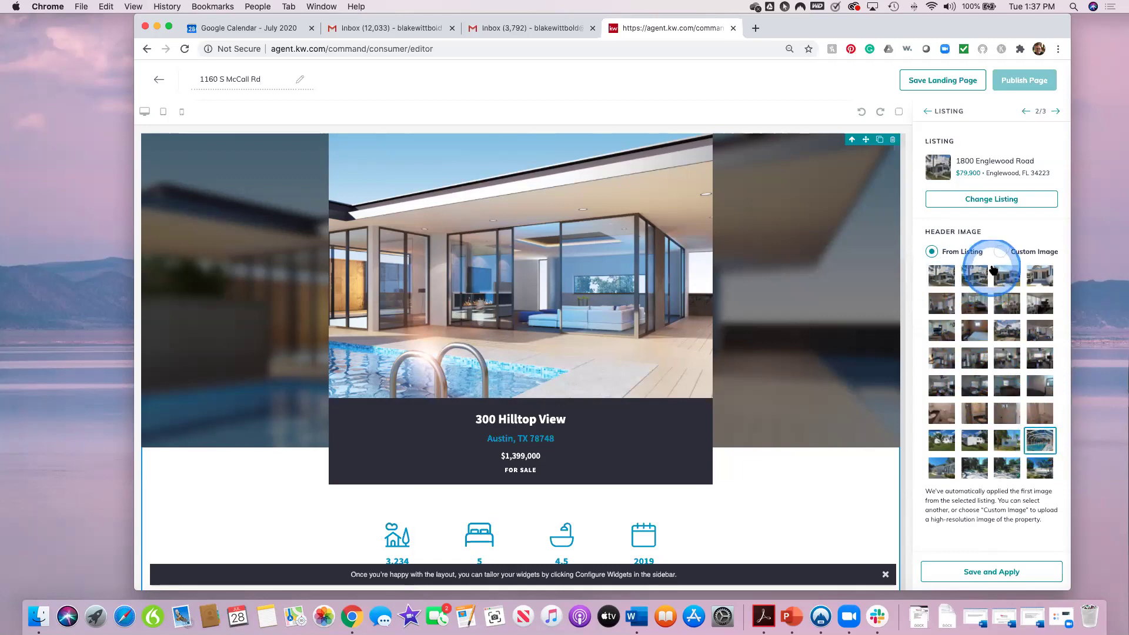
left_click(1001, 252)
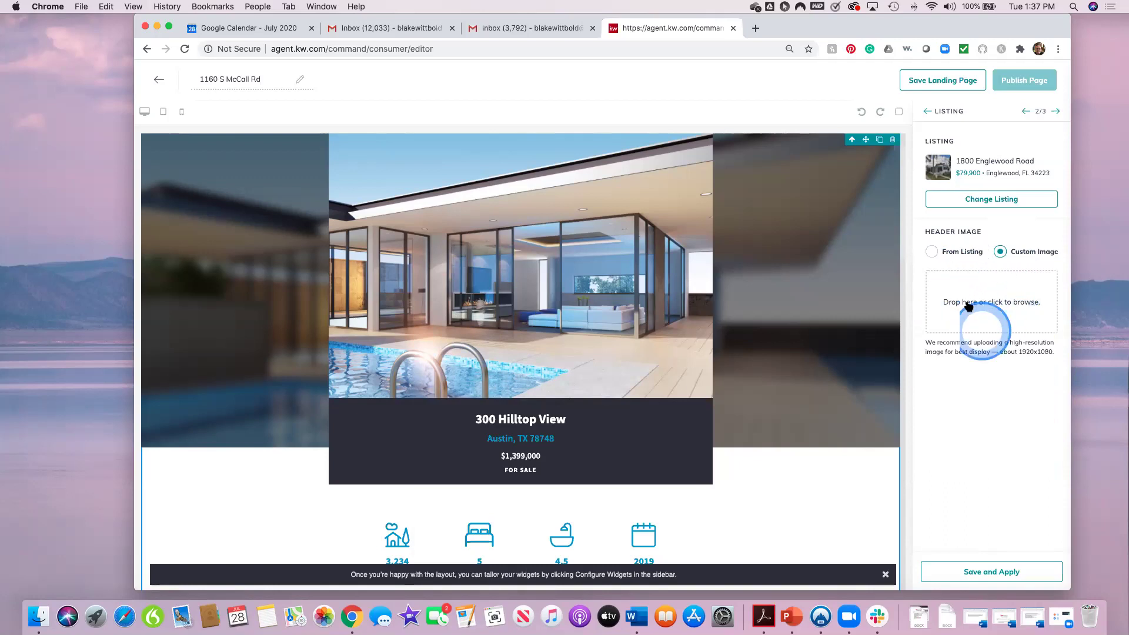
left_click(931, 252)
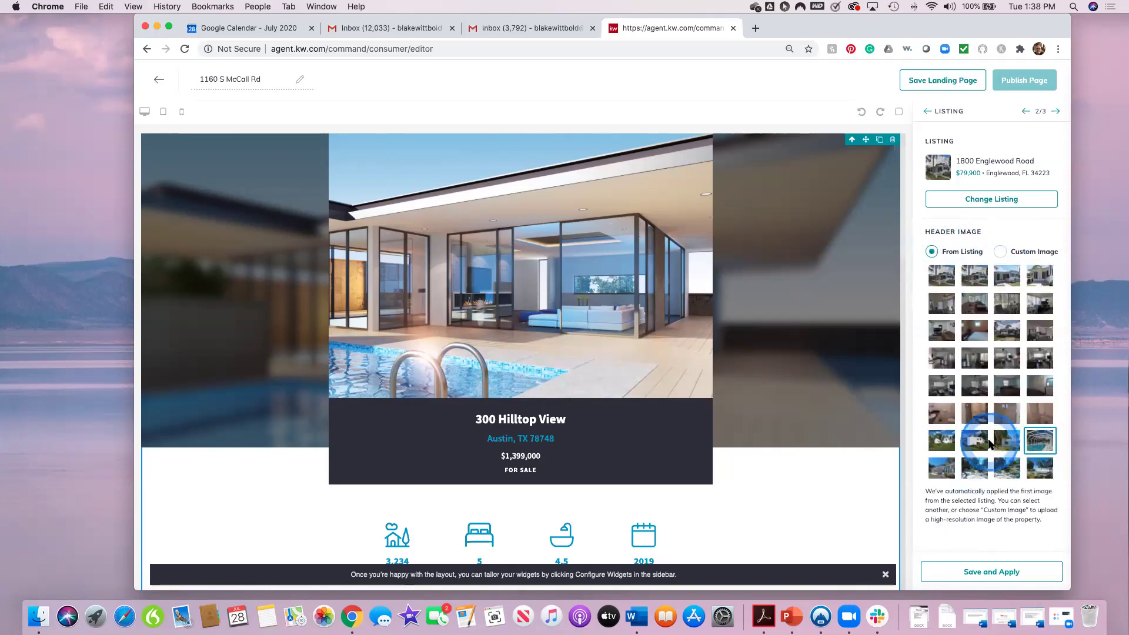
left_click(990, 574)
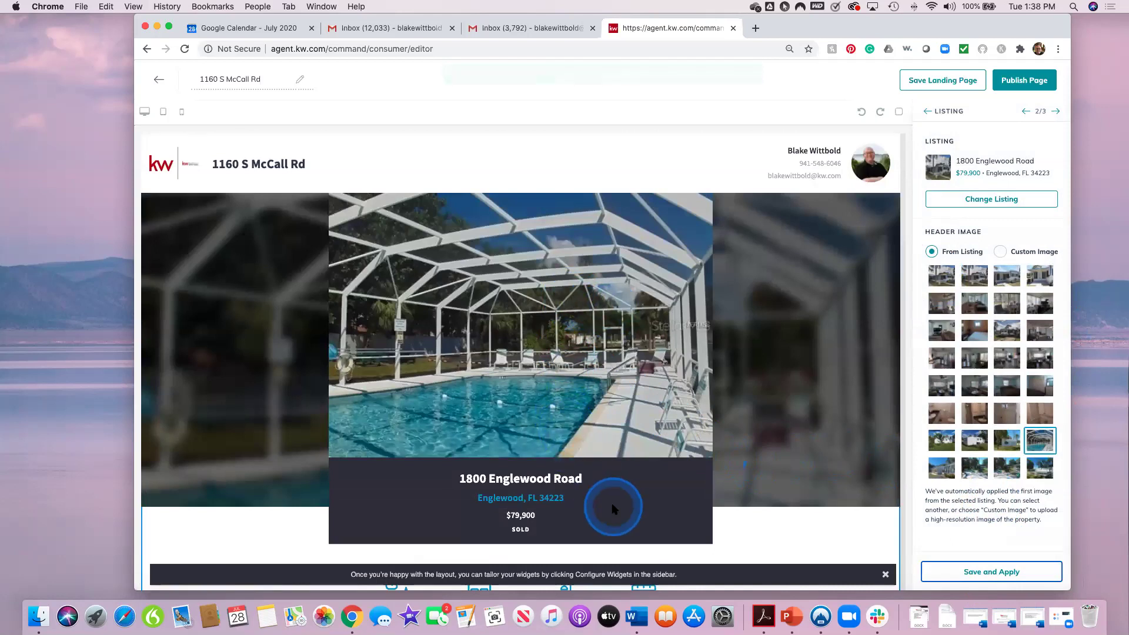
scroll(615, 506, "down", 2)
scroll(613, 505, "down", 2)
scroll(613, 507, "down", 2)
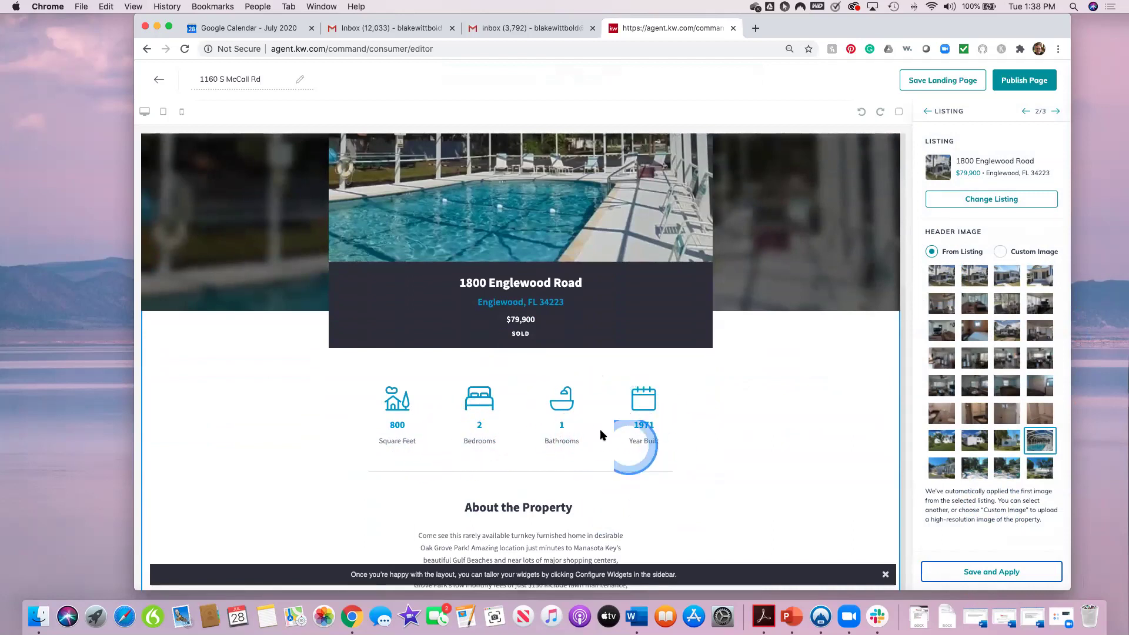
scroll(606, 467, "down", 5)
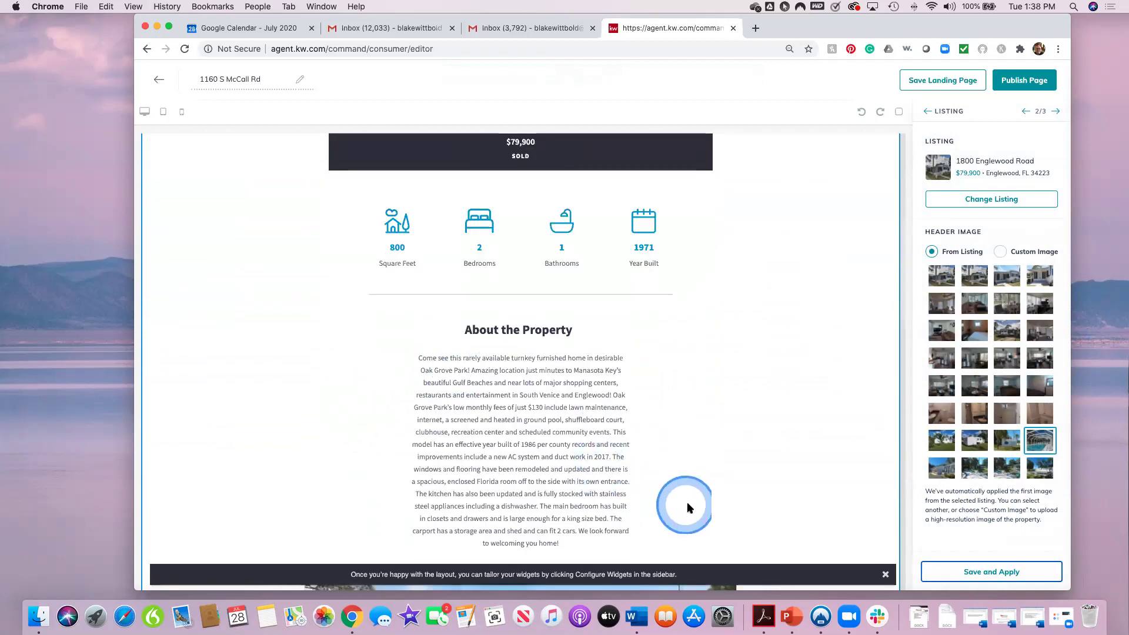
scroll(687, 502, "down", 2)
scroll(629, 429, "down", 8)
scroll(706, 382, "down", 1)
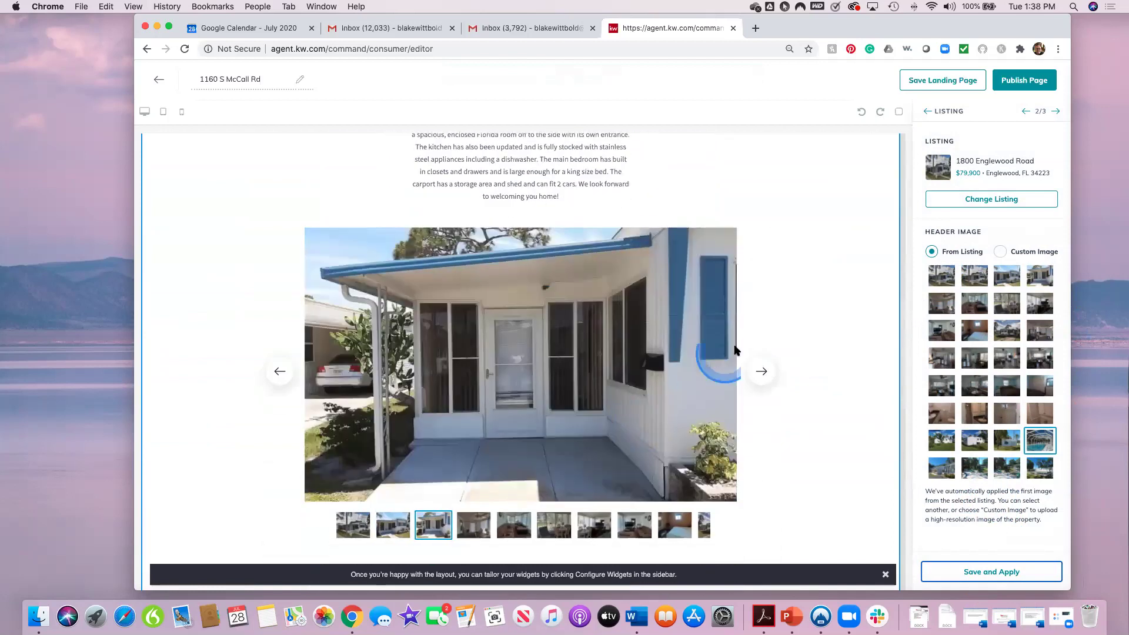
scroll(565, 440, "down", 1)
scroll(564, 440, "down", 8)
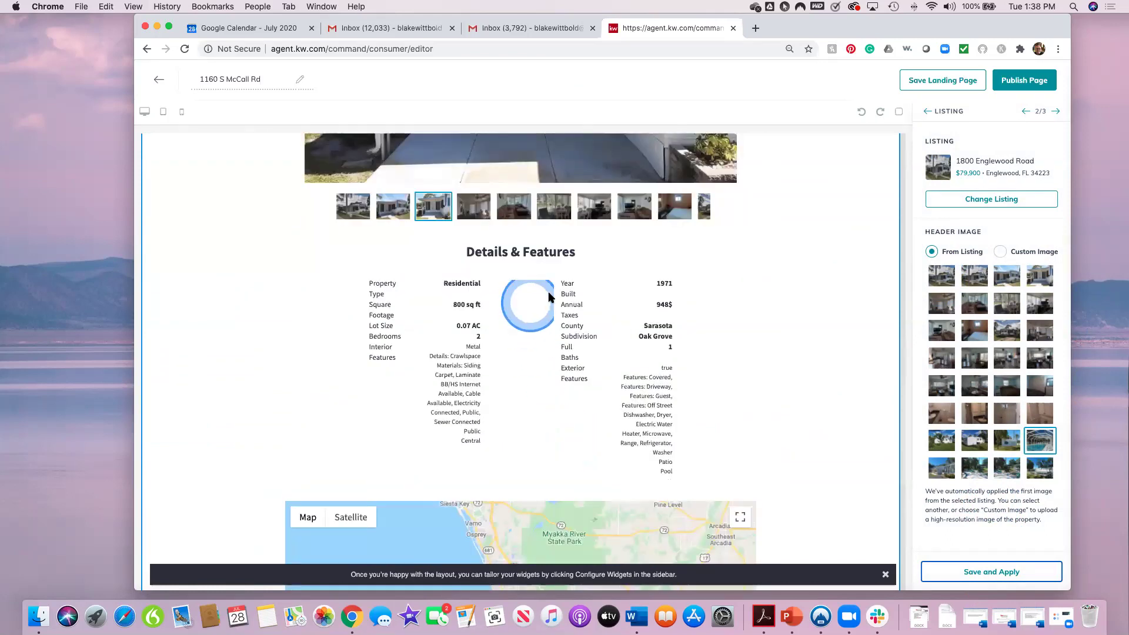
scroll(553, 457, "down", 4)
scroll(552, 458, "down", 8)
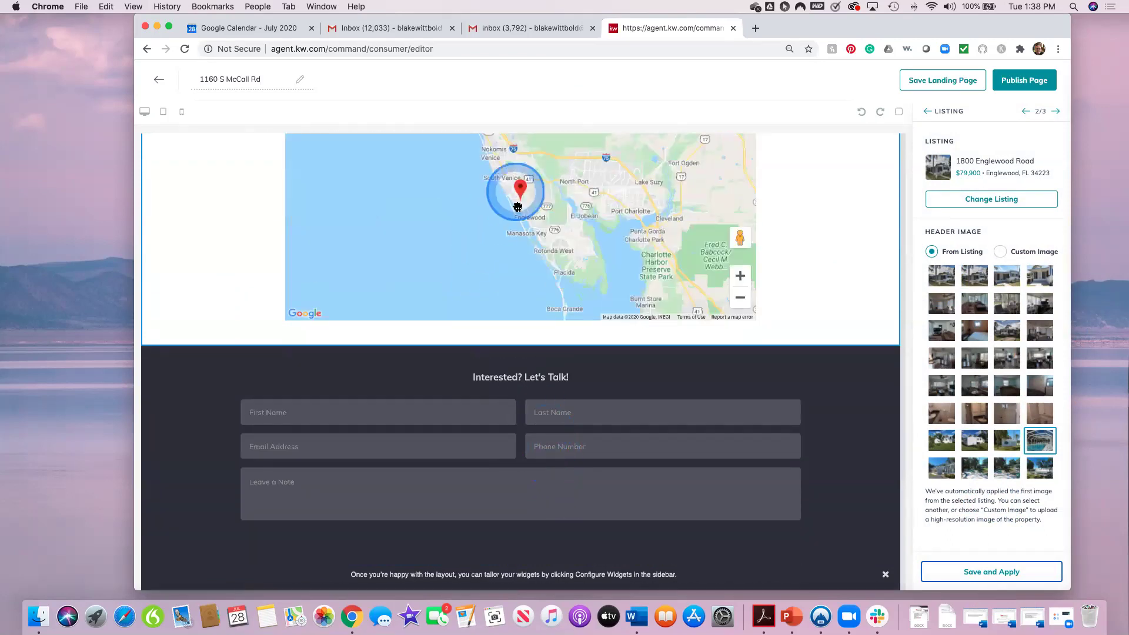
scroll(506, 235, "up", 4)
scroll(824, 393, "up", 15)
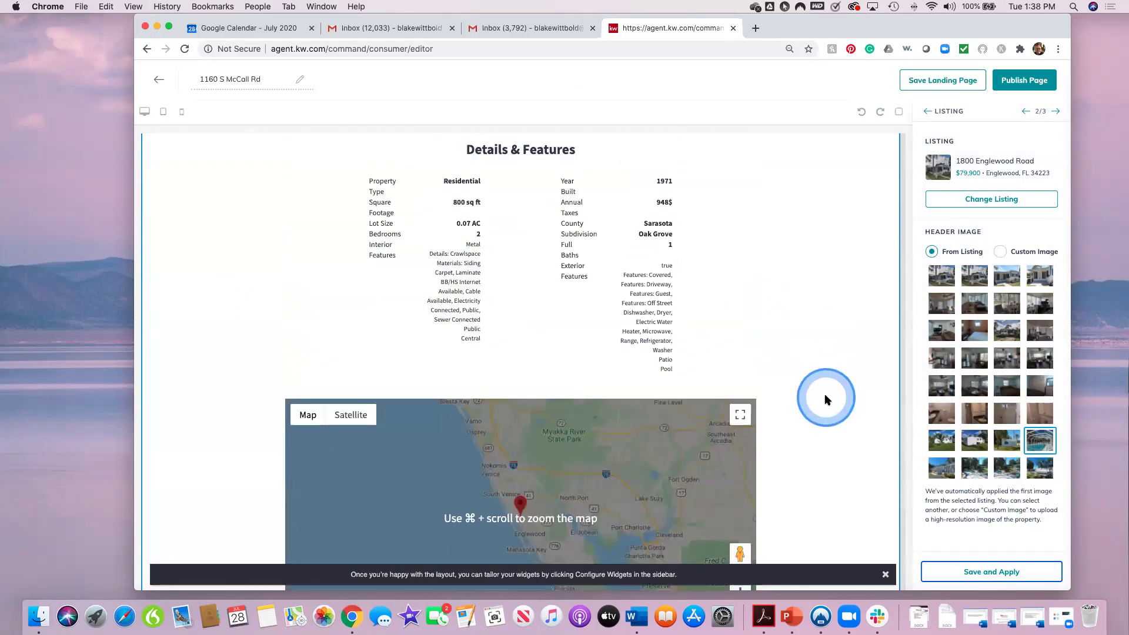
scroll(824, 399, "up", 8)
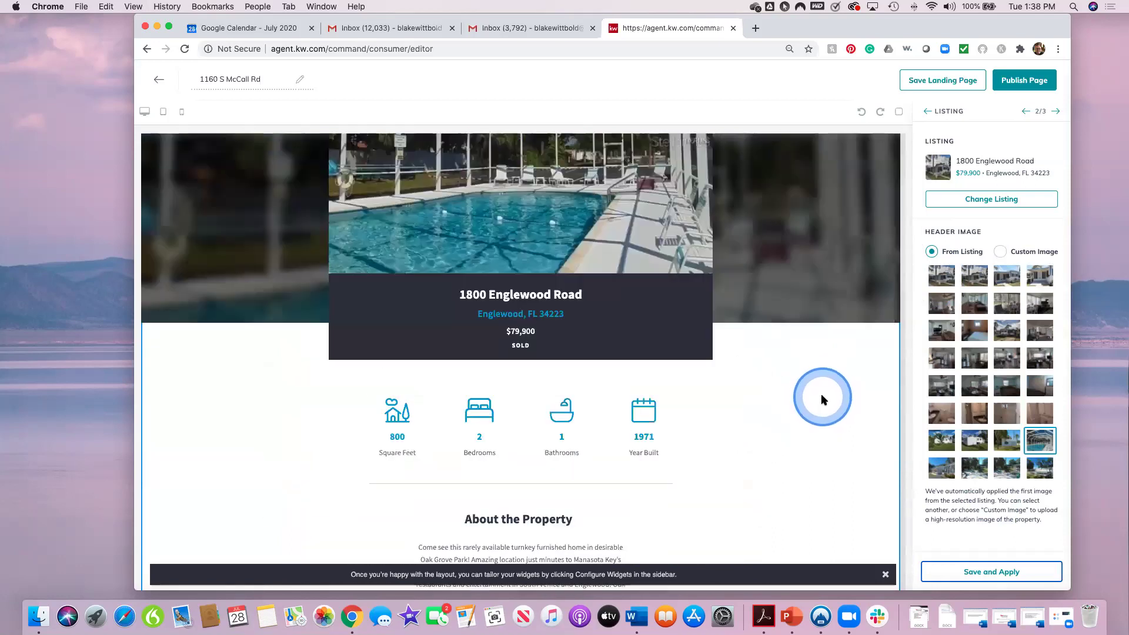
scroll(822, 398, "up", 1)
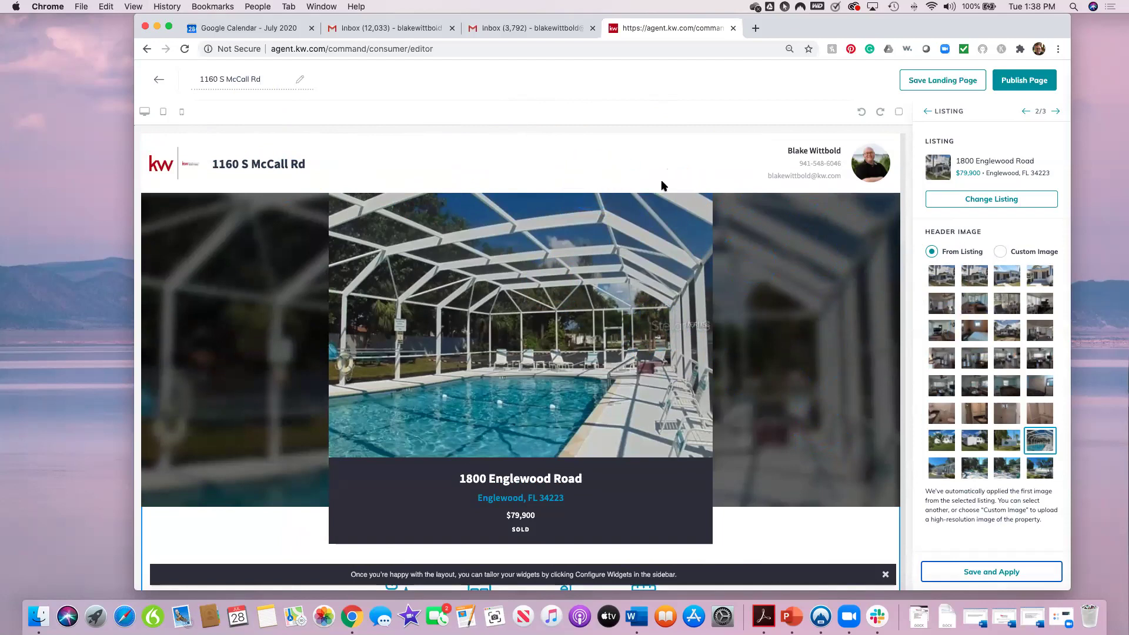
scroll(722, 359, "down", 1)
scroll(722, 359, "up", 1)
scroll(756, 378, "down", 10)
scroll(752, 404, "down", 15)
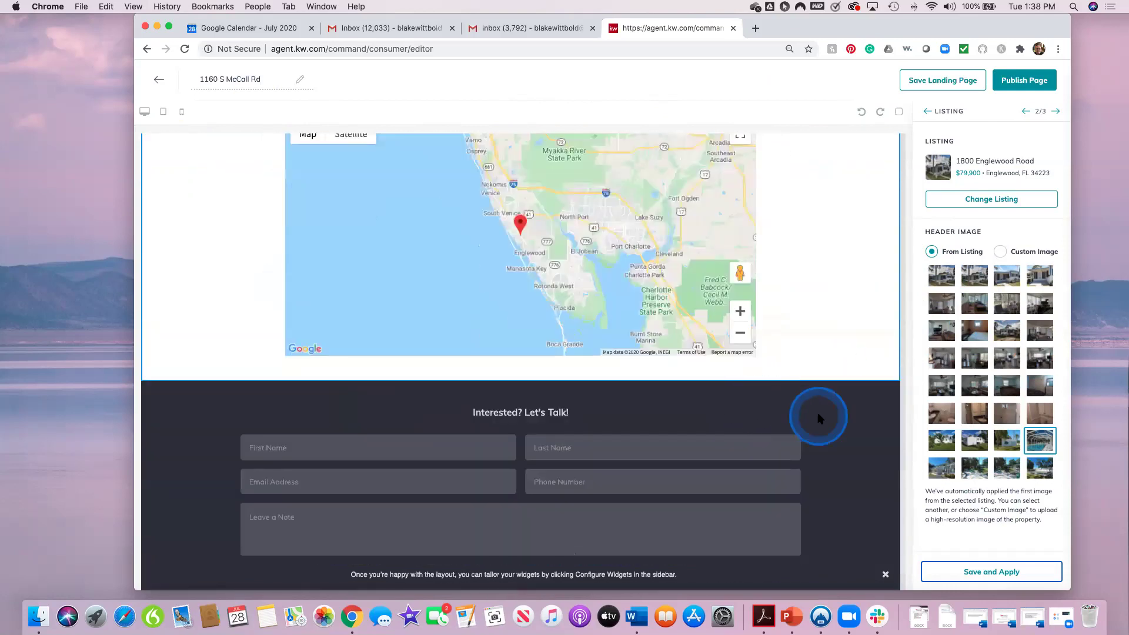
scroll(819, 417, "down", 2)
scroll(819, 418, "up", 20)
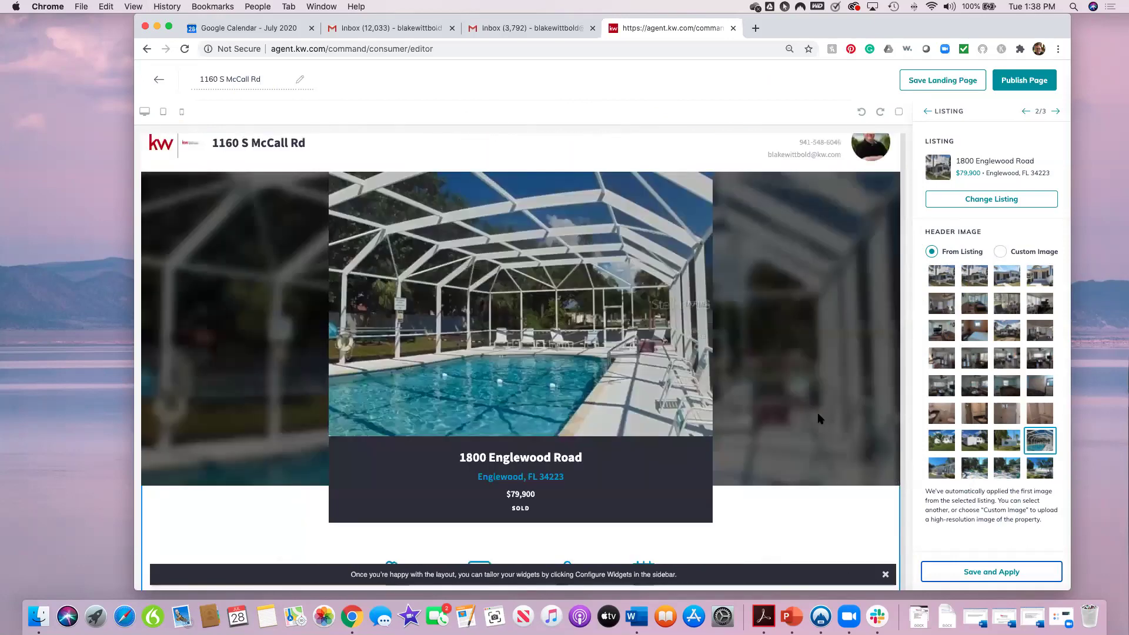
left_click(1057, 114)
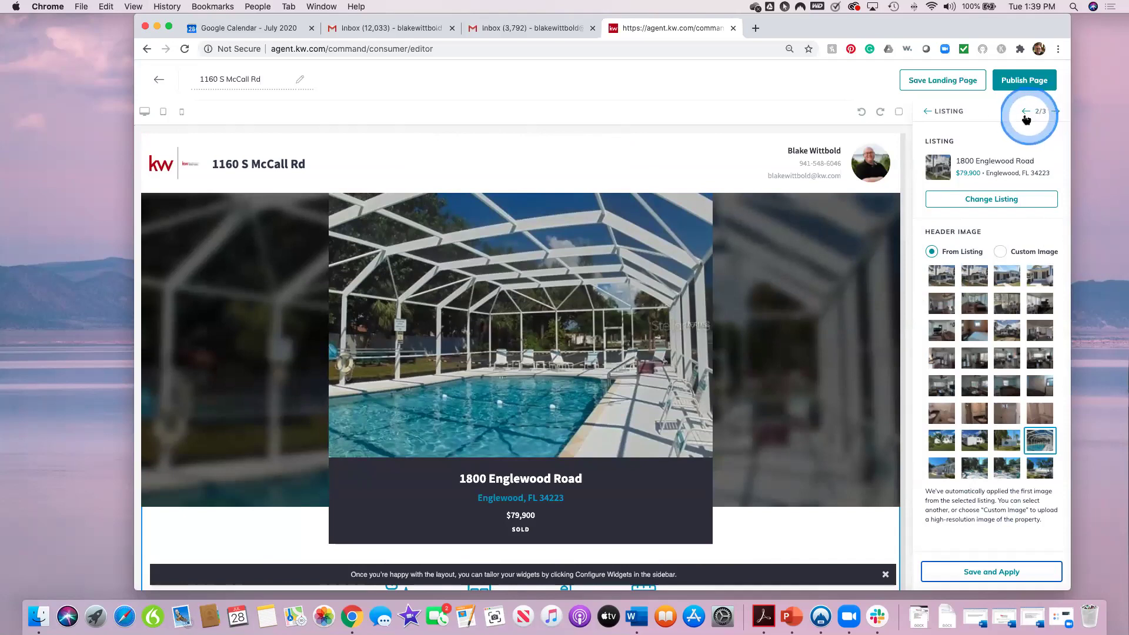
left_click(1056, 110)
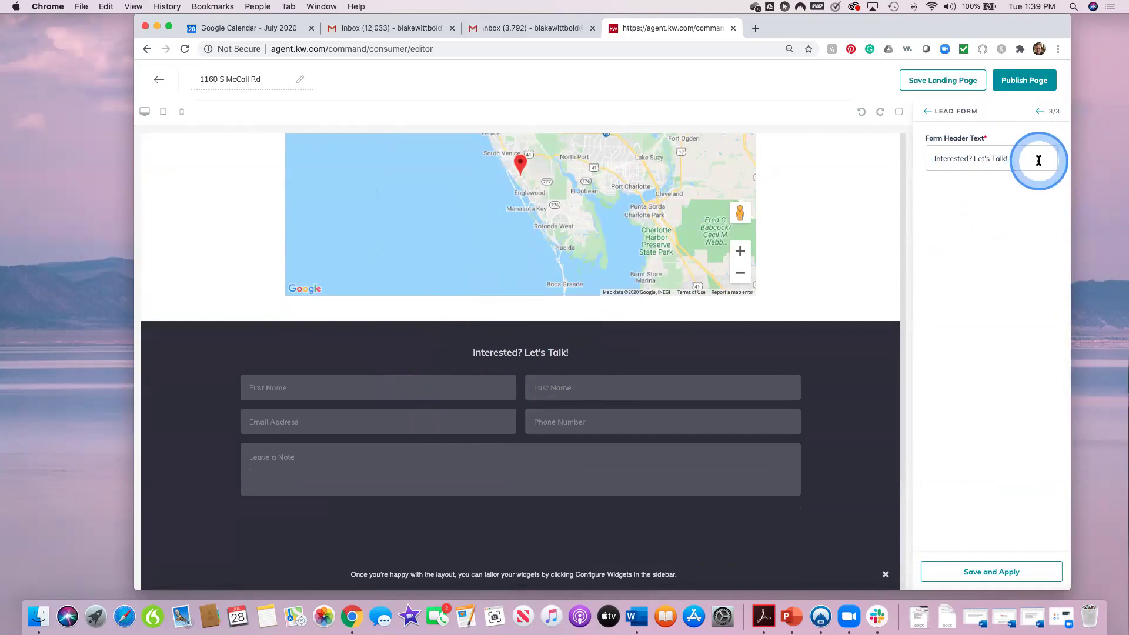
left_click(994, 572)
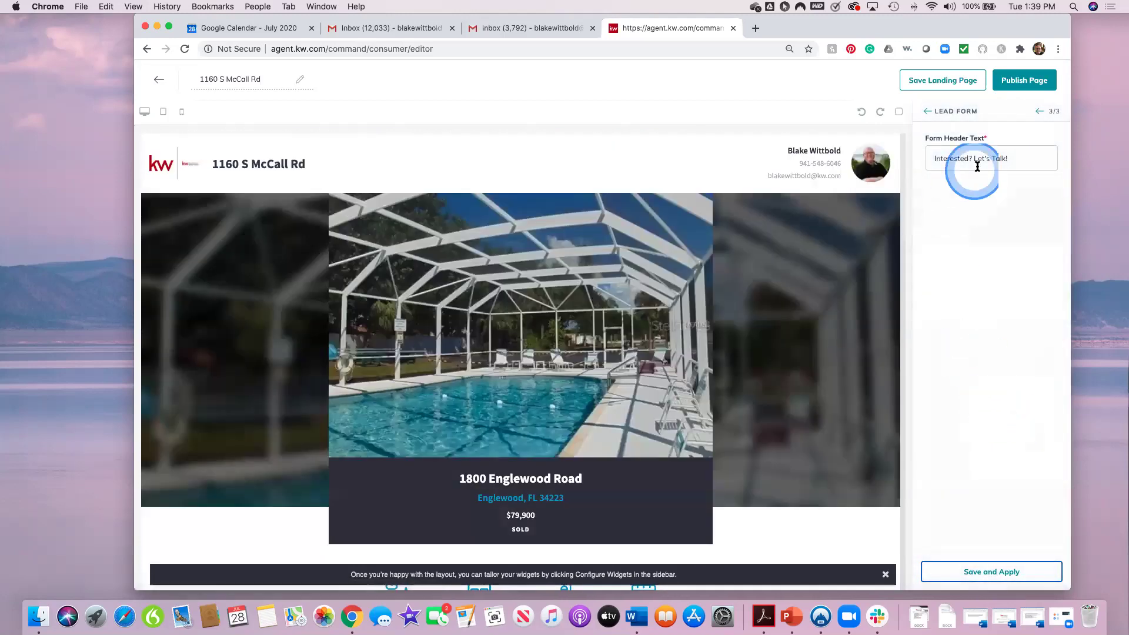
left_click(1037, 85)
left_click(656, 391)
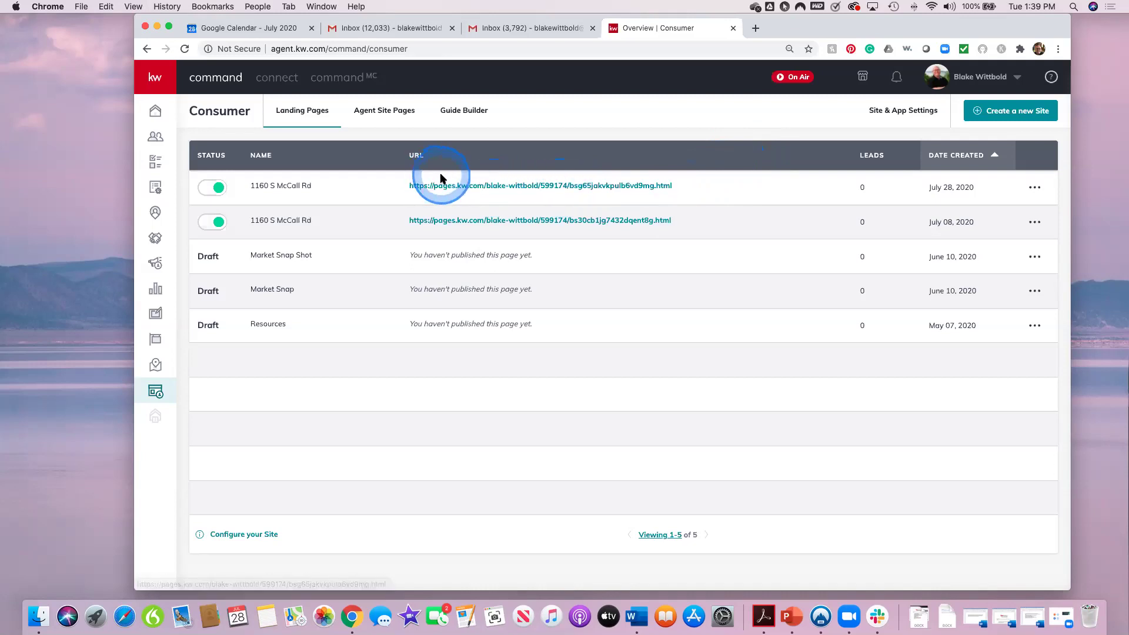
Step: Open the first Landing Pages row's live URL in a new browser tab
left_click_drag(289, 188, 556, 190)
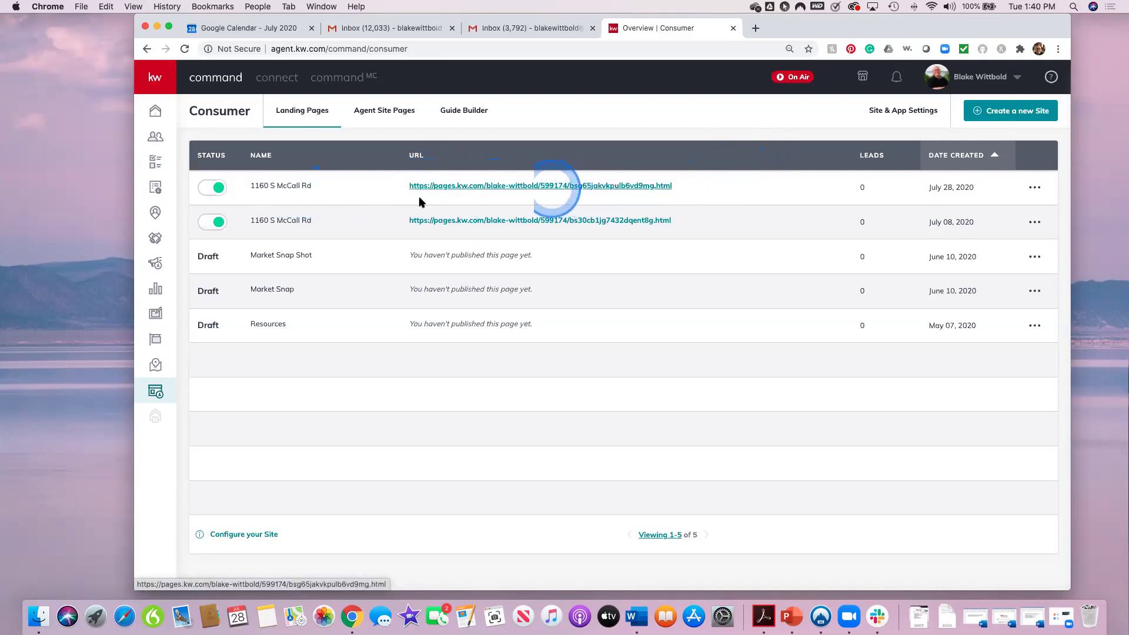
left_click(529, 187)
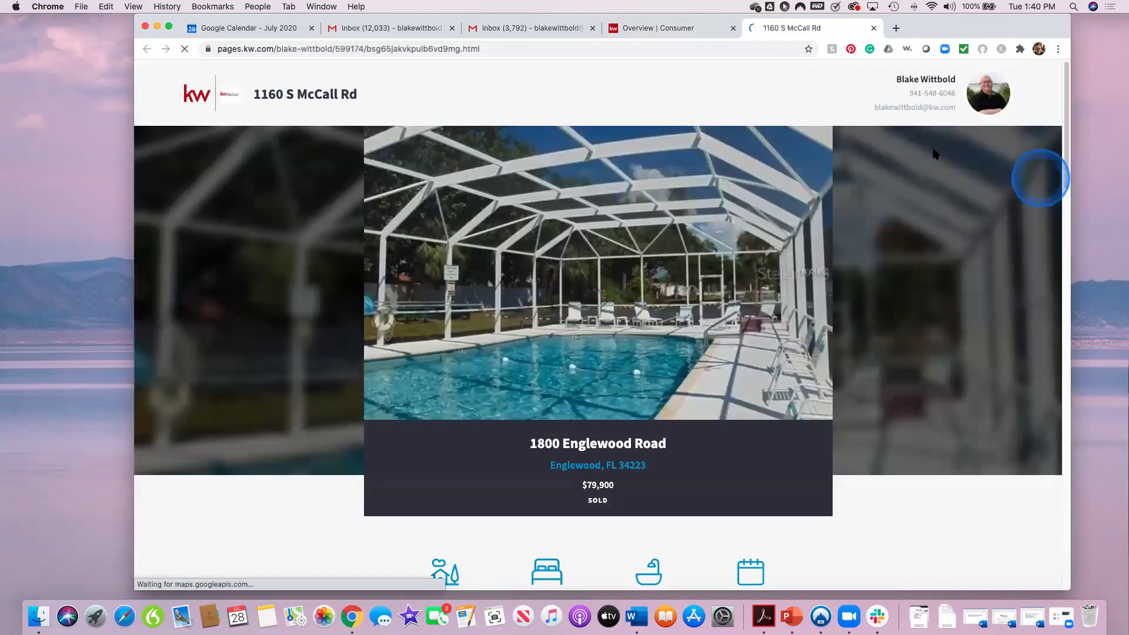
Step: Scroll through the live page to review its listing details and lead form
left_click(908, 435)
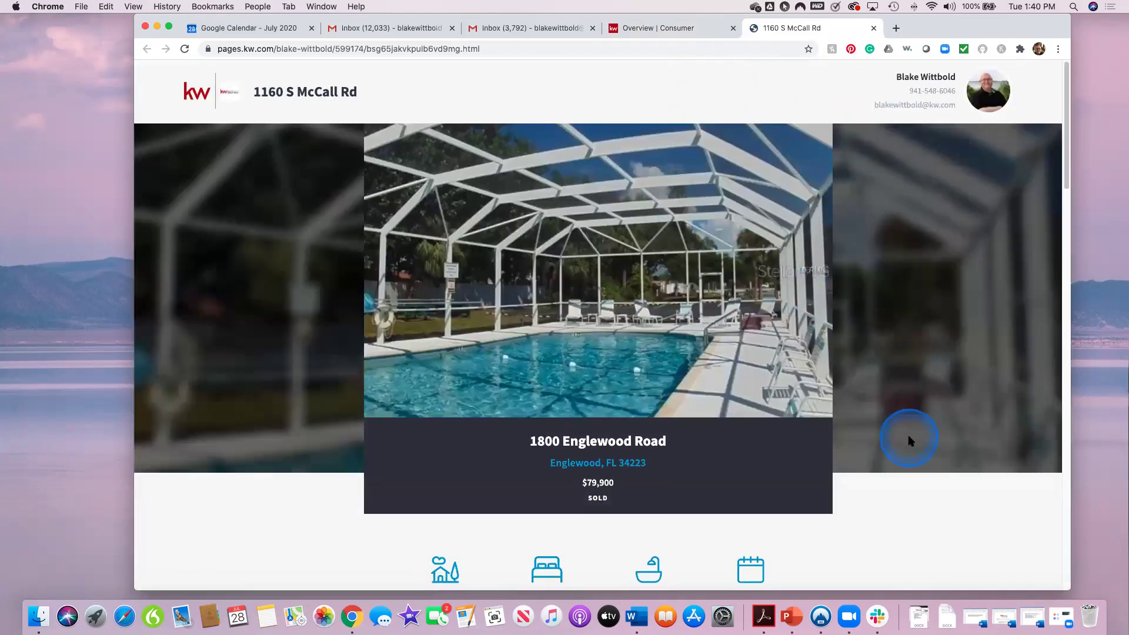
scroll(909, 438, "down", 4)
scroll(908, 440, "down", 8)
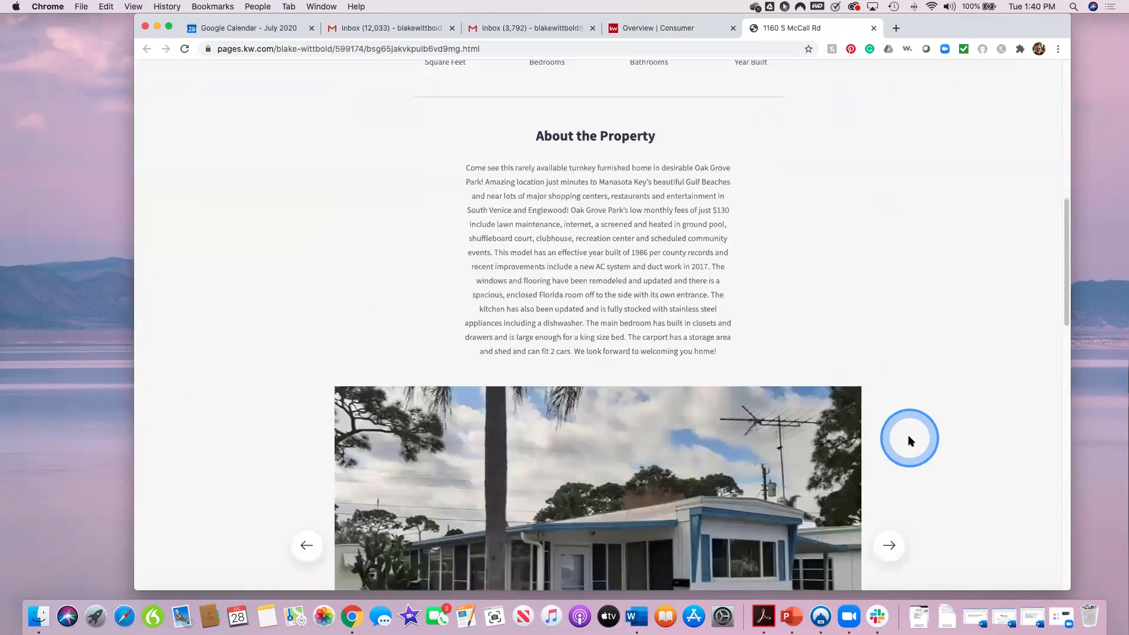
left_click(911, 439)
scroll(911, 439, "down", 9)
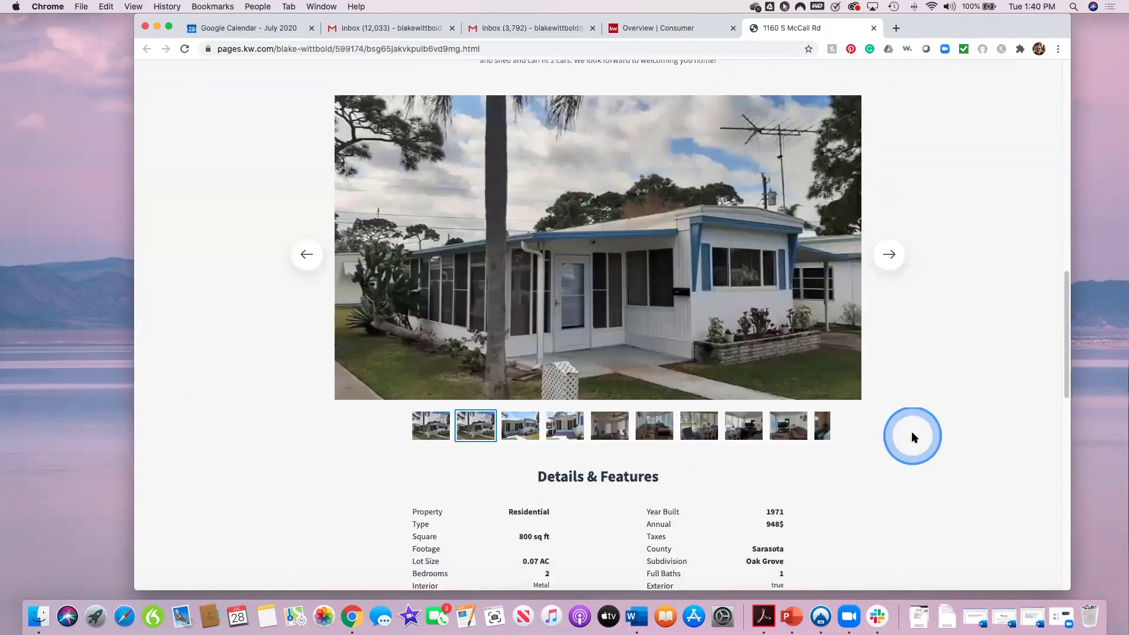
scroll(920, 438, "down", 8)
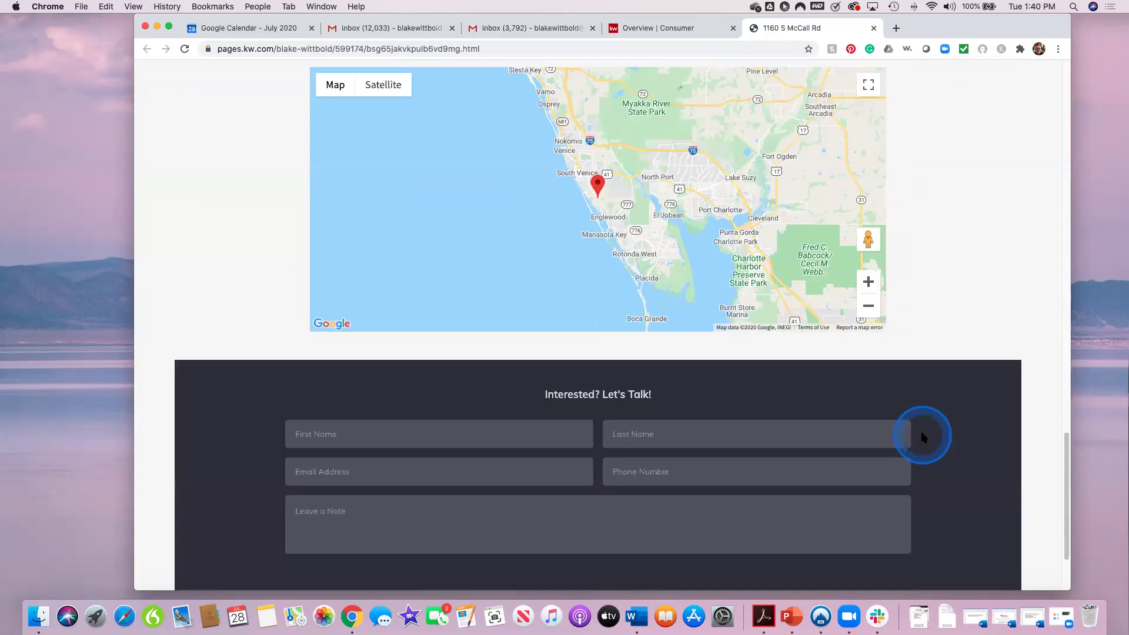
scroll(927, 376, "up", 8)
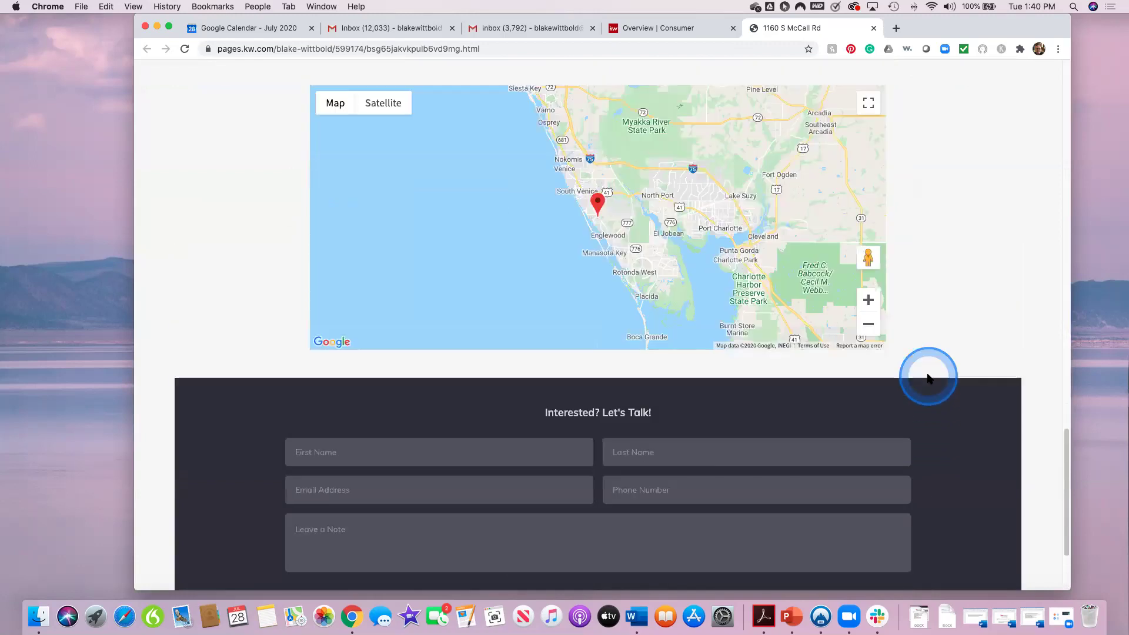
scroll(928, 377, "up", 6)
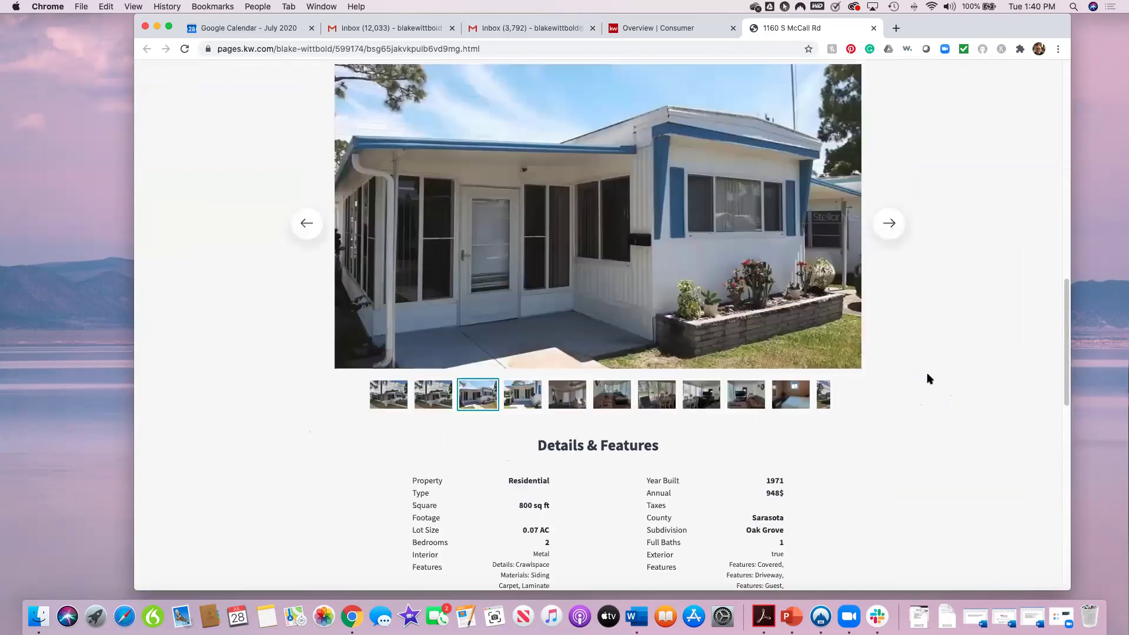
Step: Advance the photo carousel five times, then close the live page tab
left_click(889, 305)
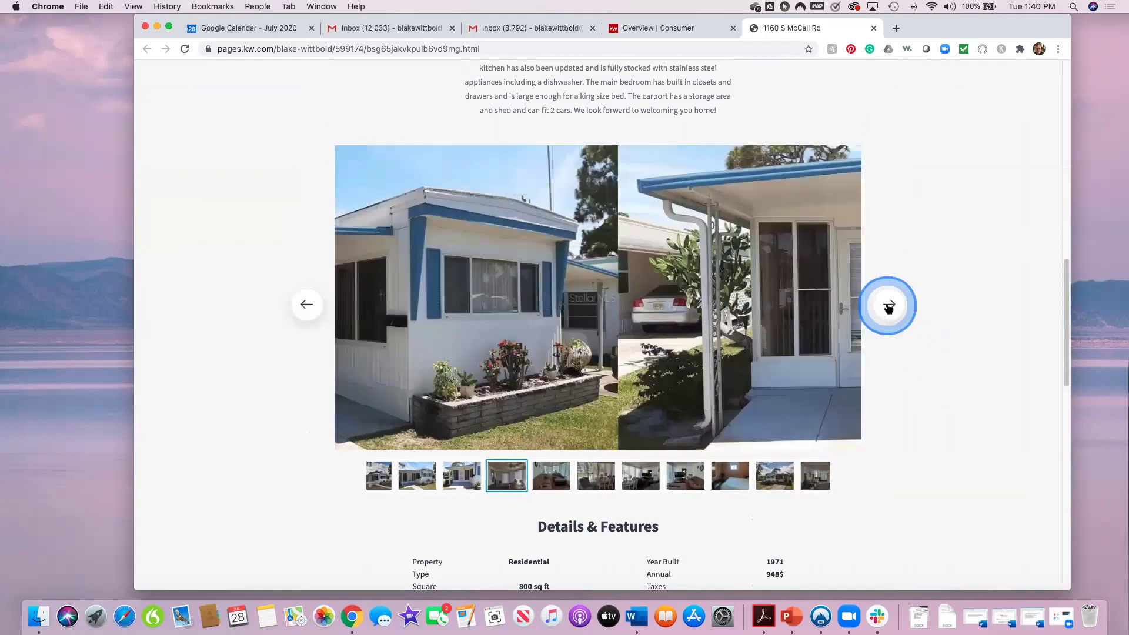
left_click(889, 305)
left_click(890, 305)
left_click(889, 305)
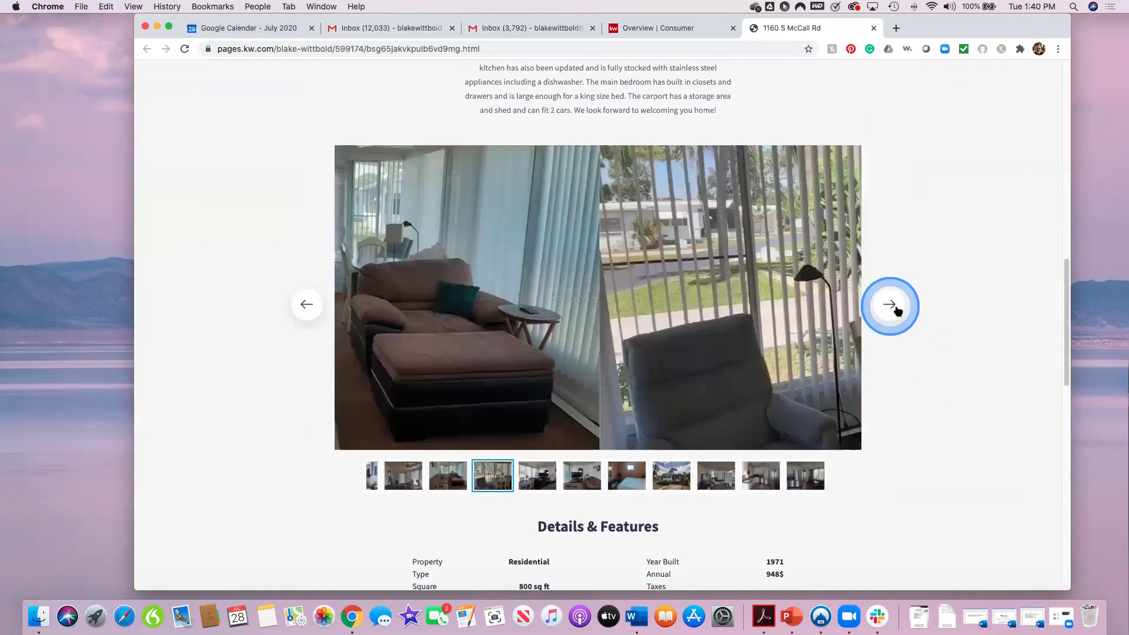
left_click(889, 304)
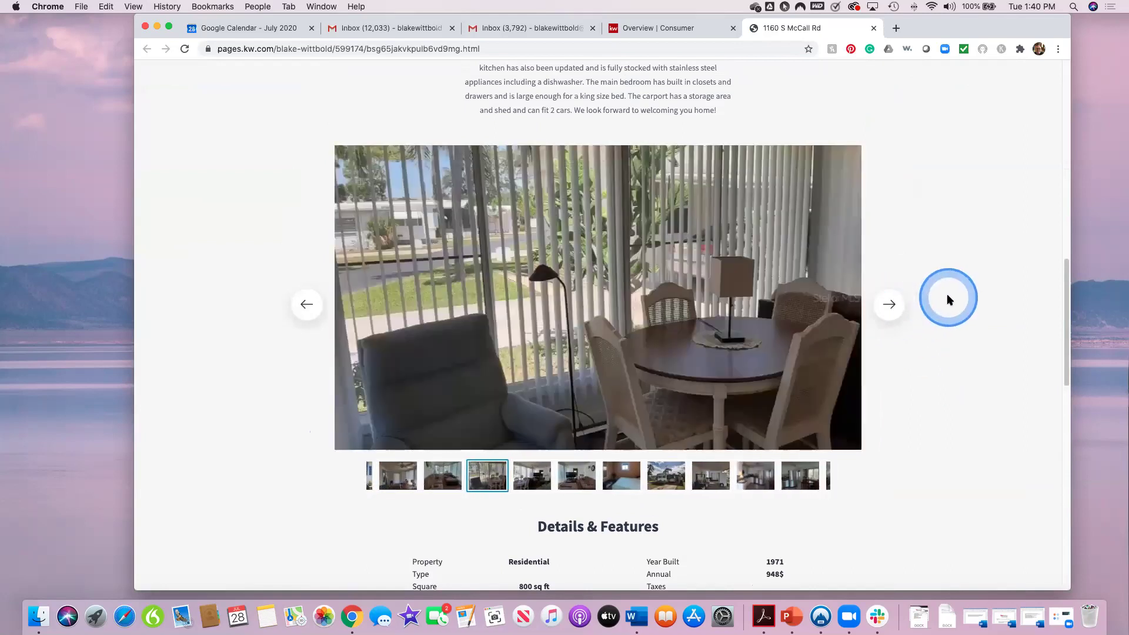
scroll(948, 299, "up", 10)
scroll(949, 299, "up", 2)
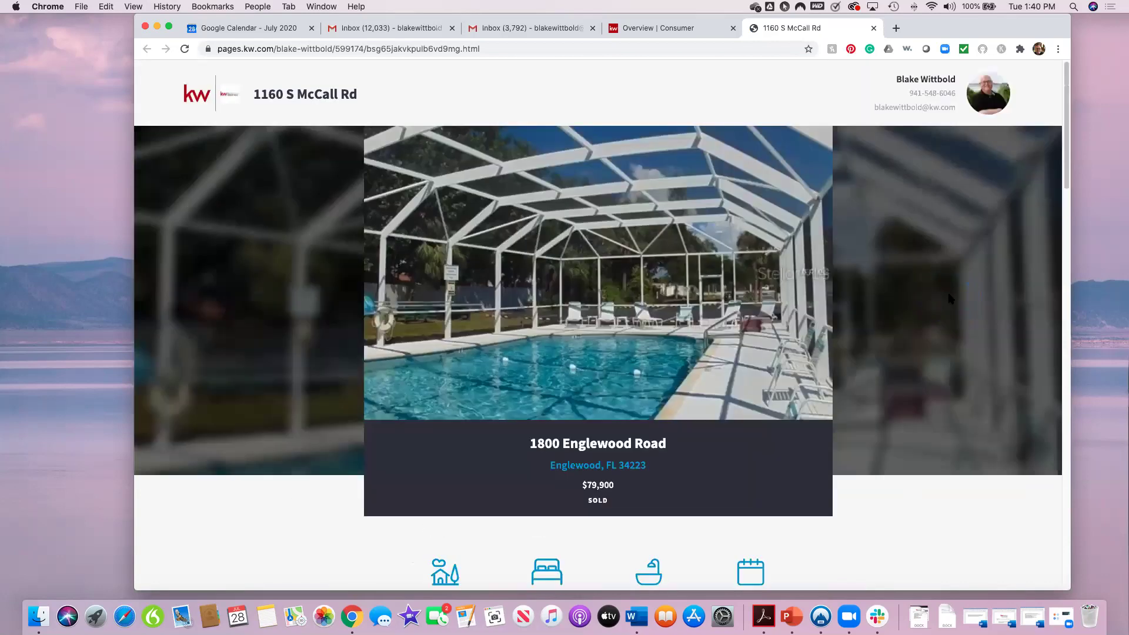
left_click(949, 299)
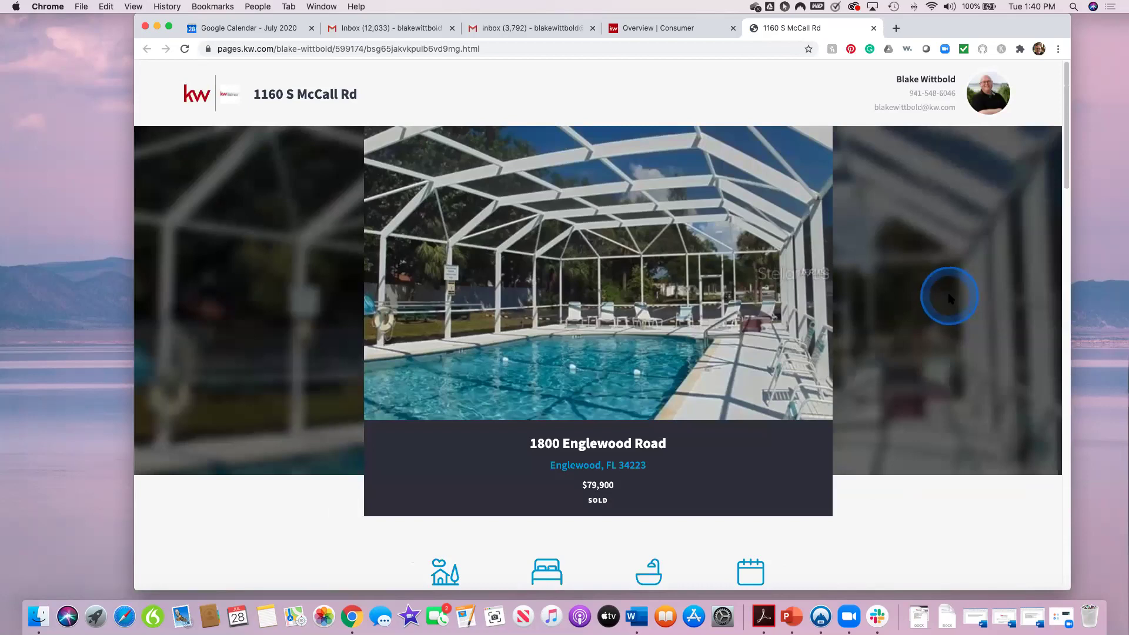
left_click(874, 27)
left_click_drag(911, 32, 916, 38)
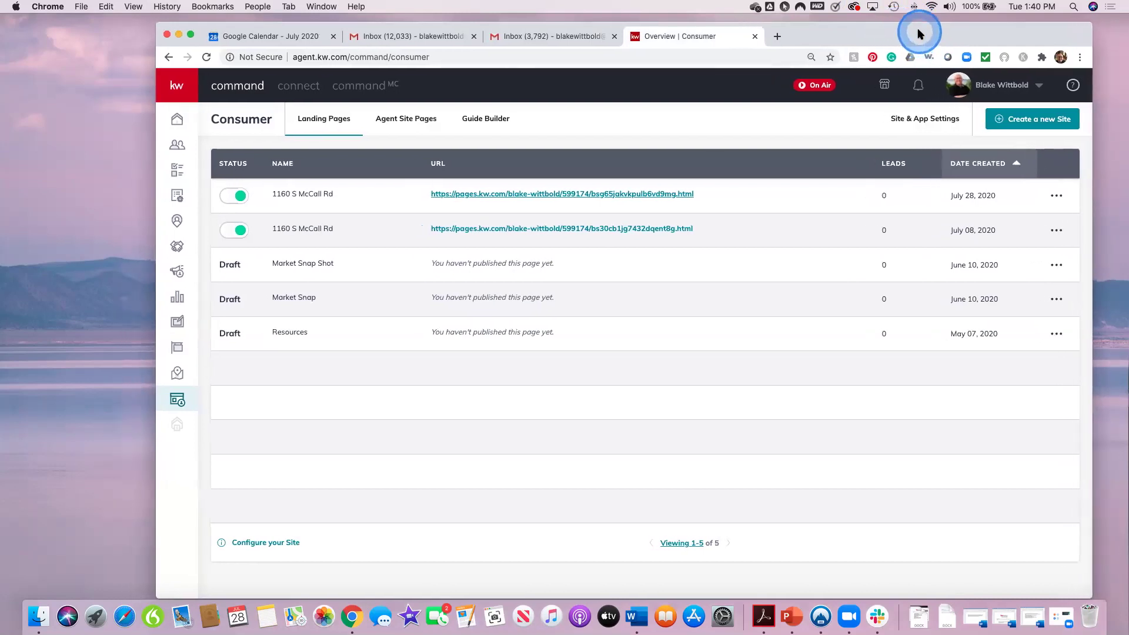